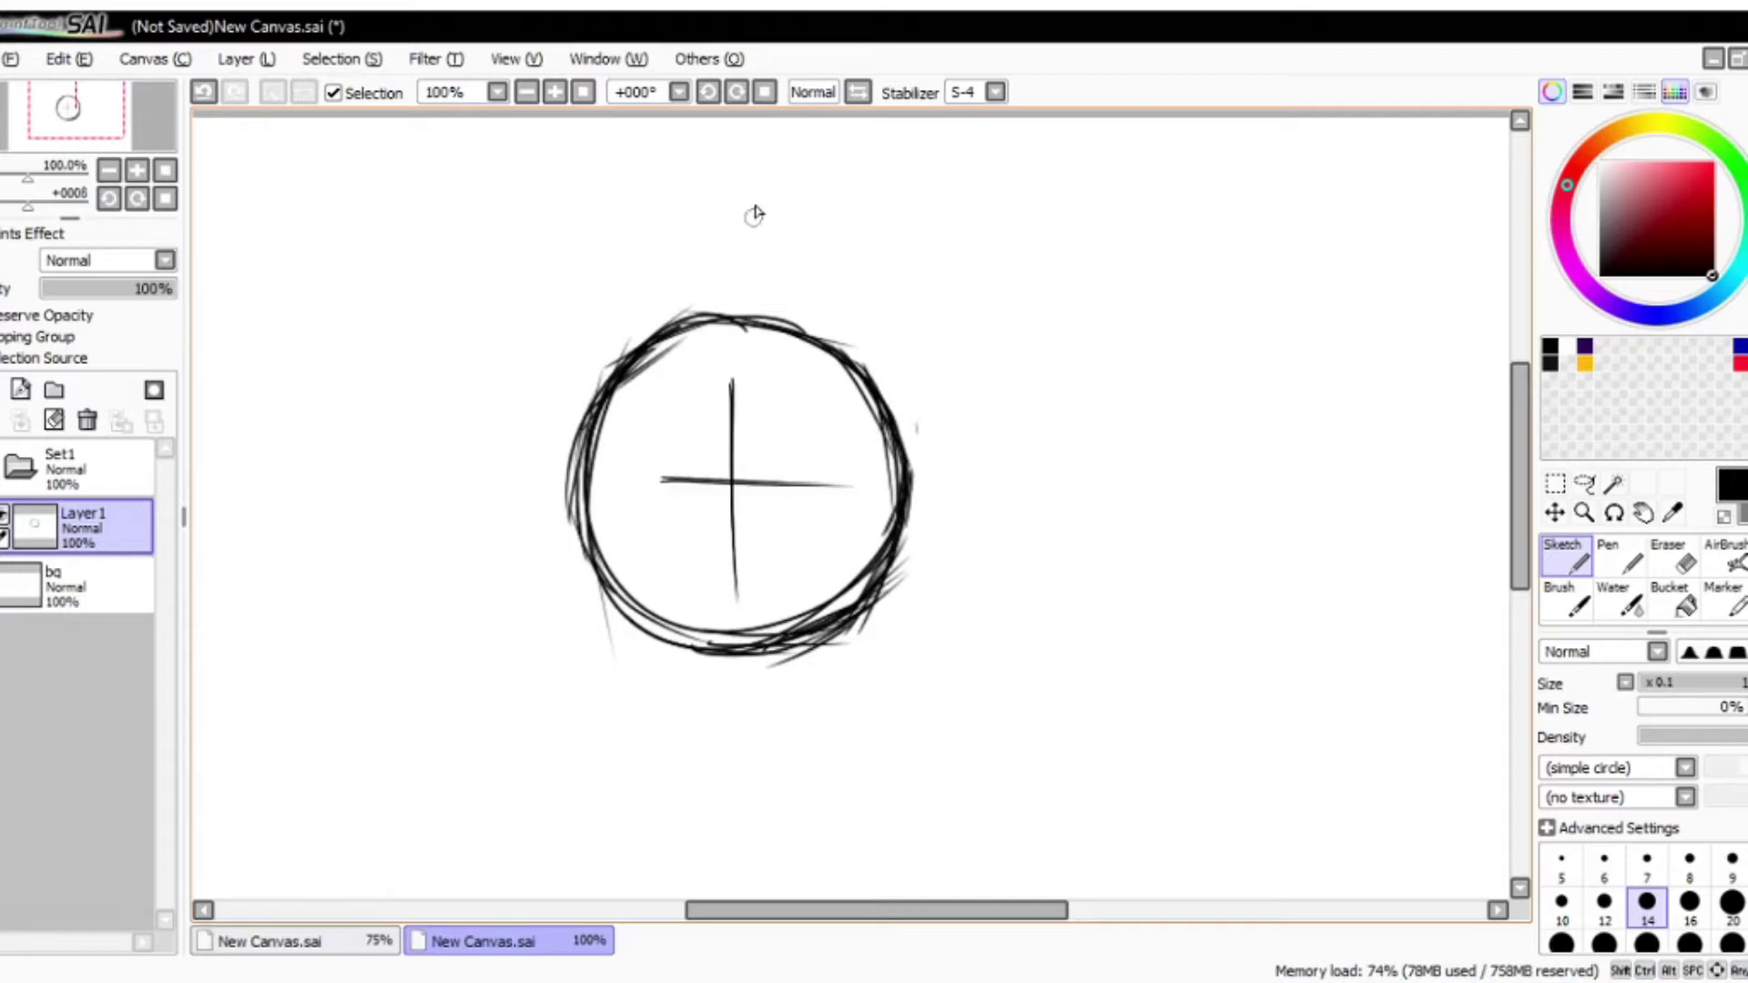
# Step: Sketch the first bangs over the top of the head circle and the left outer hair strokes, using the reference canvas
pyautogui.click(273, 940)
pyautogui.click(544, 940)
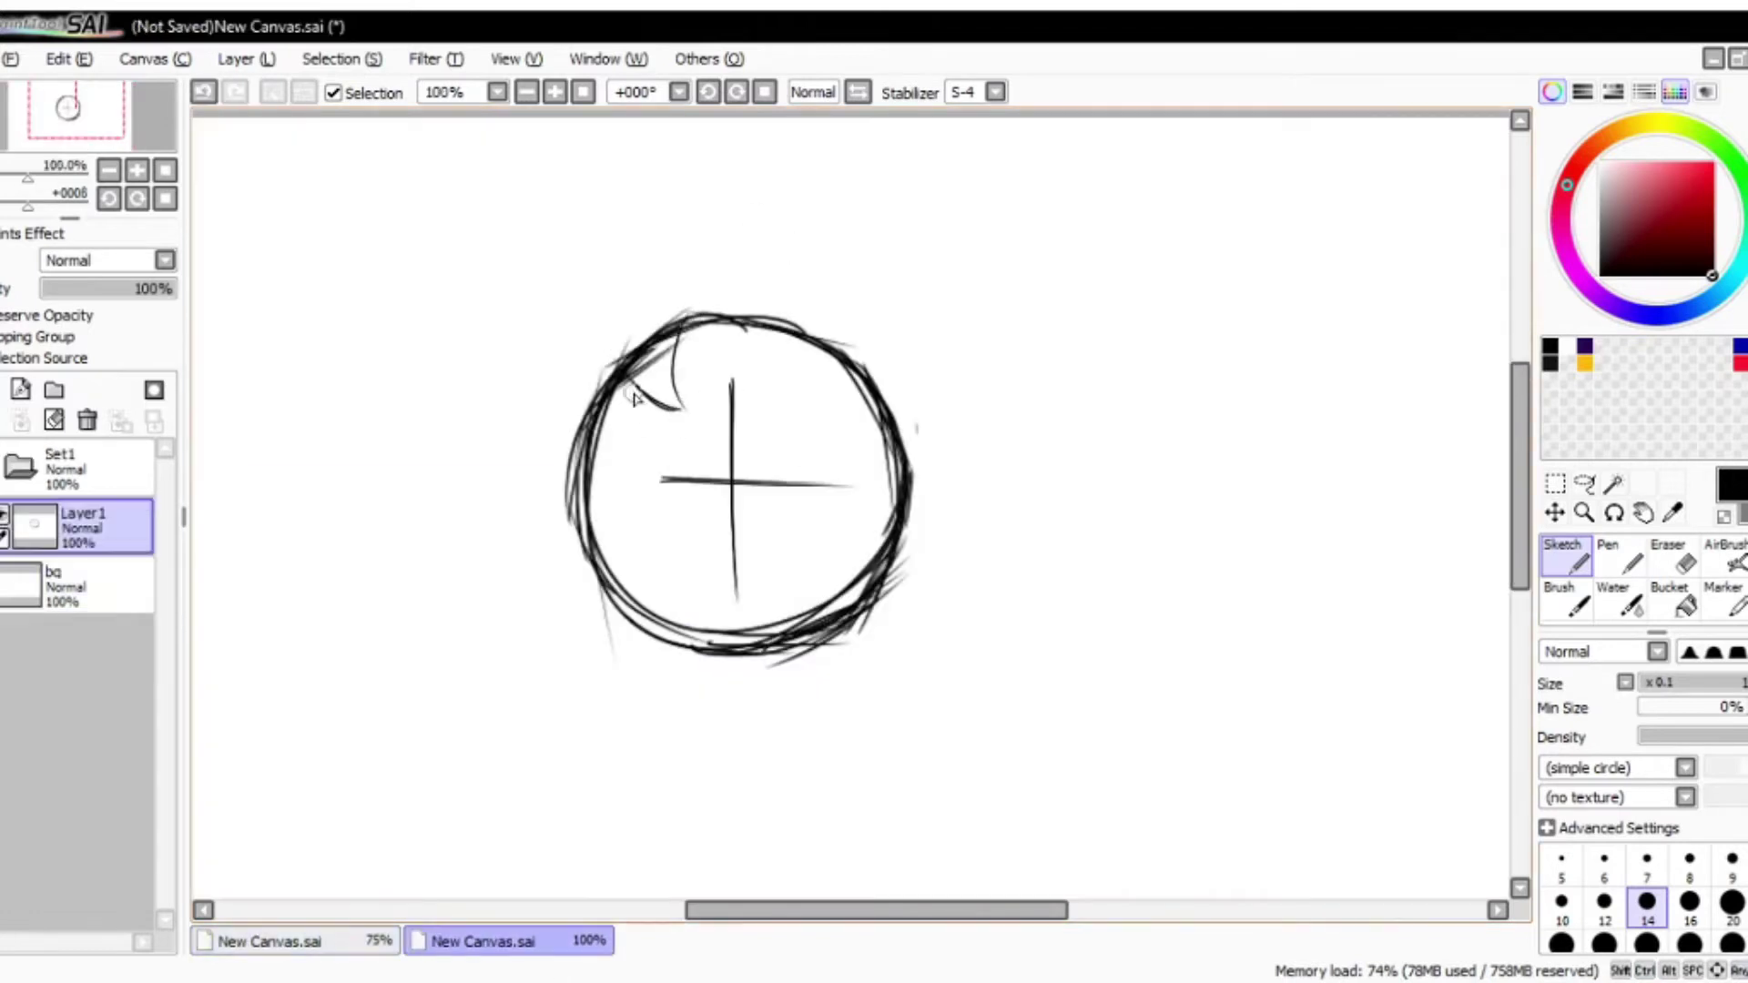
pyautogui.hotkey('ctrl', 'Tab')
pyautogui.moveTo(596, 510)
pyautogui.mouseDown()
pyautogui.moveTo(587, 295)
pyautogui.moveTo(523, 455)
pyautogui.mouseUp()
pyautogui.hotkey('ctrl', 'Tab')
pyautogui.moveTo(565, 300); pyautogui.dragTo(533, 350)
pyautogui.hotkey('ctrl', 'Tab')
pyautogui.hotkey('ctrl', 'Tab')
pyautogui.moveTo(674, 314)
pyautogui.mouseDown()
pyautogui.moveTo(749, 301)
pyautogui.moveTo(794, 391)
pyautogui.moveTo(811, 353)
pyautogui.mouseUp()
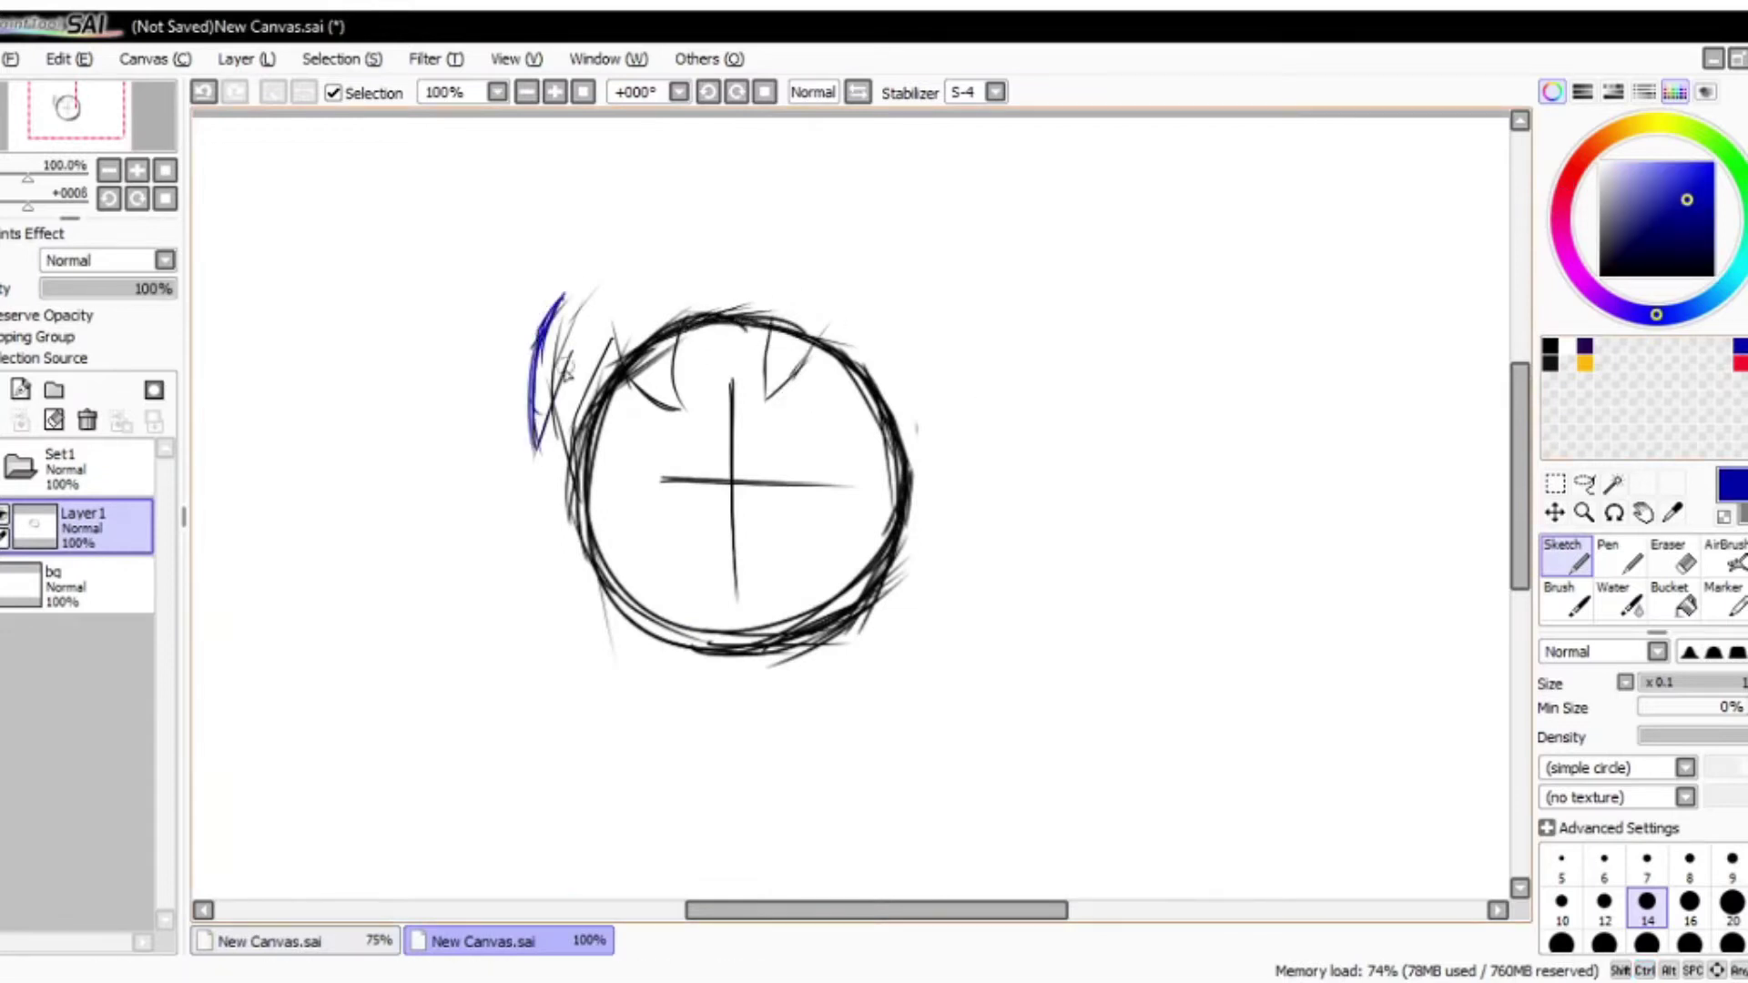
# Step: Trace the bangs in blue across the forehead and sketch the hair's top outline, comparing with the reference
pyautogui.hotkey('ctrl', 'Tab')
pyautogui.moveTo(801, 329)
pyautogui.mouseDown()
pyautogui.moveTo(778, 406)
pyautogui.moveTo(874, 386)
pyautogui.mouseUp()
pyautogui.hotkey('ctrl', 'Tab')
pyautogui.hotkey('ctrl', 'Tab')
pyautogui.hotkey('ctrl', 'Tab')
pyautogui.hotkey('ctrl', 'Tab')
pyautogui.hotkey('ctrl', 'Tab')
pyautogui.hotkey('ctrl', 'z')
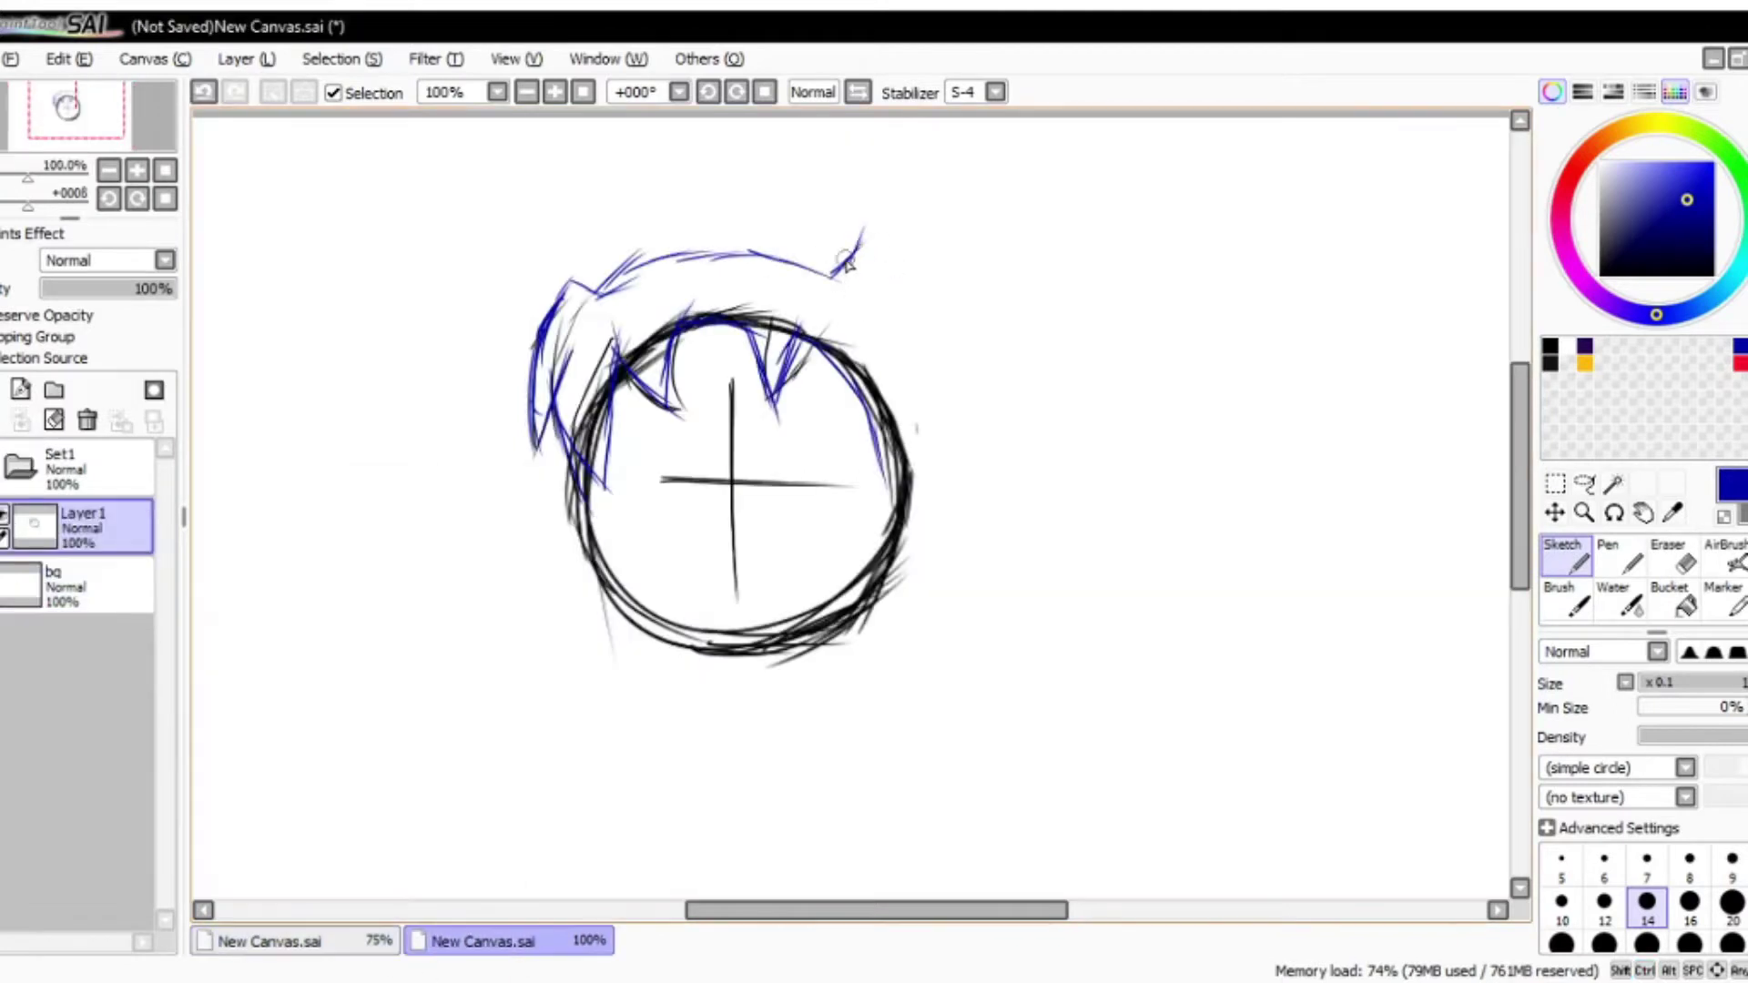
# Step: Complete the blue hair outline with a pointed right tuft and right side, and clean up the upper-left tuft
pyautogui.moveTo(818, 288); pyautogui.dragTo(901, 296)
pyautogui.hotkey('ctrl', 'Tab')
pyautogui.hotkey('ctrl', 'Tab')
pyautogui.moveTo(624, 262); pyautogui.dragTo(542, 355)
pyautogui.press('e')
pyautogui.moveTo(565, 254); pyautogui.dragTo(587, 296)
pyautogui.press('e')
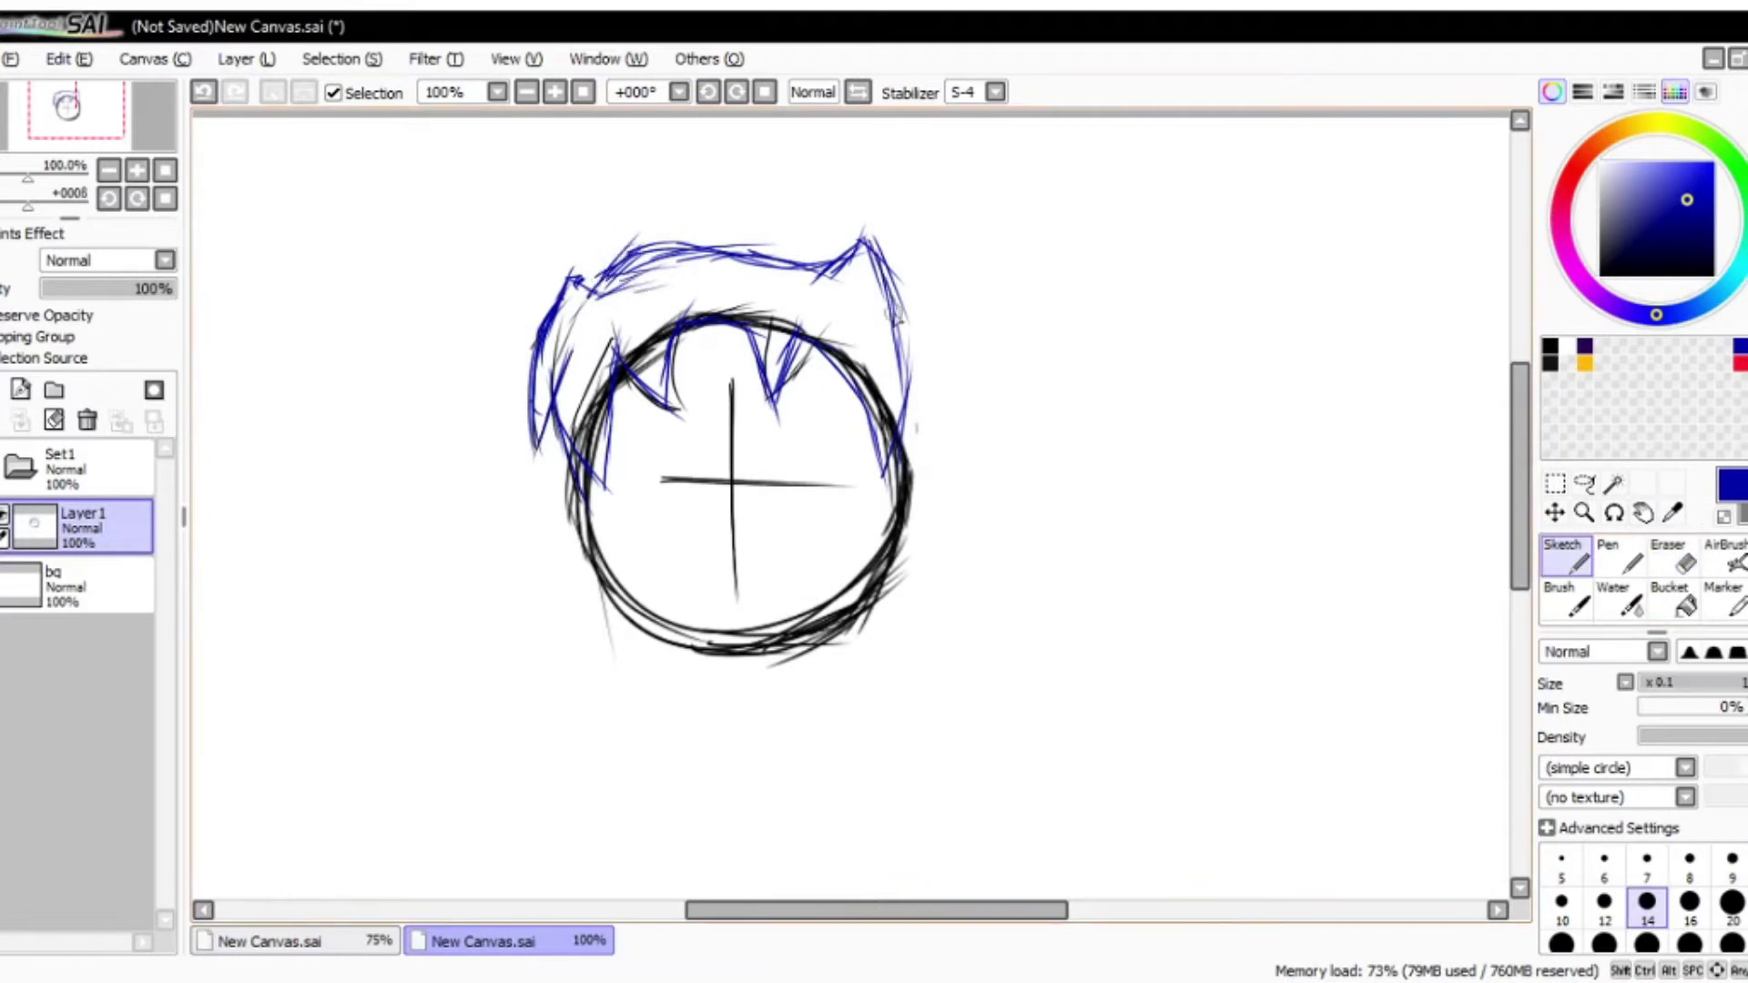
# Step: Select the lower half of the head circle, move it up slightly to shorten the head, and deselect it
pyautogui.press('m')
pyautogui.moveTo(546, 488); pyautogui.dragTo(948, 644)
pyautogui.hotkey('ctrl', 'd')
pyautogui.scroll(-3, 956, 674)
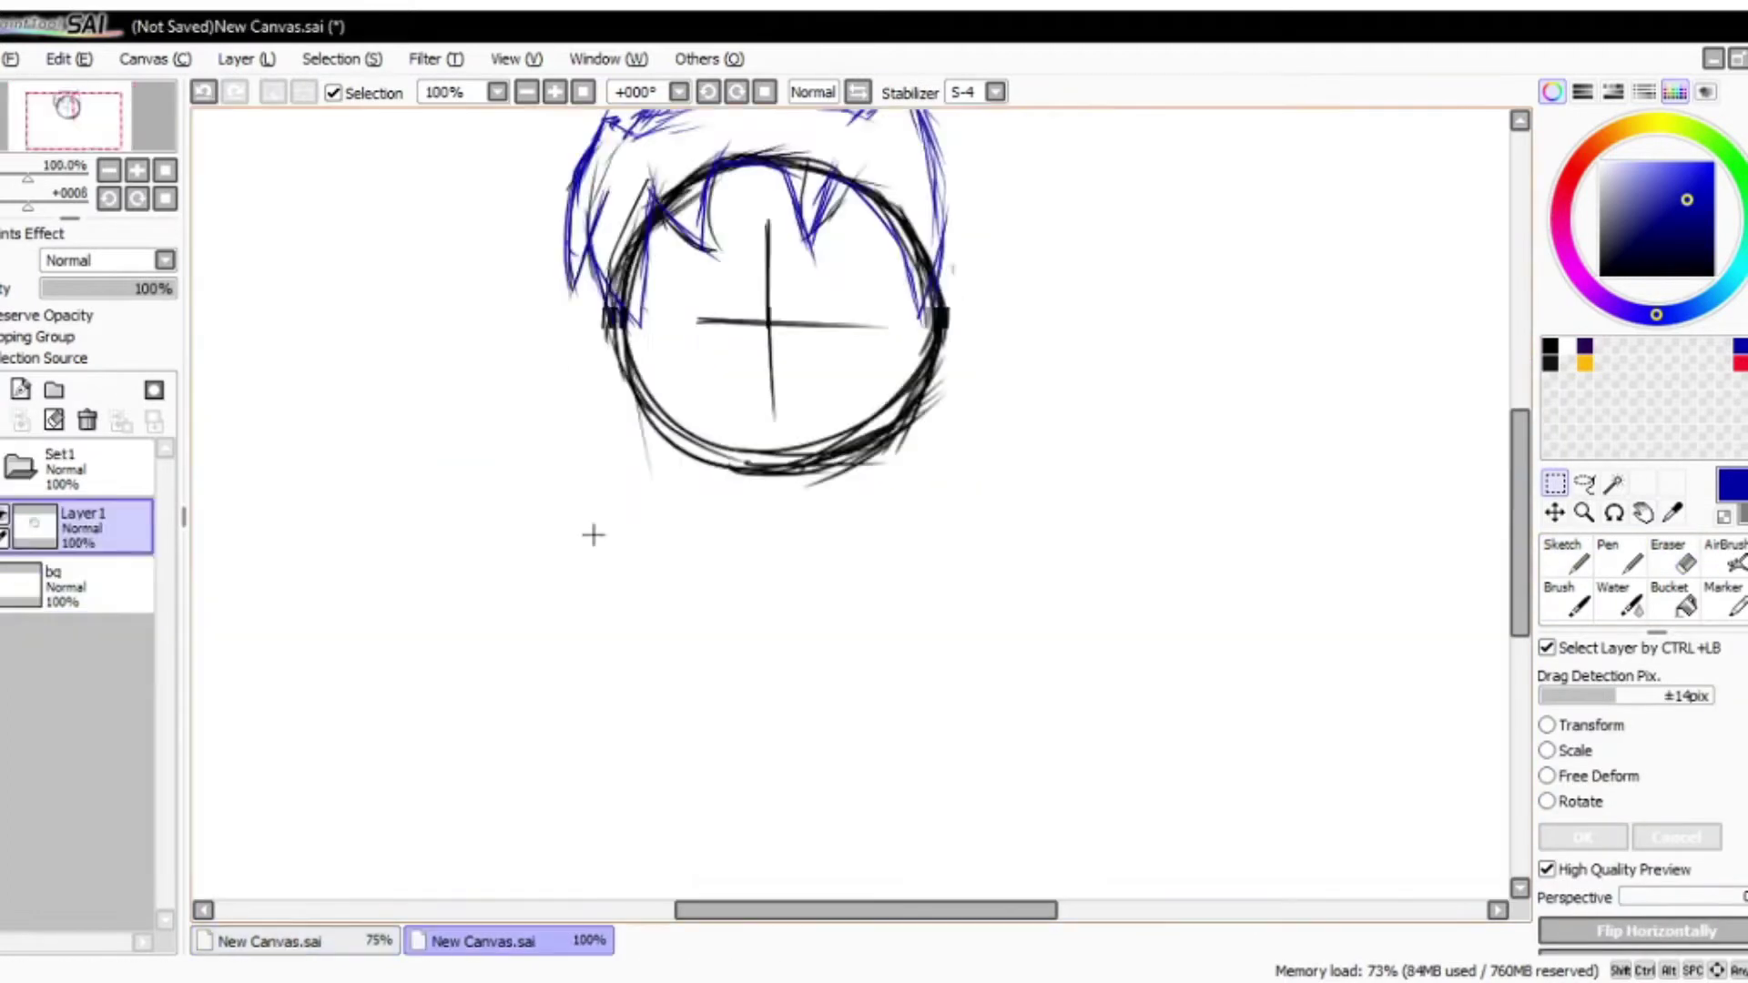
# Step: Sketch a tapered jaw line with a rounded chin and both ears in red around the lower head circle
pyautogui.scroll(1, 937, 343)
pyautogui.press('b')
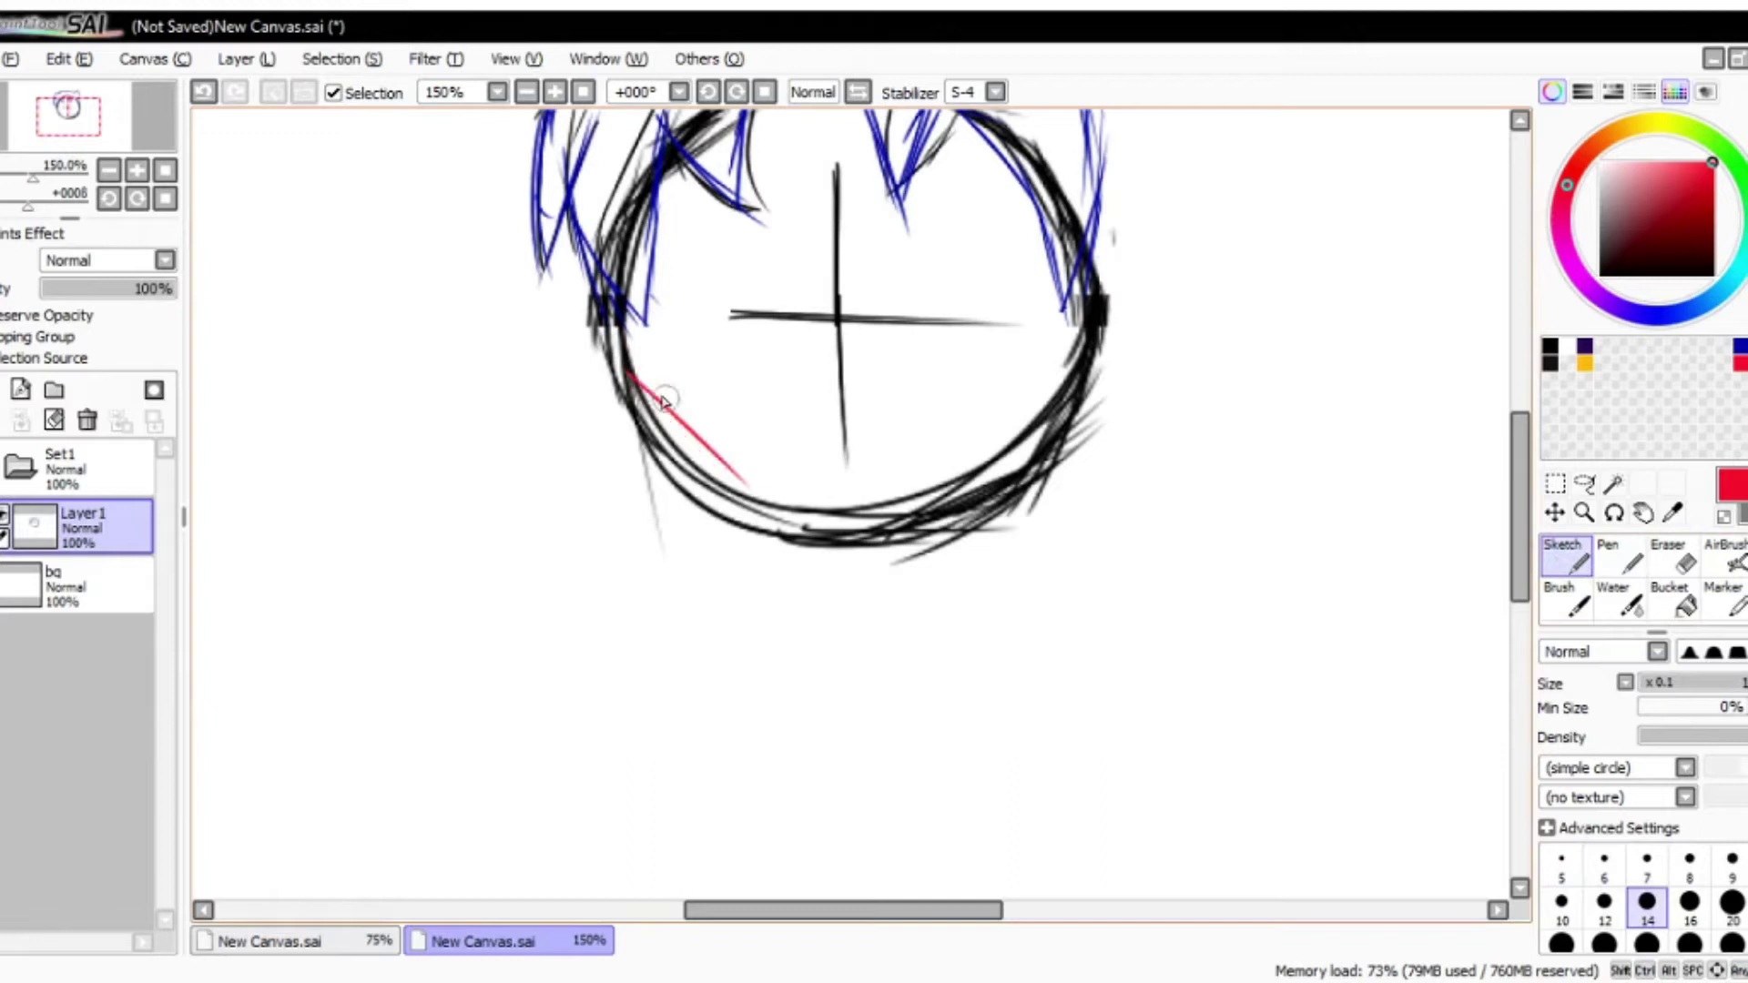
pyautogui.press('e')
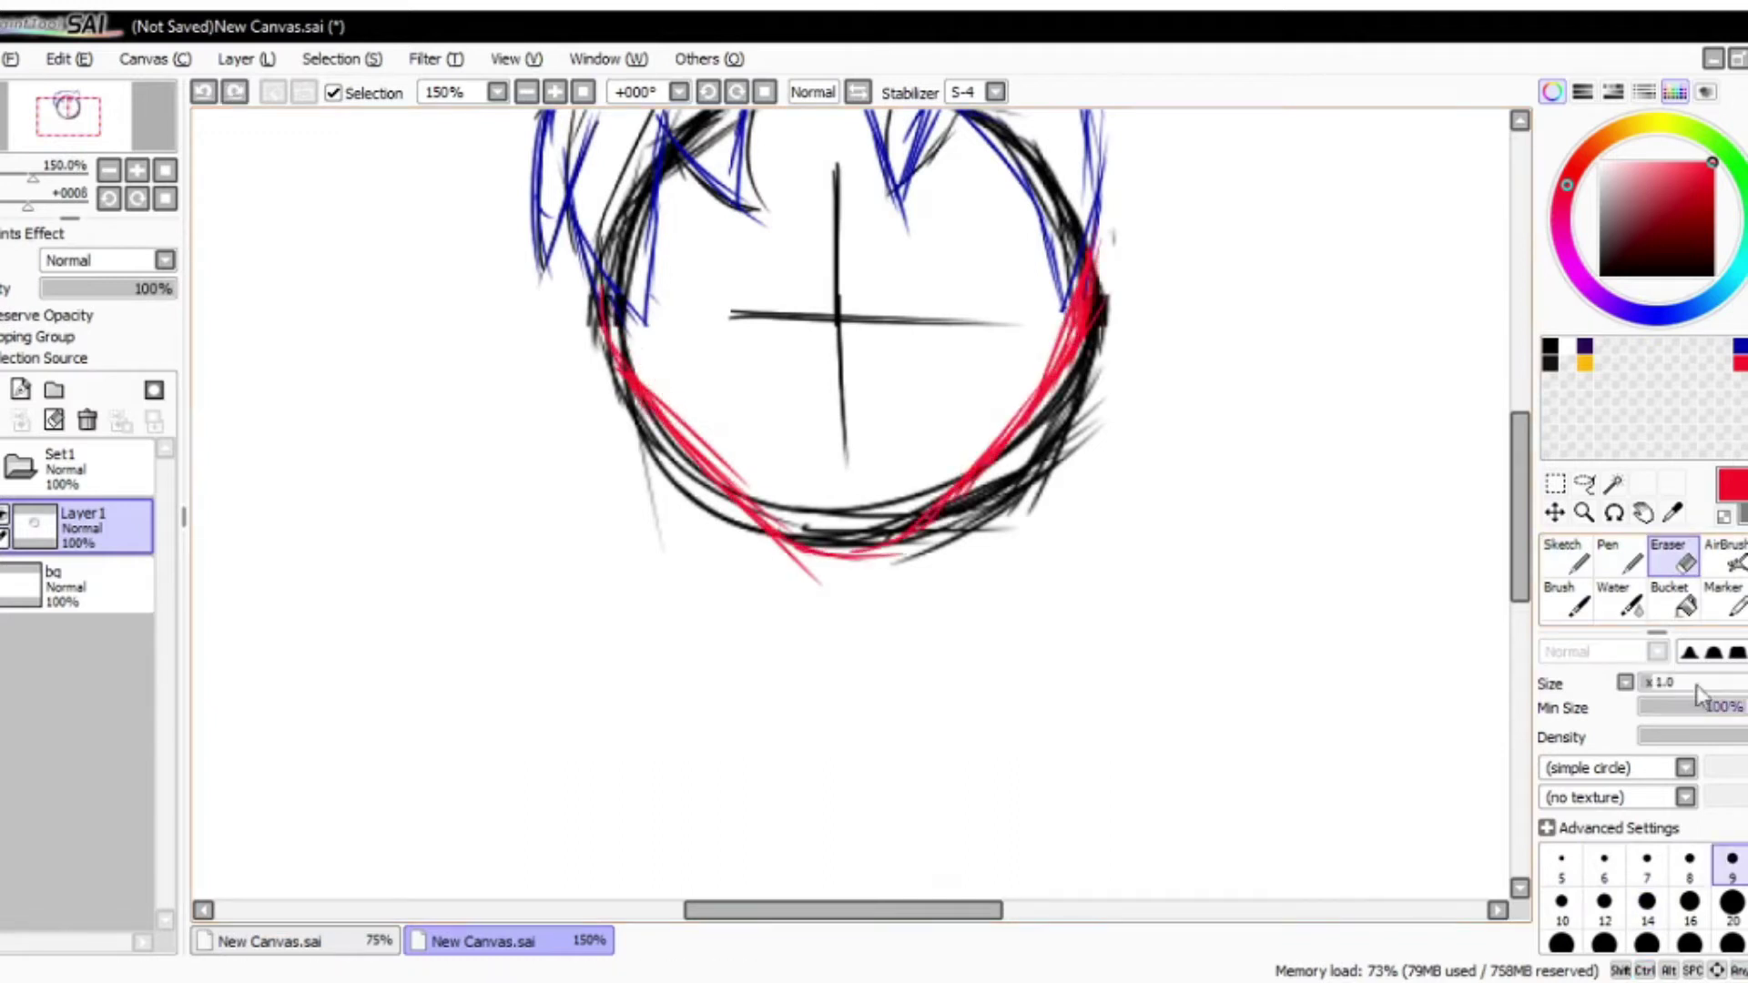
pyautogui.moveTo(1092, 264); pyautogui.dragTo(856, 556)
pyautogui.moveTo(628, 365); pyautogui.dragTo(802, 564)
pyautogui.hotkey('ctrl', 'Tab')
pyautogui.hotkey('ctrl', 'Tab')
pyautogui.click(1563, 553)
pyautogui.moveTo(628, 394)
pyautogui.mouseDown()
pyautogui.moveTo(734, 485)
pyautogui.moveTo(692, 468)
pyautogui.moveTo(760, 549)
pyautogui.mouseUp()
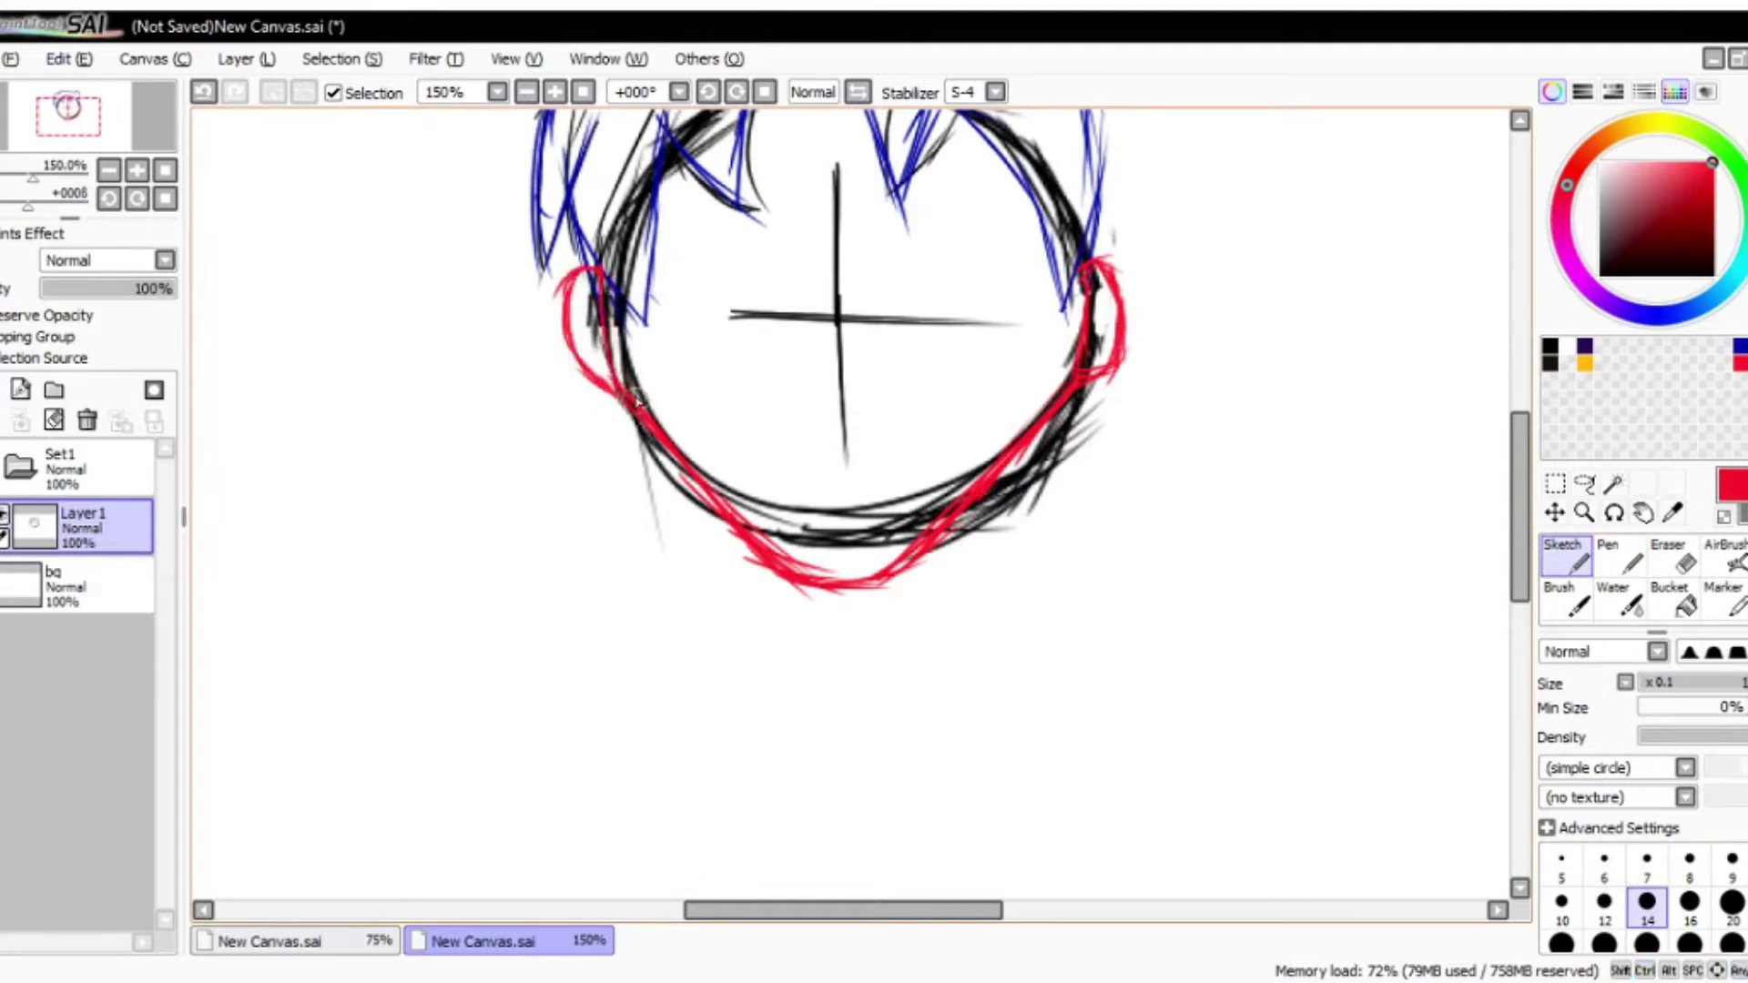
# Step: Select the facial guide cross, reposition it, shorten its right arm, and transform it to centre it on the face
pyautogui.moveTo(831, 172); pyautogui.dragTo(832, 364)
pyautogui.click(1555, 513)
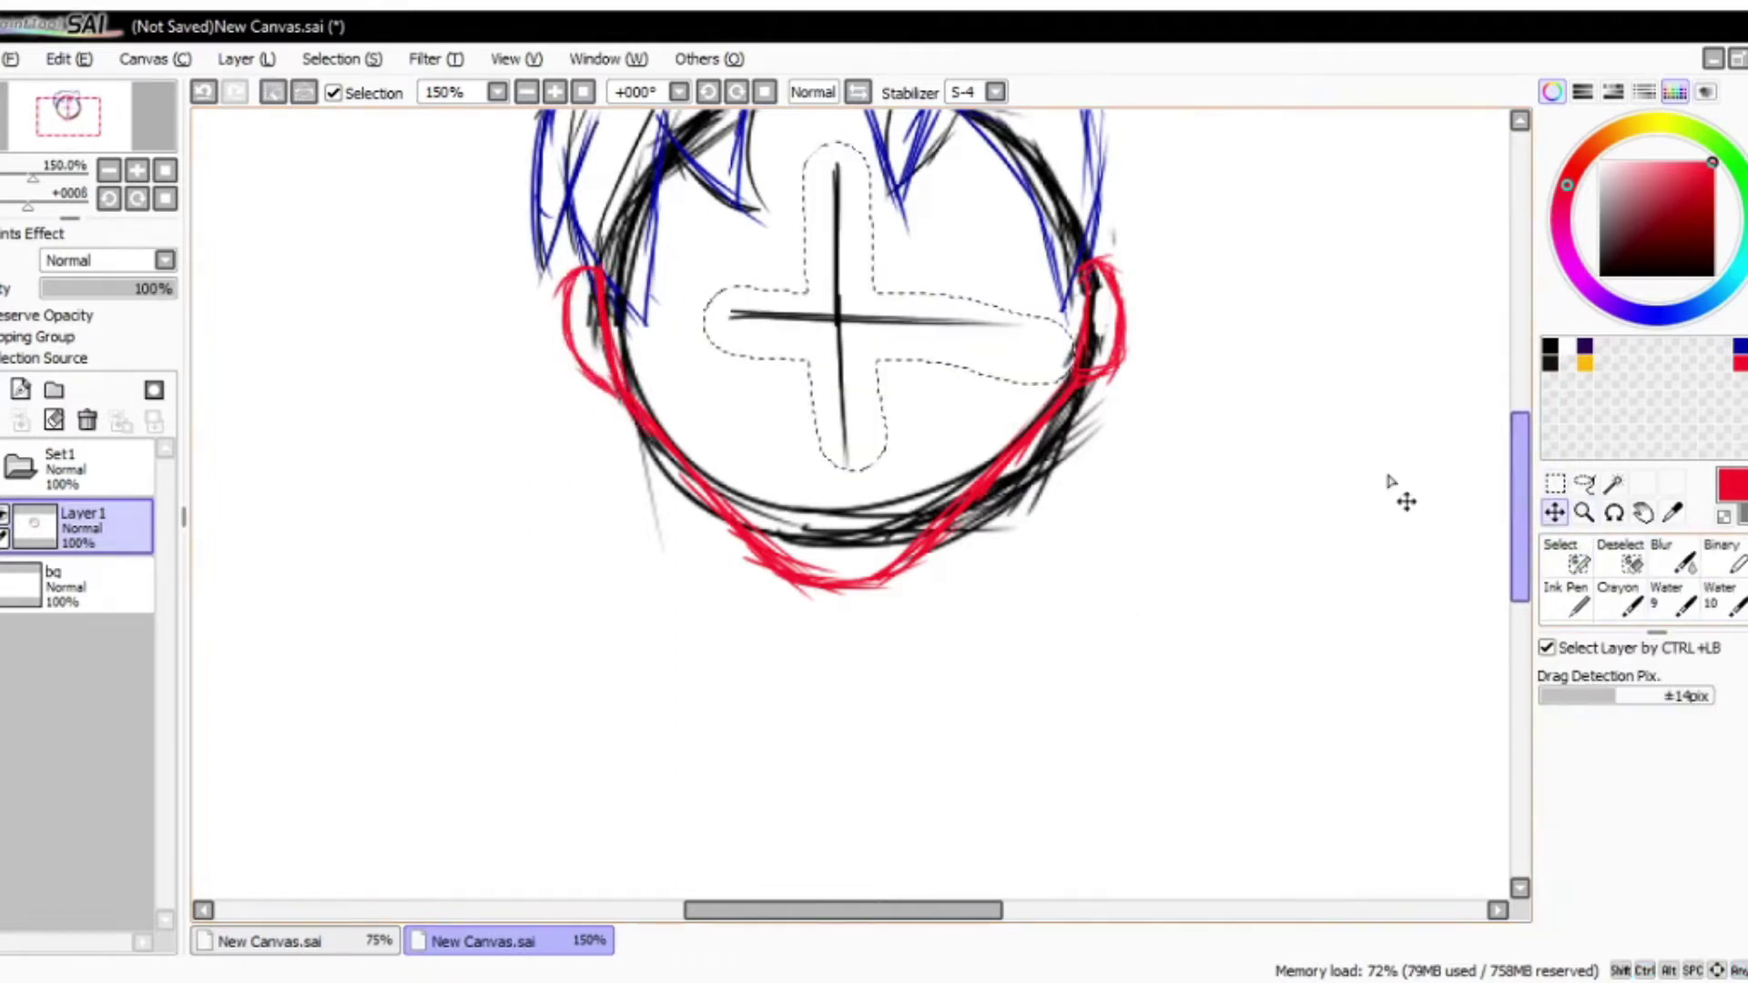
pyautogui.hotkey('ctrl', 't')
pyautogui.press('Return')
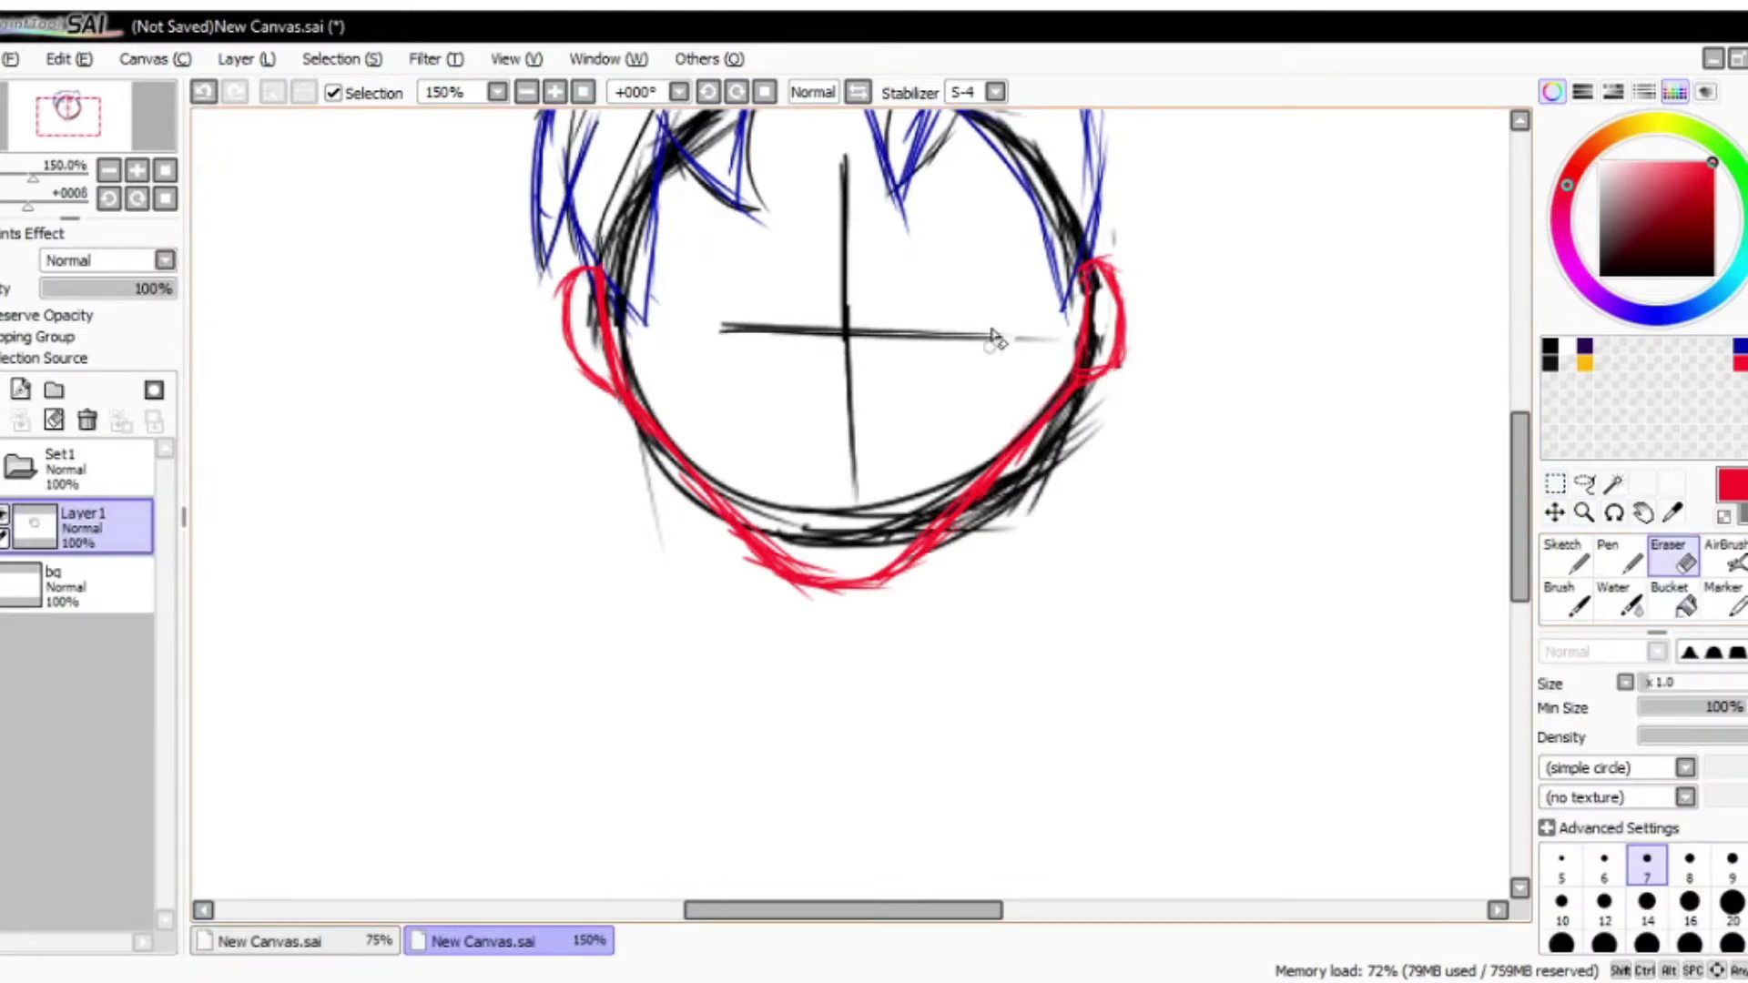
pyautogui.moveTo(832, 172); pyautogui.dragTo(839, 273)
pyautogui.hotkey('ctrl', 't')
pyautogui.moveTo(1096, 492); pyautogui.dragTo(917, 484)
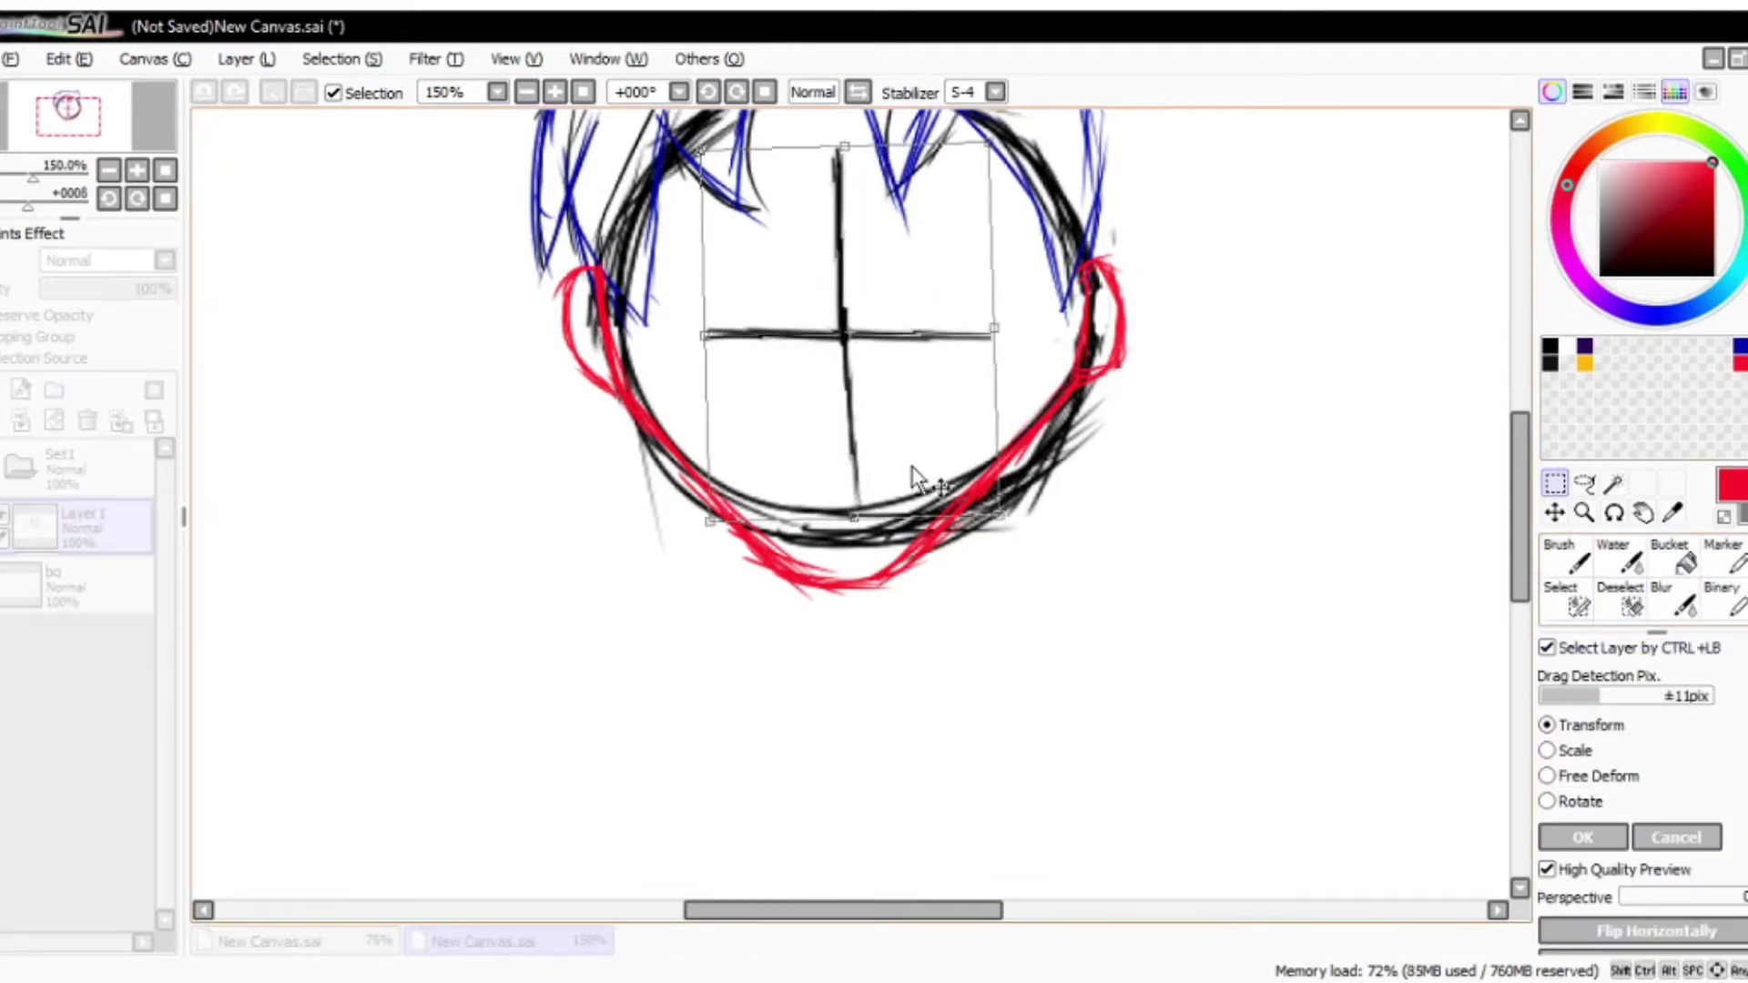
pyautogui.press('Return')
# Step: Sketch two short vertical neck lines in black below the jaw
pyautogui.scroll(-3, 819, 491)
pyautogui.press('b')
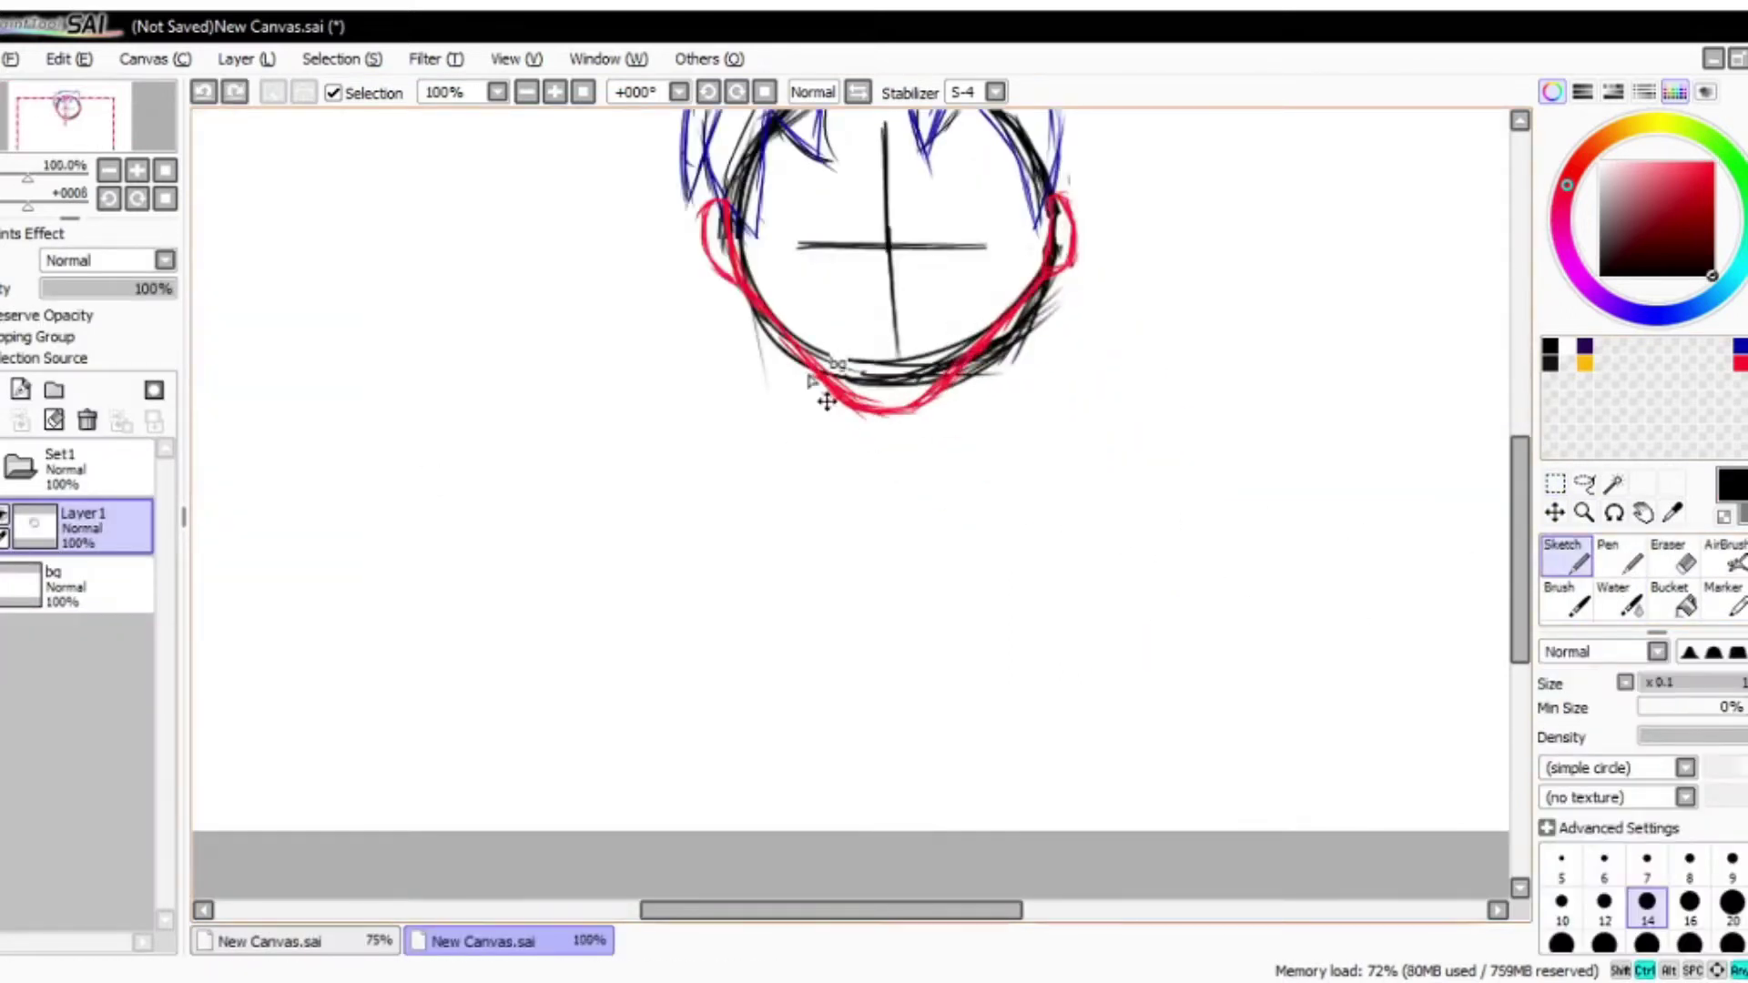
pyautogui.moveTo(971, 392); pyautogui.dragTo(976, 444)
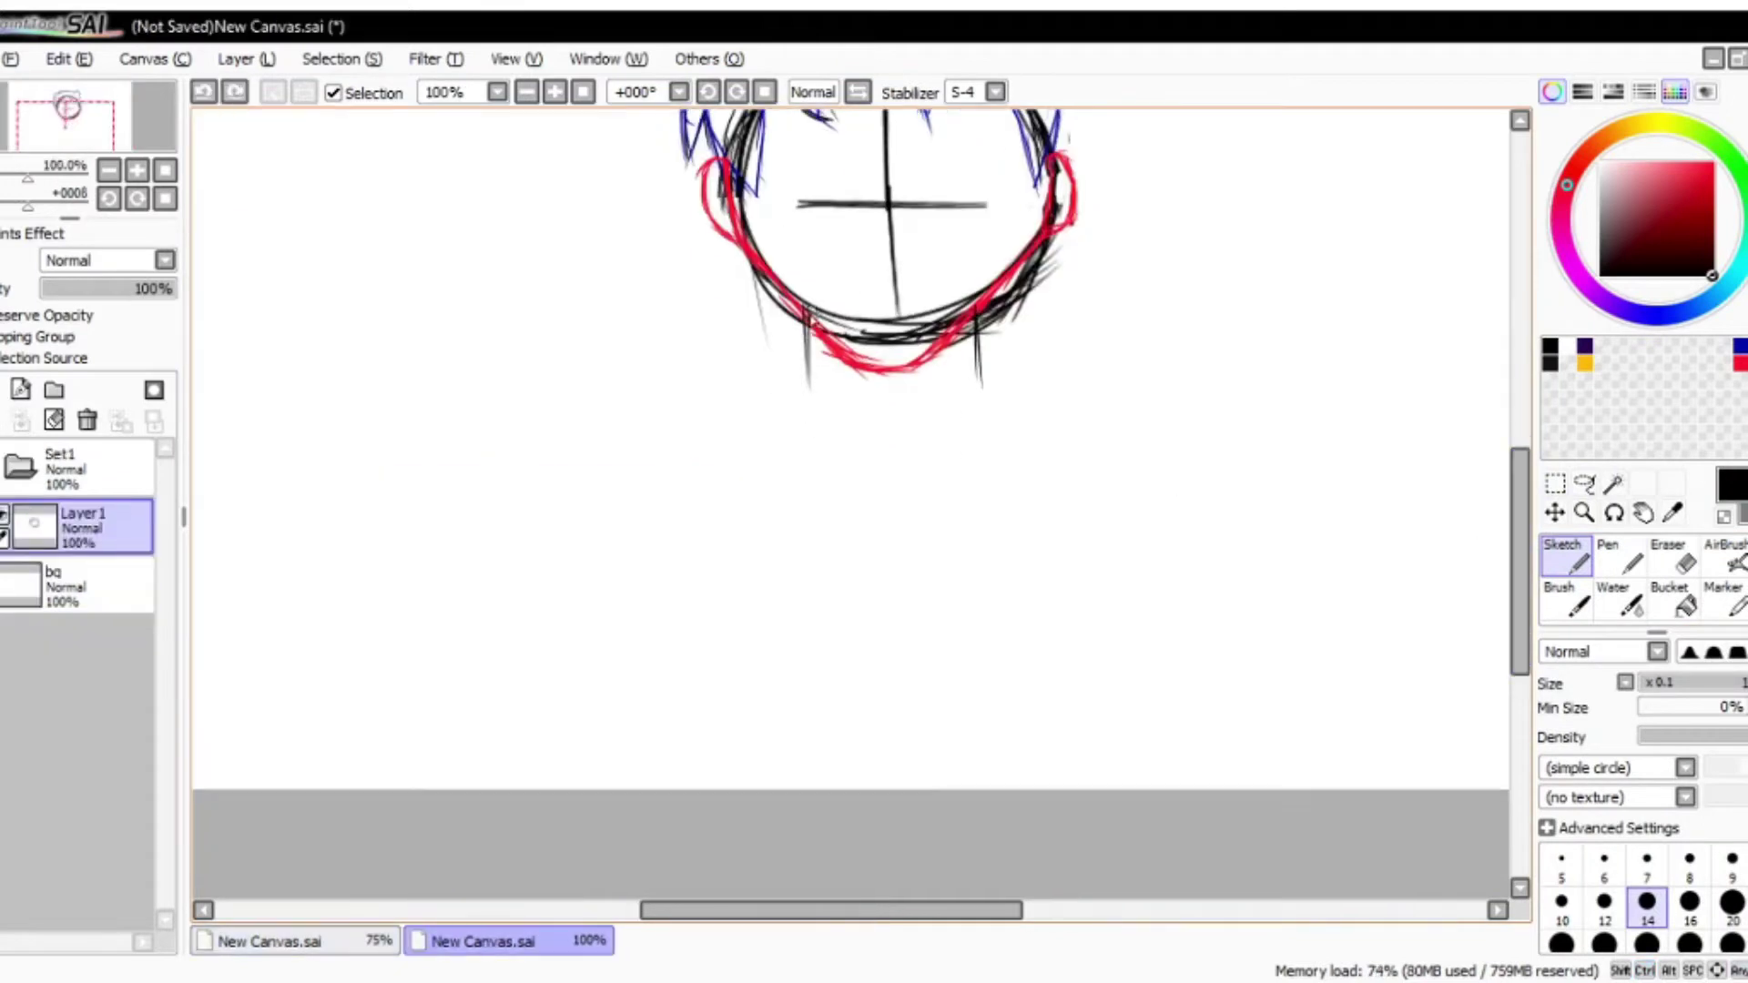
# Step: Sketch the left shoulder line and the left outer arm down to the canvas edge in black
pyautogui.scroll(-2, 805, 409)
pyautogui.scroll(1, 805, 409)
pyautogui.moveTo(642, 538); pyautogui.dragTo(799, 529)
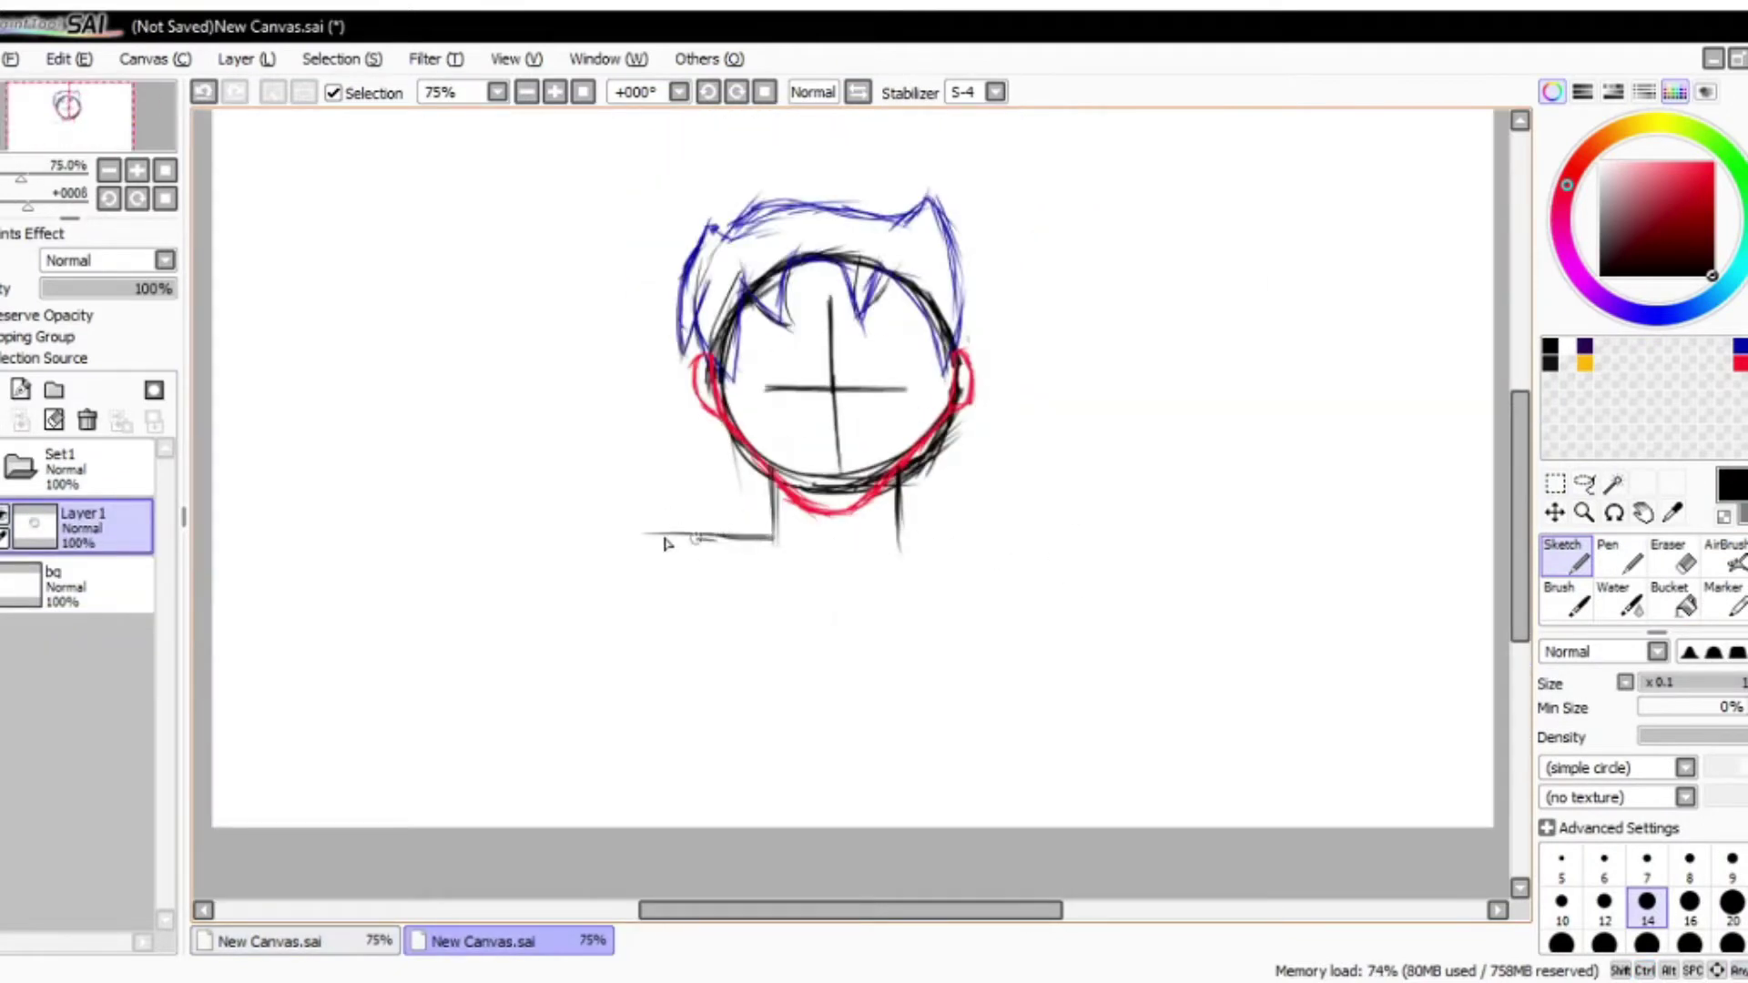
pyautogui.hotkey('ctrl', 'z')
pyautogui.moveTo(665, 539); pyautogui.dragTo(662, 827)
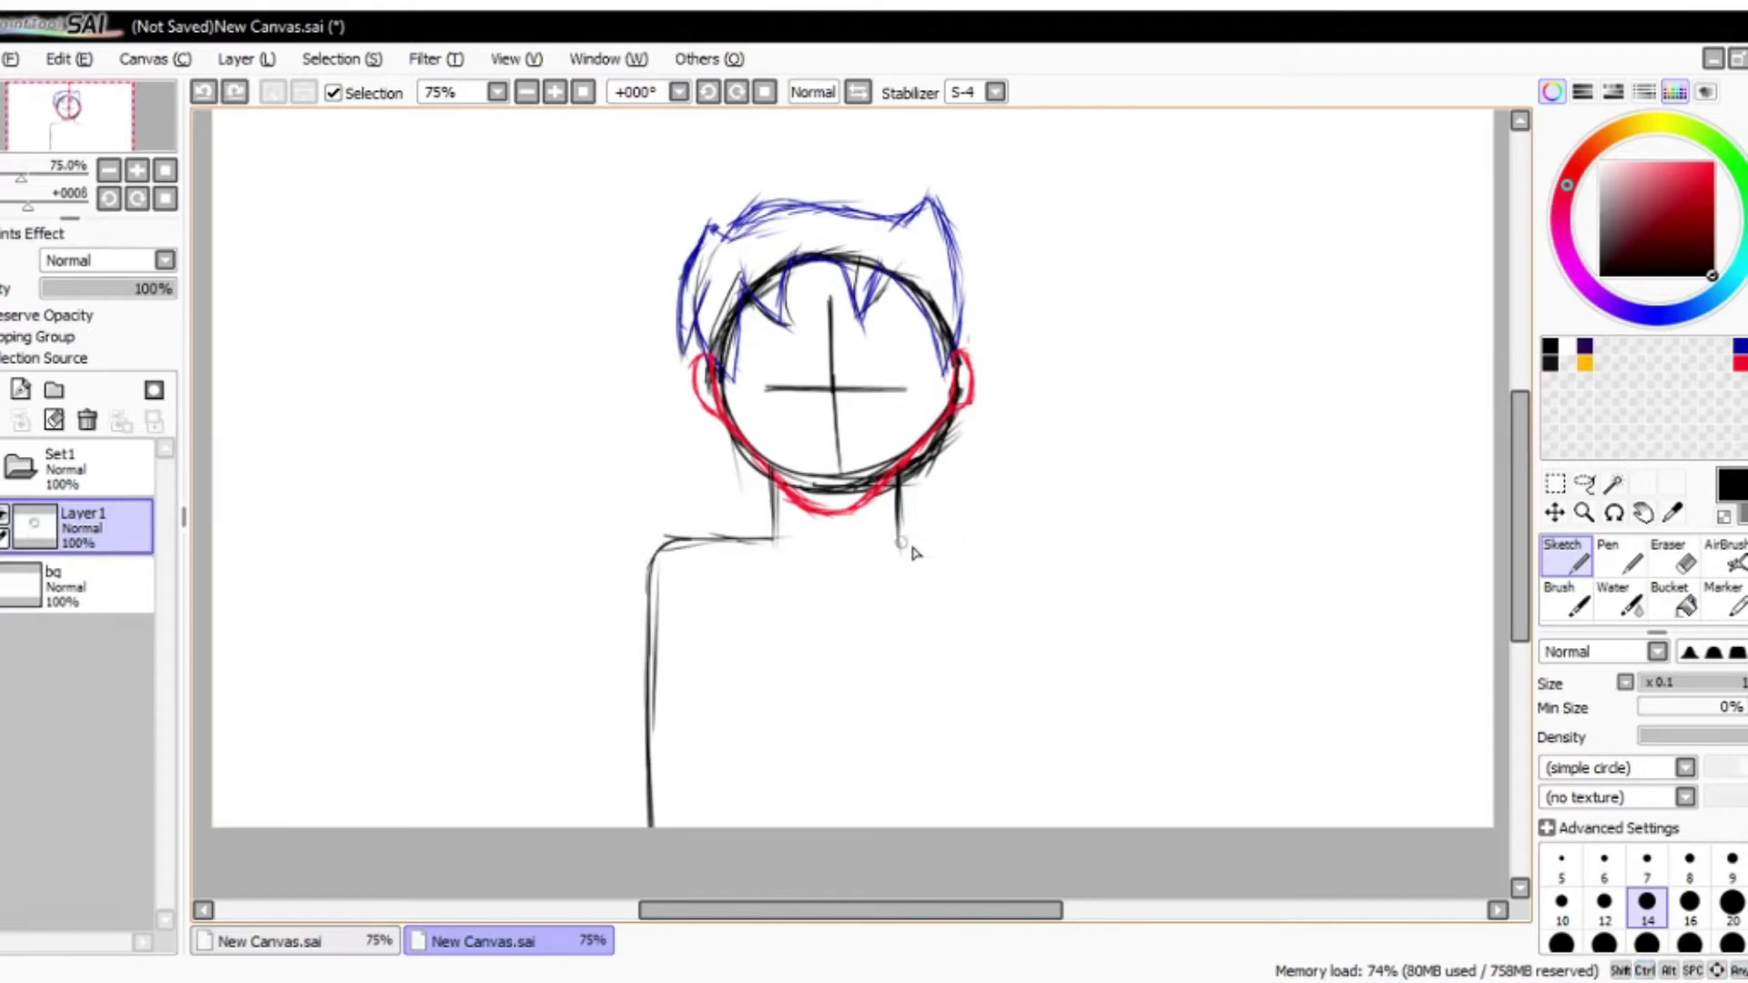
# Step: Consult the reference canvas and sketch the right shoulder and right outer arm down to the canvas edge
pyautogui.hotkey('ctrl', 'Tab')
pyautogui.hotkey('ctrl', 'Tab')
pyautogui.hotkey('ctrl', 'Tab')
pyautogui.hotkey('ctrl', 'Tab')
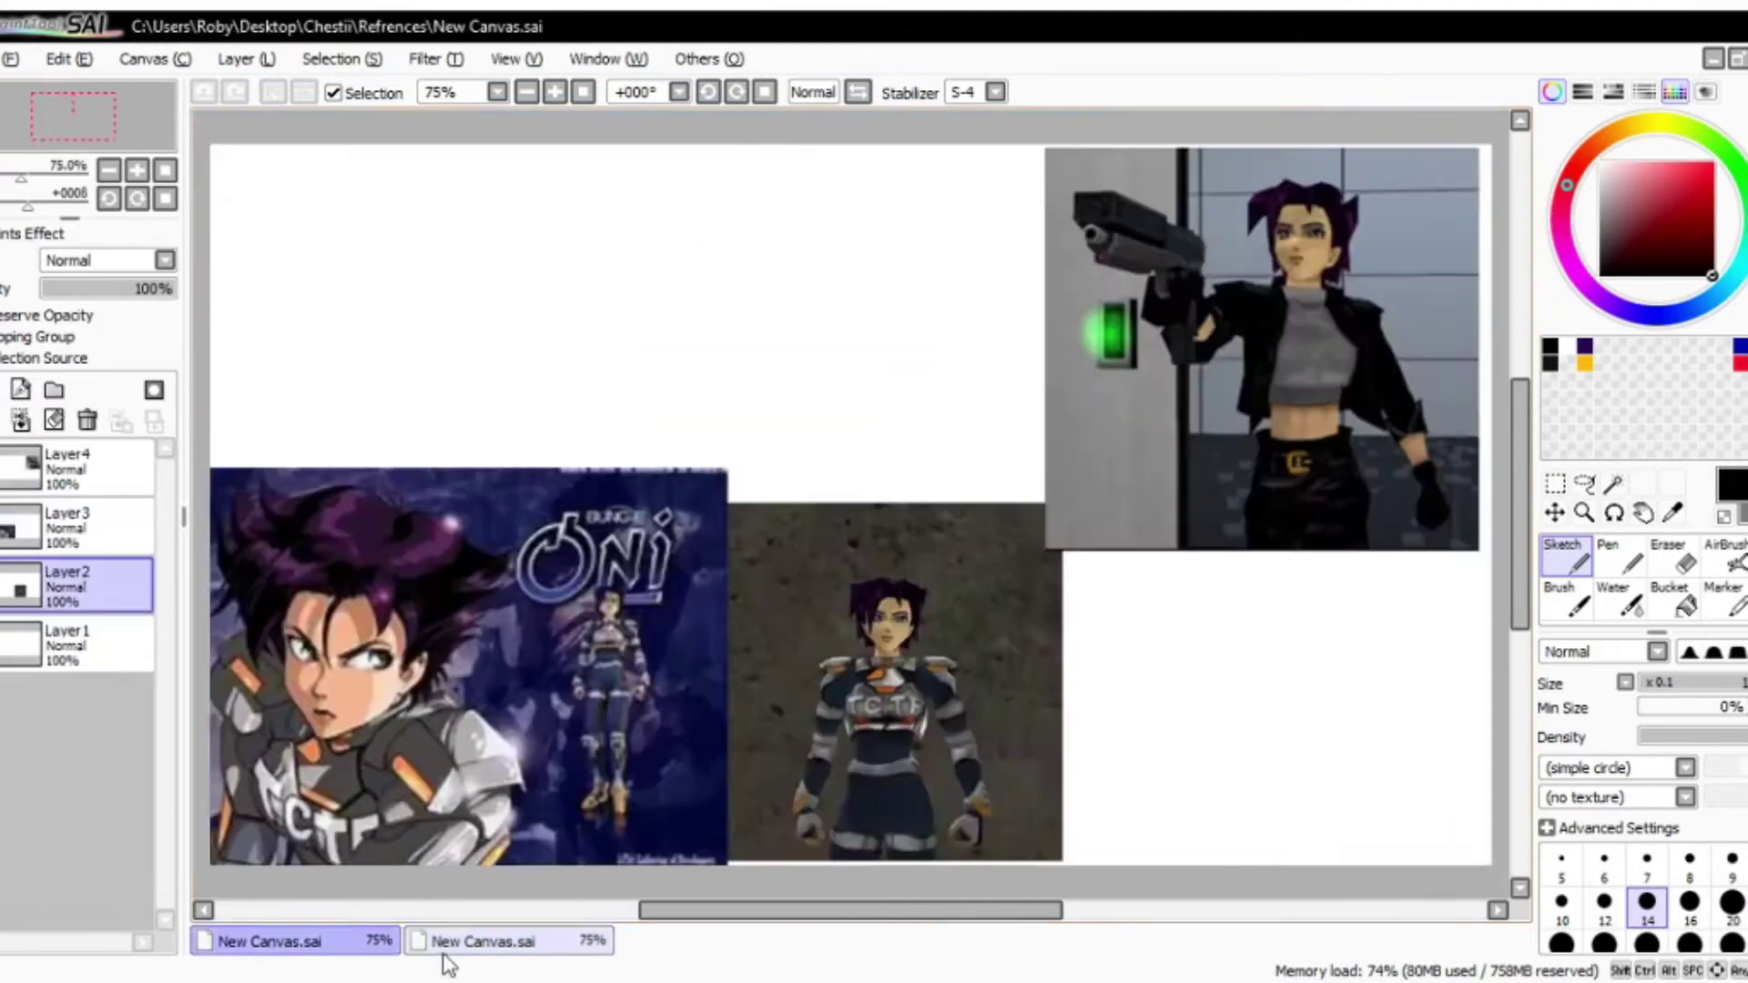
pyautogui.scroll(1, 765, 450)
pyautogui.moveTo(765, 450); pyautogui.dragTo(1444, 363)
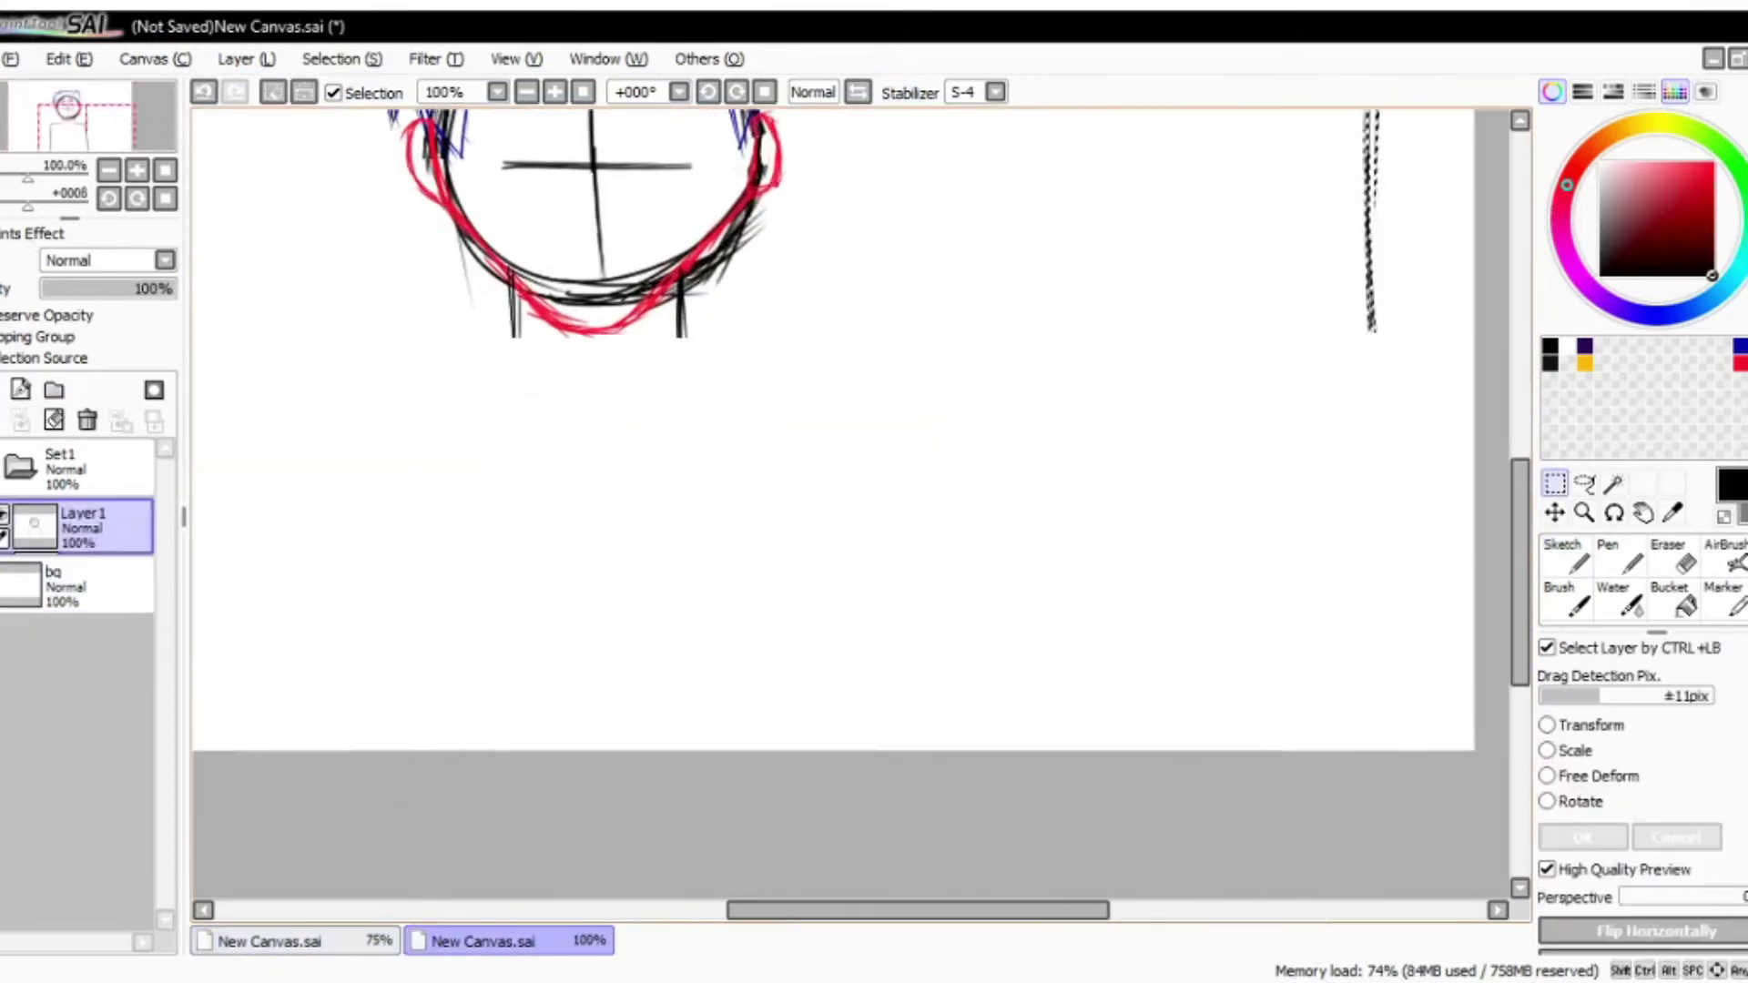
pyautogui.scroll(-1, 937, 172)
pyautogui.hotkey('ctrl', 'z')
pyautogui.scroll(-4, 1010, 741)
pyautogui.scroll(5, 1011, 742)
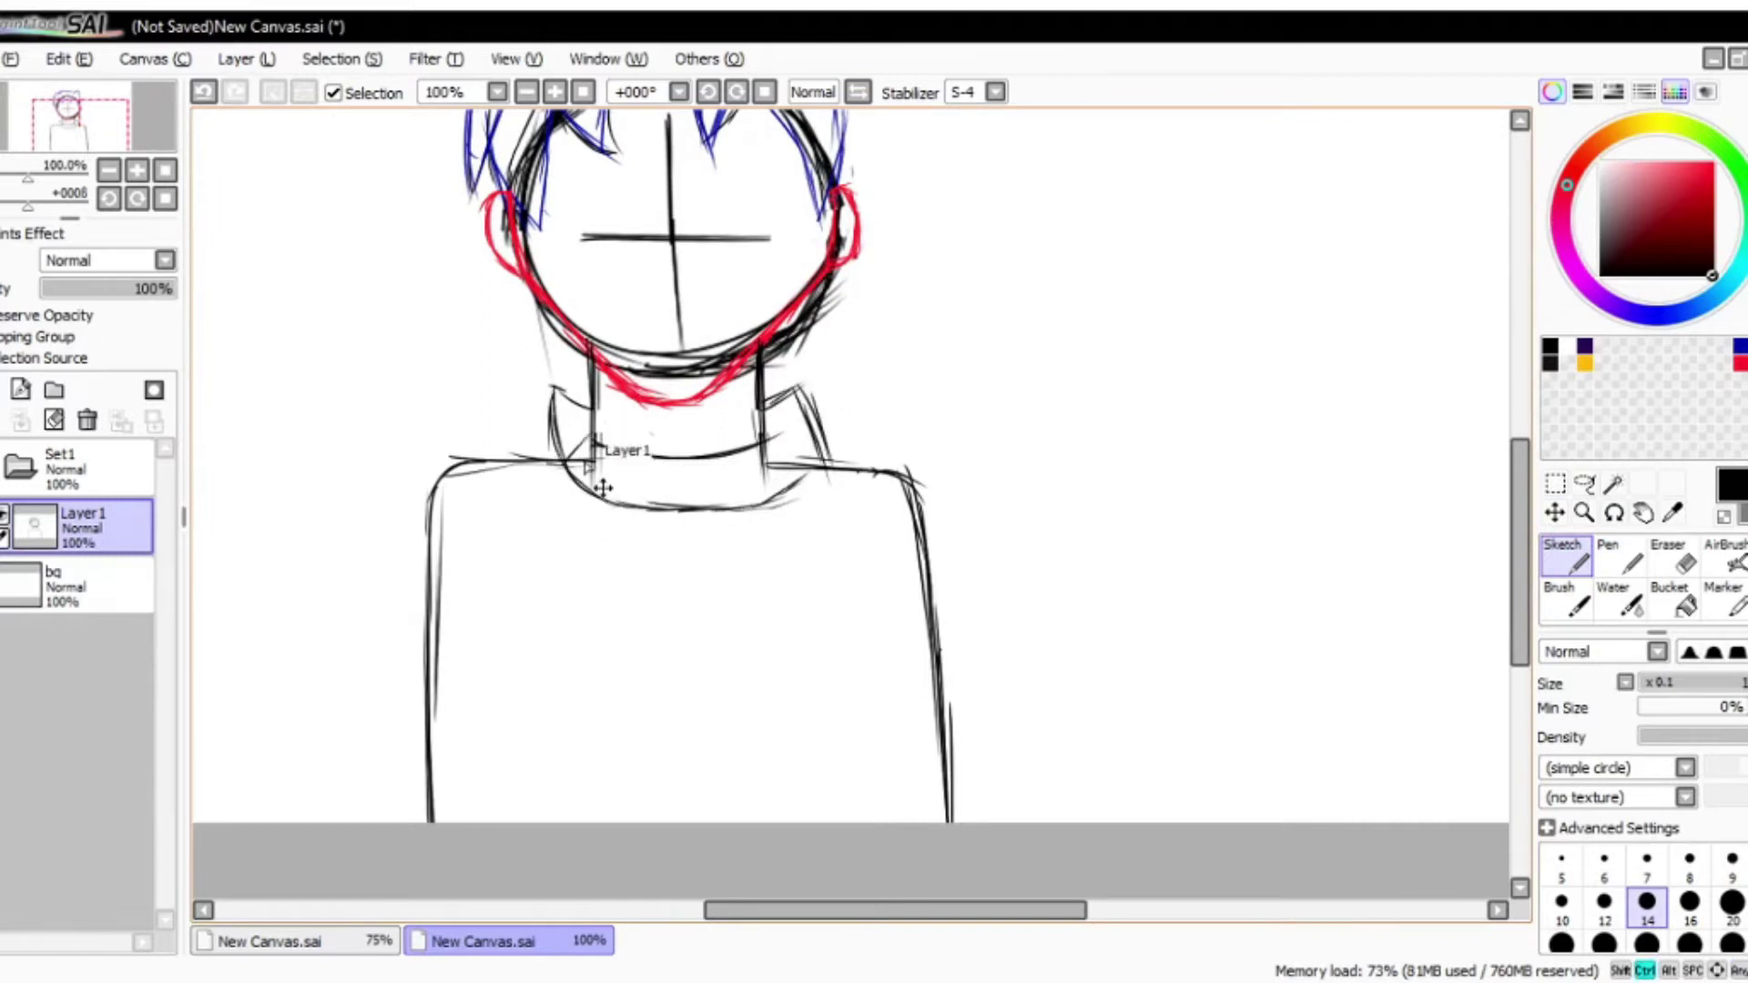
# Step: Sketch the right front edge of the open jacket from the neck to the canvas edge, following the reference
pyautogui.hotkey('ctrl', 'Tab')
pyautogui.hotkey('ctrl', 'Tab')
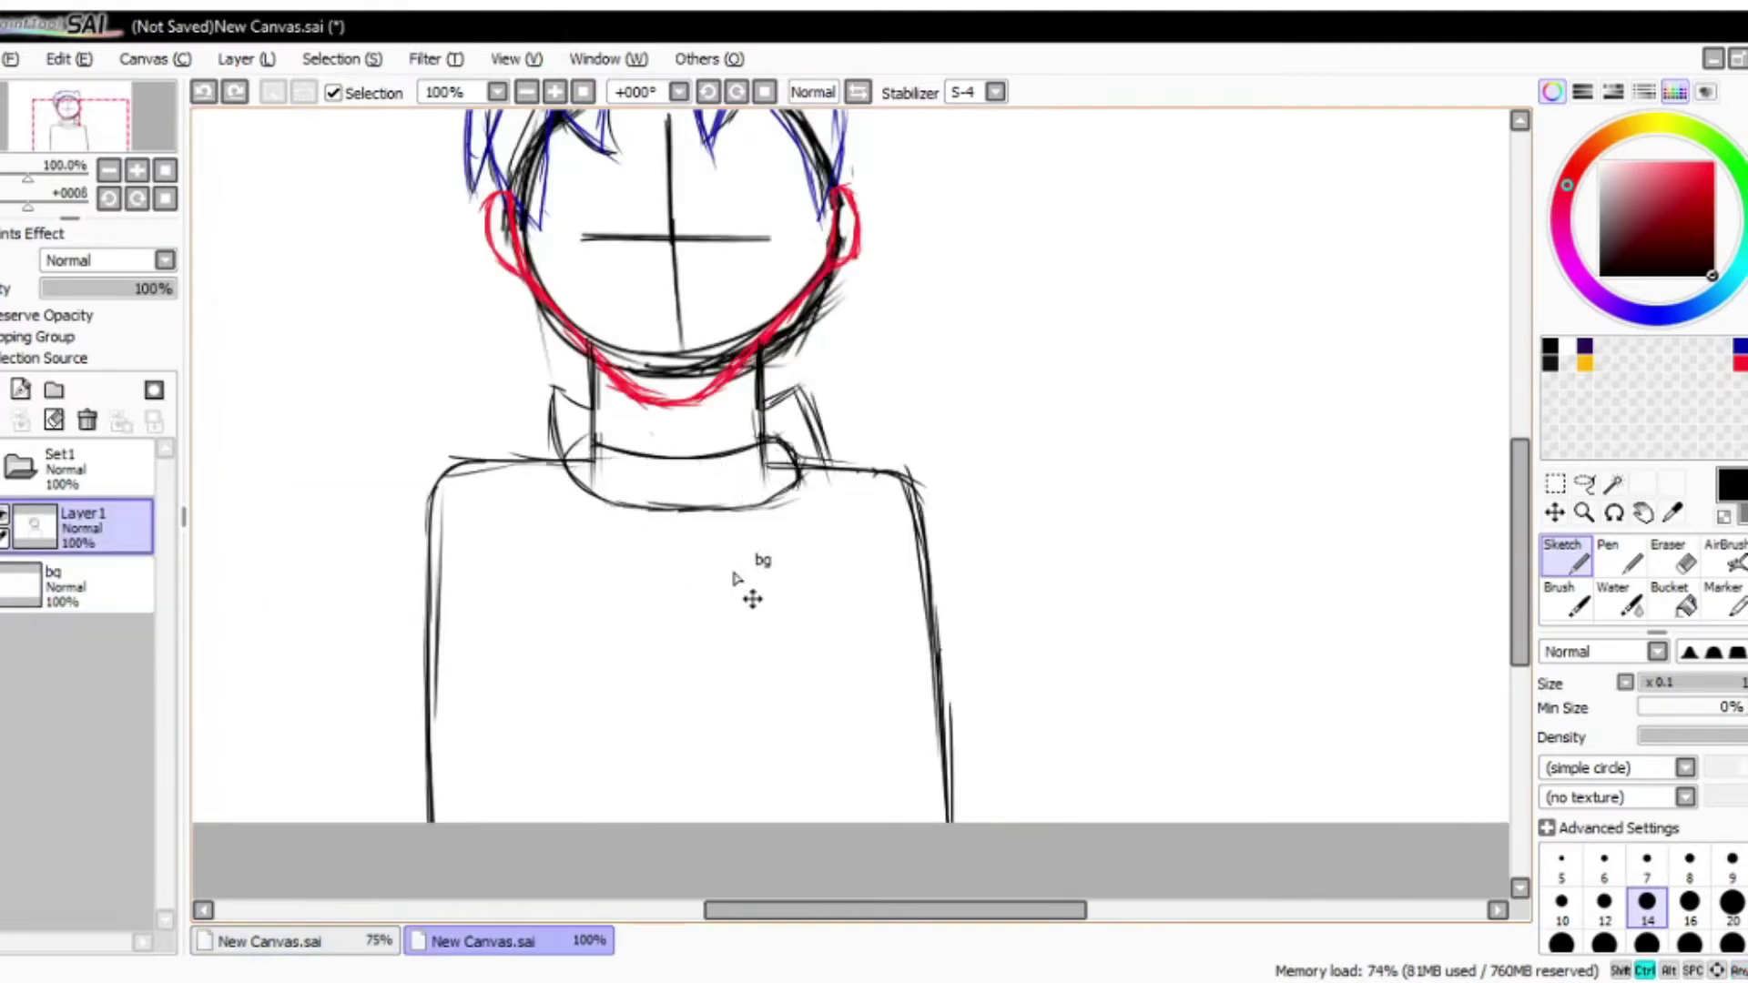
pyautogui.hotkey('ctrl', 'Tab')
pyautogui.hotkey('ctrl', 'Tab')
pyautogui.moveTo(767, 585); pyautogui.dragTo(797, 820)
pyautogui.hotkey('ctrl', 'Tab')
pyautogui.hotkey('ctrl', 'Tab')
# Step: Sketch the left front edge of the open jacket and the curved shirt collar lines across the neck
pyautogui.moveTo(593, 455); pyautogui.dragTo(564, 531)
pyautogui.hotkey('ctrl', 'Tab')
pyautogui.hotkey('ctrl', 'Tab')
pyautogui.moveTo(589, 471); pyautogui.dragTo(765, 467)
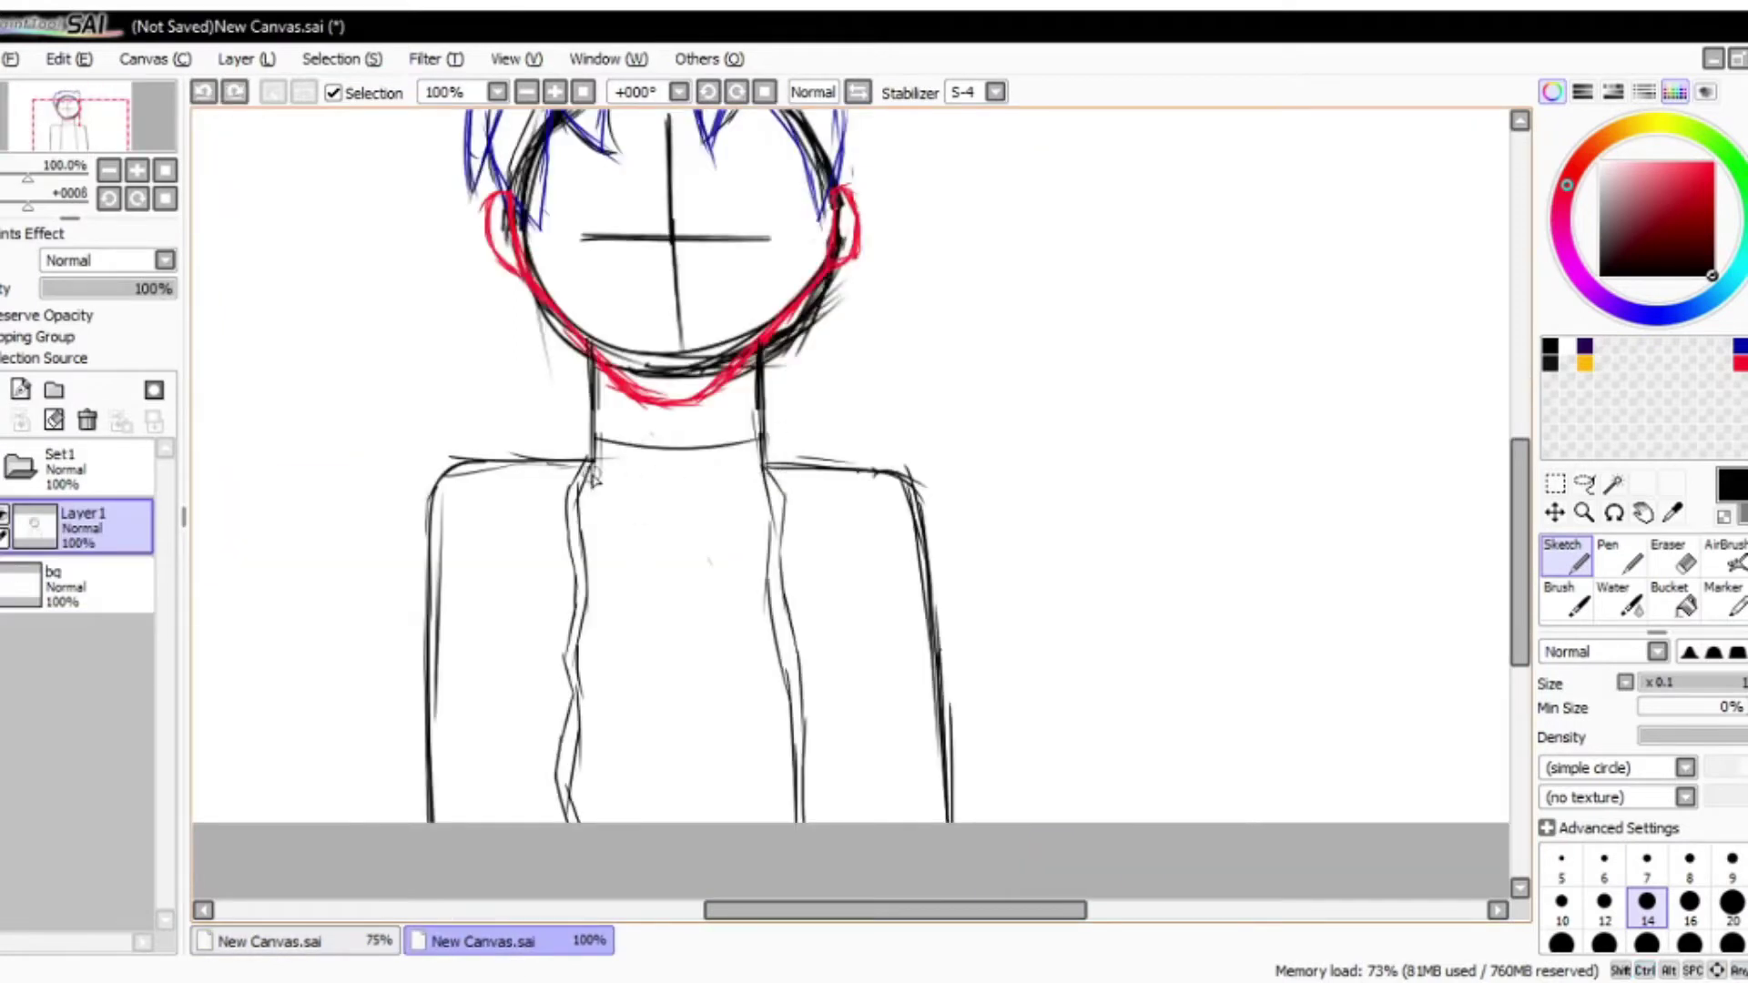
# Step: Sketch jacket collar flaps beside the neck and inner arm lines with small forked folds at the armpits
pyautogui.hotkey('ctrl', 'Tab')
pyautogui.click(506, 941)
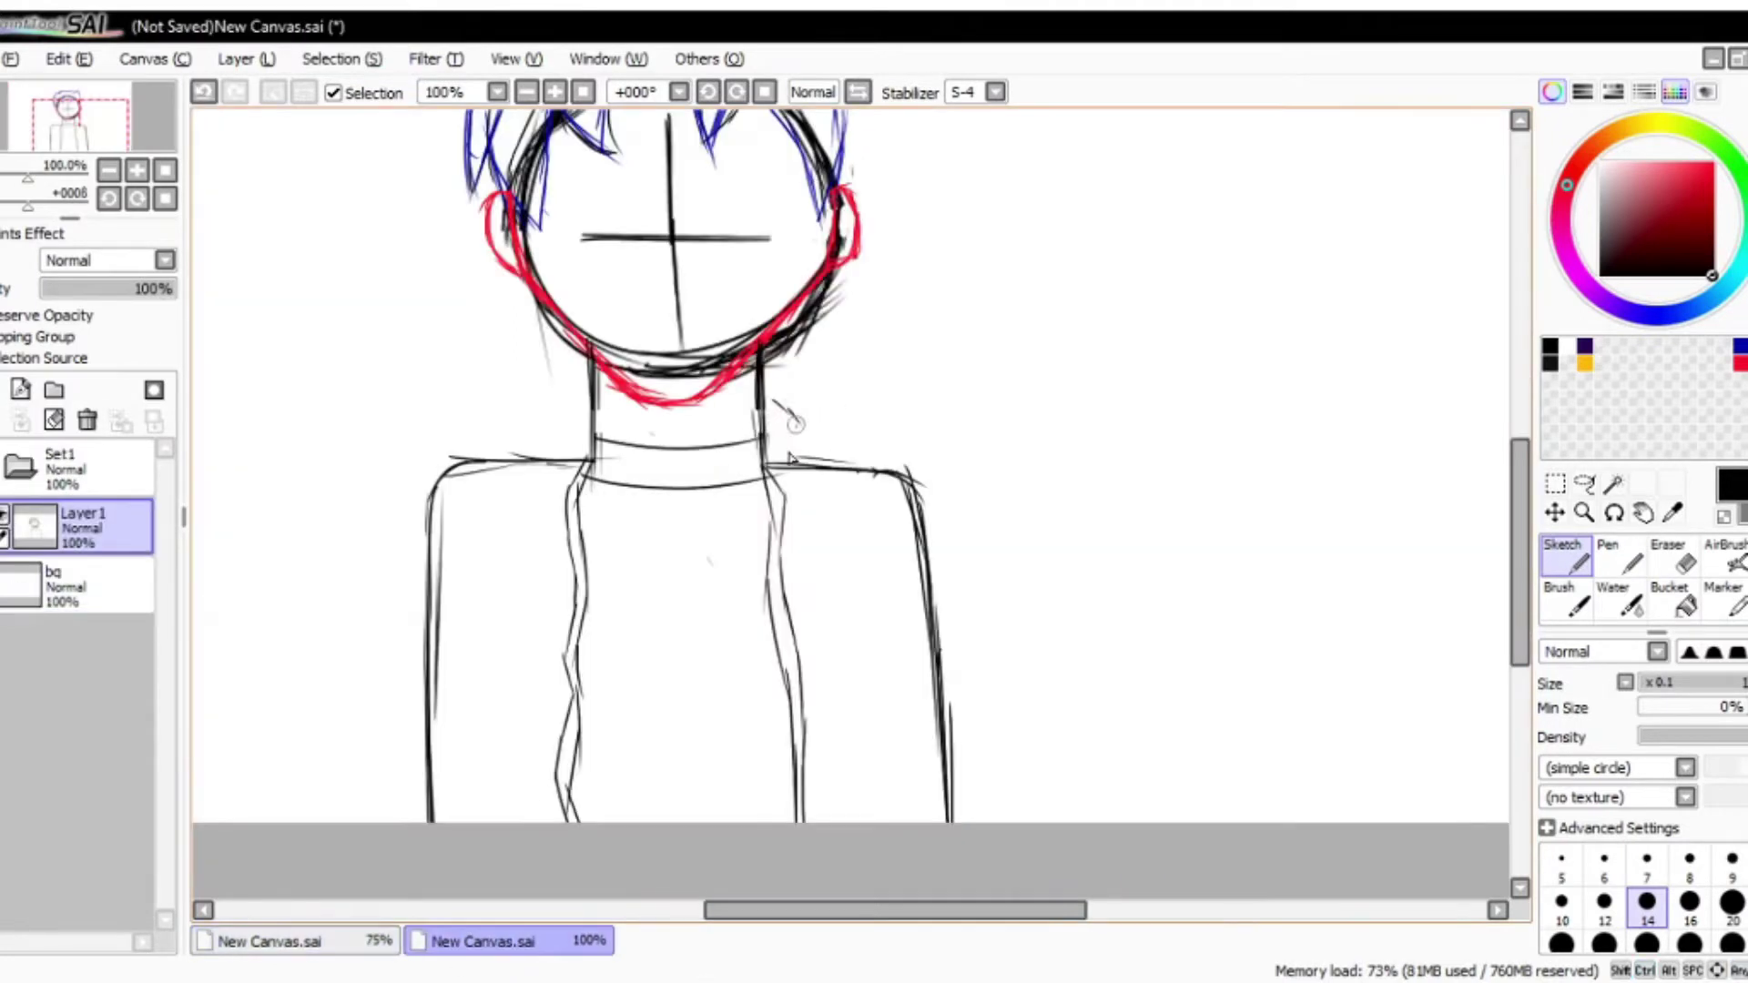
pyautogui.moveTo(839, 537); pyautogui.dragTo(861, 663)
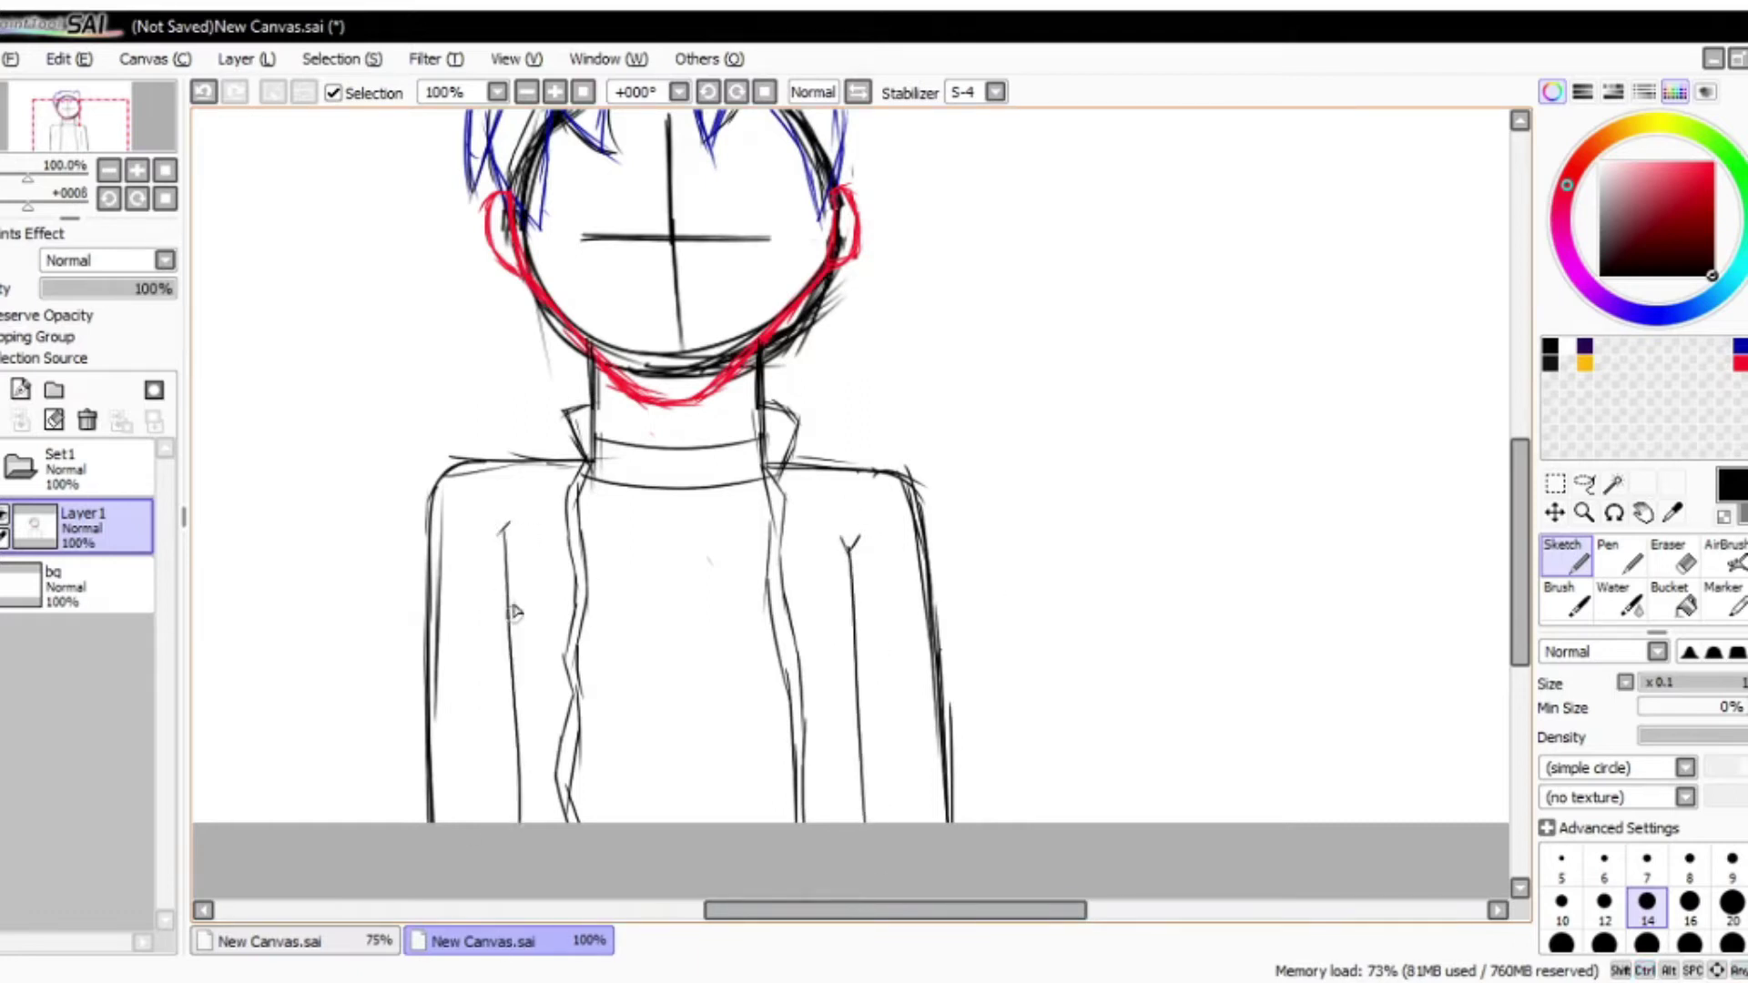
pyautogui.press('ctrl')
pyautogui.moveTo(500, 528); pyautogui.dragTo(515, 546)
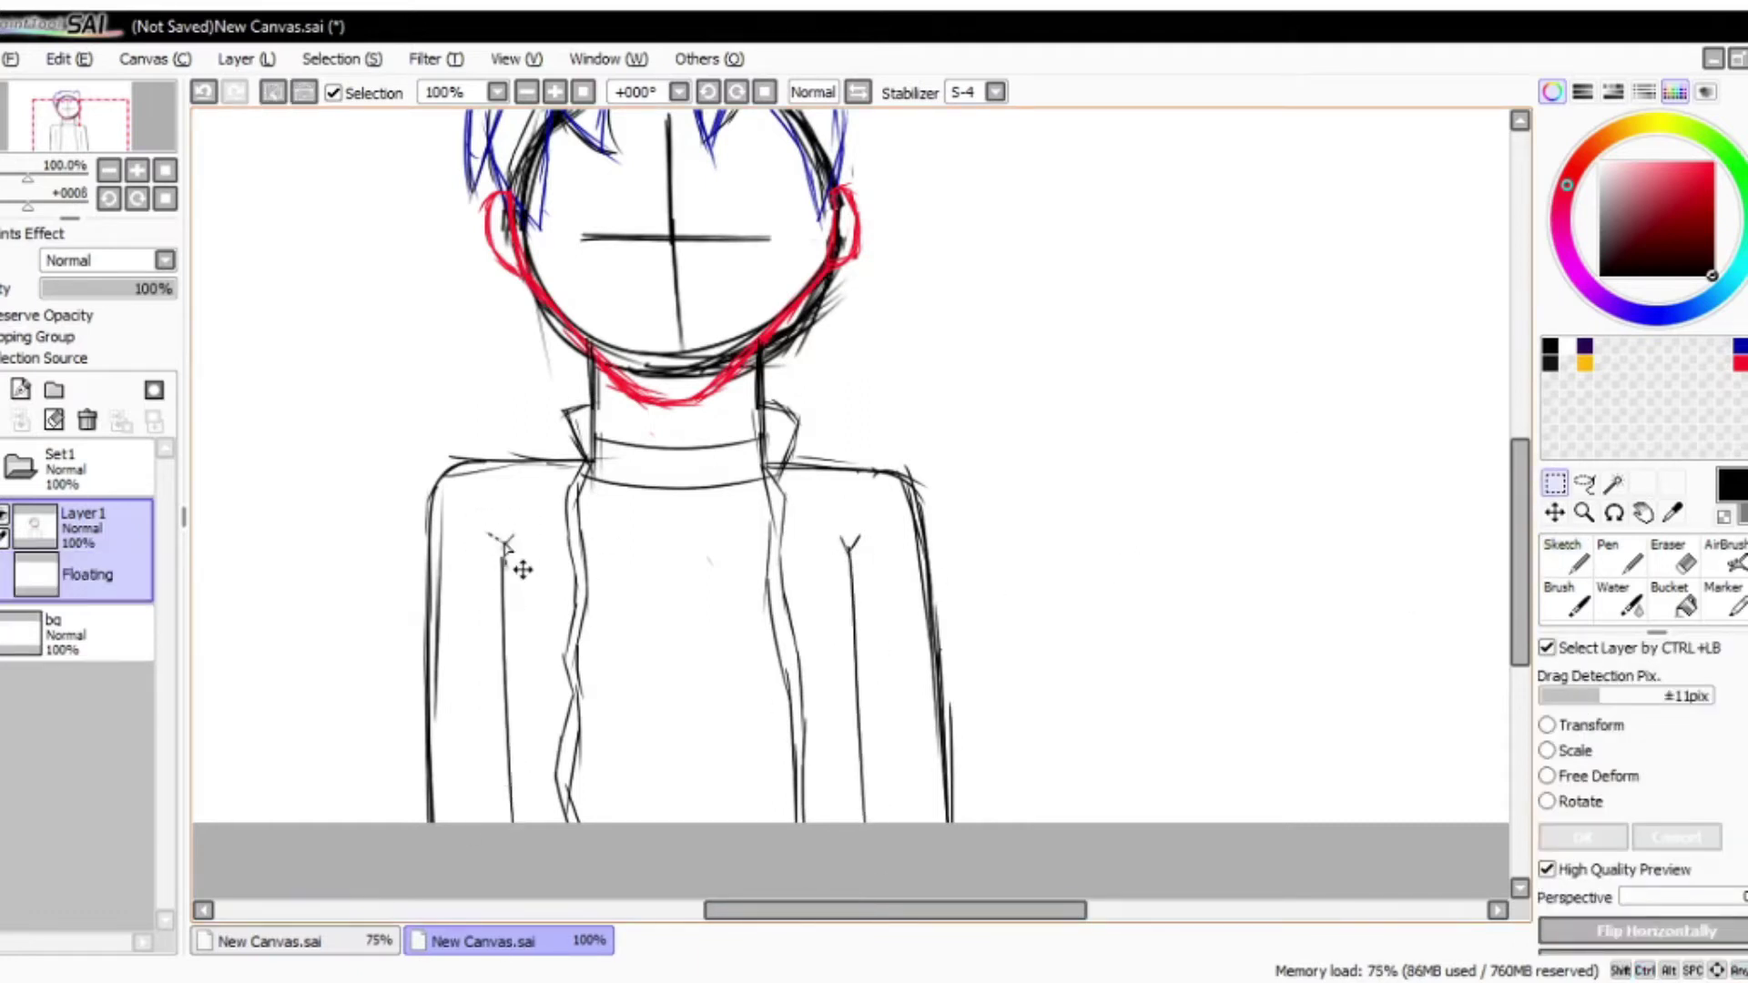
# Step: Check the reference, draw the shirt's curved hem between the jacket edges, and darken the left collar flap
pyautogui.hotkey('ctrl', 'Tab')
pyautogui.hotkey('ctrl', 'Tab')
pyautogui.scroll(1, 1176, 544)
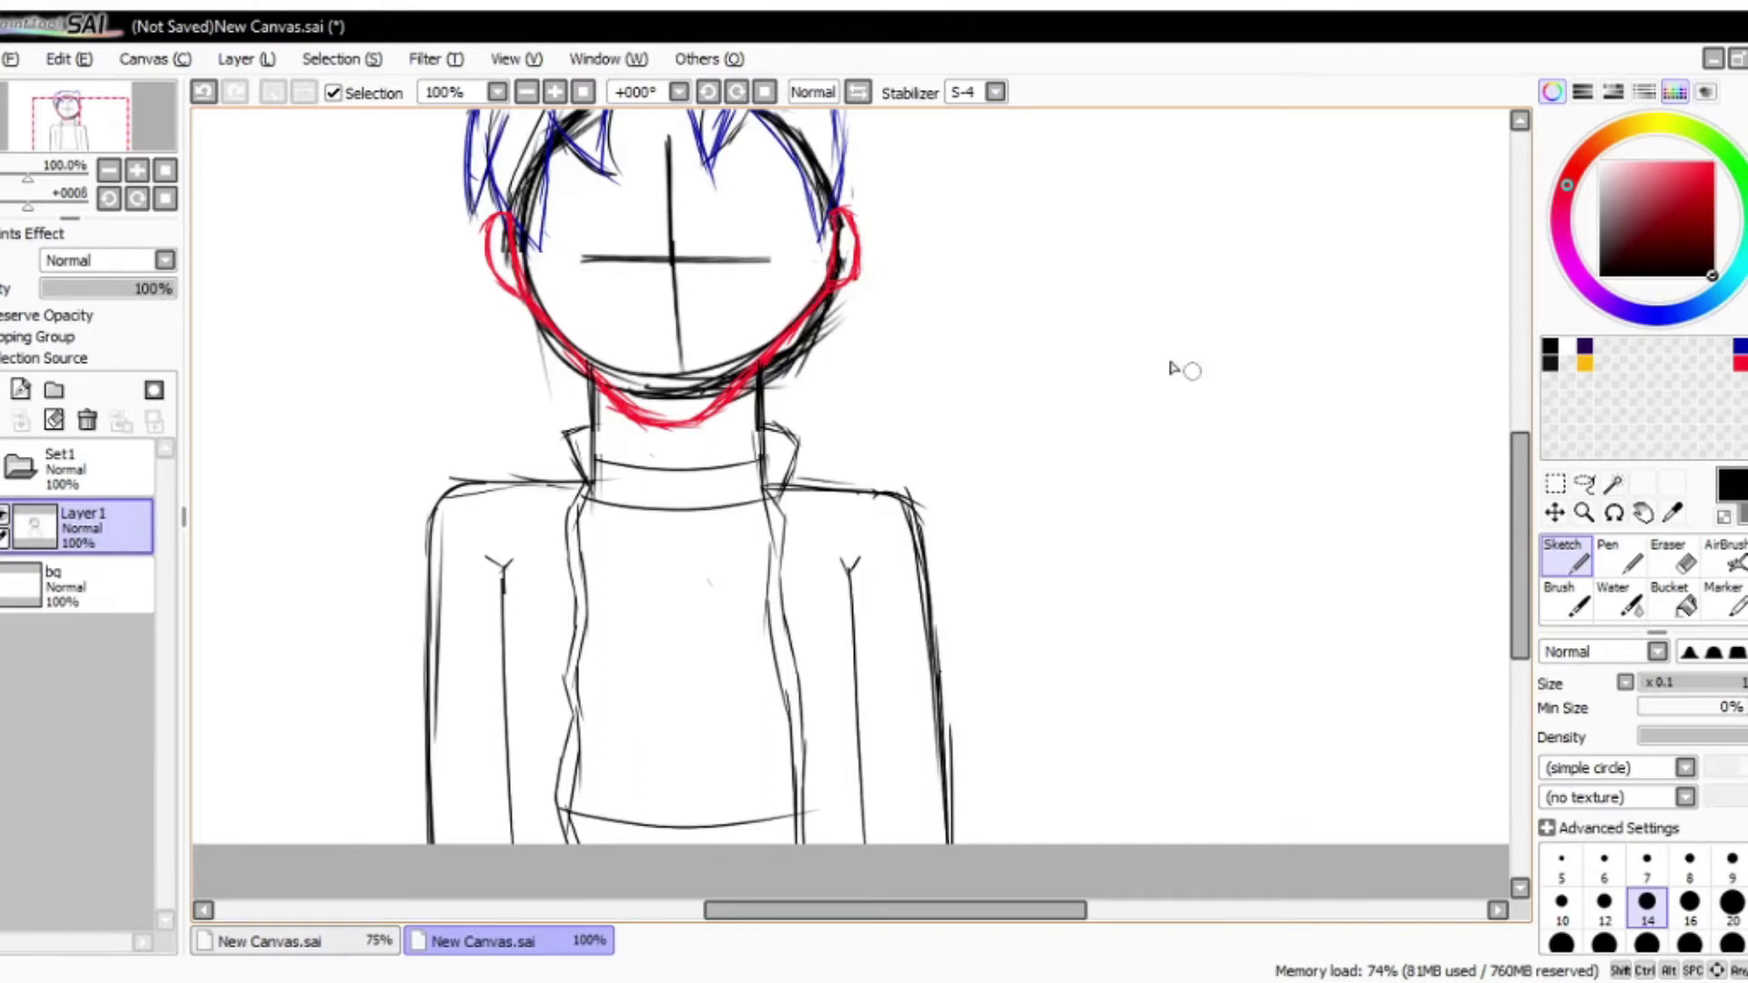
pyautogui.moveTo(565, 426); pyautogui.dragTo(587, 491)
pyautogui.scroll(-3, 643, 441)
pyautogui.scroll(3, 644, 440)
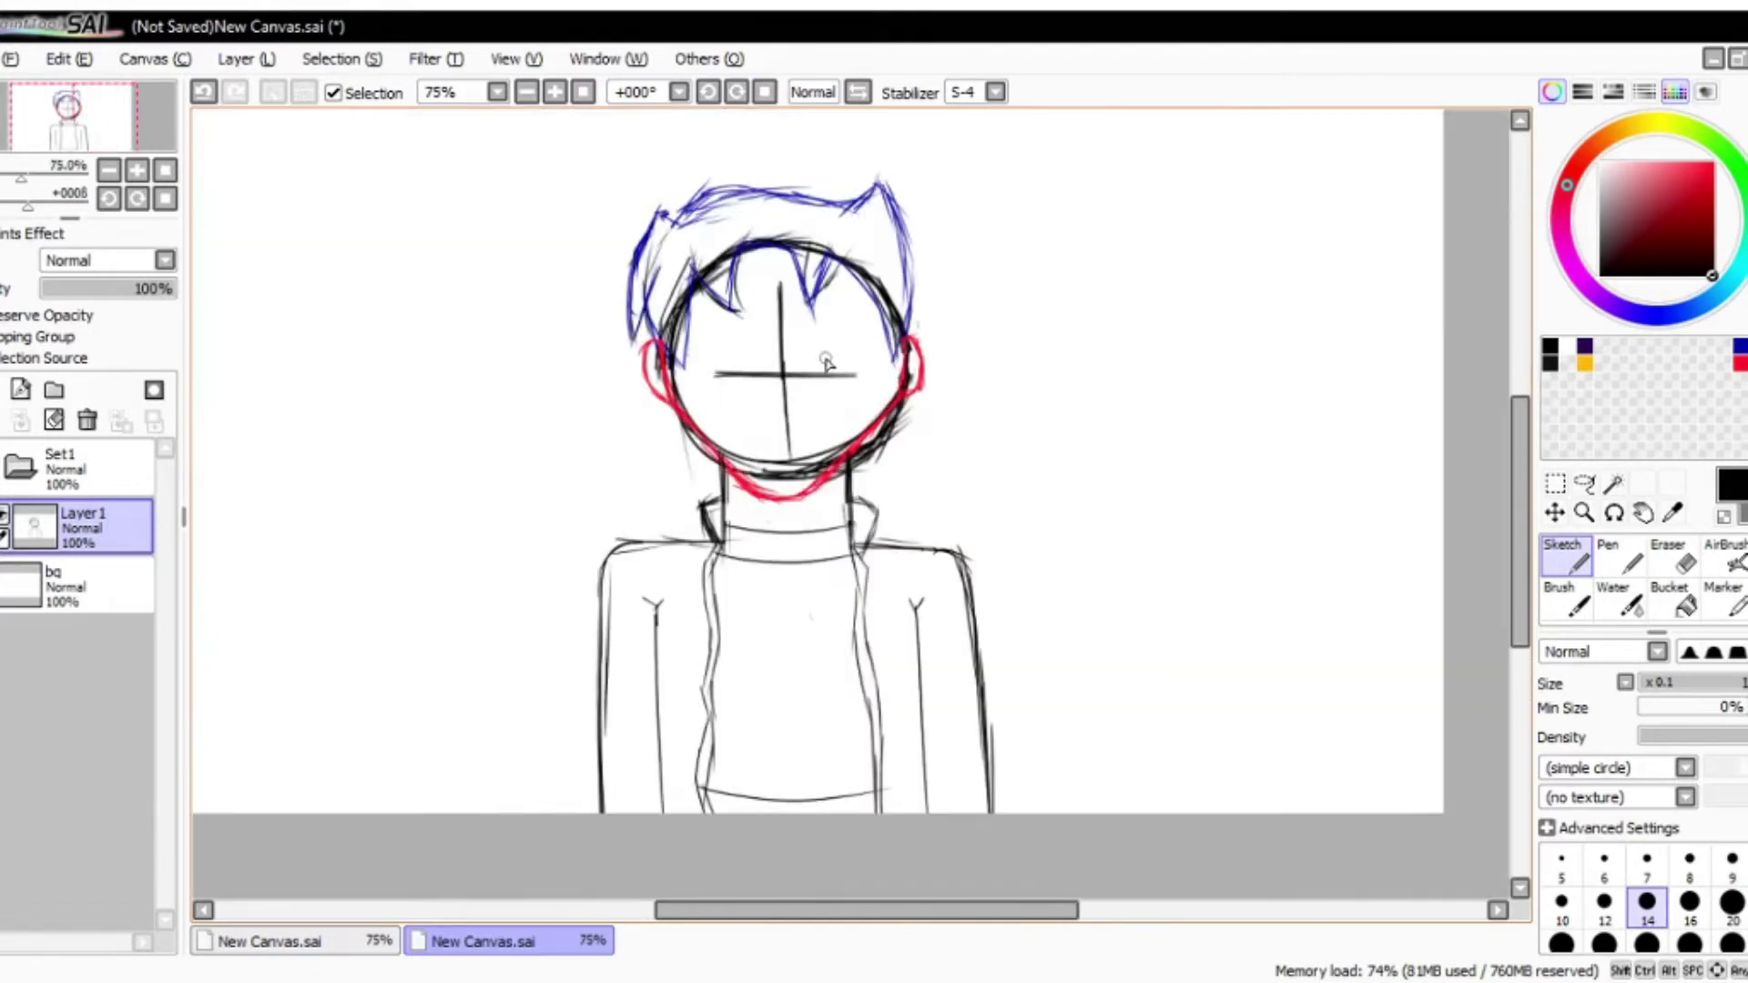
# Step: Add a new layer above Layer1, lower Layer1's opacity to 40%, and make the new layer active
pyautogui.click(20, 390)
pyautogui.scroll(3, 783, 365)
pyautogui.click(77, 585)
pyautogui.moveTo(153, 288); pyautogui.dragTo(77, 289)
pyautogui.click(82, 526)
pyautogui.click(268, 942)
pyautogui.click(482, 941)
pyautogui.moveTo(787, 304); pyautogui.dragTo(768, 327)
pyautogui.hotkey('ctrl', 'z')
pyautogui.moveTo(792, 398); pyautogui.dragTo(920, 339)
pyautogui.hotkey('ctrl', 'z')
pyautogui.click(269, 942)
pyautogui.click(482, 941)
pyautogui.scroll(2, 818, 330)
pyautogui.moveTo(842, 444); pyautogui.dragTo(924, 369)
pyautogui.hotkey('ctrl', 'z')
# Step: Draw the right eye's arched upper lid in black with short lower-lid strokes at both corners
pyautogui.moveTo(769, 455); pyautogui.dragTo(1097, 483)
pyautogui.moveTo(911, 333)
pyautogui.mouseDown()
pyautogui.moveTo(774, 469)
pyautogui.moveTo(1038, 364)
pyautogui.mouseUp()
pyautogui.hotkey('ctrl', 'Tab')
pyautogui.hotkey('ctrl', 'Tab')
pyautogui.moveTo(1060, 492); pyautogui.dragTo(1100, 476)
pyautogui.moveTo(774, 455); pyautogui.dragTo(842, 474)
pyautogui.moveTo(856, 346)
pyautogui.mouseDown()
pyautogui.moveTo(775, 459)
pyautogui.moveTo(814, 500)
pyautogui.moveTo(912, 363)
pyautogui.moveTo(771, 457)
pyautogui.moveTo(933, 359)
pyautogui.mouseUp()
pyautogui.hotkey('ctrl', 'z')
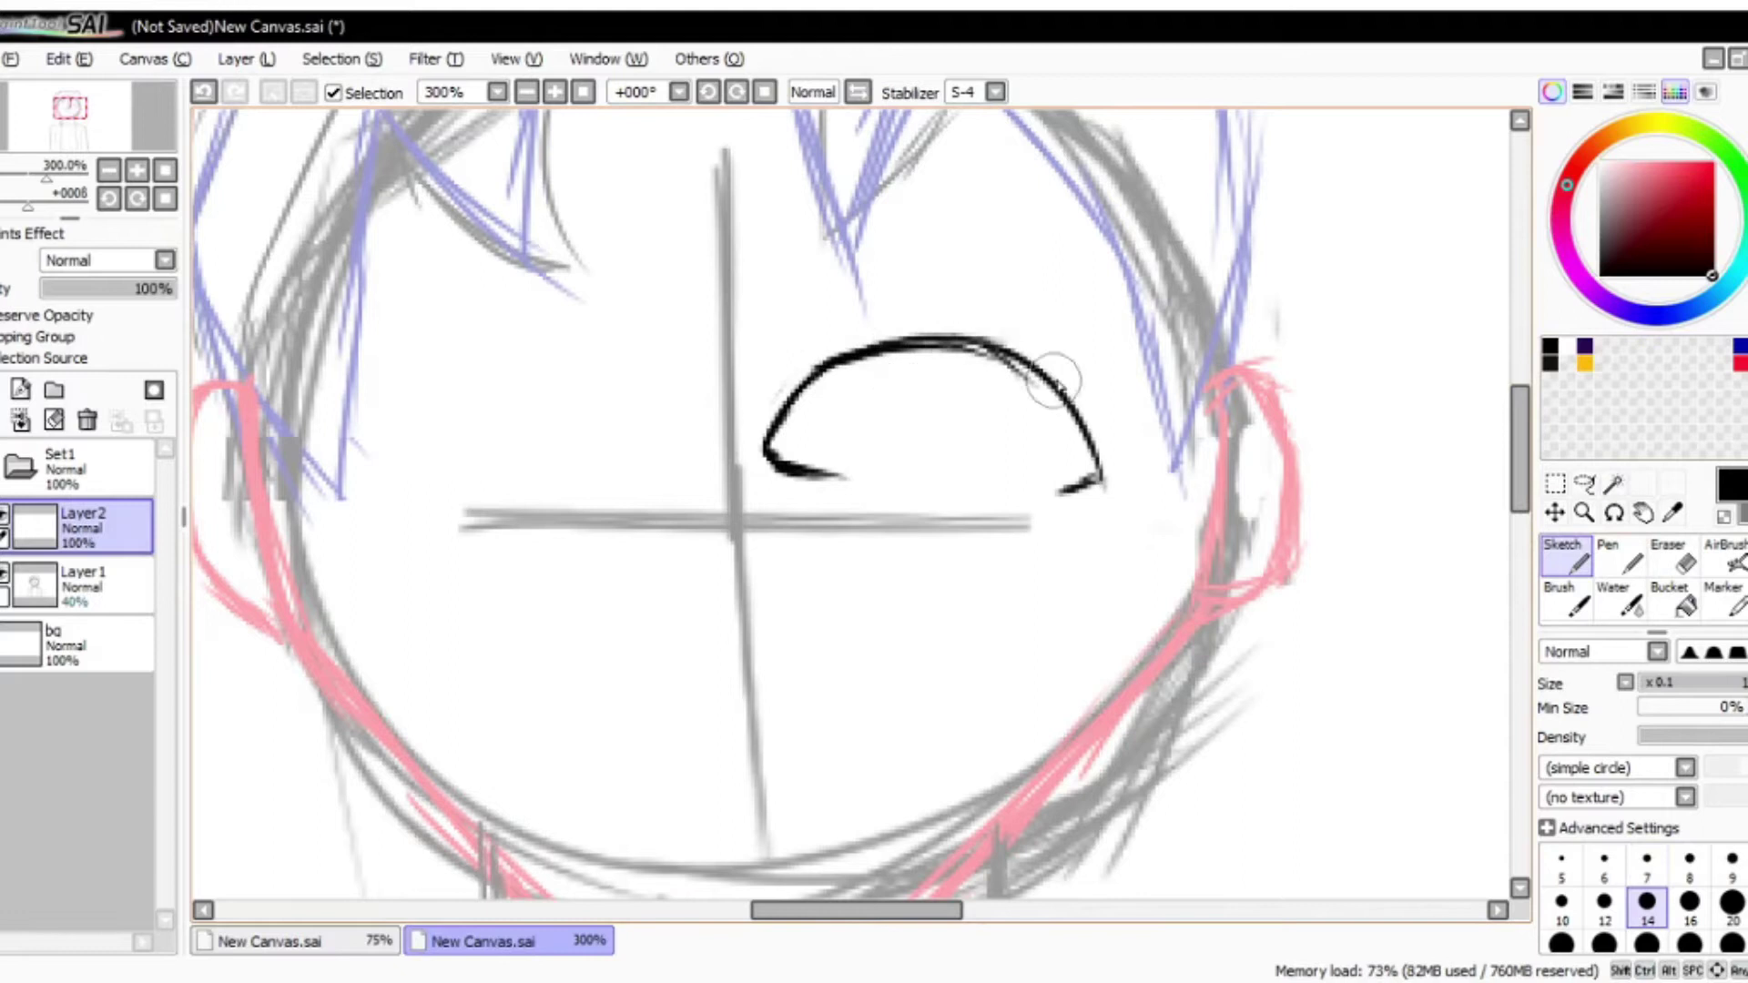
pyautogui.moveTo(1034, 495); pyautogui.dragTo(1103, 476)
# Step: Select the right eye, scale it down, and move it outward from the vertical guide line
pyautogui.press('m')
pyautogui.moveTo(759, 296)
pyautogui.mouseDown()
pyautogui.moveTo(1146, 537)
pyautogui.moveTo(1093, 410)
pyautogui.moveTo(1061, 428)
pyautogui.mouseUp()
pyautogui.hotkey('ctrl', 't')
pyautogui.press('Return')
pyautogui.press('b')
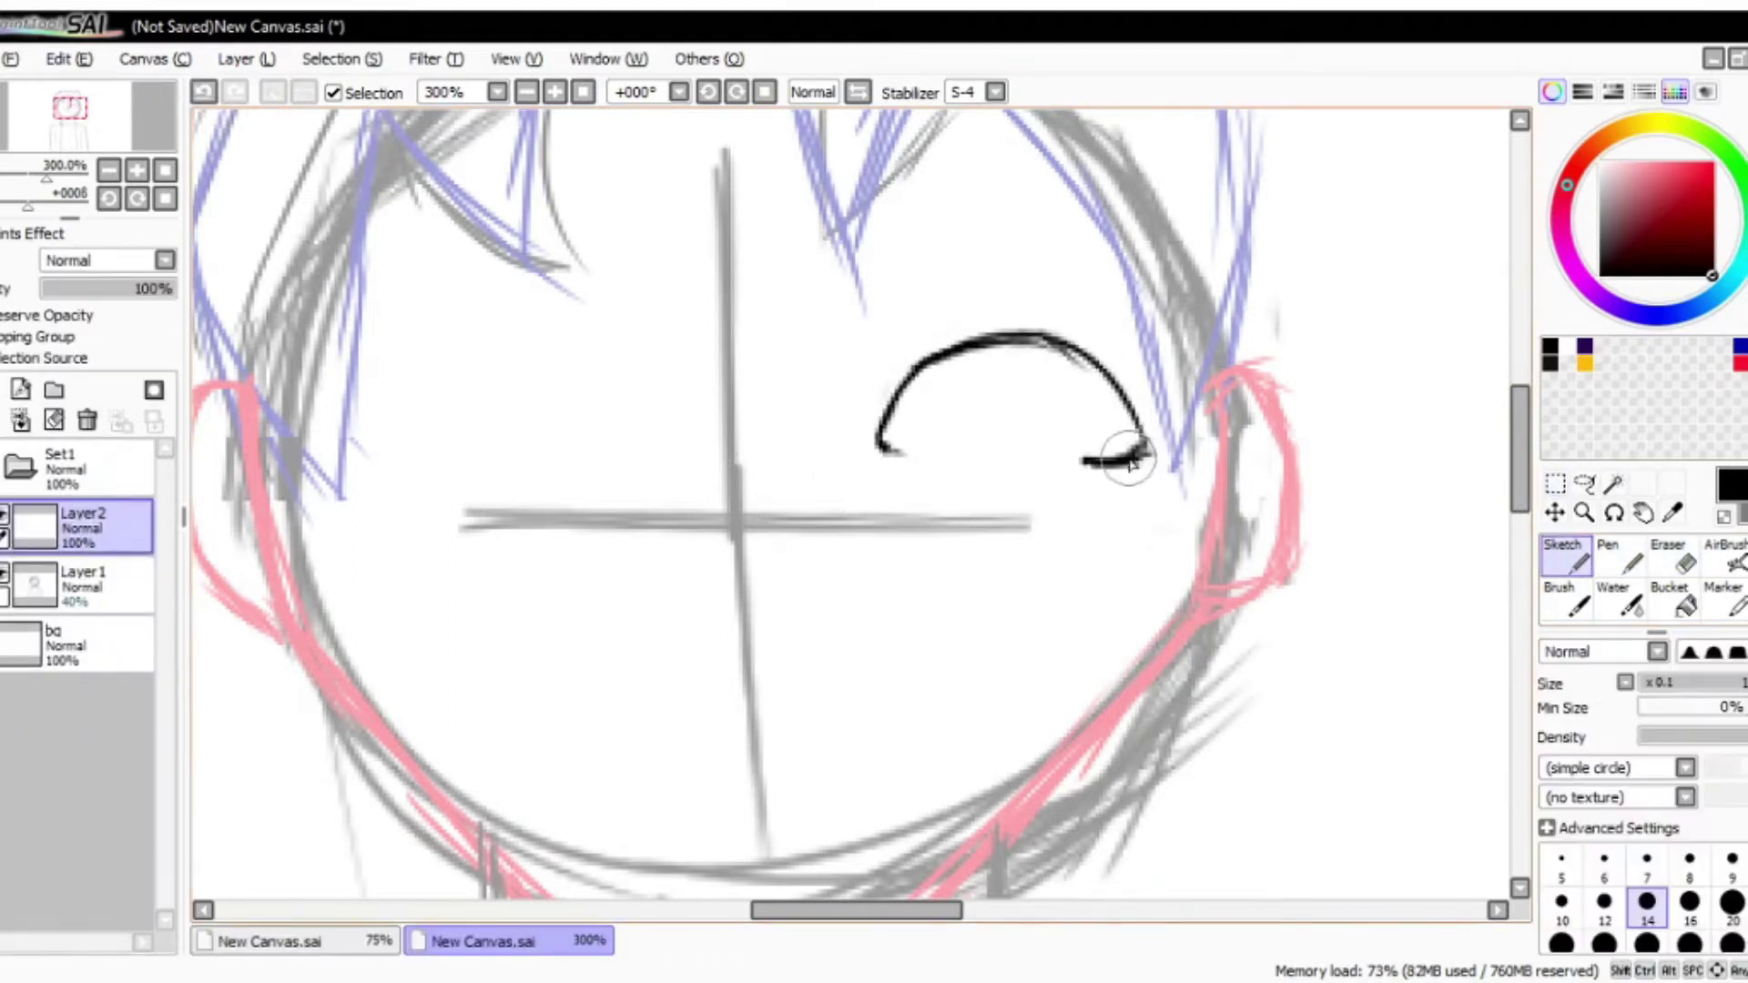
pyautogui.moveTo(538, 379); pyautogui.dragTo(640, 437)
pyautogui.hotkey('ctrl', 'z')
pyautogui.hotkey('ctrl', 'z')
pyautogui.moveTo(400, 455)
pyautogui.mouseDown()
pyautogui.moveTo(624, 428)
pyautogui.moveTo(613, 457)
pyautogui.moveTo(510, 475)
pyautogui.moveTo(575, 428)
pyautogui.mouseUp()
pyautogui.hotkey('ctrl', 'z')
pyautogui.hotkey('ctrl', 'z')
pyautogui.hotkey('ctrl', 'z')
pyautogui.hotkey('ctrl', 'z')
pyautogui.moveTo(365, 428); pyautogui.dragTo(537, 423)
pyautogui.hotkey('ctrl', 'z')
# Step: Mirror the canvas view and draw the second eye's arched upper lid with short corner strokes matching the first
pyautogui.press('h')
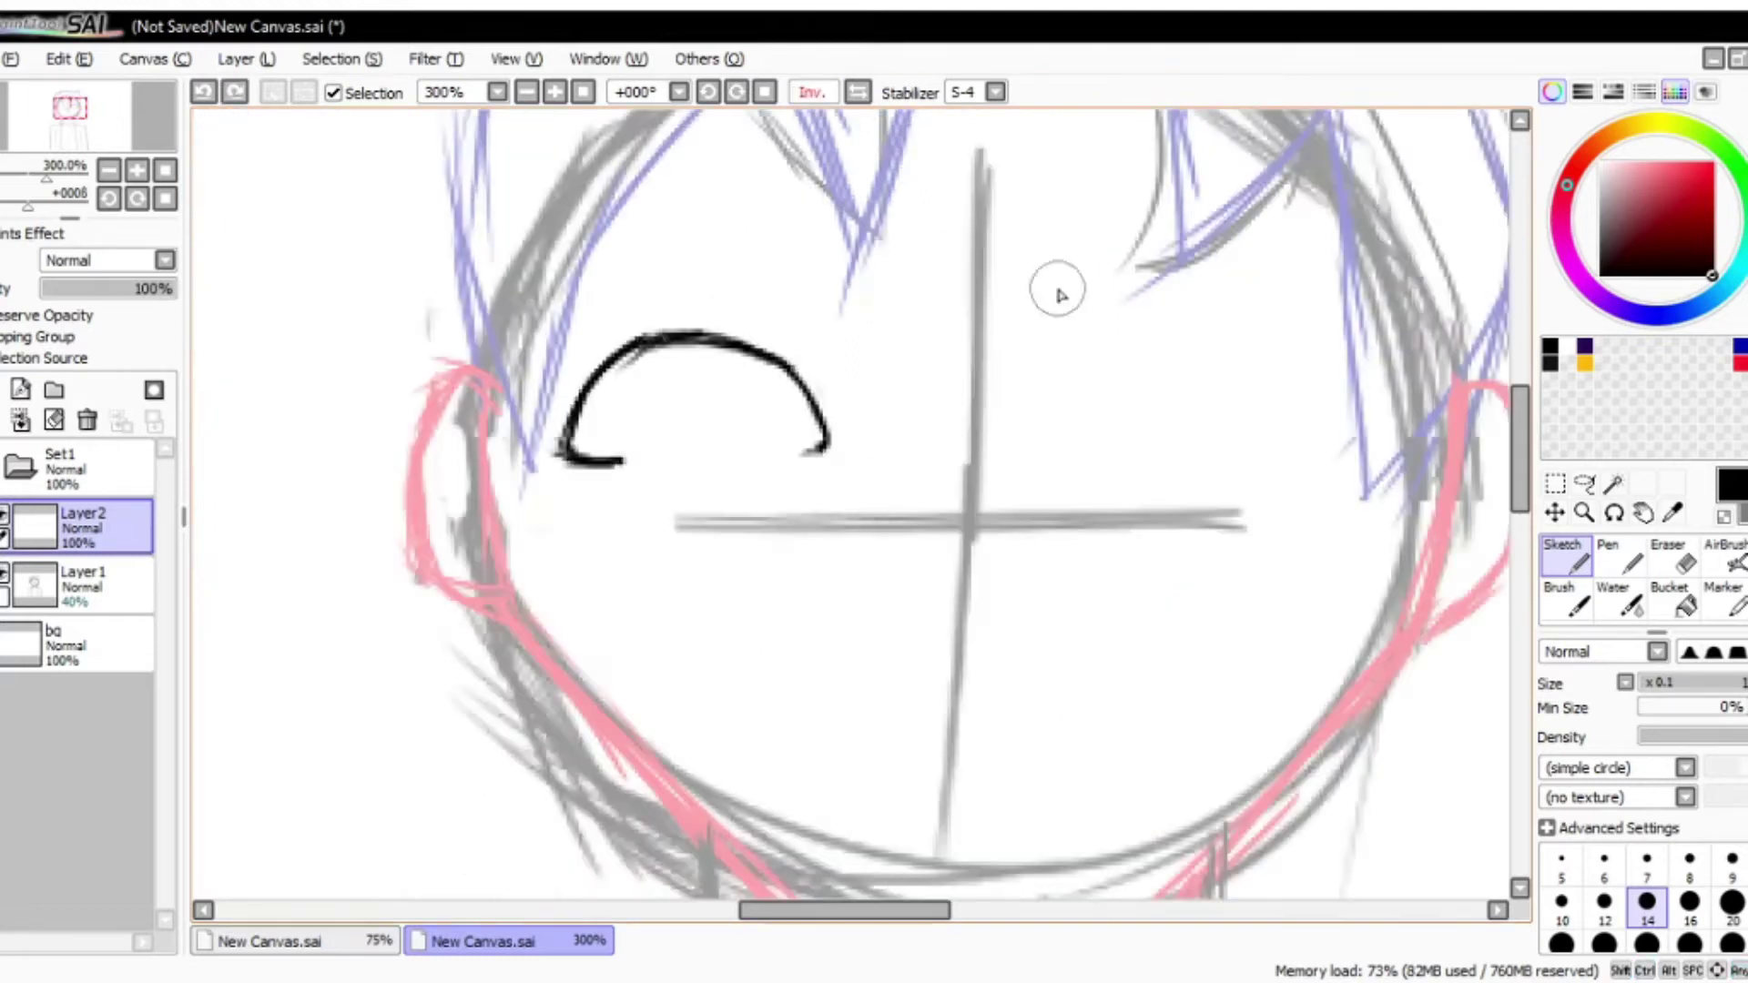
pyautogui.moveTo(1118, 446); pyautogui.dragTo(1306, 423)
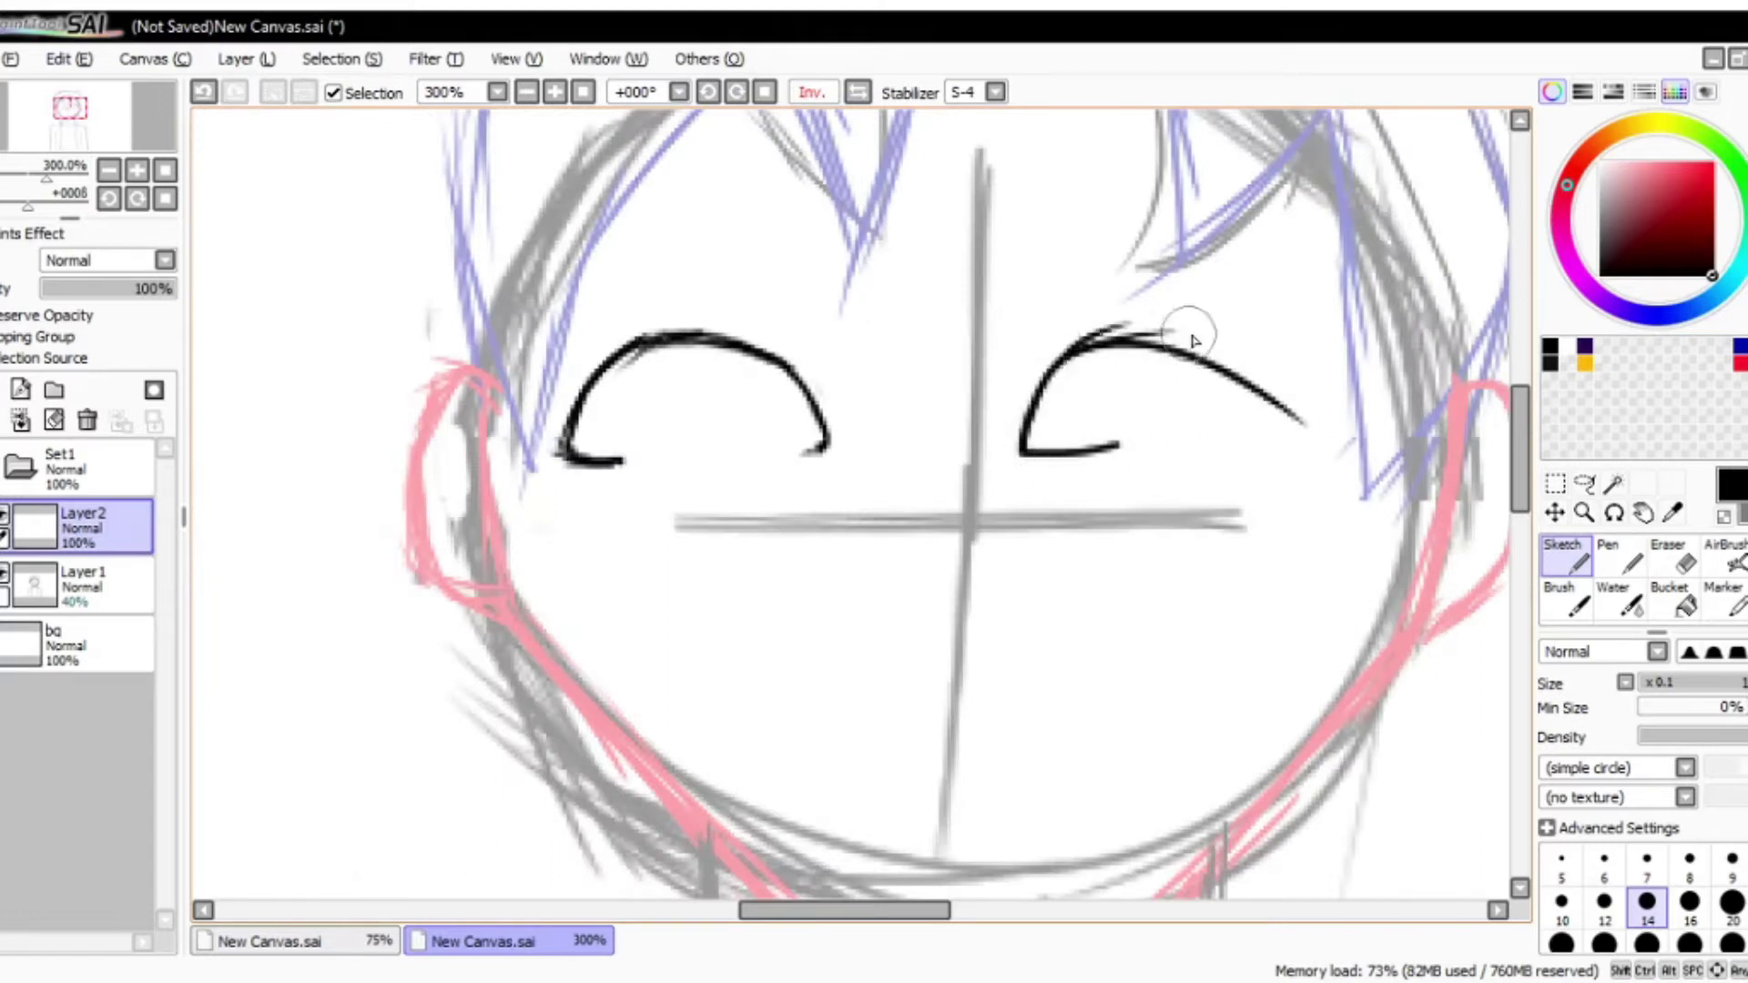
pyautogui.moveTo(1089, 339); pyautogui.dragTo(1293, 426)
pyautogui.hotkey('ctrl', 'z')
pyautogui.moveTo(1184, 334)
pyautogui.mouseDown()
pyautogui.moveTo(1288, 401)
pyautogui.moveTo(1297, 451)
pyautogui.mouseUp()
pyautogui.press('e')
pyautogui.press('e')
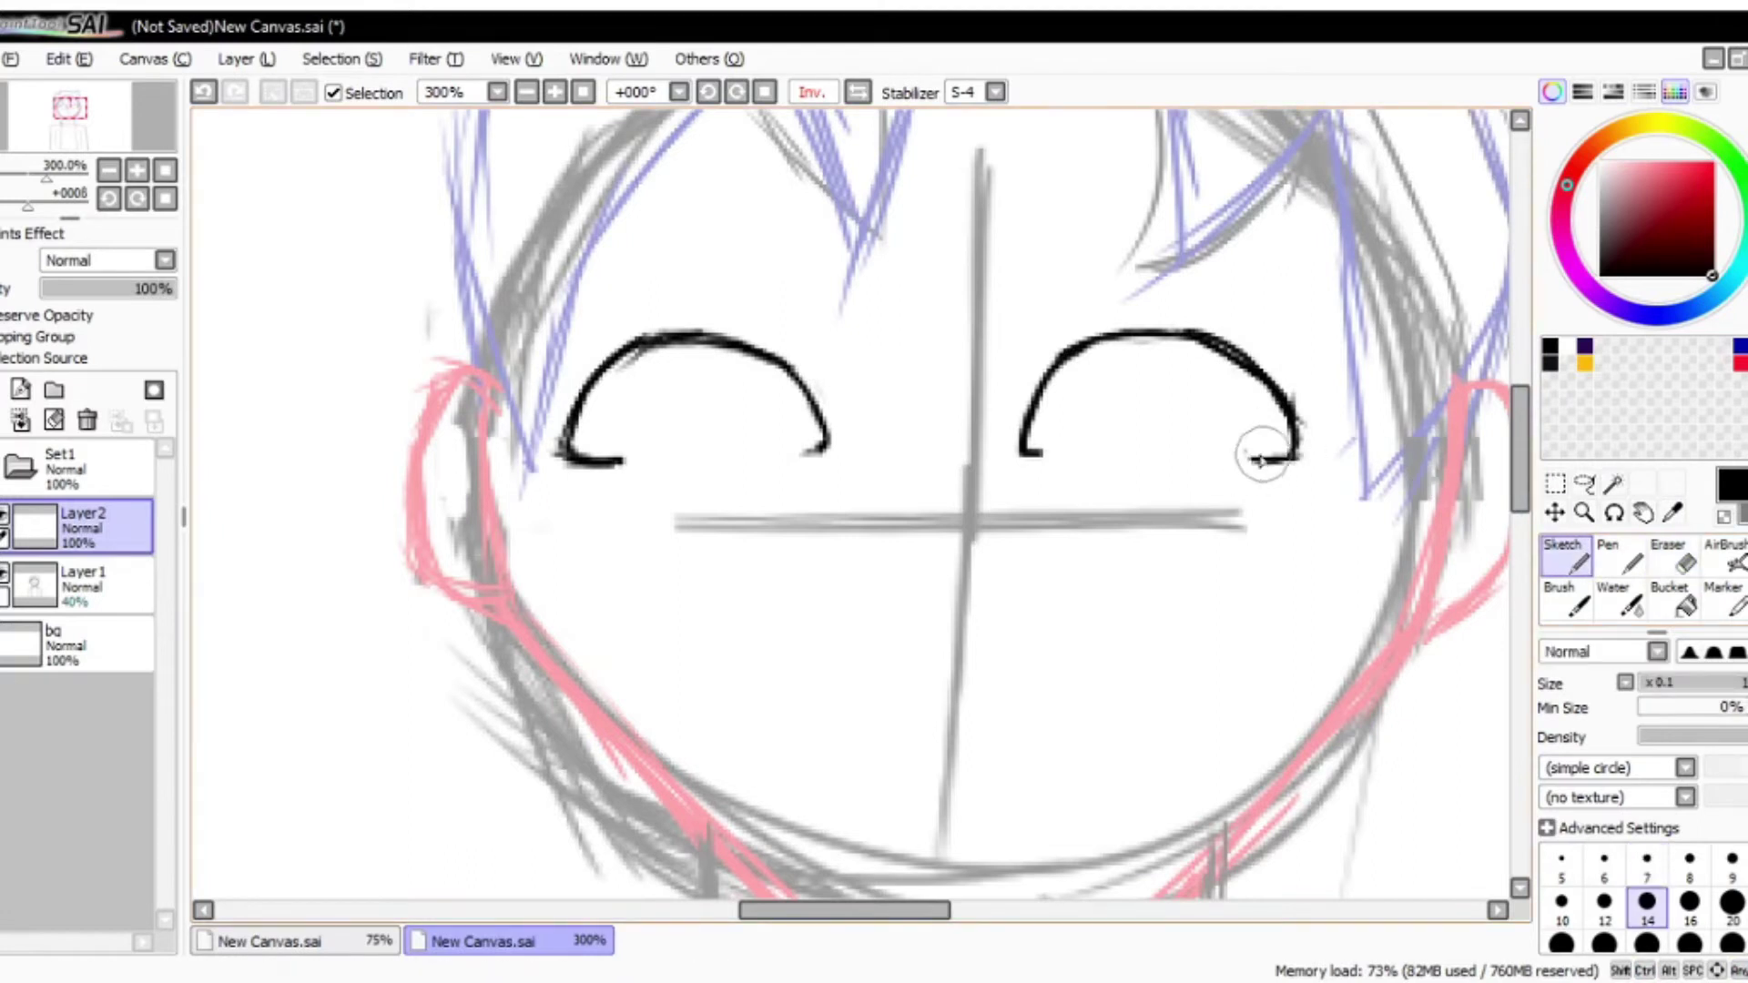
# Step: Restore the normal view and transform the right eye slightly wider to match the left one
pyautogui.hscroll(3, 1243, 473)
pyautogui.hotkey('ctrl', 't')
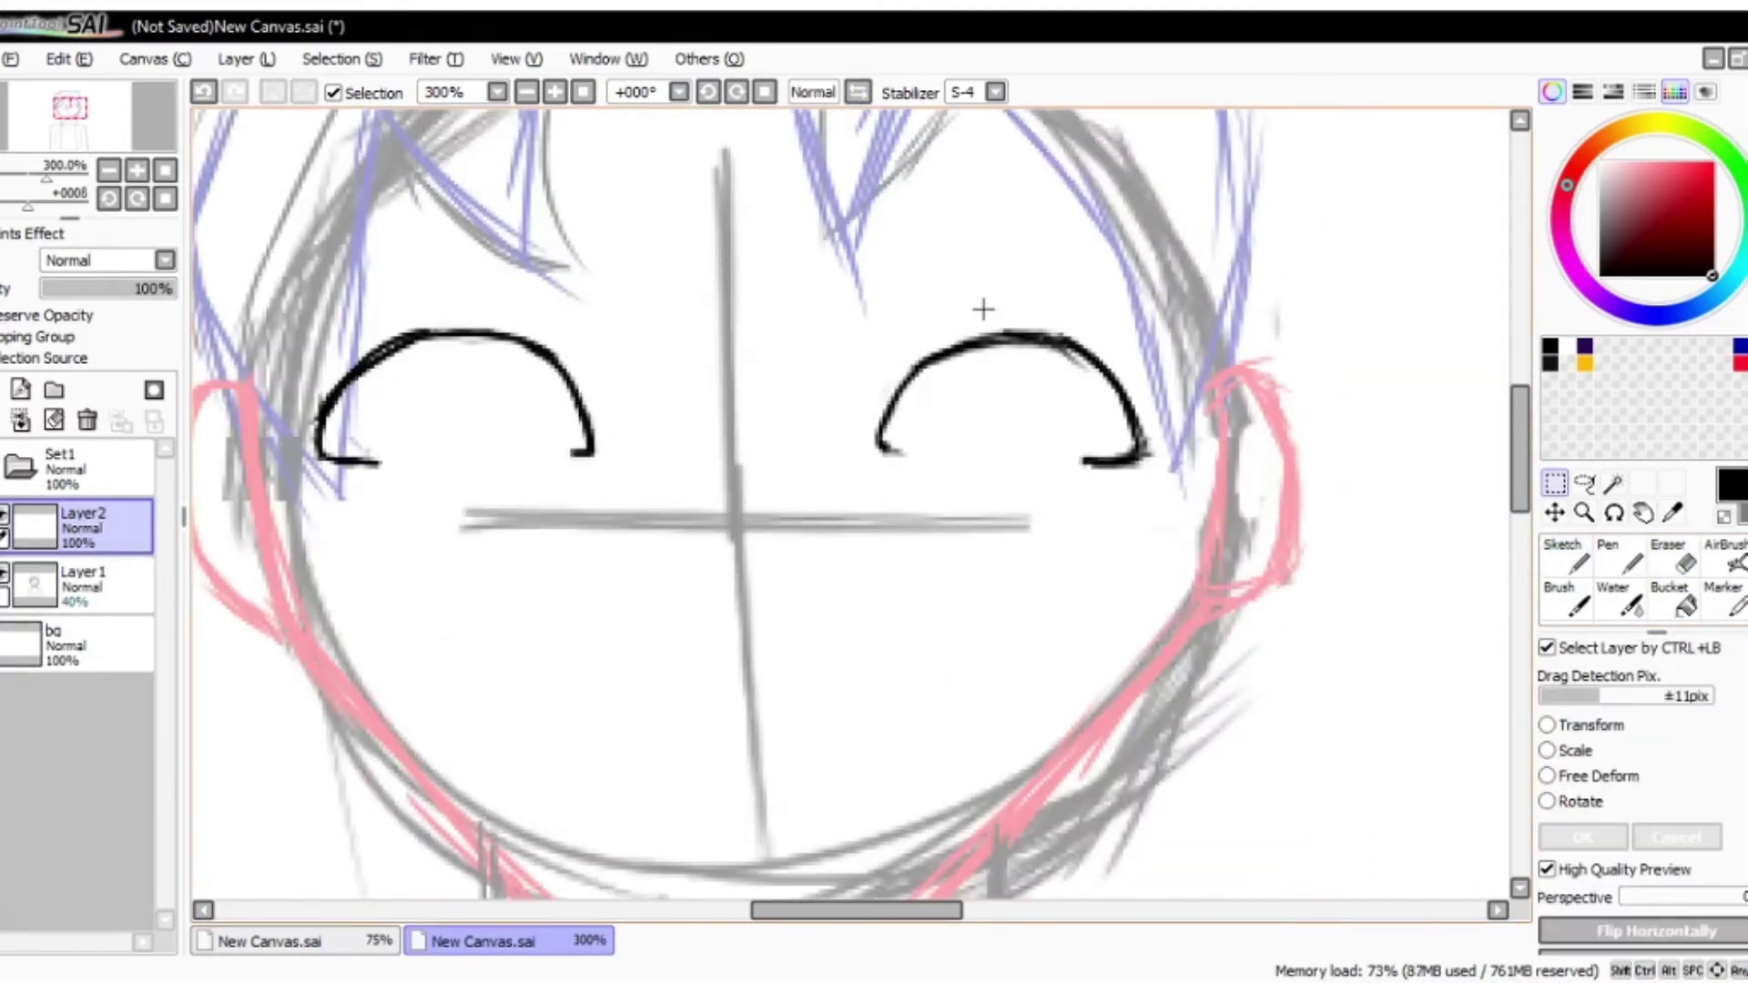
pyautogui.moveTo(885, 489); pyautogui.dragTo(1070, 420)
pyautogui.press('Return')
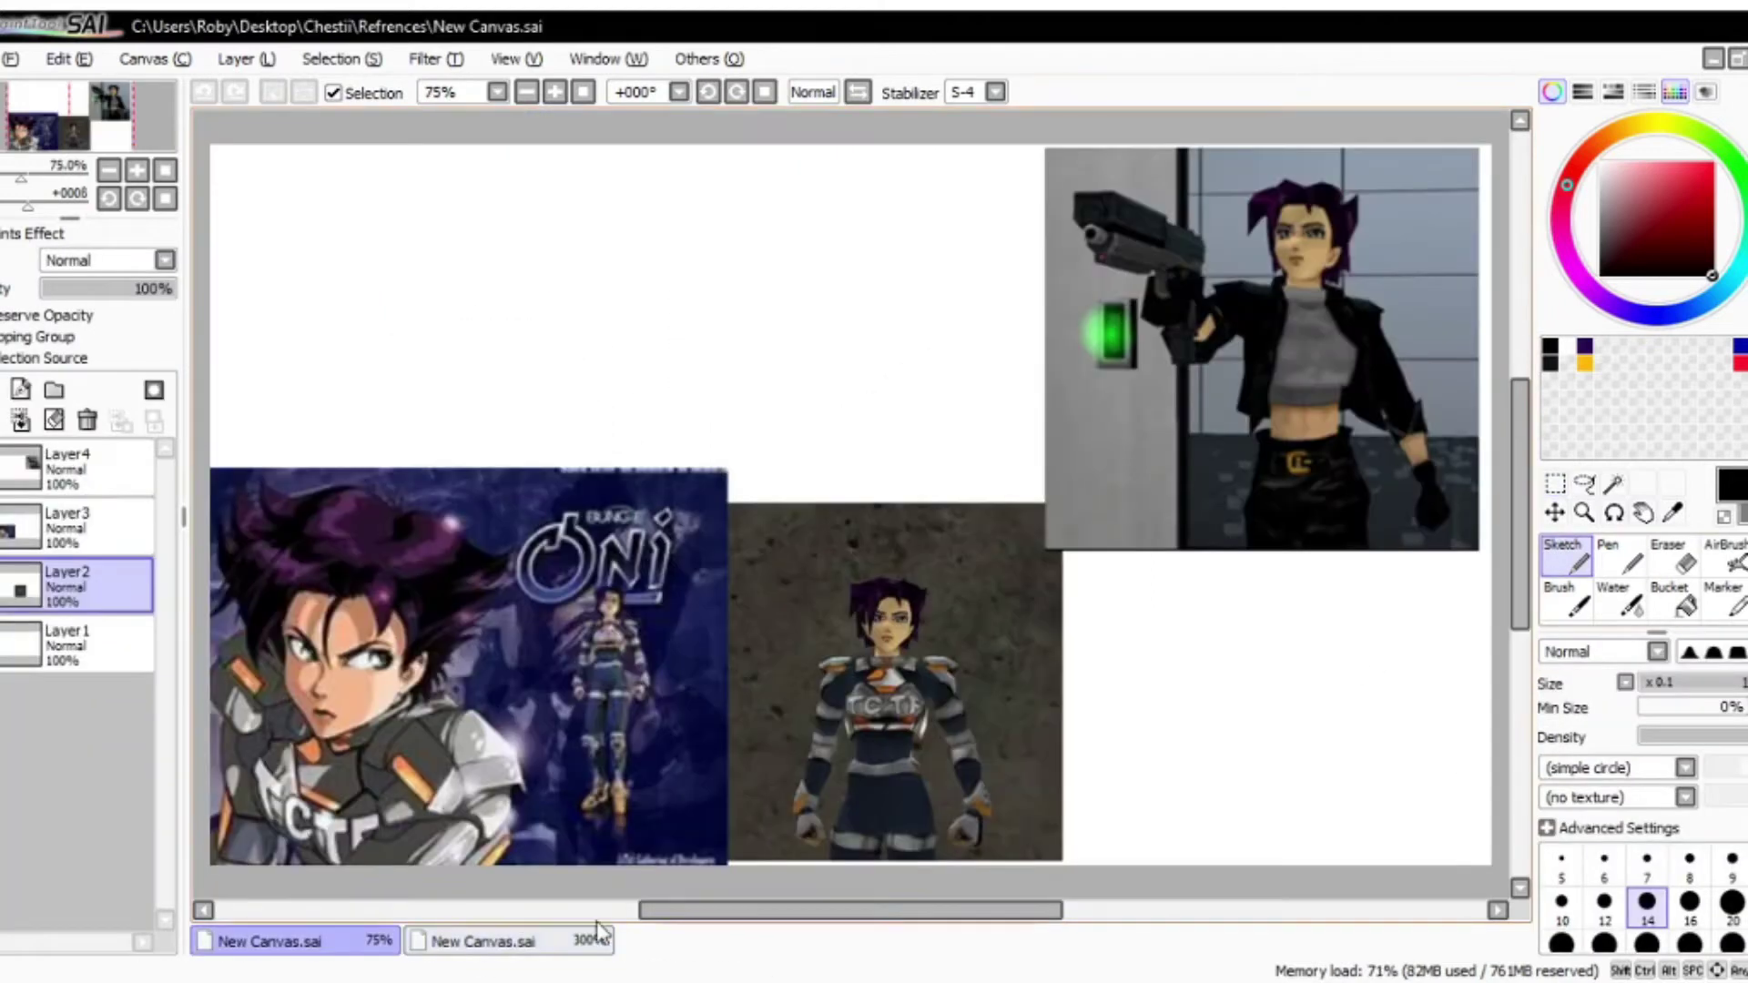
# Step: Draw a narrow nose with two flared sides and a flat base on the vertical guide line
pyautogui.hotkey('ctrl', 'z')
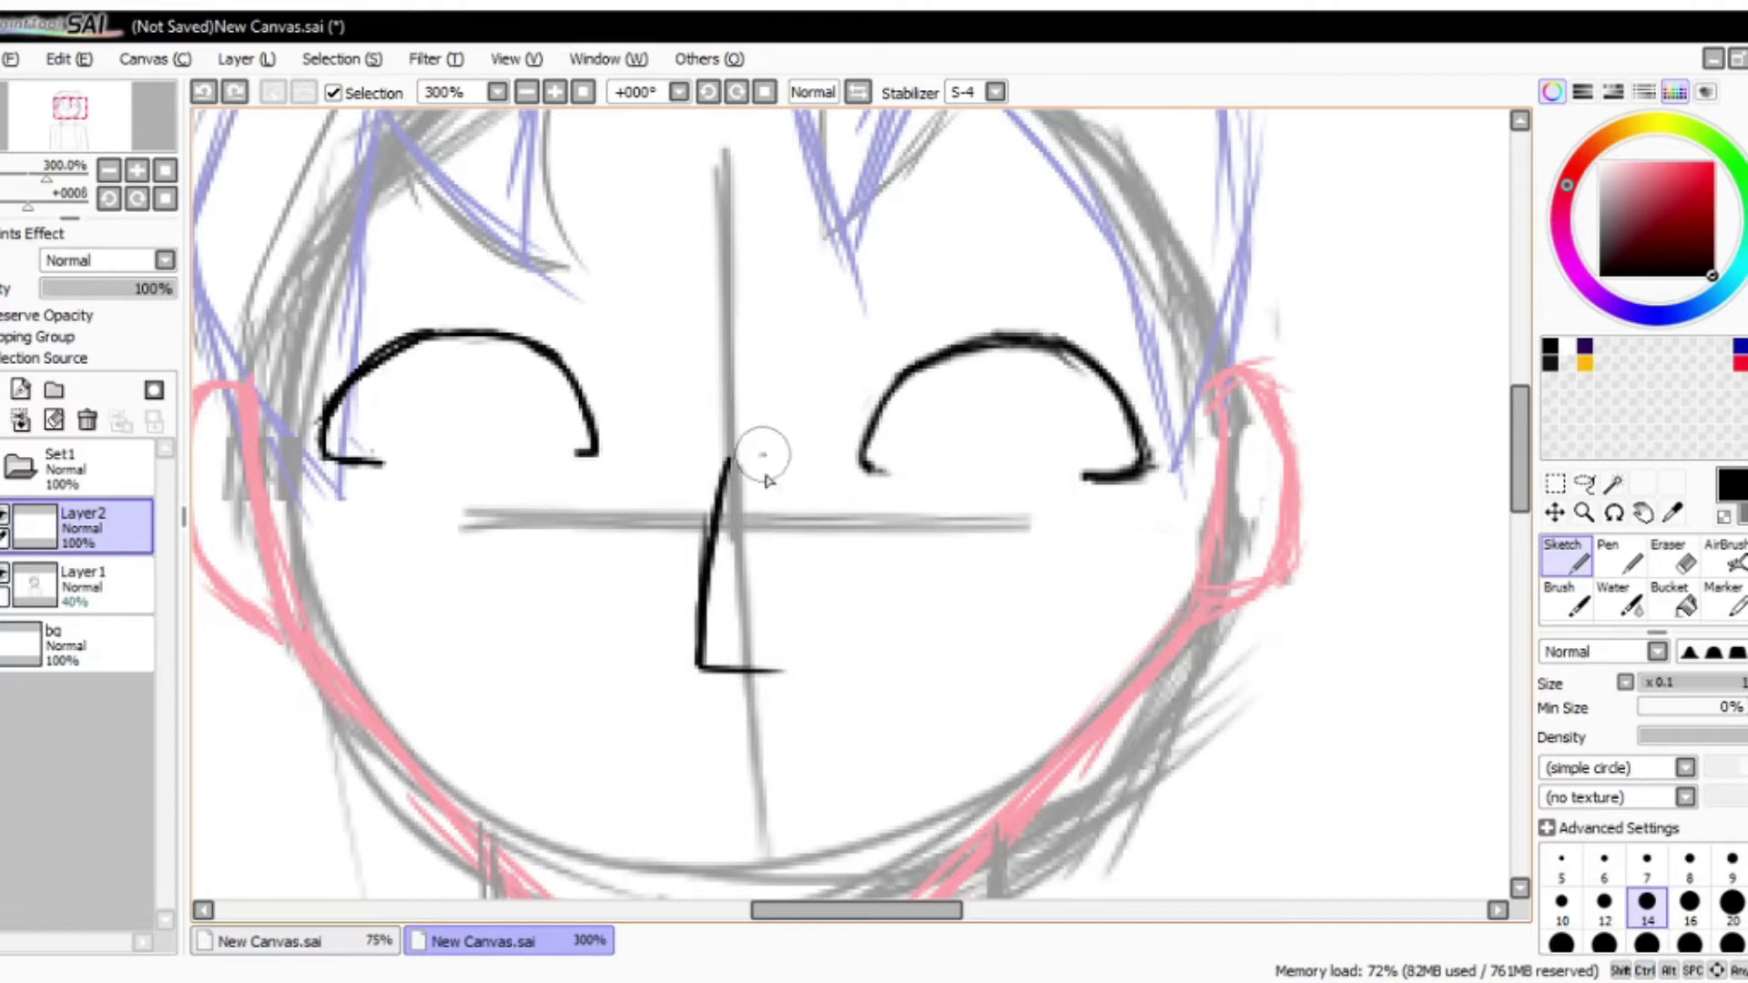
pyautogui.moveTo(772, 679)
pyautogui.mouseDown()
pyautogui.moveTo(803, 639)
pyautogui.moveTo(783, 597)
pyautogui.moveTo(808, 625)
pyautogui.moveTo(756, 461)
pyautogui.mouseUp()
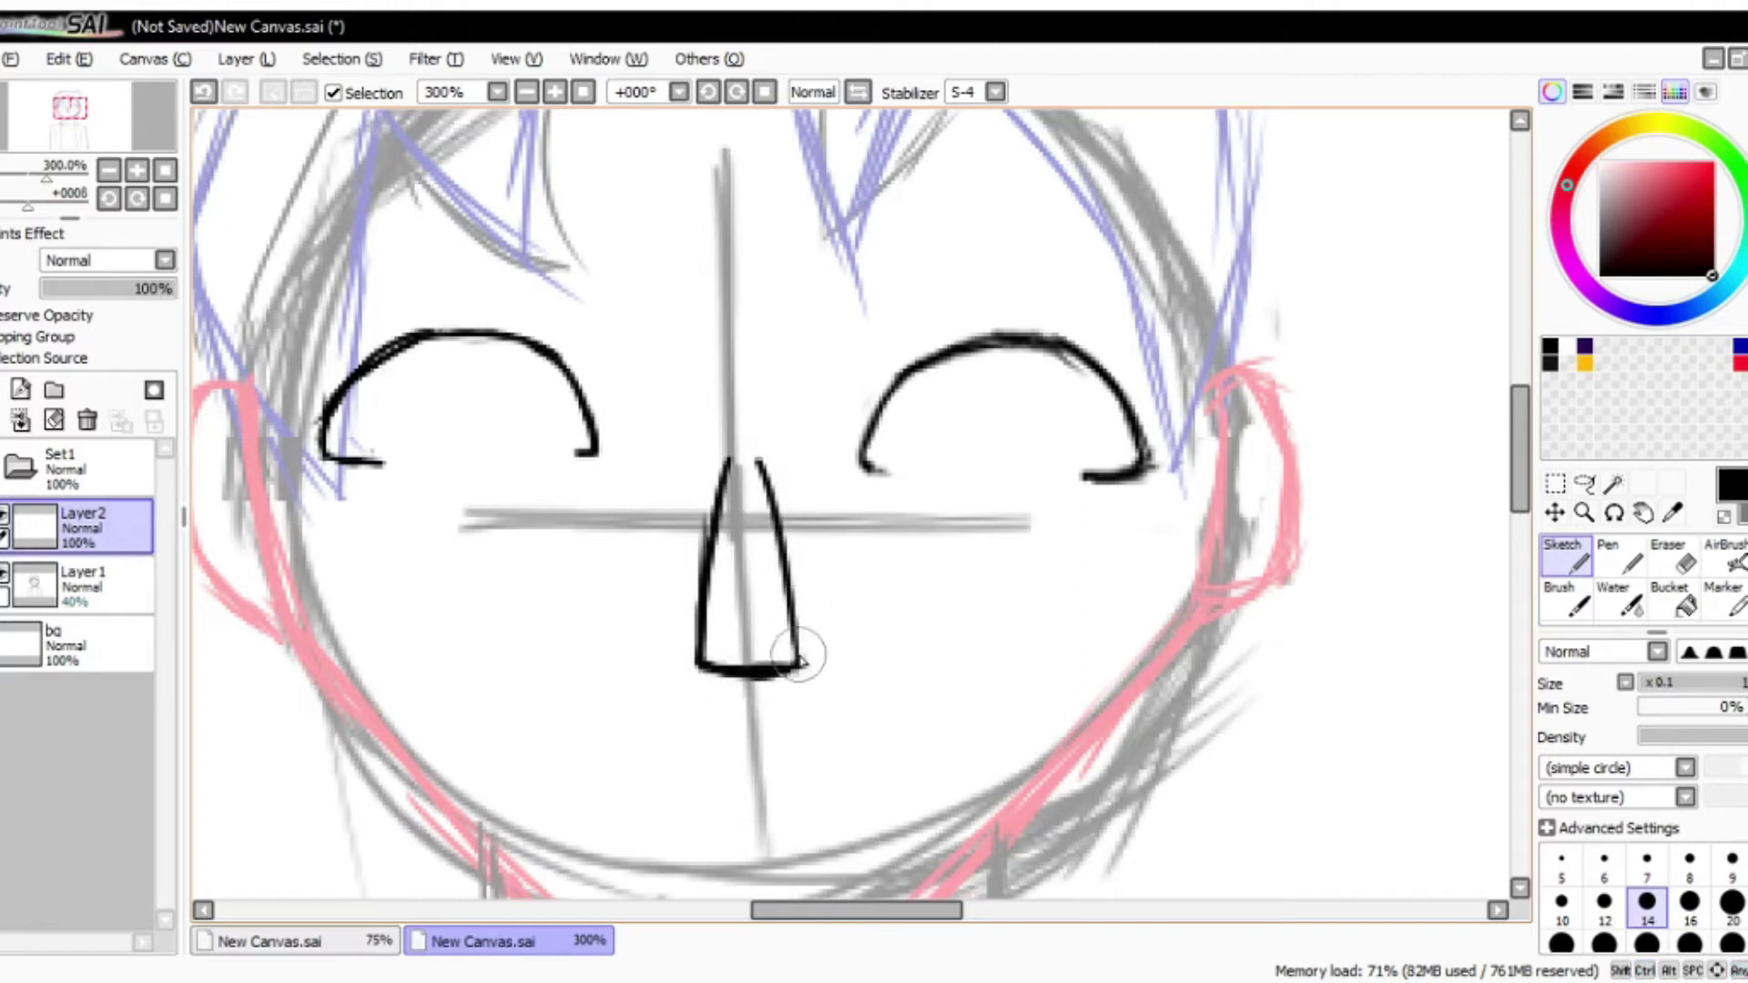
# Step: Remove the narrow flared nose from the vertical guide line after trying a slightly lower placement for it
pyautogui.press('m')
pyautogui.moveTo(655, 382); pyautogui.dragTo(820, 726)
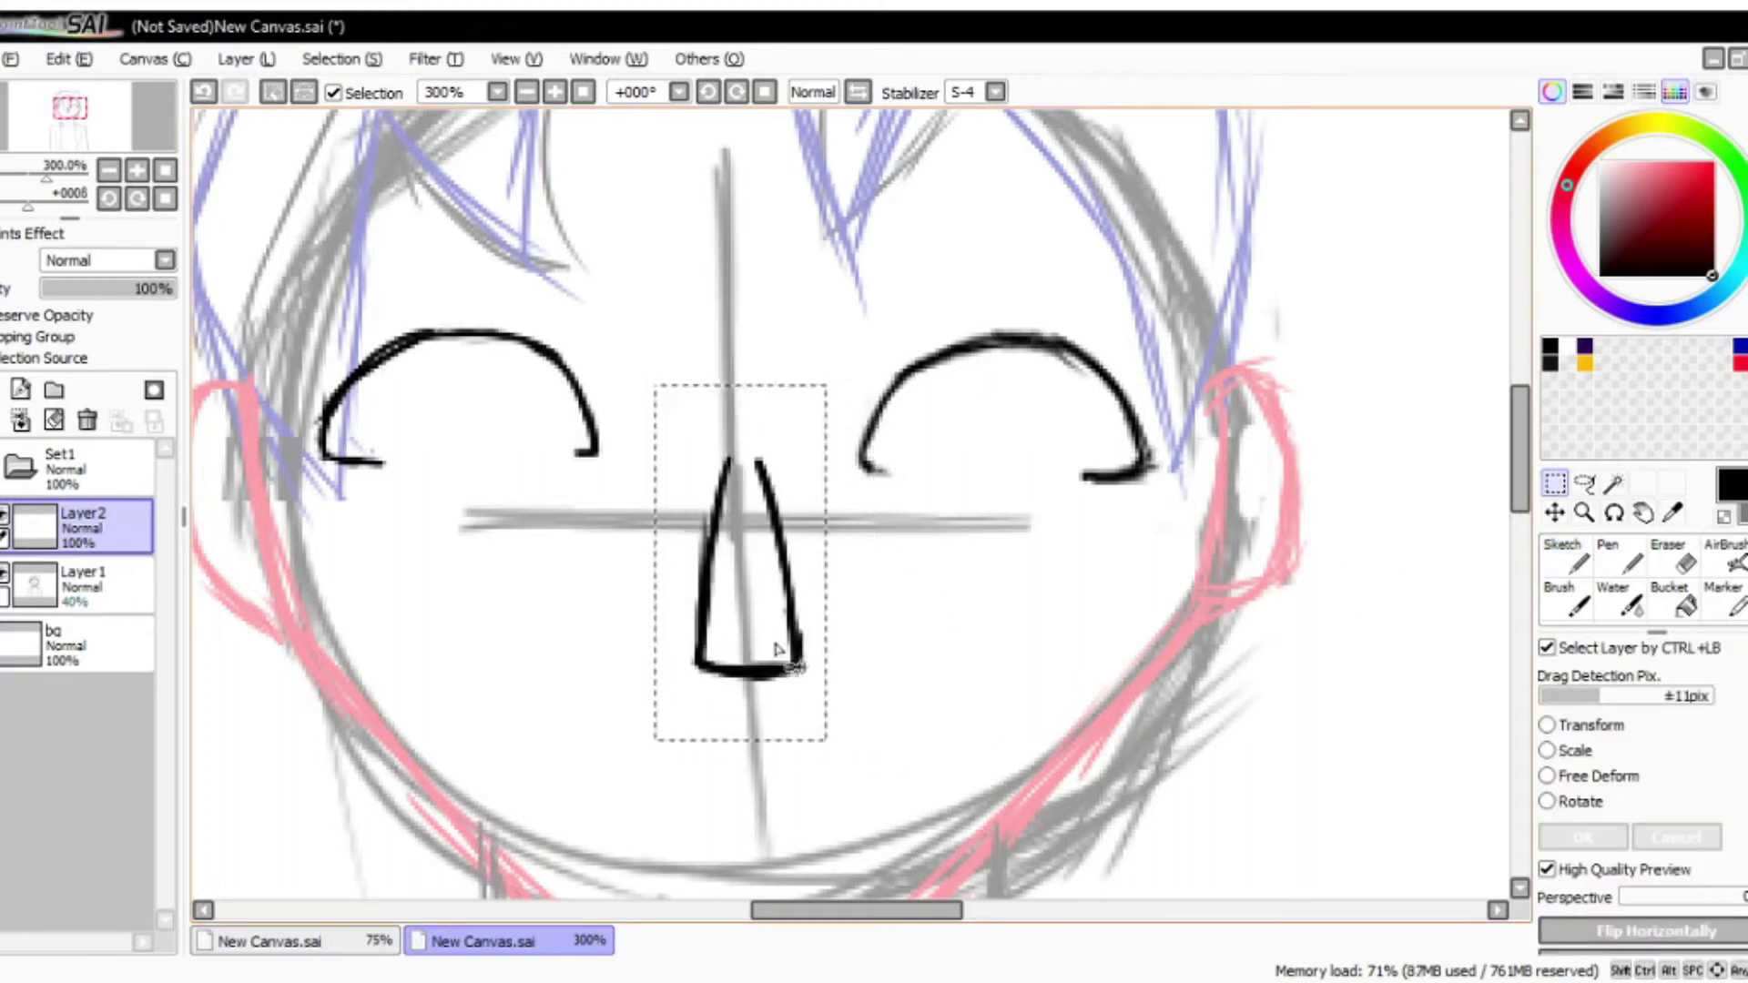
pyautogui.moveTo(746, 582); pyautogui.dragTo(737, 606)
pyautogui.hotkey('ctrl', 't')
pyautogui.press('Return')
pyautogui.hotkey('ctrl', 'd')
pyautogui.press('b')
pyautogui.hotkey('ctrl', 'z')
pyautogui.hotkey('ctrl', 'z')
pyautogui.hotkey('ctrl', 'z')
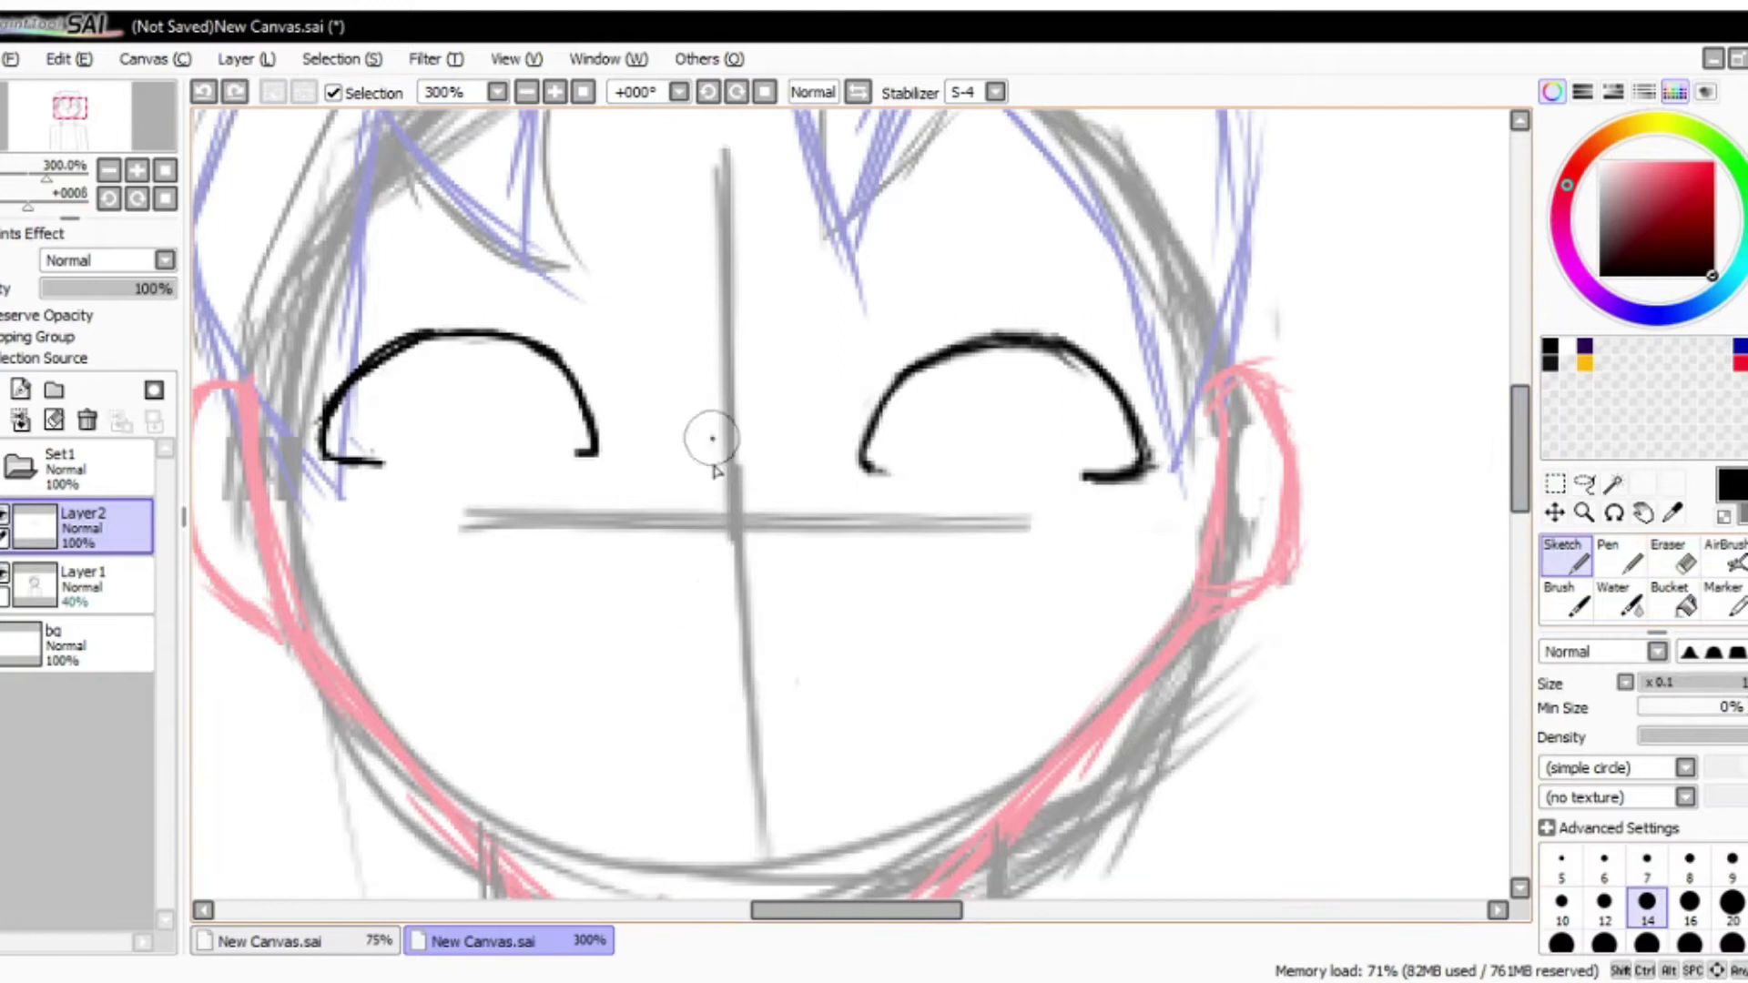
# Step: Draw a three-quarter nose with a slanted bridge, rounded tip and short base line beside the vertical guide
pyautogui.moveTo(728, 469); pyautogui.dragTo(691, 680)
pyautogui.hotkey('ctrl', 'z')
pyautogui.hotkey('ctrl', 'z')
pyautogui.moveTo(731, 475); pyautogui.dragTo(717, 576)
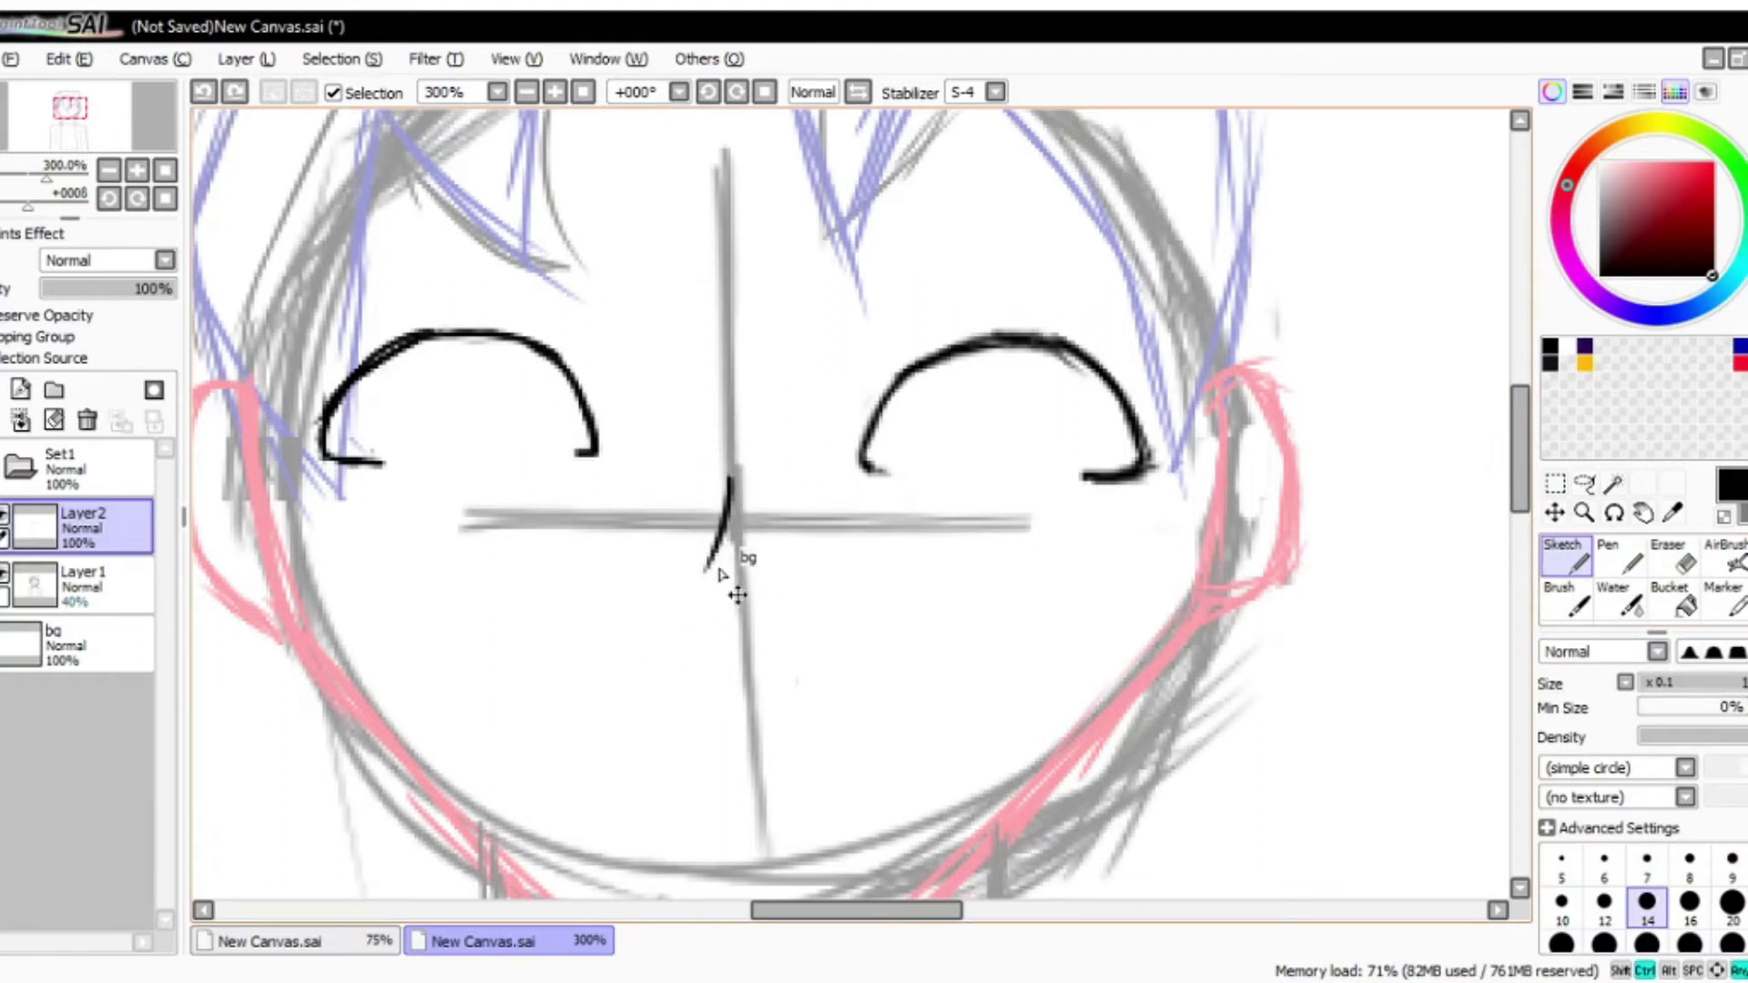
# Step: Try to rotate the new nose so that its bridge stands more upright
pyautogui.click(1557, 515)
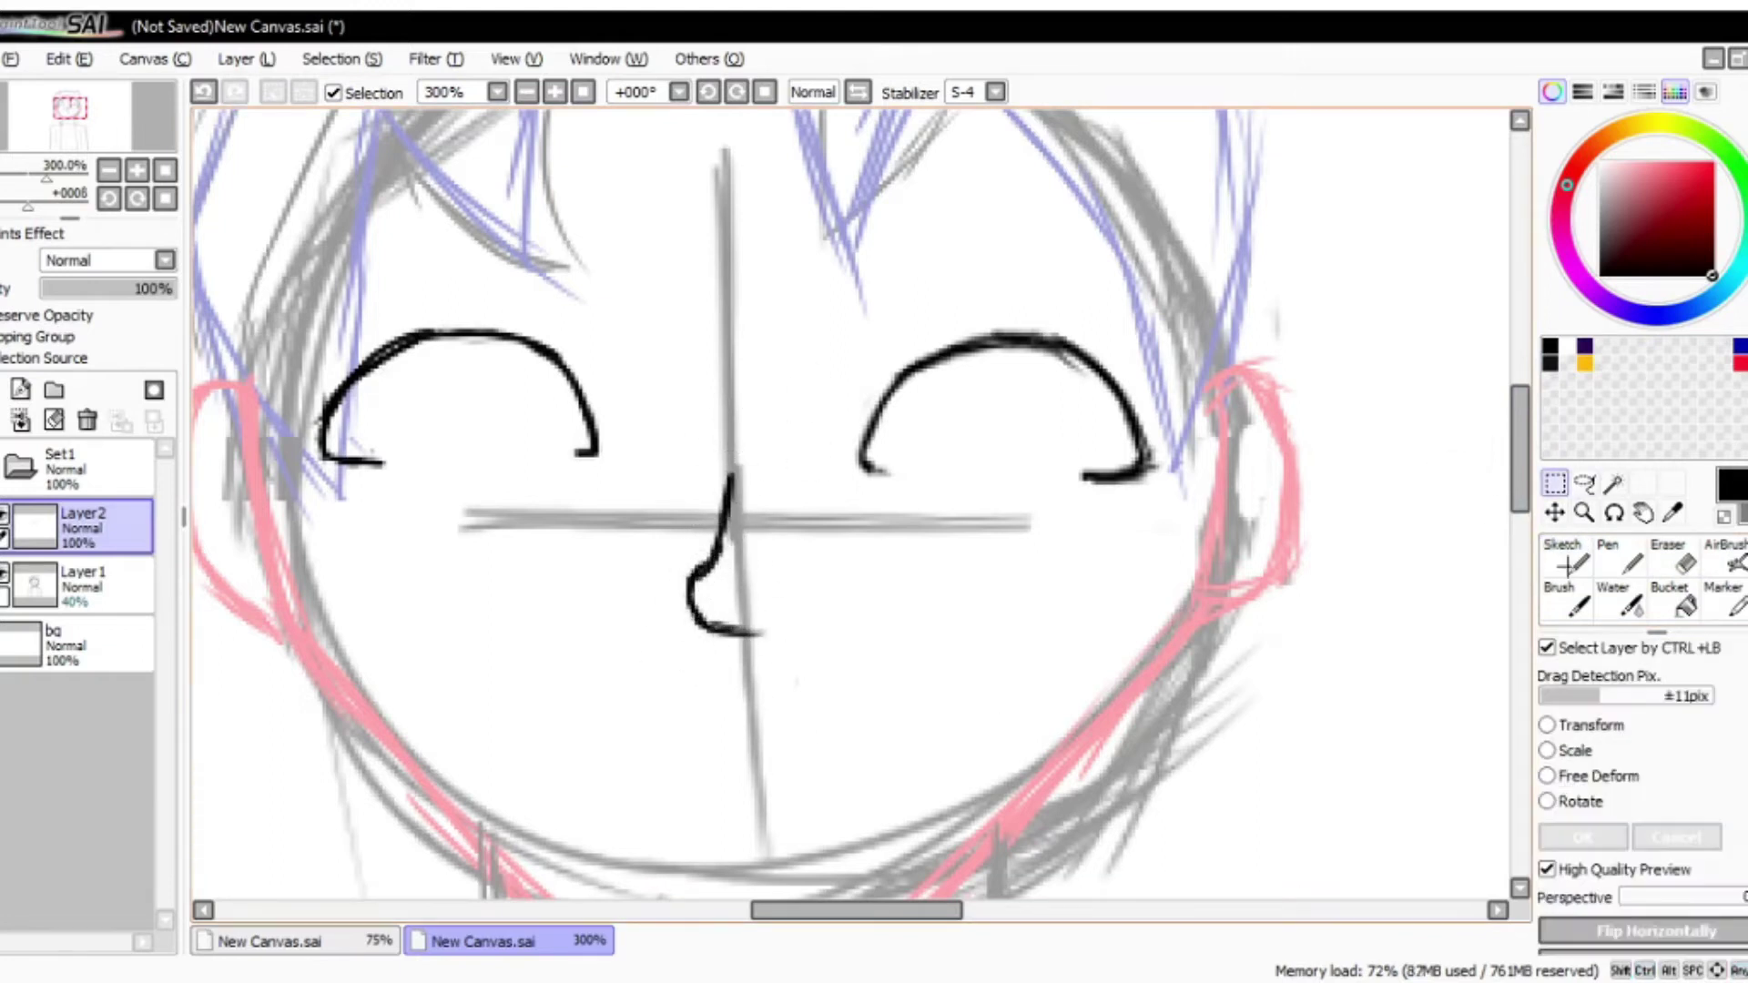
pyautogui.scroll(-2, 1368, 495)
pyautogui.scroll(2, 1117, 574)
pyautogui.hotkey('ctrl', 't')
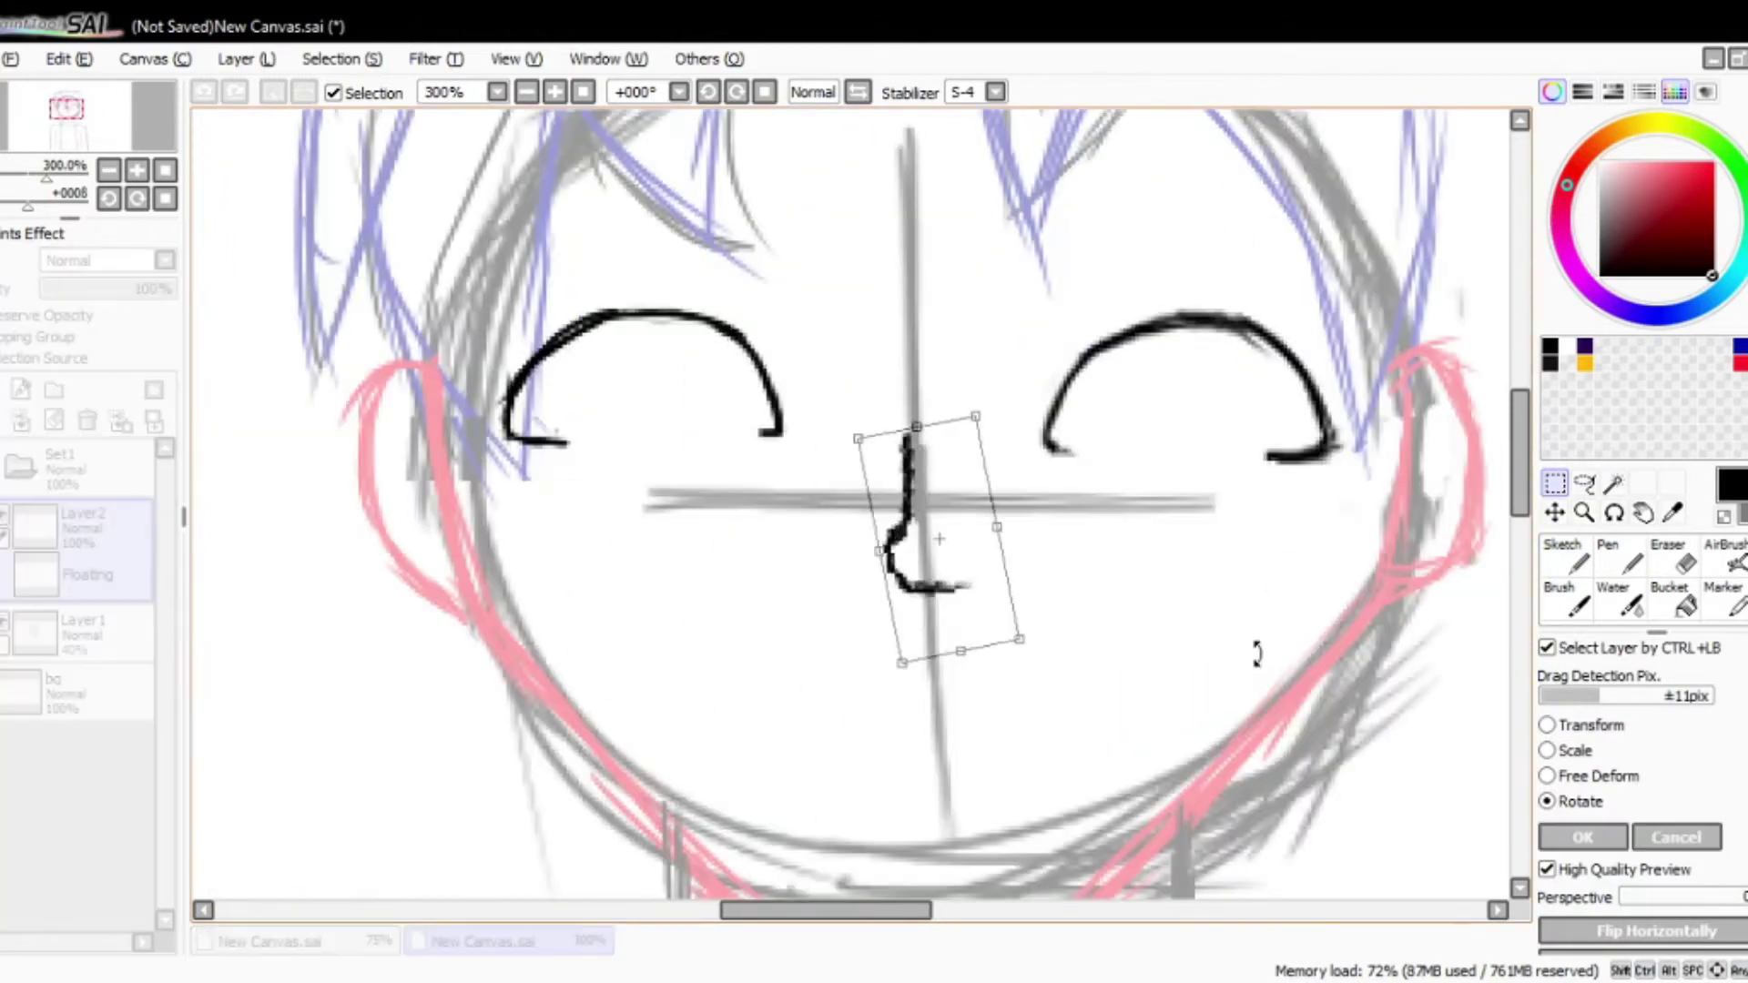
pyautogui.press('Return')
pyautogui.press('b')
# Step: Select the right eye's lid line and scale it down
pyautogui.scroll(2, 989, 491)
pyautogui.scroll(-3, 1105, 656)
pyautogui.scroll(1, 1104, 656)
pyautogui.press('m')
pyautogui.hotkey('ctrl', 't')
pyautogui.moveTo(838, 534); pyautogui.dragTo(1077, 405)
pyautogui.press('Return')
# Step: Scale down the left eye's lid line and bring it closer to the nose
pyautogui.press('m')
pyautogui.moveTo(242, 304); pyautogui.dragTo(371, 394)
pyautogui.hotkey('ctrl', 't')
pyautogui.moveTo(483, 457); pyautogui.dragTo(495, 465)
pyautogui.press('Return')
# Step: Fine-tune the size of the right and then the left eye so that both have matching widths
pyautogui.moveTo(1057, 543); pyautogui.dragTo(831, 418)
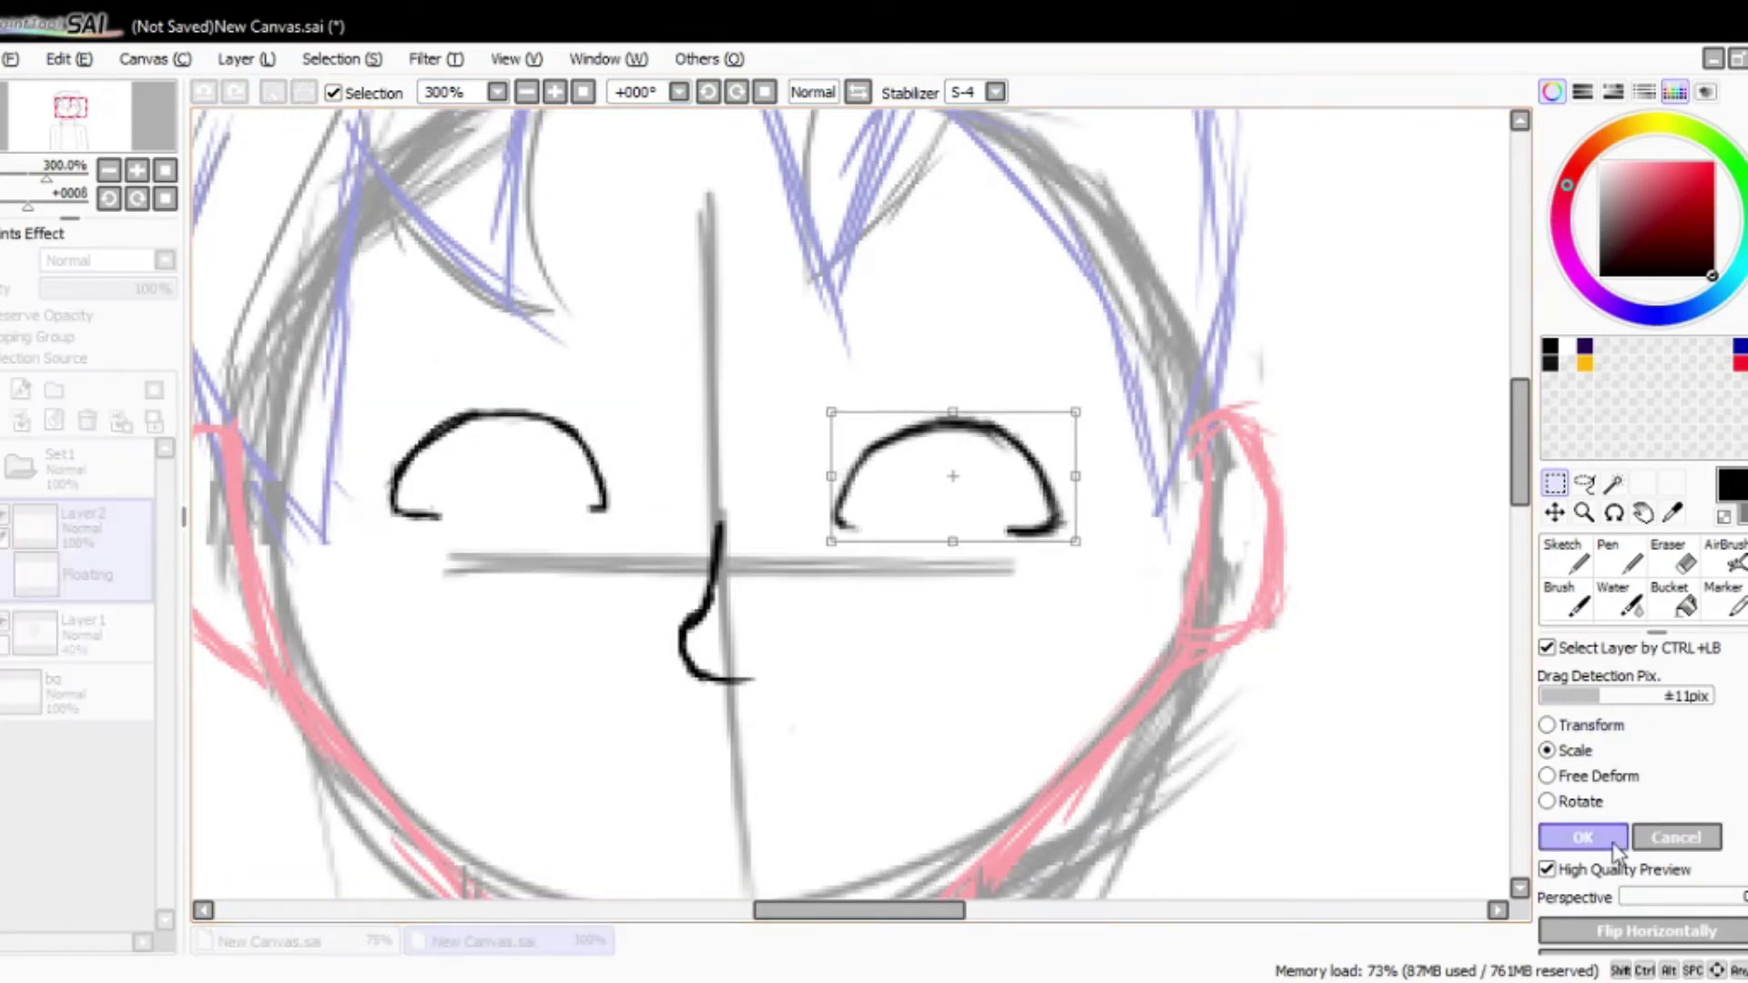
pyautogui.scroll(-1, 364, 337)
pyautogui.moveTo(254, 269); pyautogui.dragTo(488, 402)
pyautogui.hotkey('ctrl', 't')
pyautogui.press('Return')
pyautogui.press('n')
pyautogui.scroll(1, 515, 628)
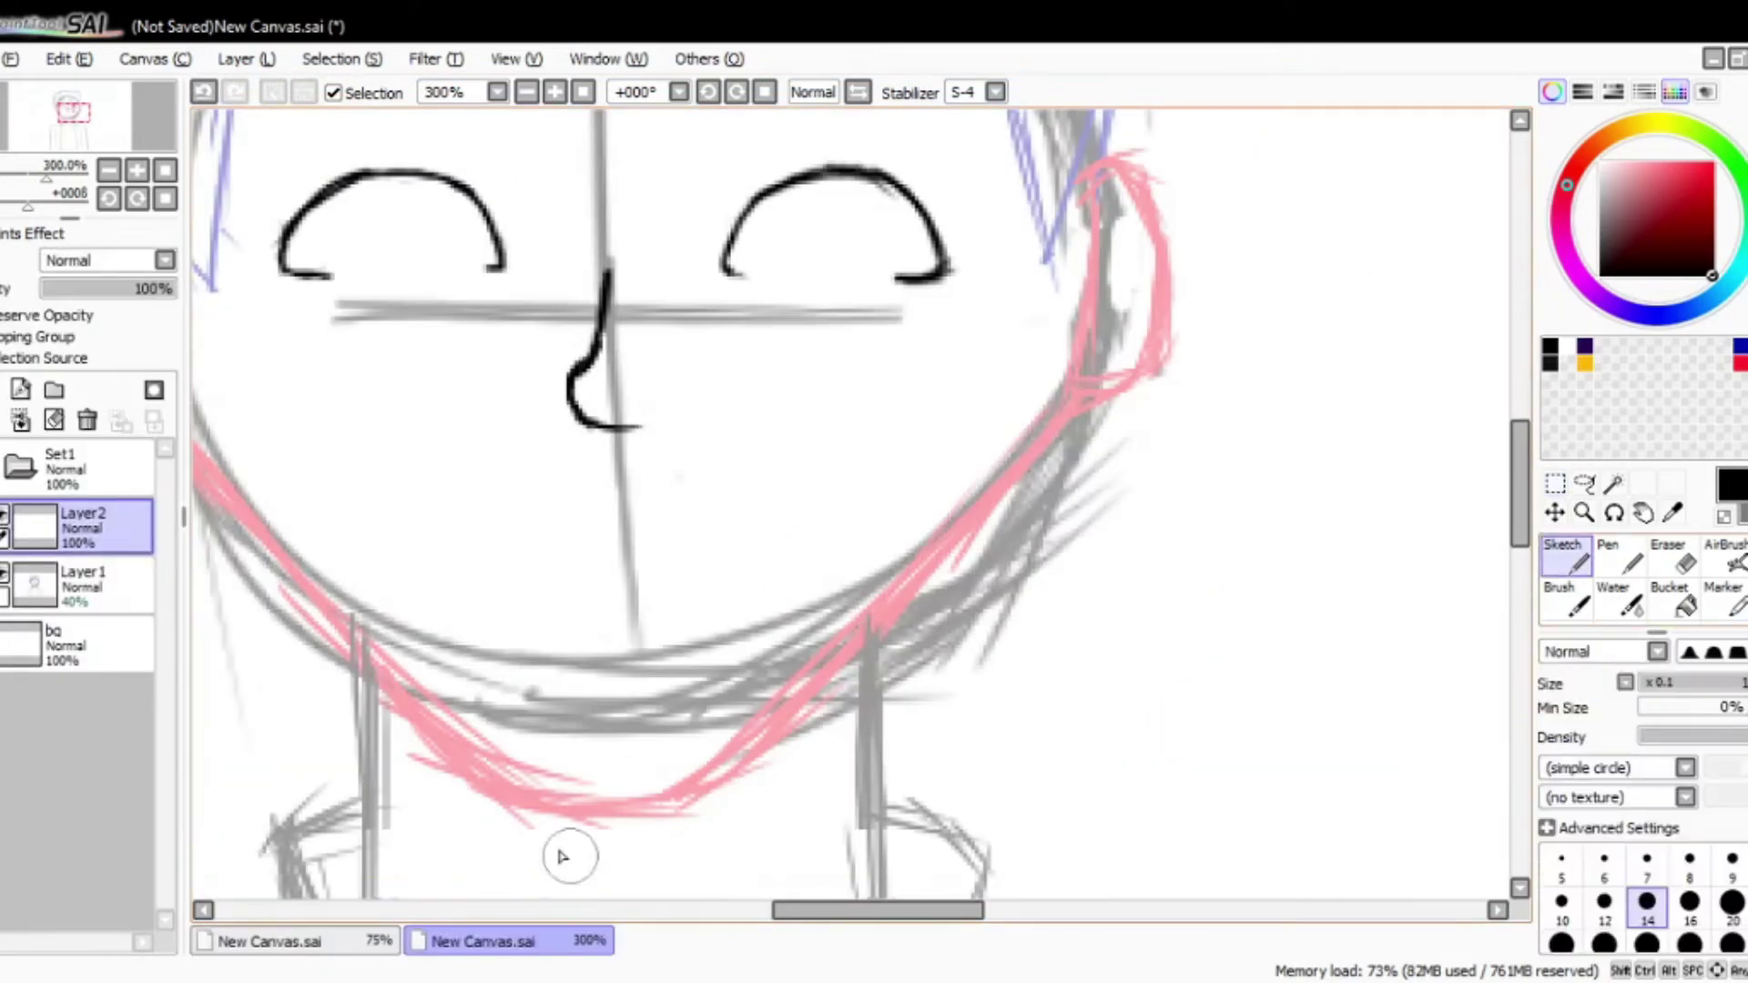
# Step: Draw closed lips with a dipped upper edge below the nose and transform them into place on the guide line
pyautogui.press('m')
pyautogui.moveTo(459, 501); pyautogui.dragTo(655, 587)
pyautogui.hotkey('ctrl', 't')
pyautogui.press('Return')
pyautogui.press('n')
pyautogui.scroll(1, 557, 515)
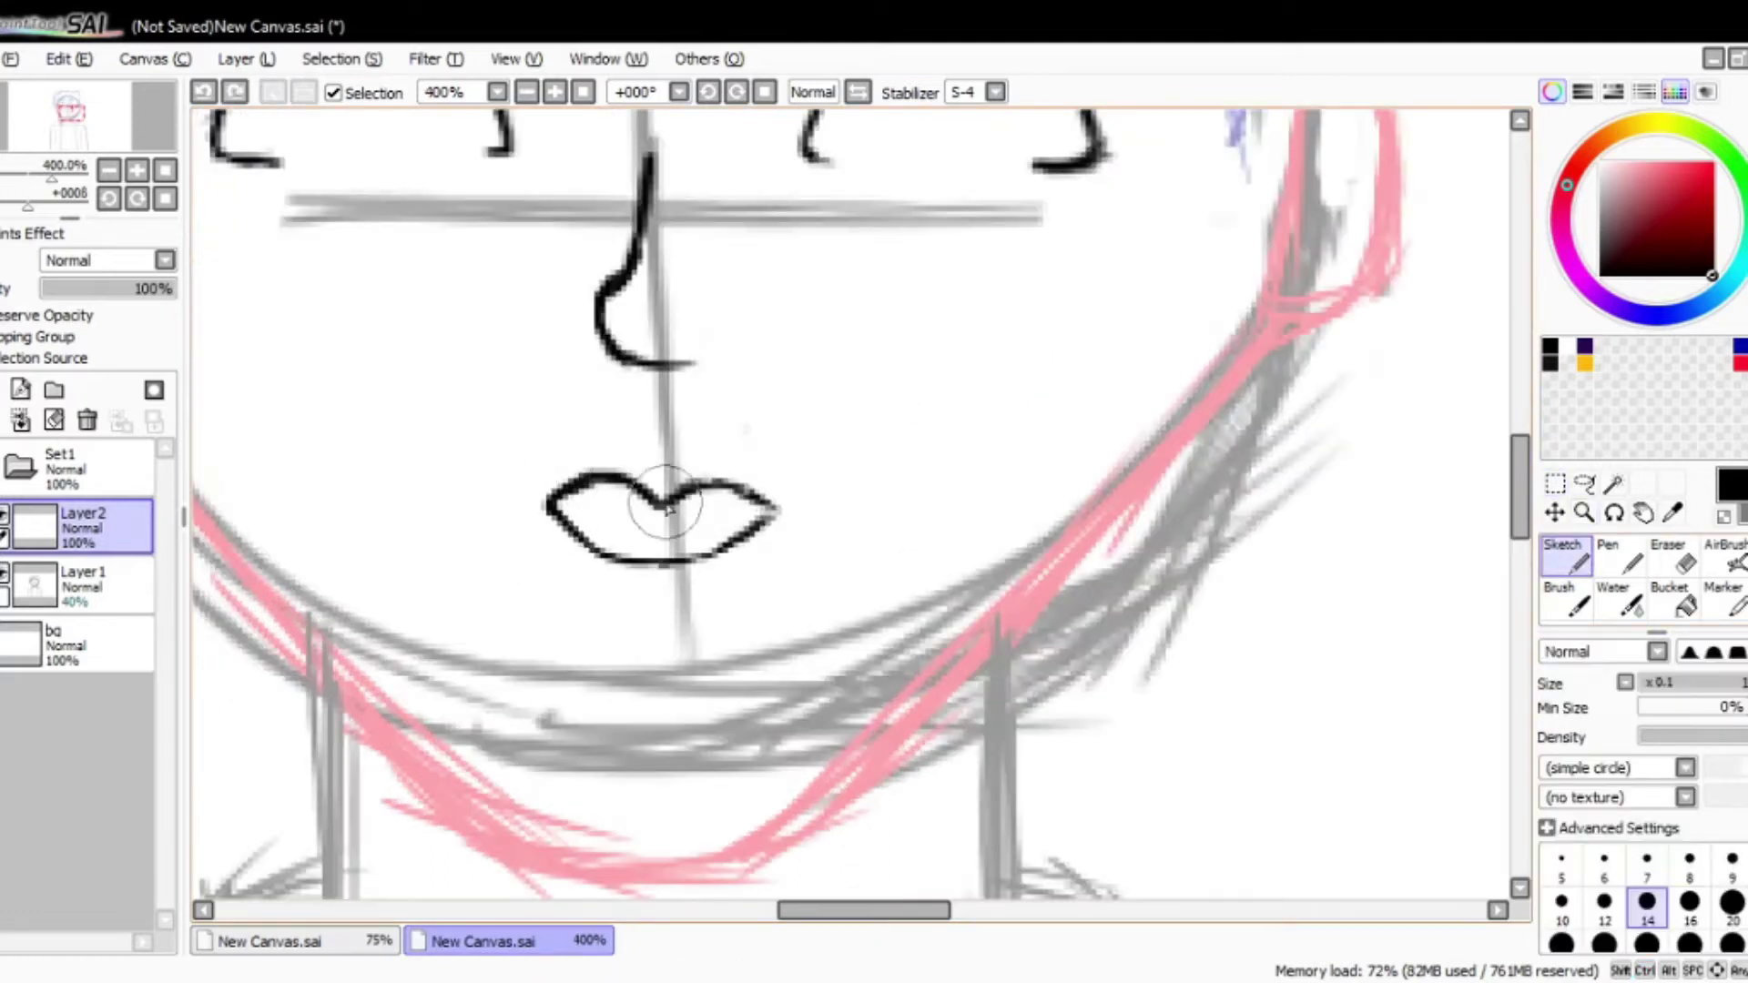
# Step: Reduce the brush size to 6 and draw a thin parting line across the lips
pyautogui.press('[')
pyautogui.press('[')
pyautogui.press('[')
pyautogui.press('[')
pyautogui.press('[')
pyautogui.press('[')
pyautogui.moveTo(556, 505); pyautogui.dragTo(679, 521)
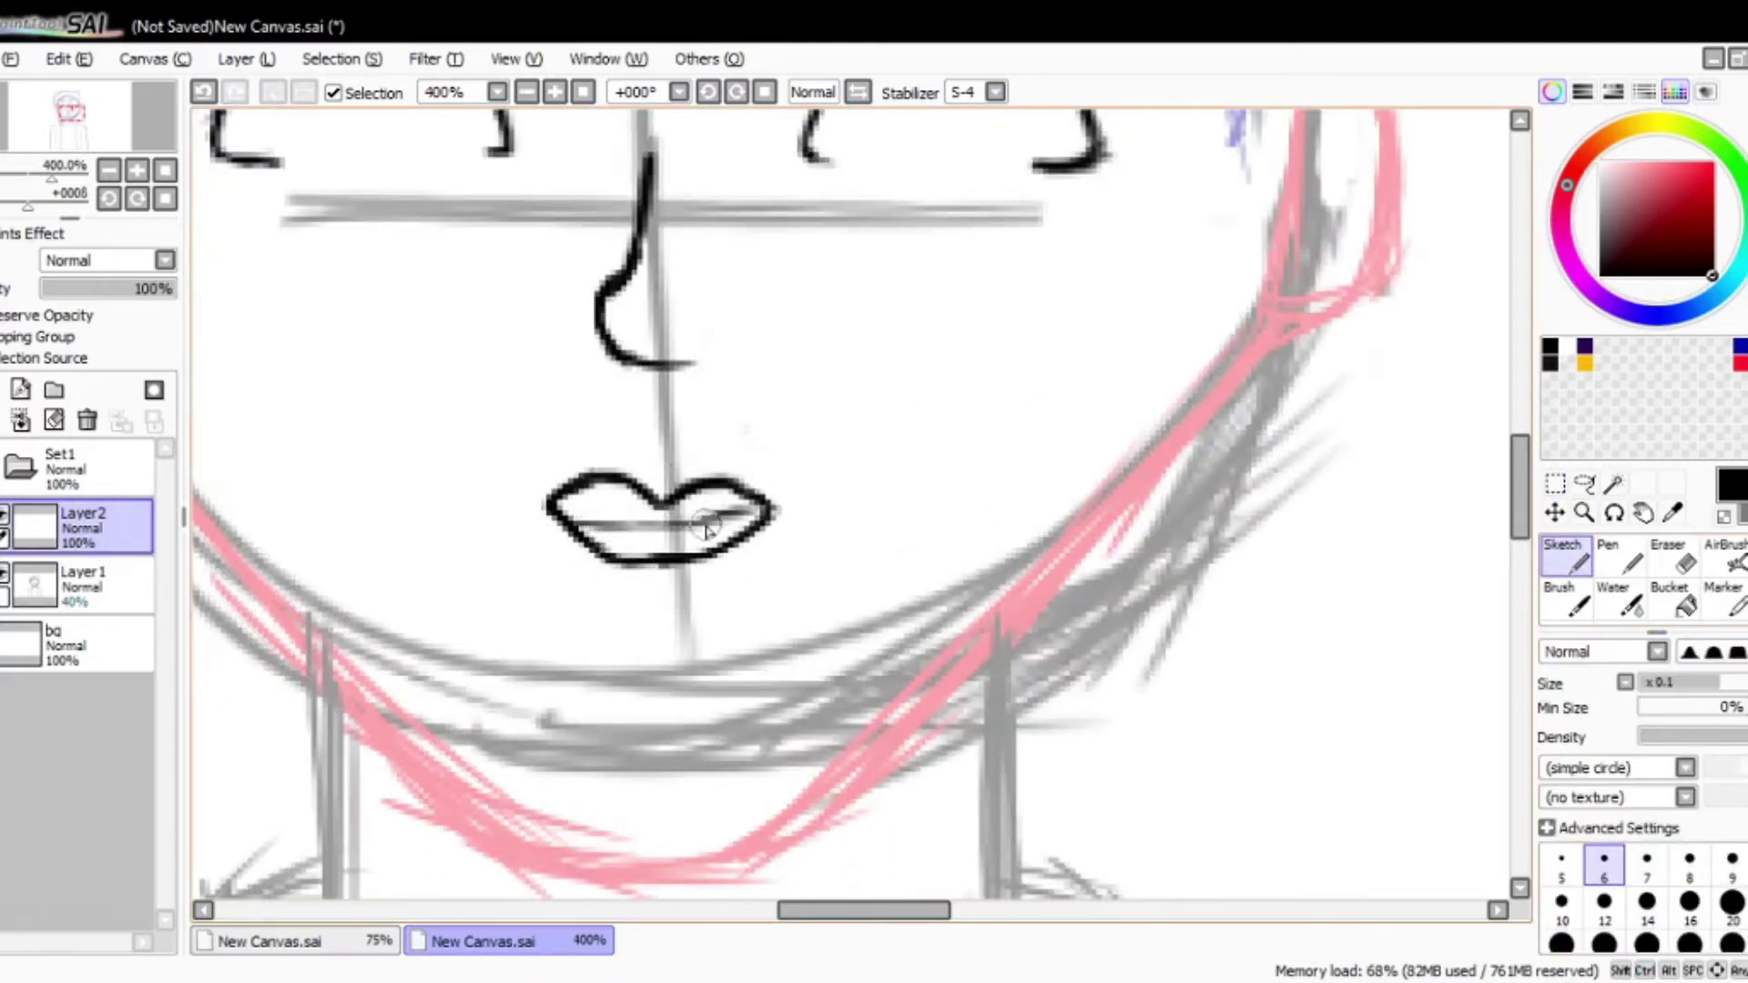
# Step: Compare the face with the reference images and tidy the outer corners of both upper lids
pyautogui.scroll(-5, 624, 488)
pyautogui.scroll(4, 929, 511)
pyautogui.click(292, 940)
pyautogui.click(510, 941)
pyautogui.click(292, 940)
pyautogui.click(510, 940)
pyautogui.scroll(1, 956, 378)
pyautogui.click(291, 940)
pyautogui.click(510, 942)
pyautogui.moveTo(373, 348); pyautogui.dragTo(376, 350)
# Step: Examine the character's eyes and eyebrows in the reference images alongside the sketch
pyautogui.hotkey('ctrl', 'Tab')
pyautogui.scroll(-3, 787, 760)
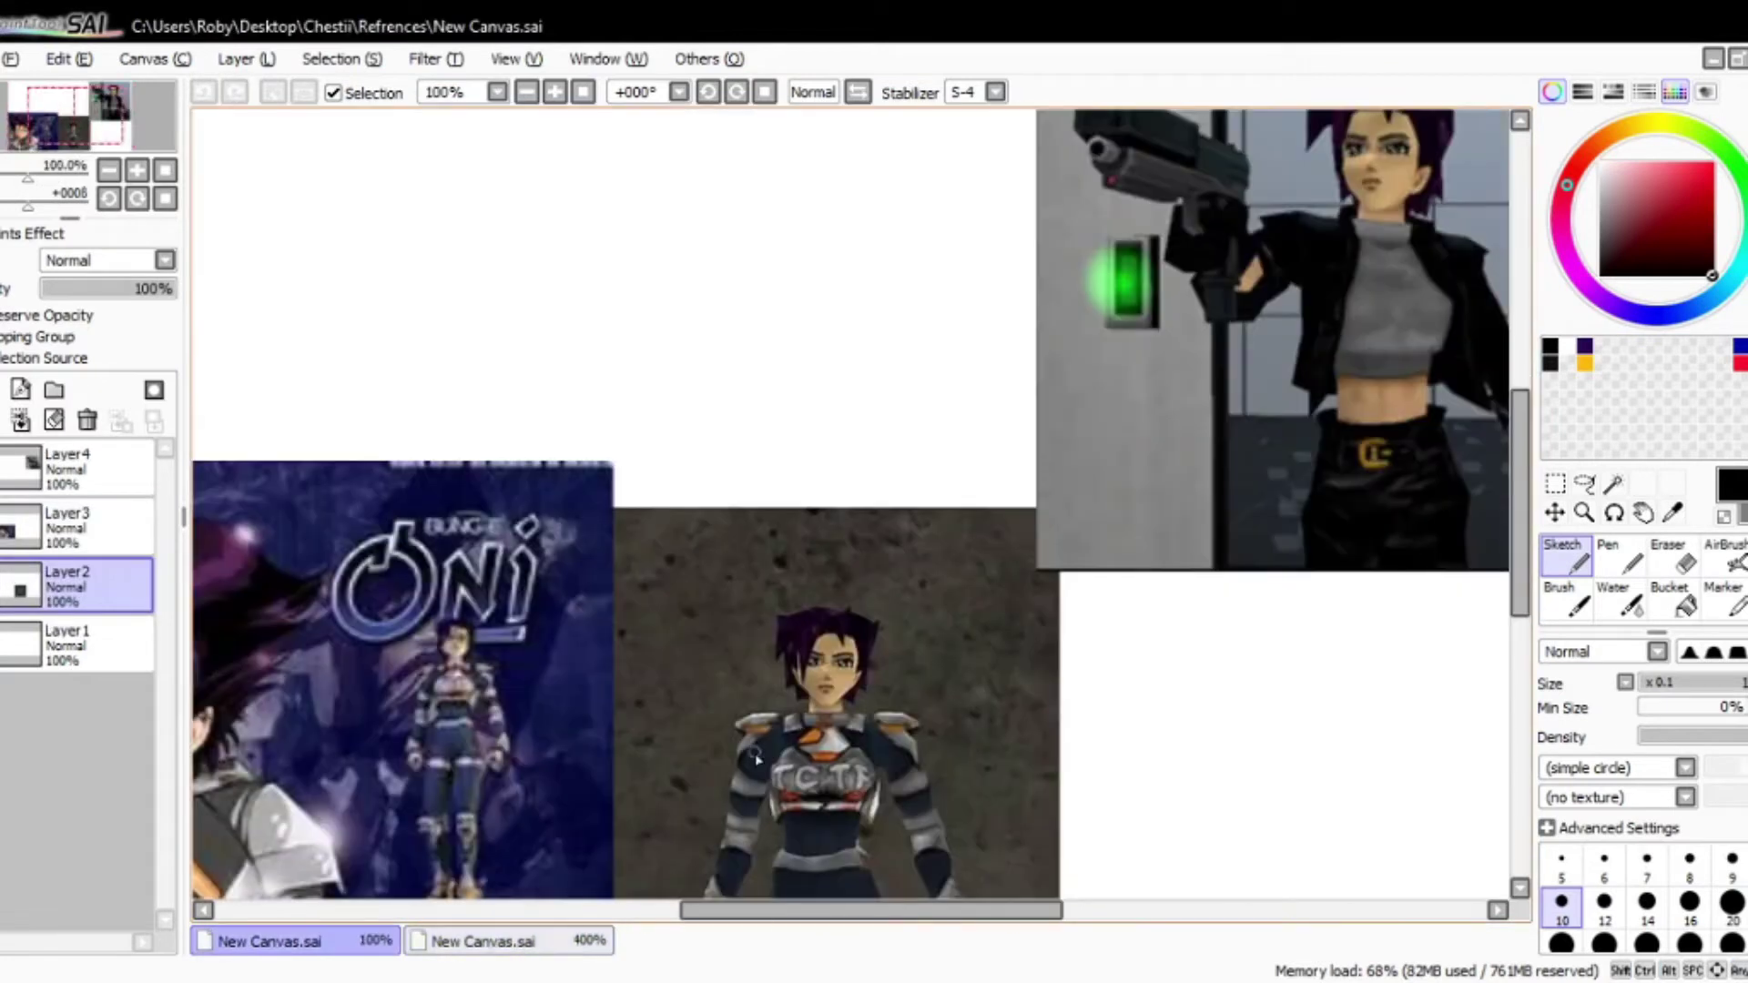
pyautogui.hotkey('ctrl', 'Tab')
pyautogui.press('h')
pyautogui.hscroll(5, 756, 335)
pyautogui.hotkey('ctrl', 'Tab')
pyautogui.hotkey('ctrl', 'Tab')
pyautogui.hscroll(-3, 999, 437)
pyautogui.hotkey('ctrl', 'Tab')
pyautogui.hotkey('ctrl', 'Tab')
# Step: Draw a round iris touching the upper lid in each eye with the size 10 Sketch brush
pyautogui.moveTo(480, 287)
pyautogui.mouseDown()
pyautogui.moveTo(625, 406)
pyautogui.moveTo(644, 319)
pyautogui.moveTo(550, 293)
pyautogui.moveTo(607, 260)
pyautogui.mouseUp()
pyautogui.hotkey('ctrl', 'z')
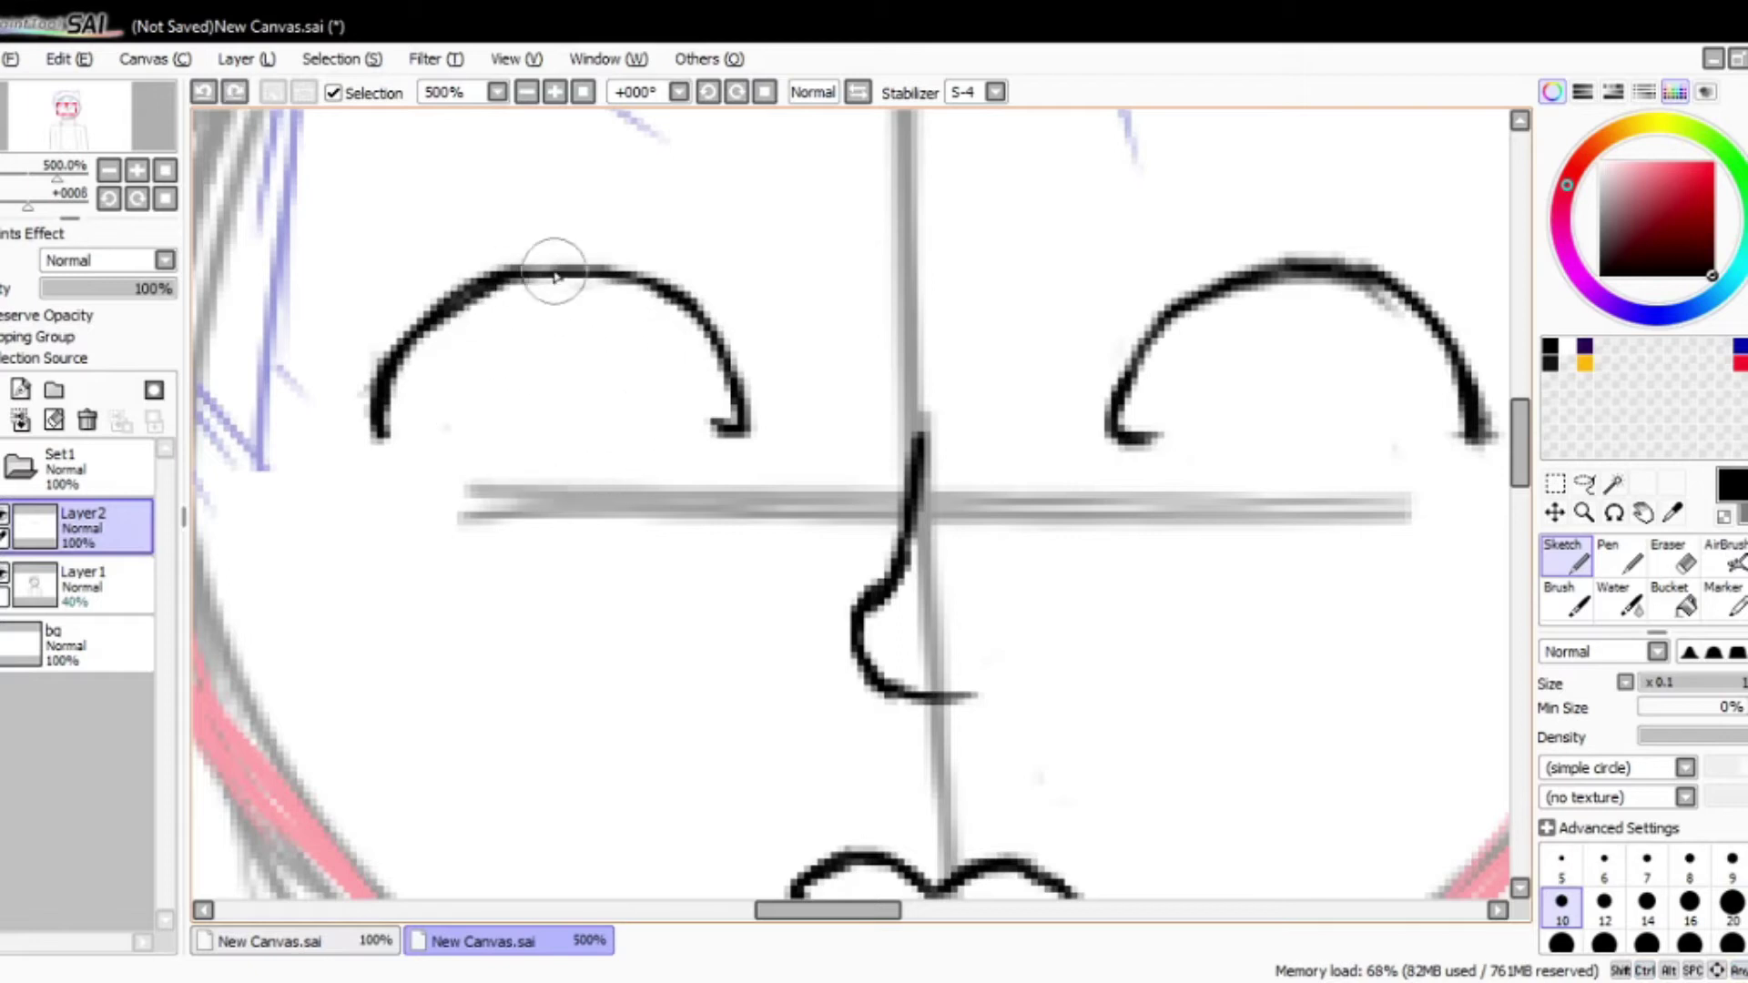
pyautogui.hscroll(6, 964, 273)
pyautogui.hotkey('ctrl', 'y')
pyautogui.hotkey('ctrl', 'z')
pyautogui.hotkey('ctrl', 'y')
pyautogui.hotkey('ctrl', 'z')
pyautogui.hotkey('ctrl', 'y')
pyautogui.hotkey('ctrl', 'z')
pyautogui.hotkey('ctrl', 'y')
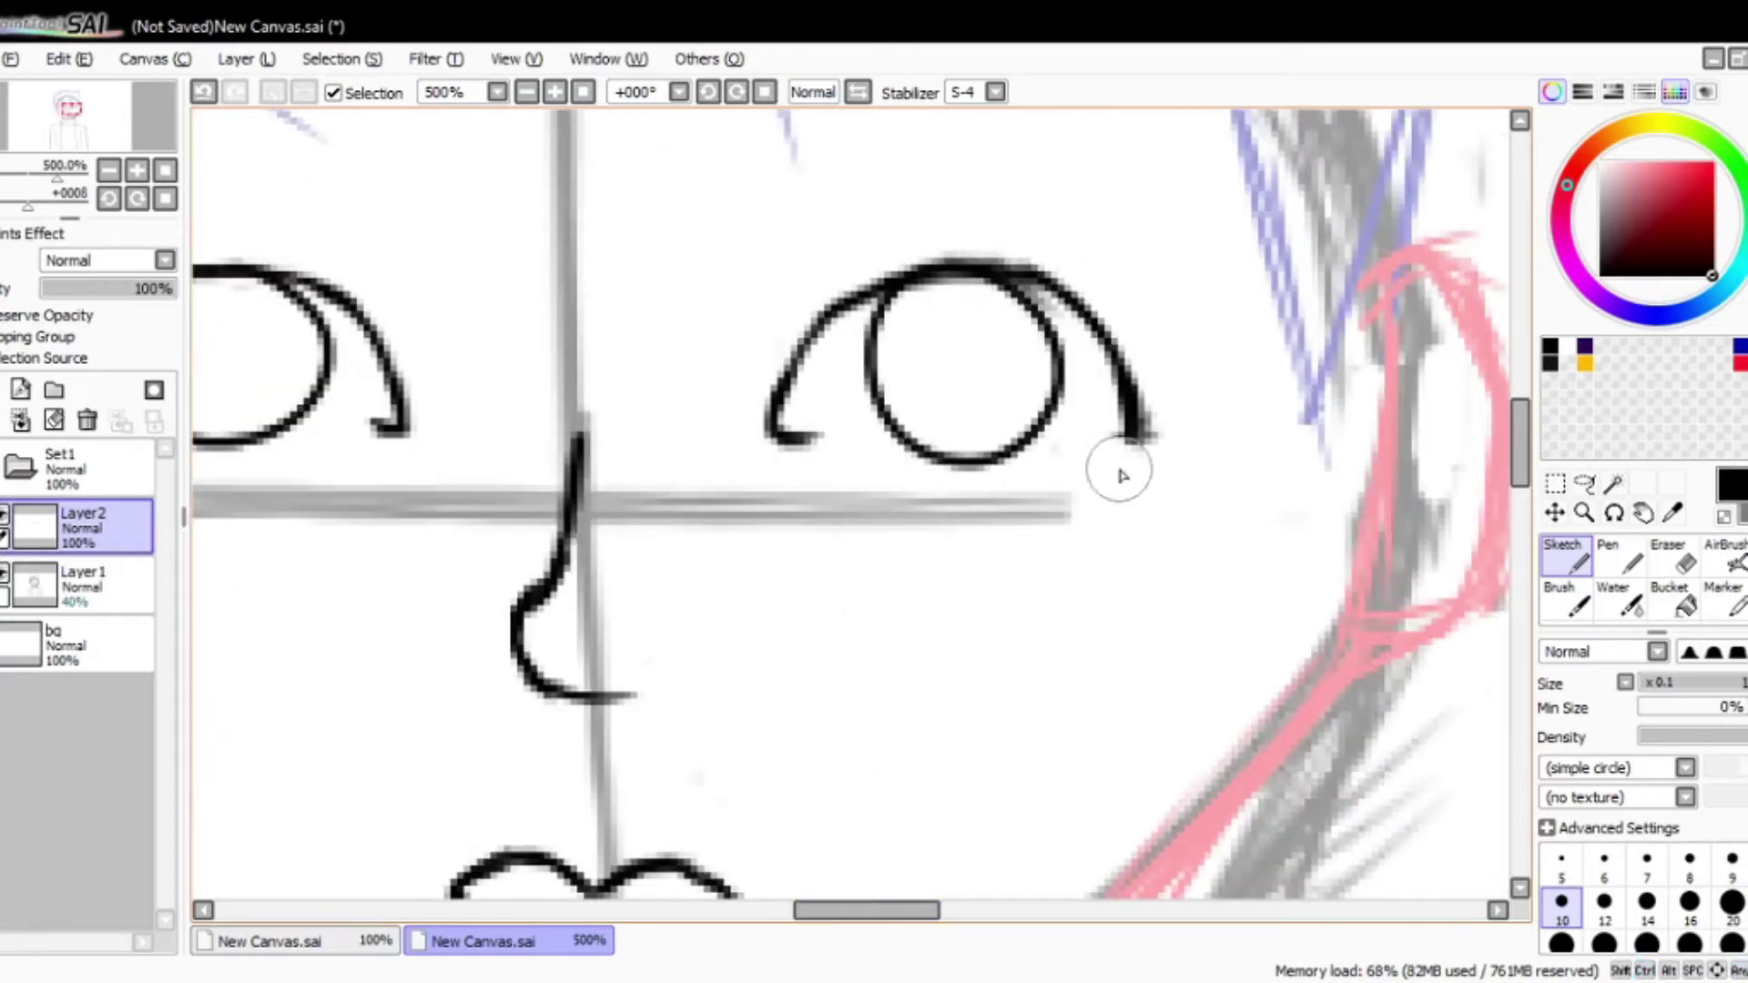
# Step: Draw a thick eyebrow above the right eye, slanting down toward the nose and filled with hatching strokes
pyautogui.scroll(1, 1002, 418)
pyautogui.hscroll(-10, 906, 188)
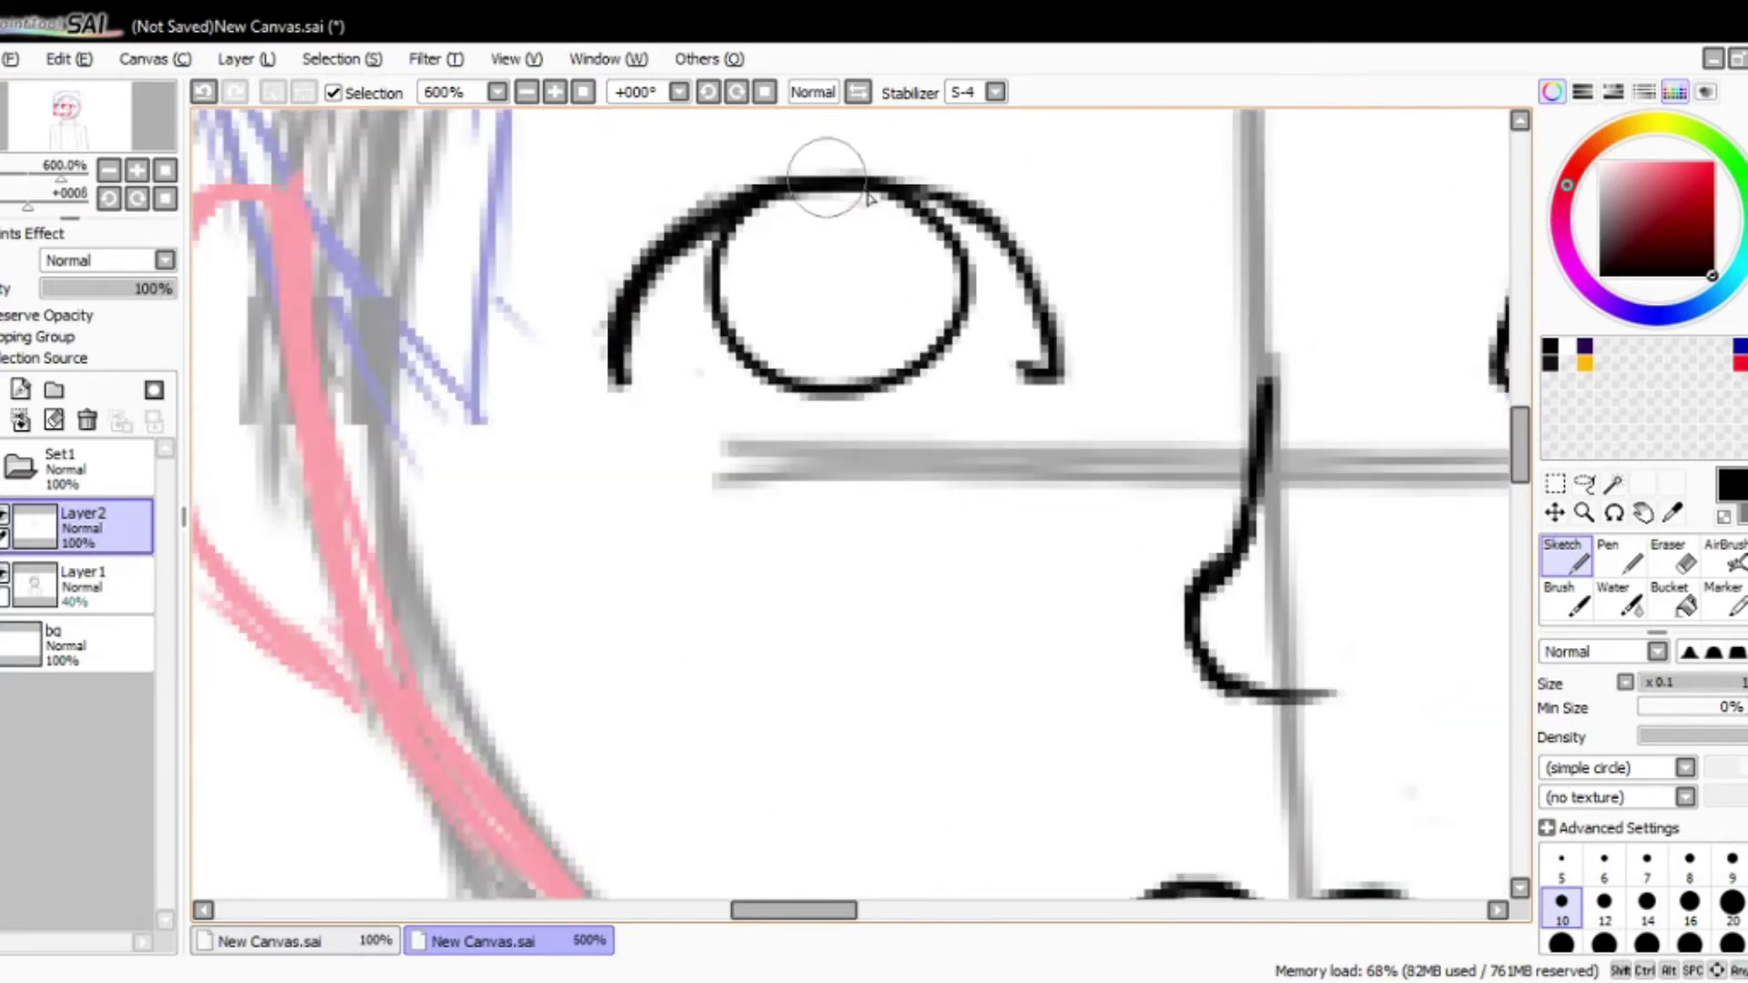
pyautogui.hscroll(9, 964, 555)
pyautogui.moveTo(1521, 454)
pyautogui.mouseDown()
pyautogui.moveTo(1522, 491)
pyautogui.moveTo(1523, 415)
pyautogui.mouseUp()
pyautogui.moveTo(938, 638)
pyautogui.mouseDown()
pyautogui.moveTo(1326, 495)
pyautogui.moveTo(1268, 452)
pyautogui.mouseUp()
pyautogui.moveTo(1047, 573); pyautogui.dragTo(1347, 482)
pyautogui.moveTo(855, 915); pyautogui.dragTo(825, 915)
# Step: Outline a matching slanted eyebrow above the left eye, using the mirrored view to compare both sides
pyautogui.moveTo(715, 570); pyautogui.dragTo(483, 542)
pyautogui.press('h')
pyautogui.moveTo(779, 678)
pyautogui.mouseDown()
pyautogui.moveTo(1161, 541)
pyautogui.moveTo(1084, 460)
pyautogui.moveTo(1151, 565)
pyautogui.mouseUp()
pyautogui.hotkey('ctrl', '-')
pyautogui.press('h')
pyautogui.hotkey('ctrl', '+')
pyautogui.scroll(-1, 1630, 601)
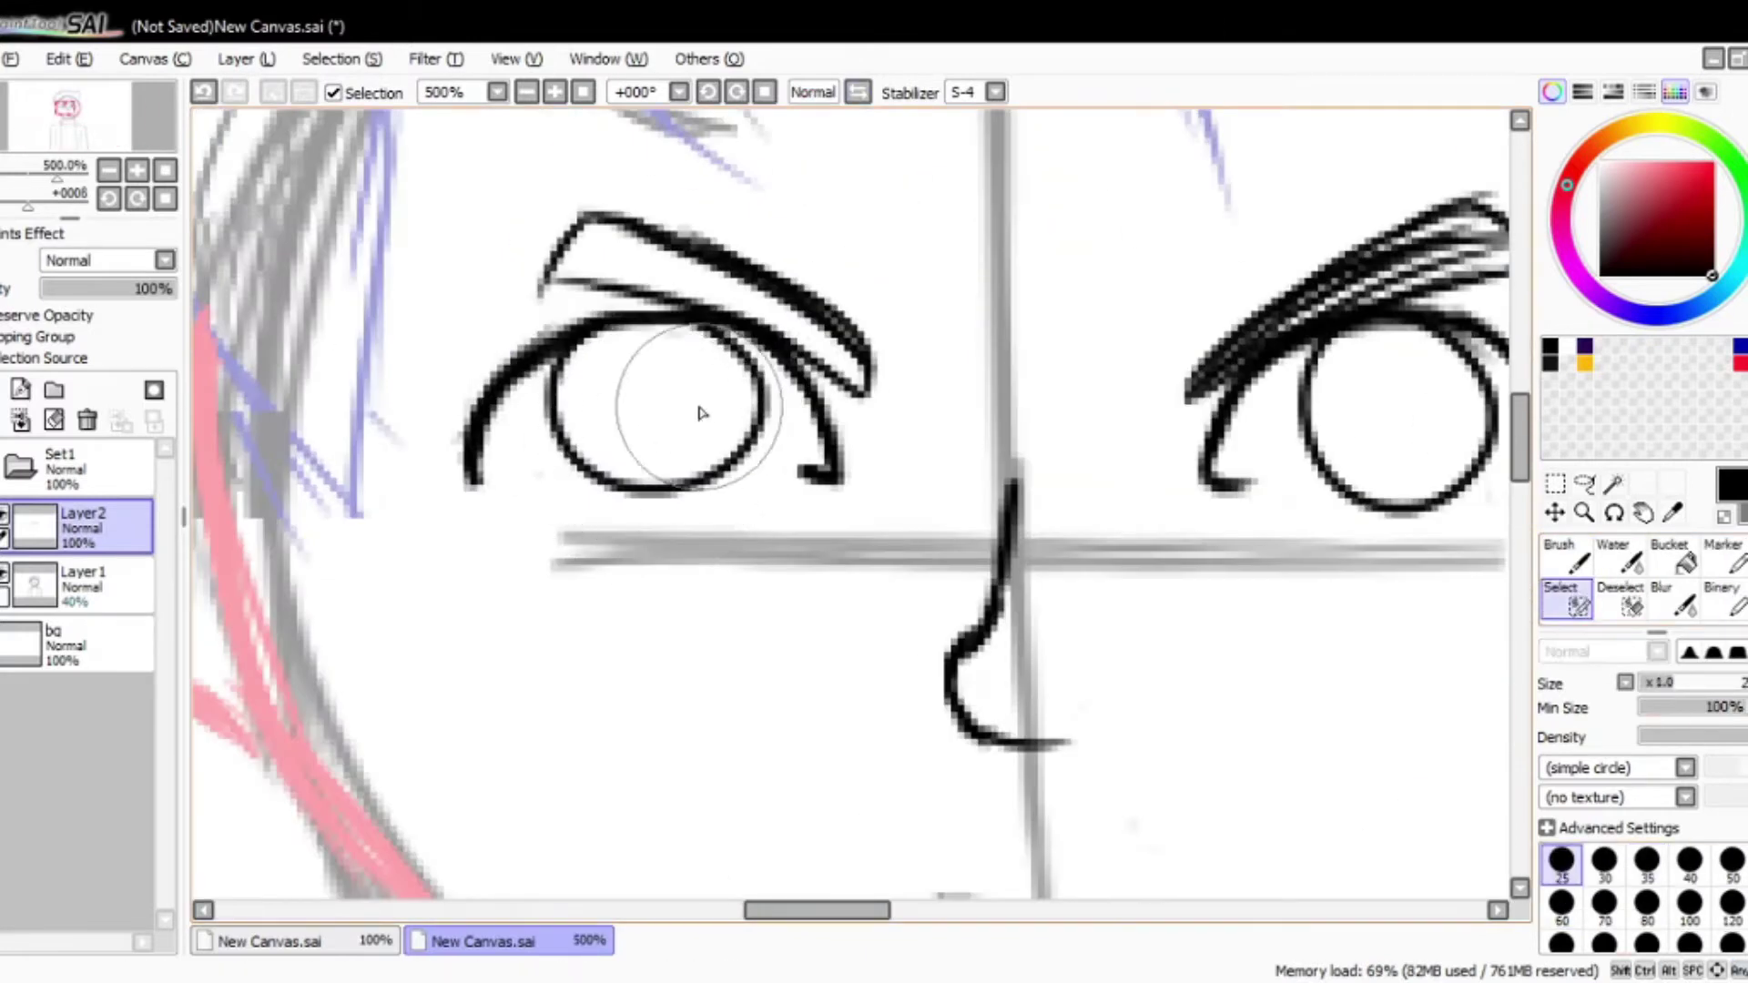
# Step: Select the left iris with the Select brush and scale it down slightly within the eye
pyautogui.hotkey('ctrl', 't')
pyautogui.moveTo(889, 585); pyautogui.dragTo(765, 434)
pyautogui.press('Return')
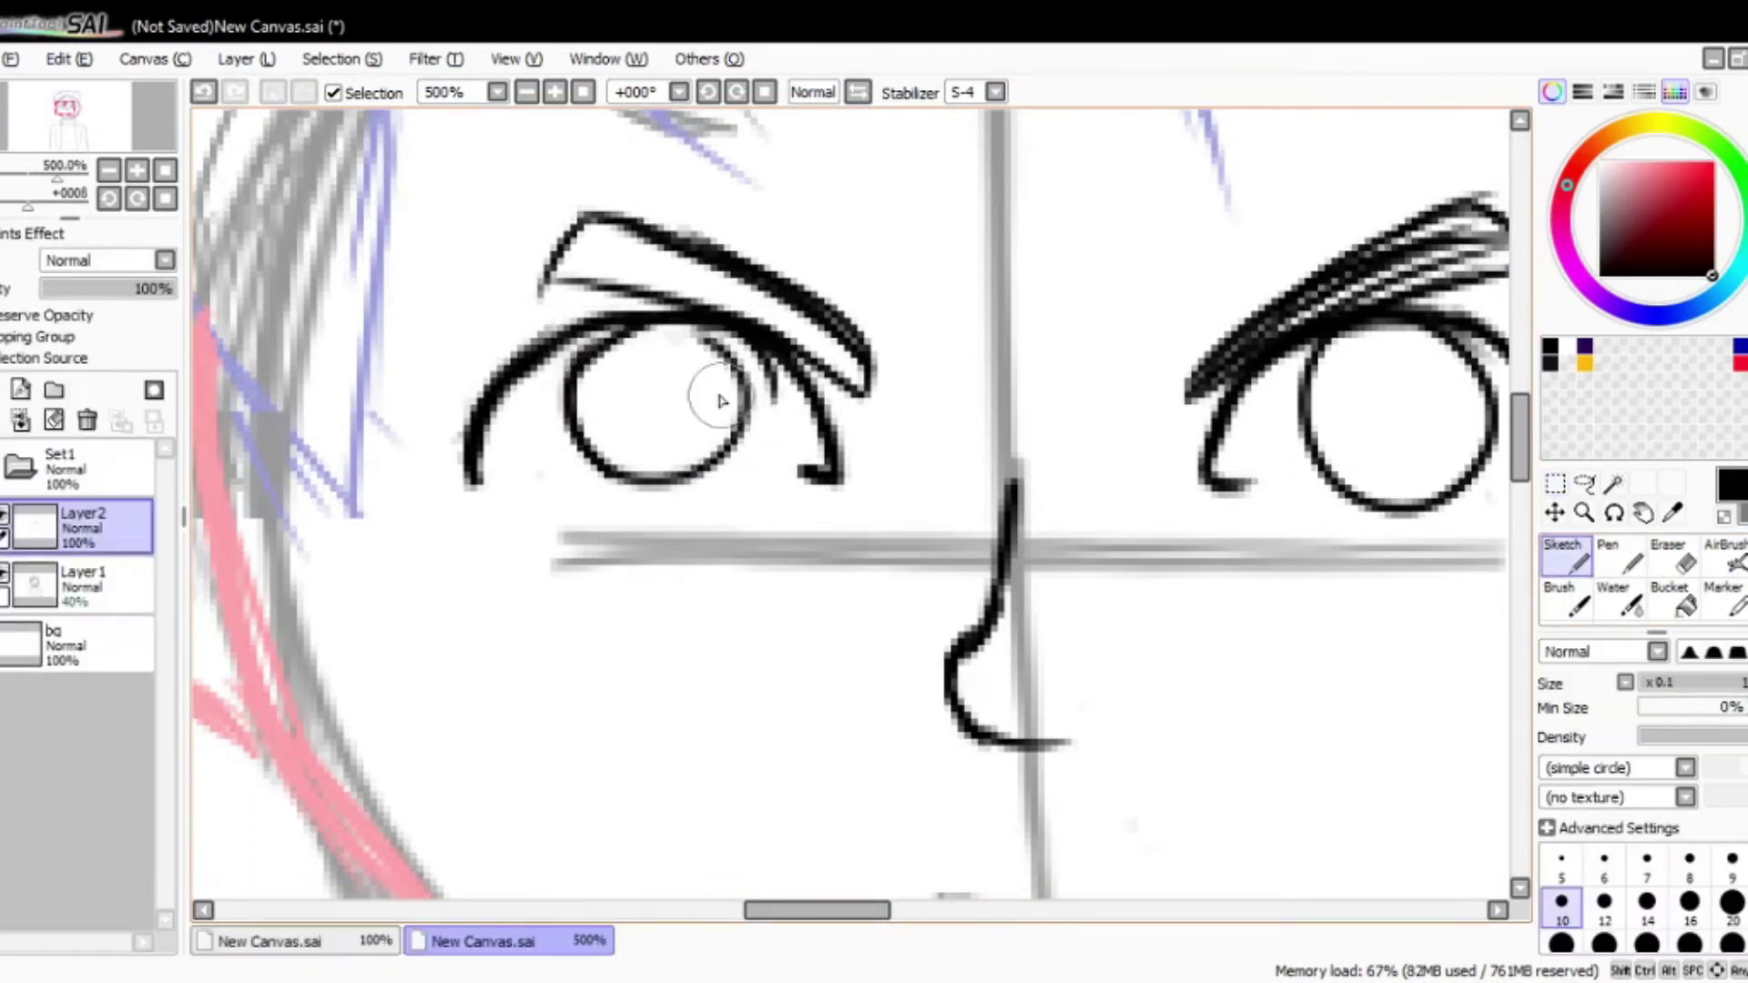
# Step: Select the right iris and scale it down to match the left one
pyautogui.hscroll(5, 604, 458)
pyautogui.moveTo(638, 392); pyautogui.dragTo(725, 458)
pyautogui.hotkey('ctrl', 't')
pyautogui.press('Return')
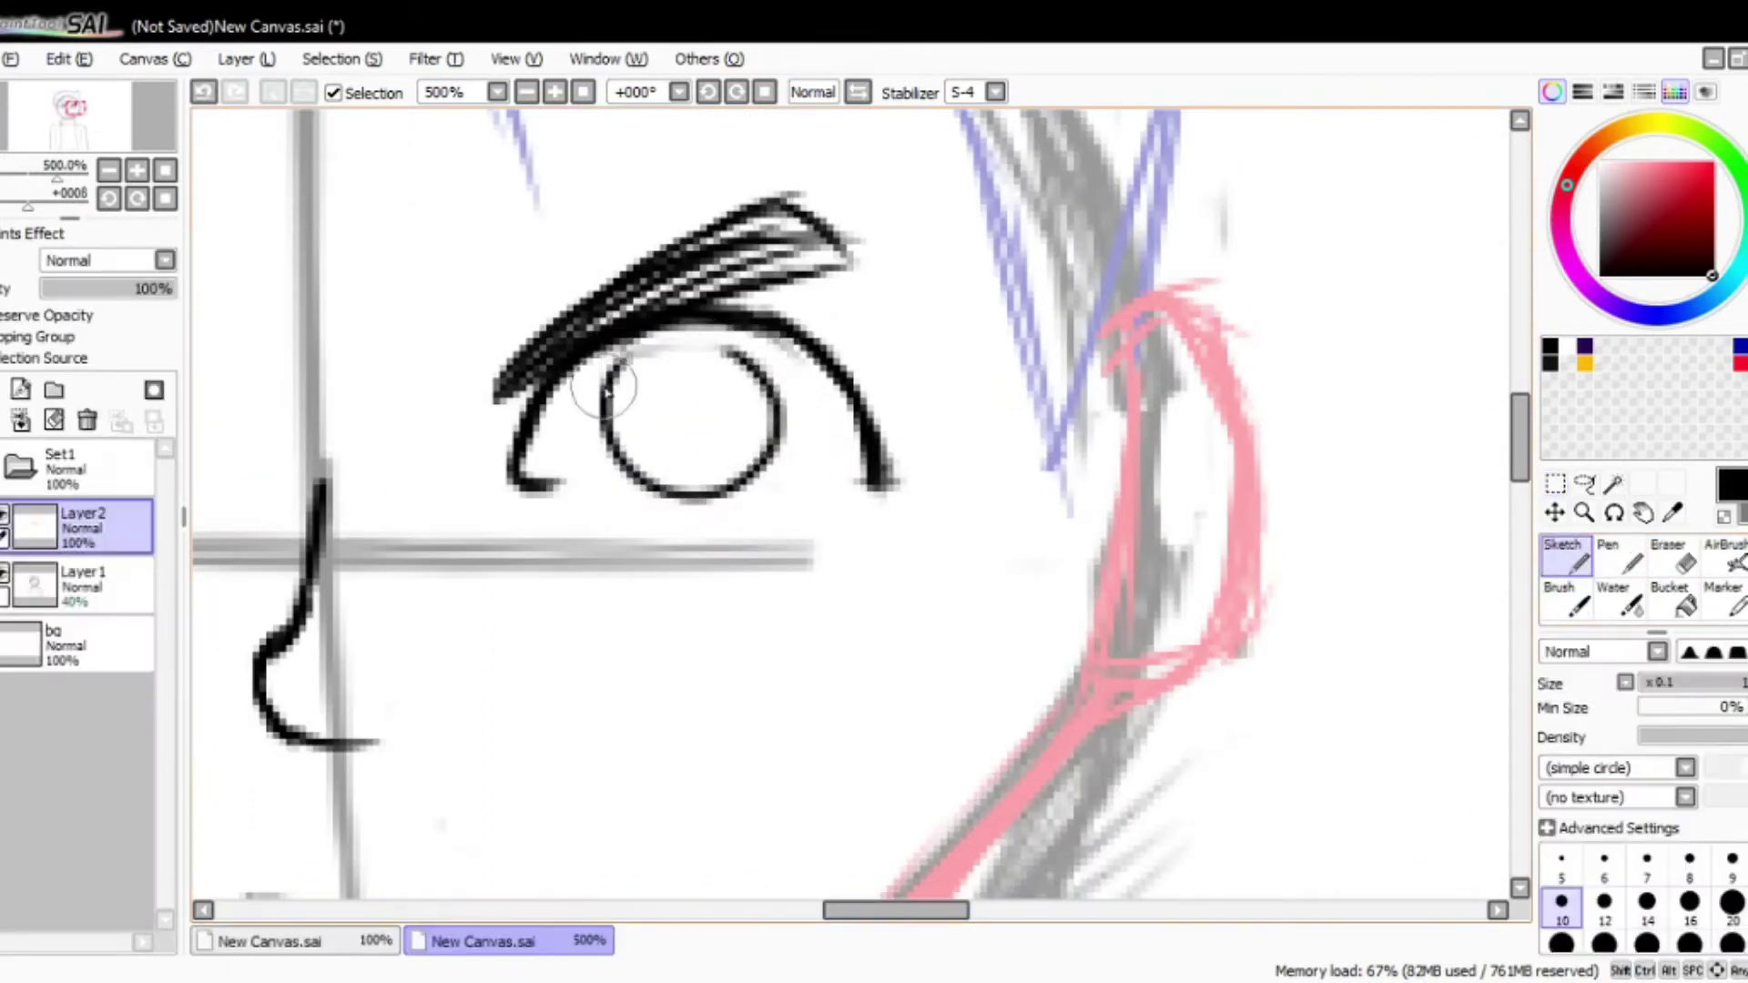
# Step: Check the face in mirrored view, lower the sketch set's opacity to 43%, and add a second layer set
pyautogui.scroll(-5, 690, 341)
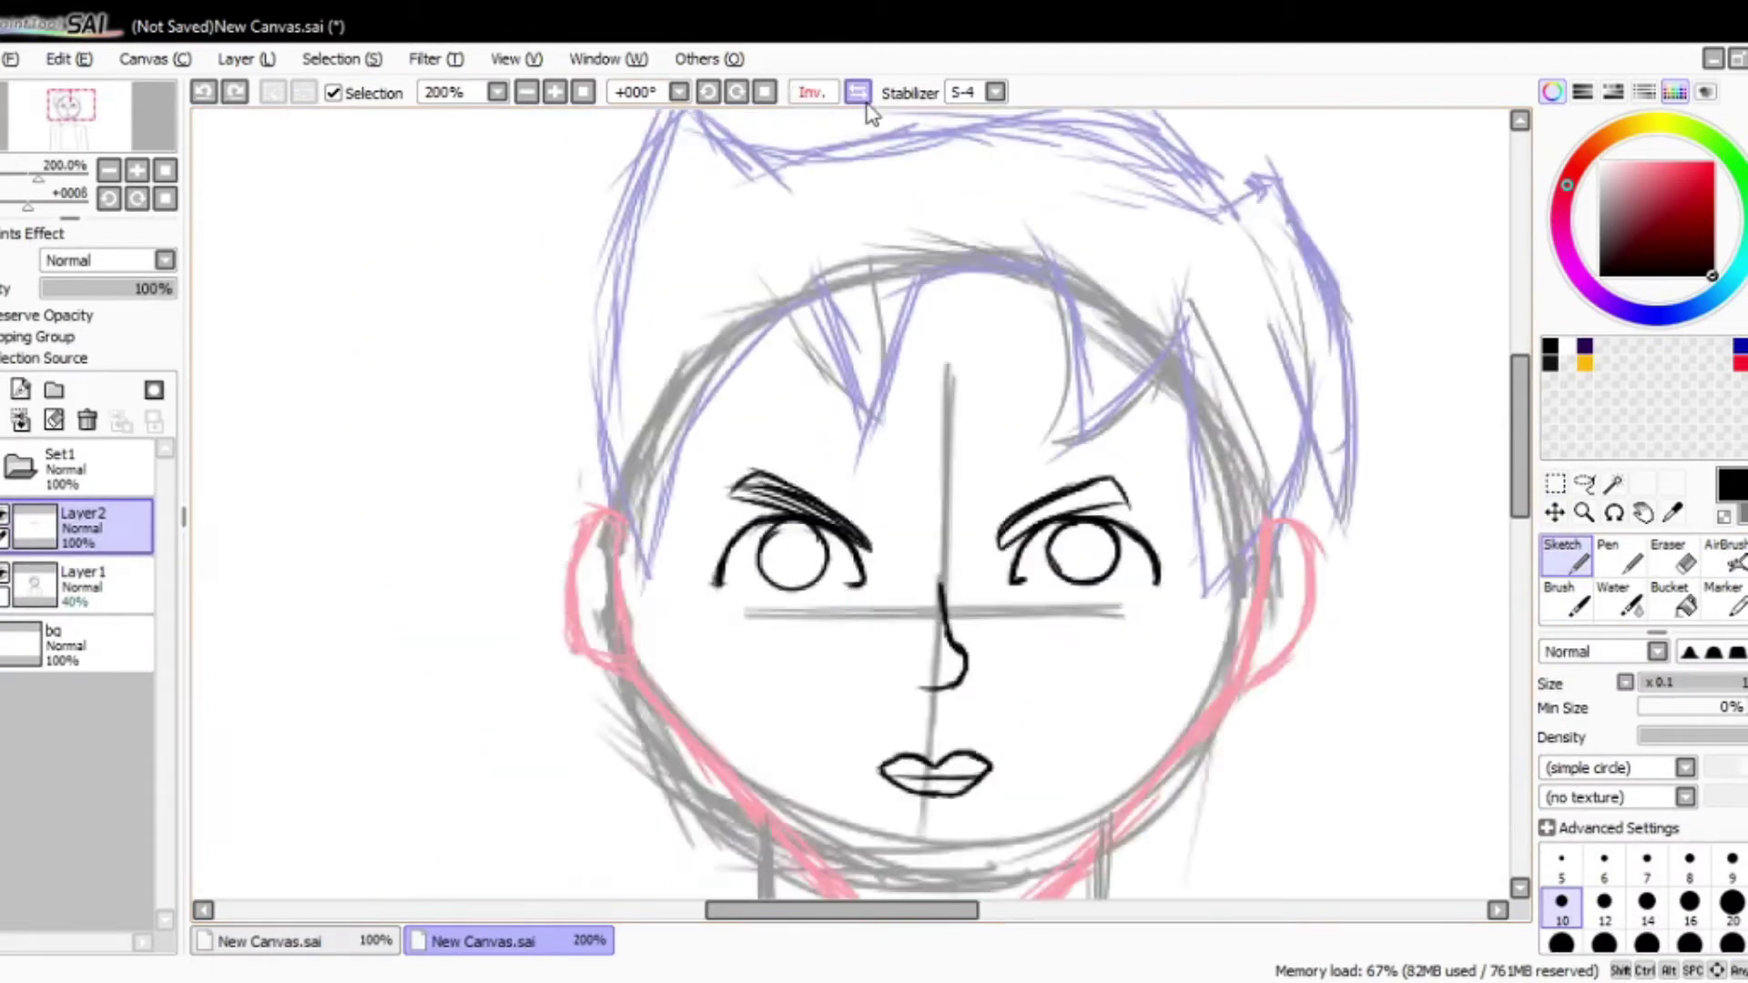
pyautogui.click(82, 582)
pyautogui.click(273, 941)
pyautogui.click(482, 942)
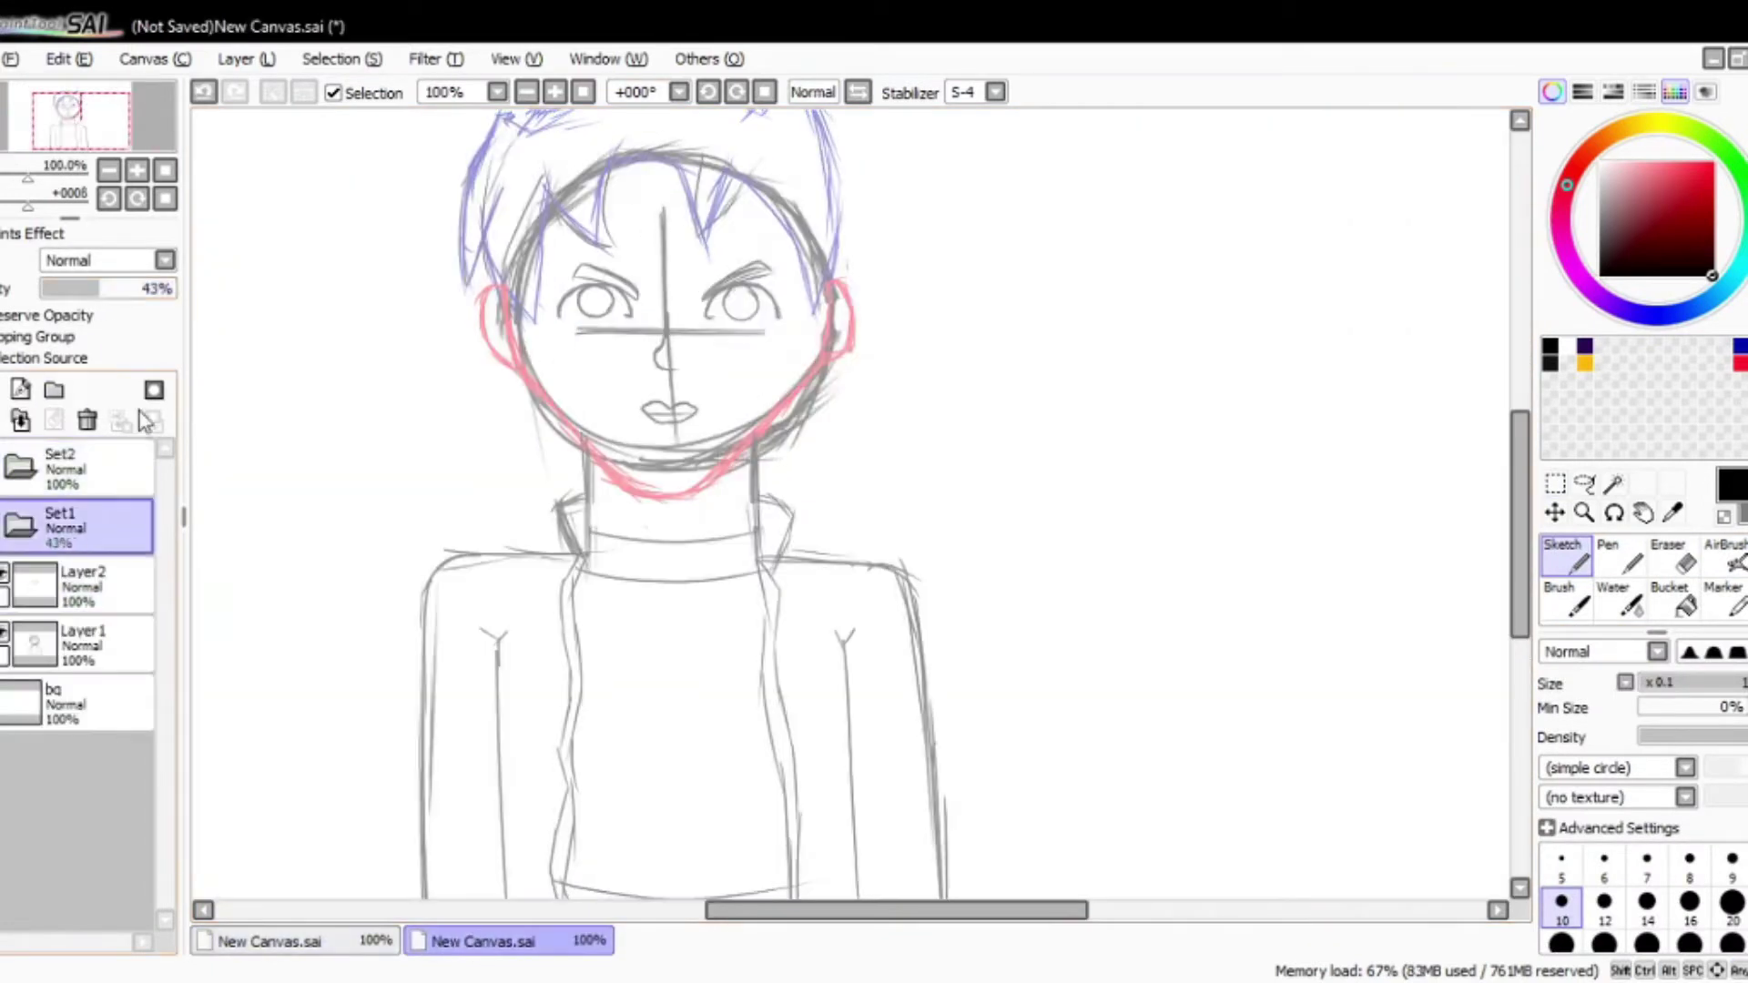
pyautogui.click(100, 538)
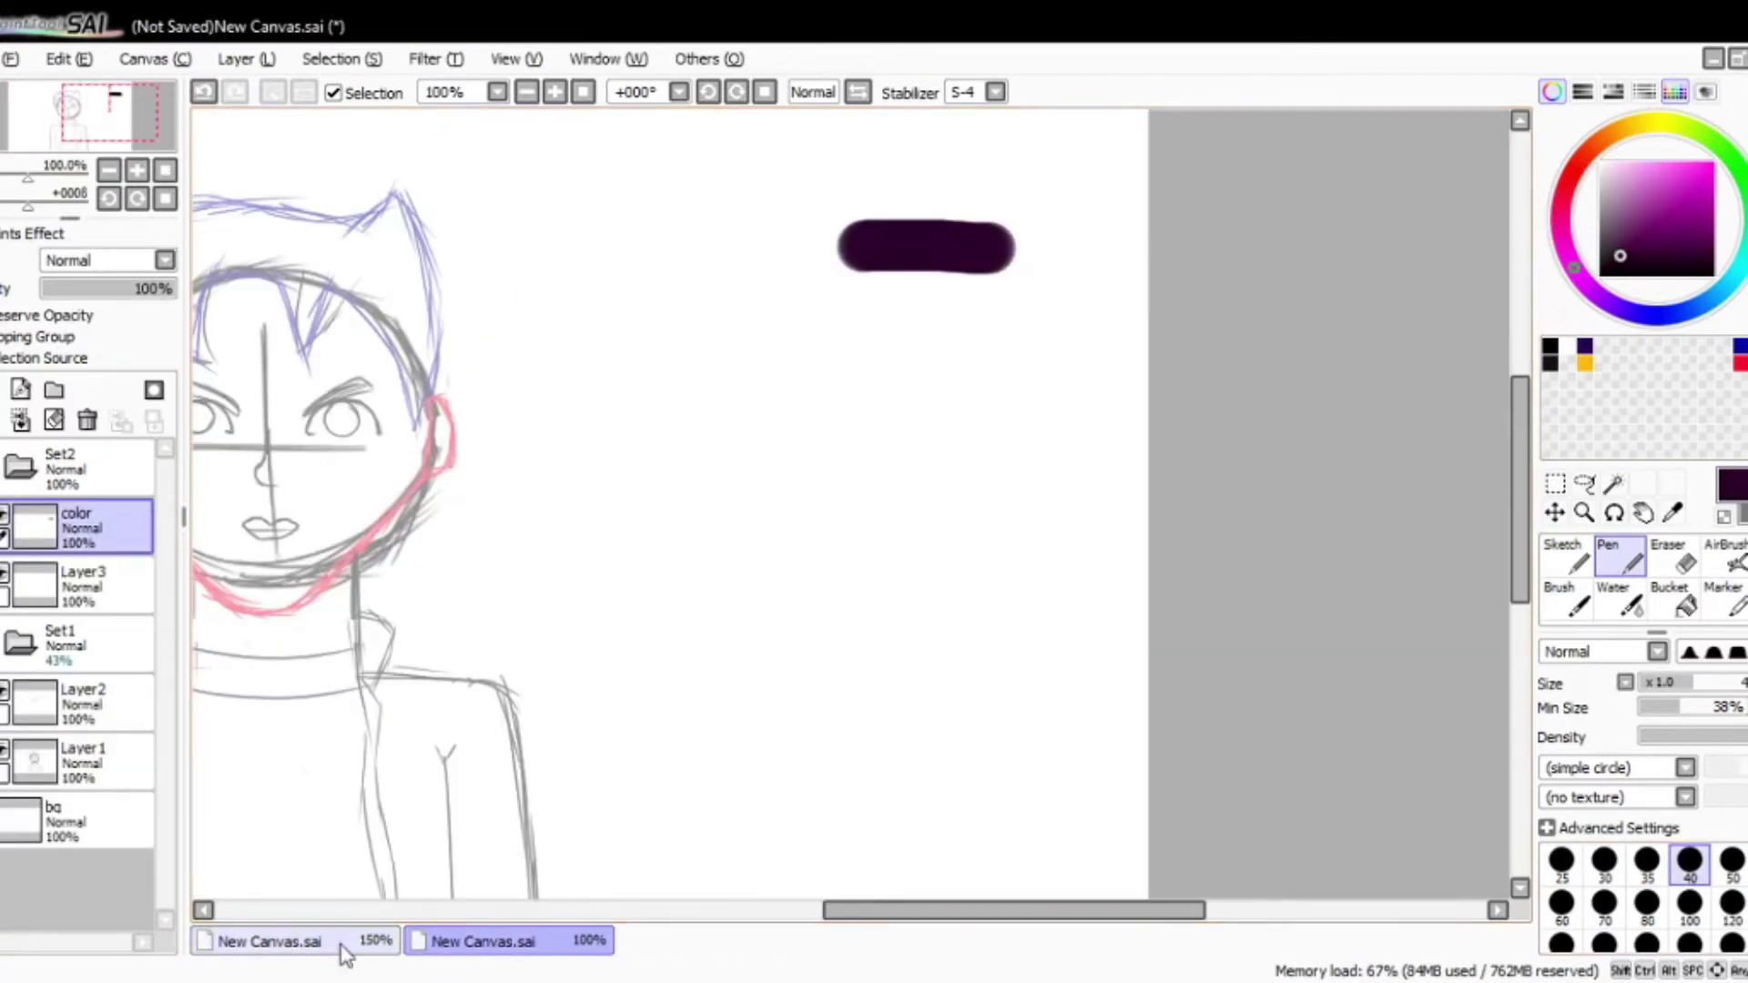
# Step: Sample the character's colours from the reference and paint tan, dark purple, black and grey swatches on the color layer
pyautogui.click(342, 945)
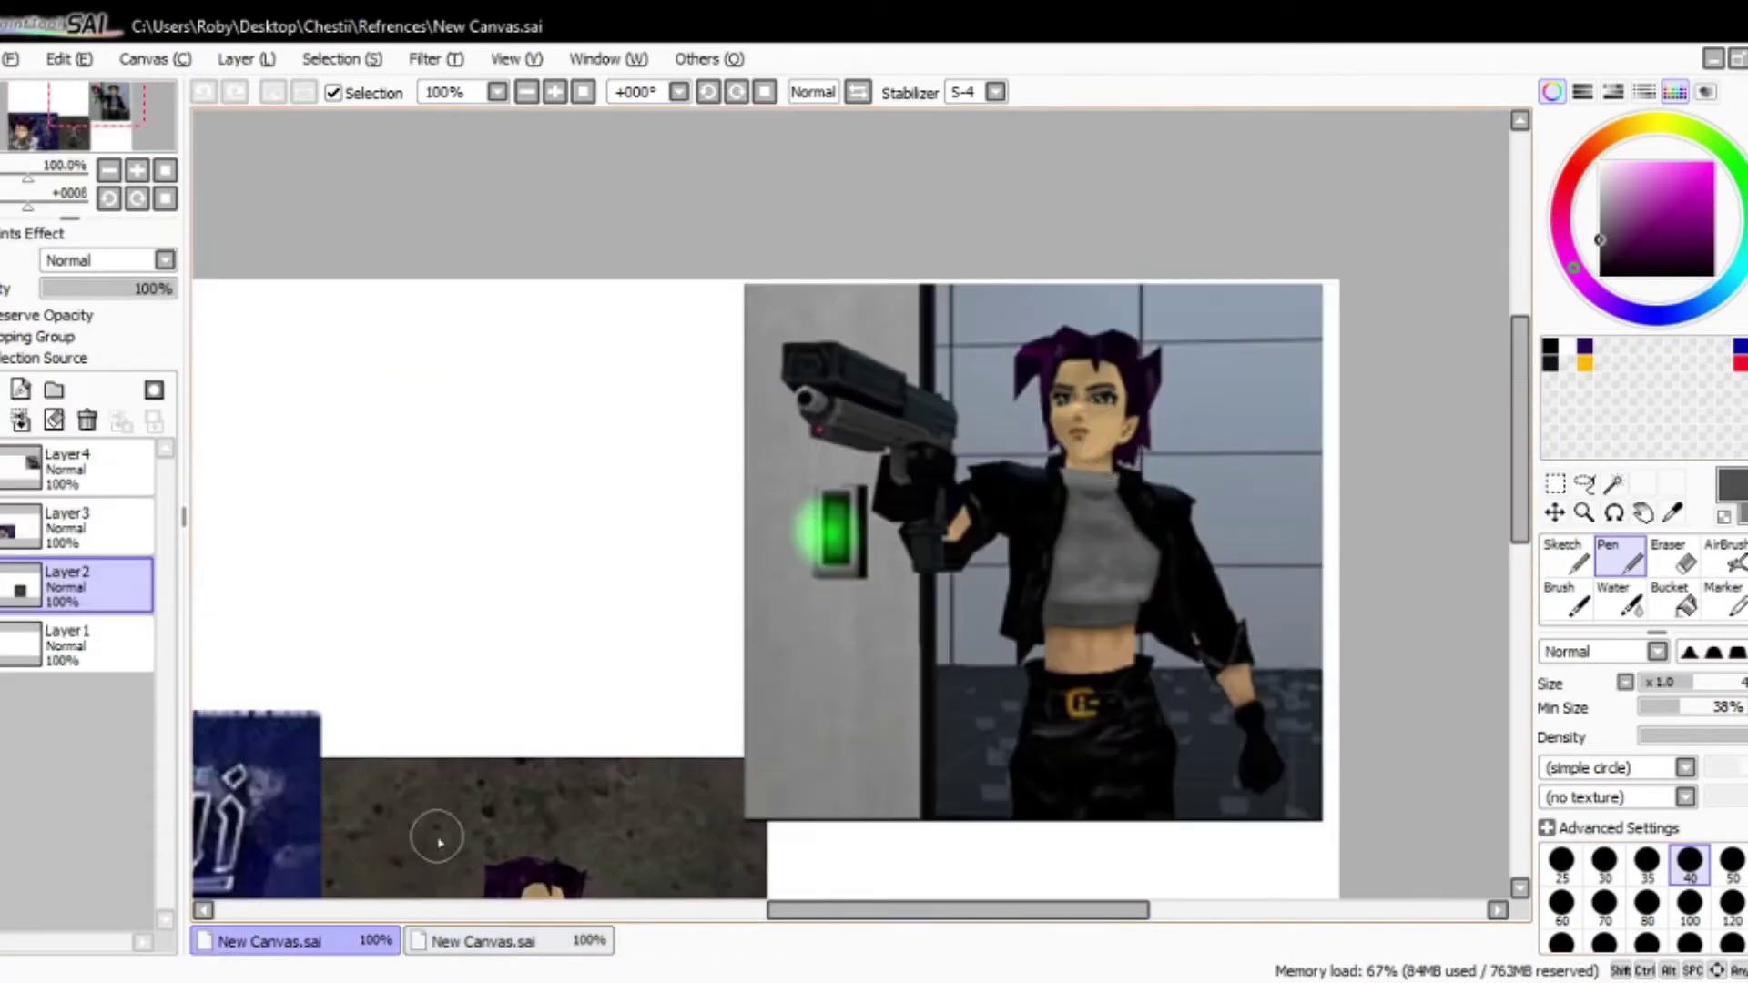
pyautogui.keyDown('alt'); pyautogui.click(438, 828); pyautogui.keyUp('alt')
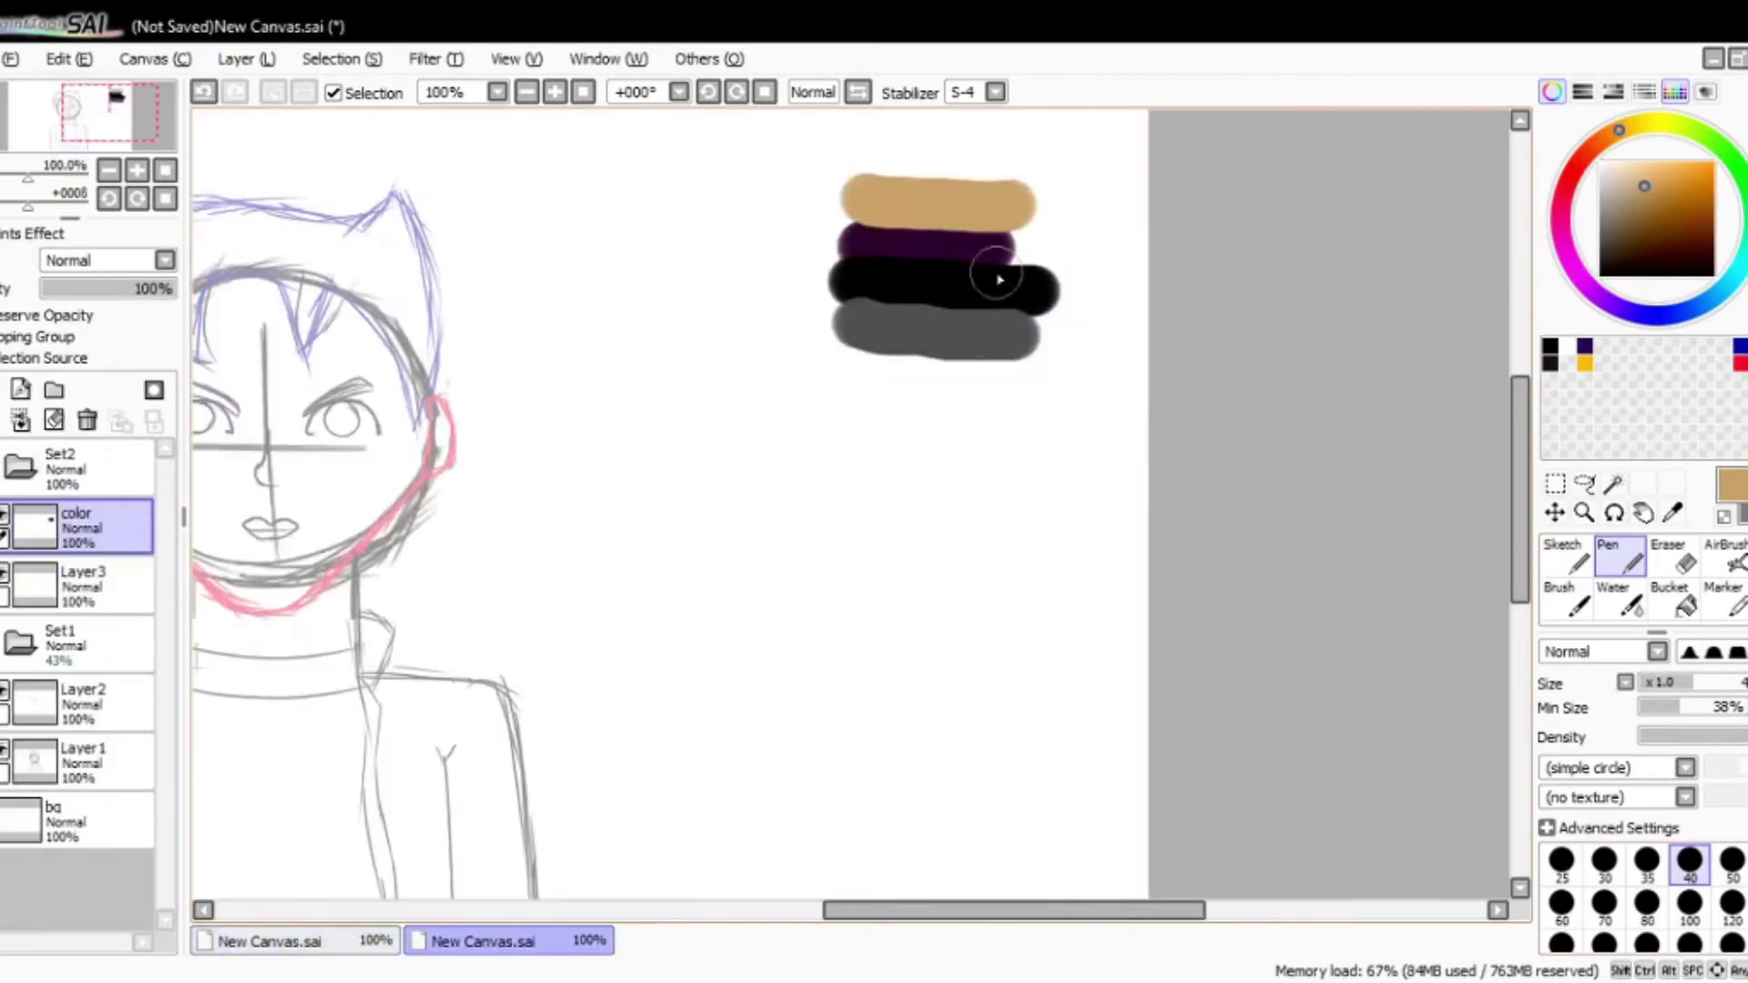
pyautogui.click(482, 942)
# Step: On Layer3, ink the hair's left edge, pointed fringe and right edge in black with the Pen at size 12
pyautogui.scroll(-5, 429, 663)
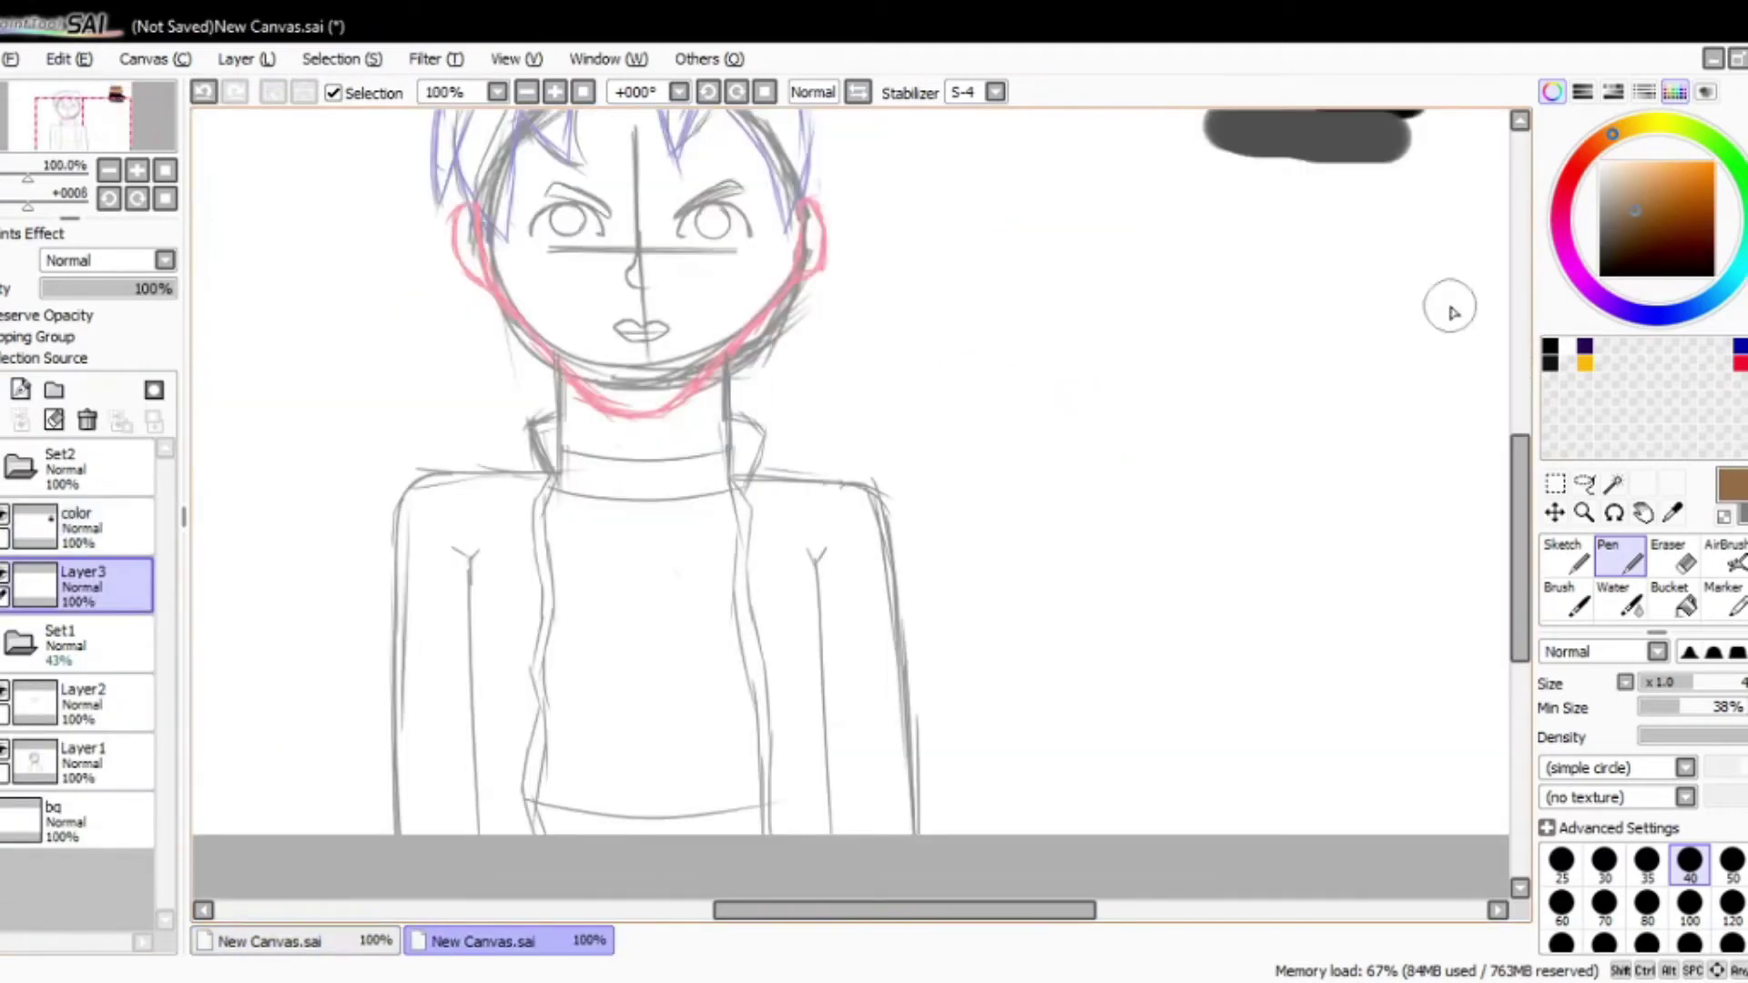
pyautogui.scroll(-3, 881, 515)
pyautogui.scroll(4, 264, 546)
pyautogui.moveTo(333, 212); pyautogui.dragTo(264, 544)
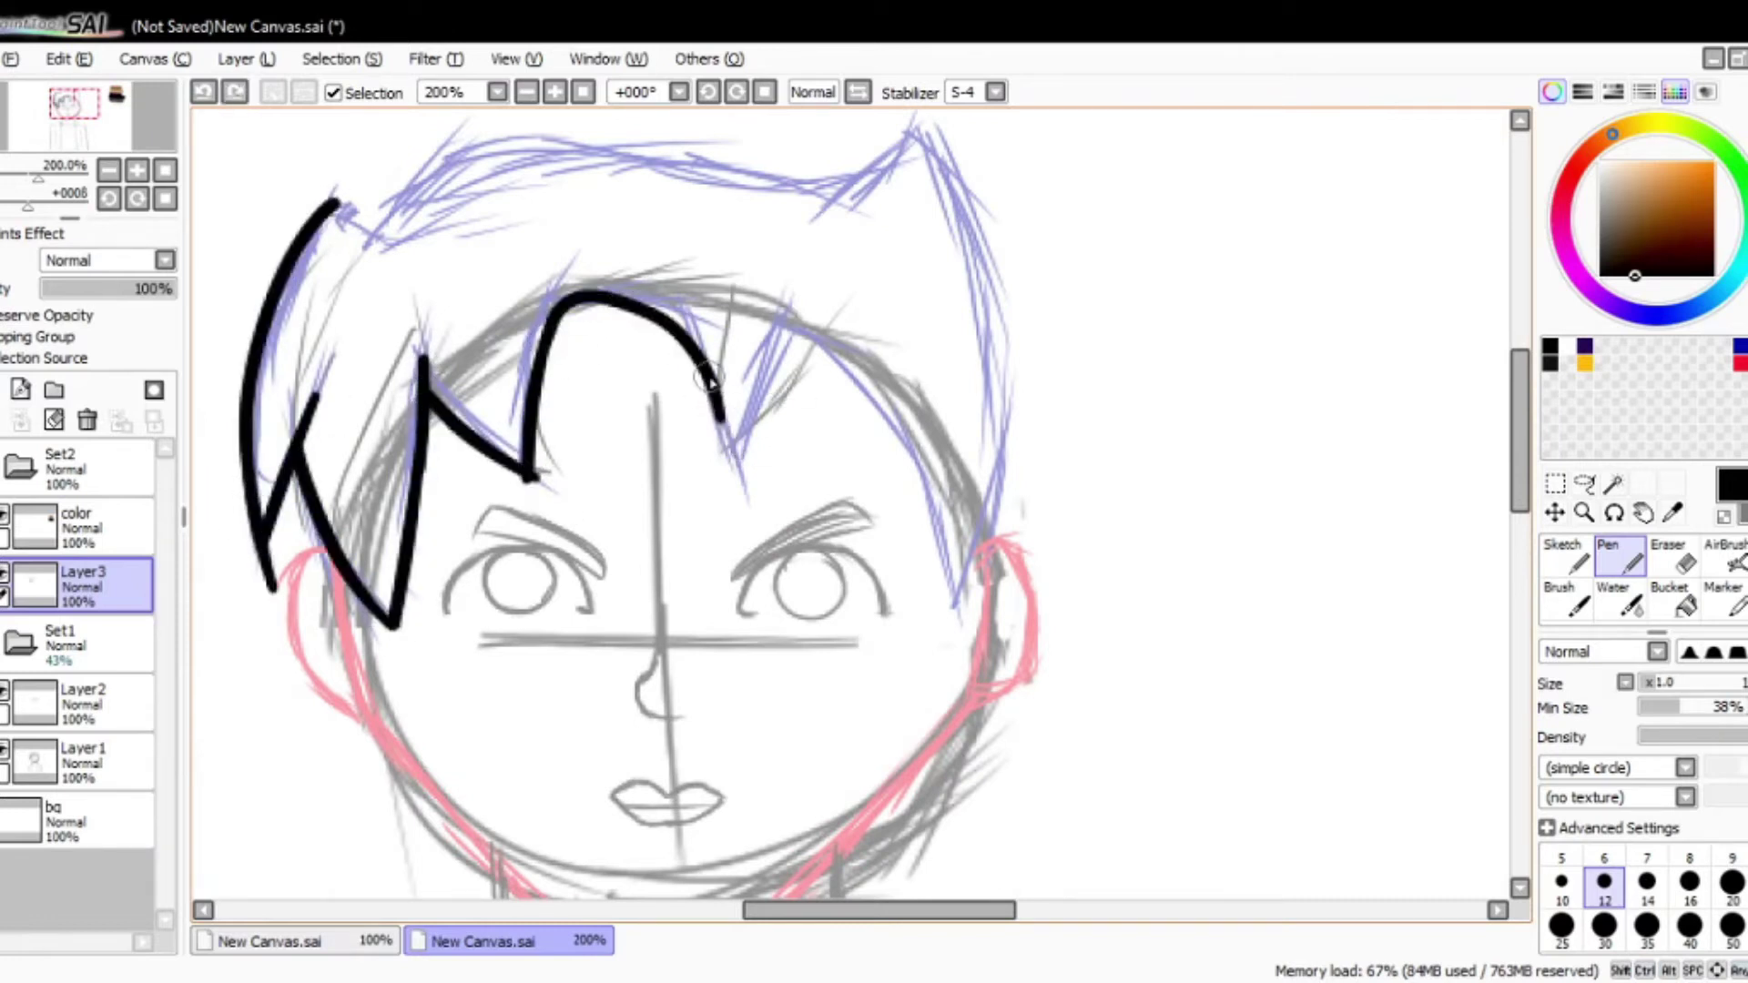
pyautogui.moveTo(954, 584); pyautogui.dragTo(1018, 350)
pyautogui.moveTo(950, 611); pyautogui.dragTo(911, 123)
# Step: Ink the top contour of the hair from the left tip across to the right tip
pyautogui.scroll(-2, 817, 364)
pyautogui.scroll(3, 539, 165)
pyautogui.moveTo(437, 365); pyautogui.dragTo(508, 419)
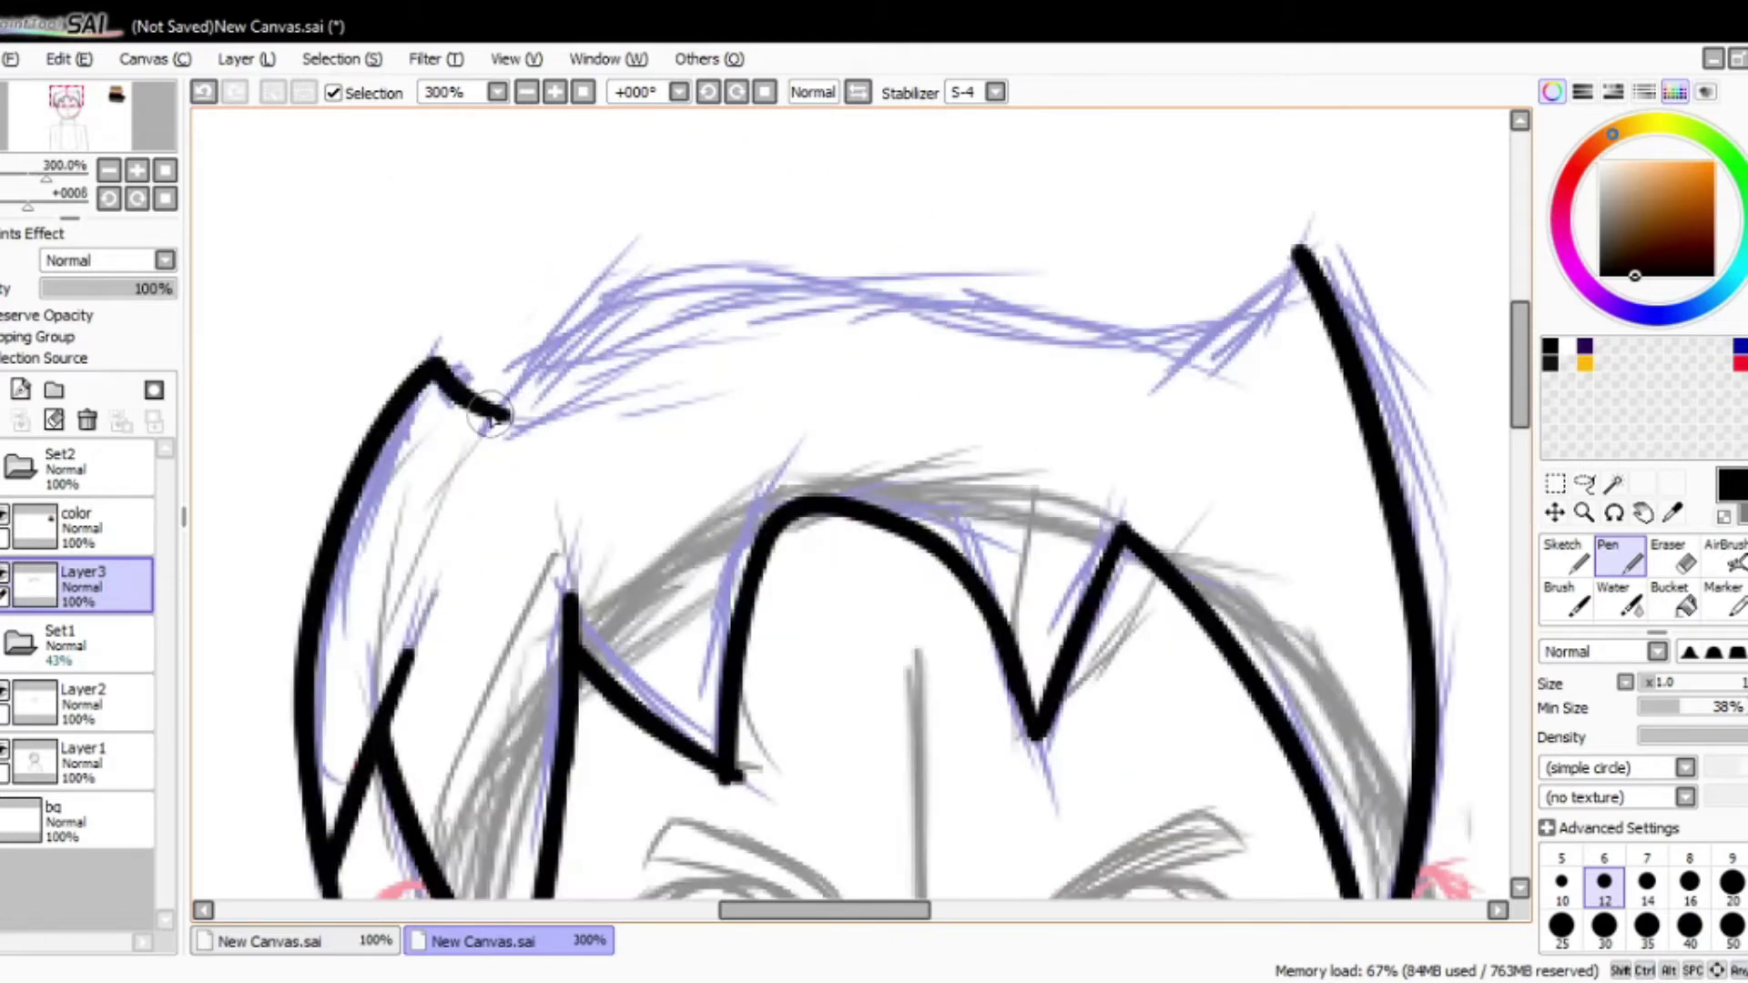
pyautogui.hscroll(3, 488, 409)
pyautogui.moveTo(208, 412)
pyautogui.mouseDown()
pyautogui.moveTo(604, 254)
pyautogui.moveTo(849, 359)
pyautogui.moveTo(1002, 257)
pyautogui.mouseUp()
pyautogui.scroll(-2, 1001, 629)
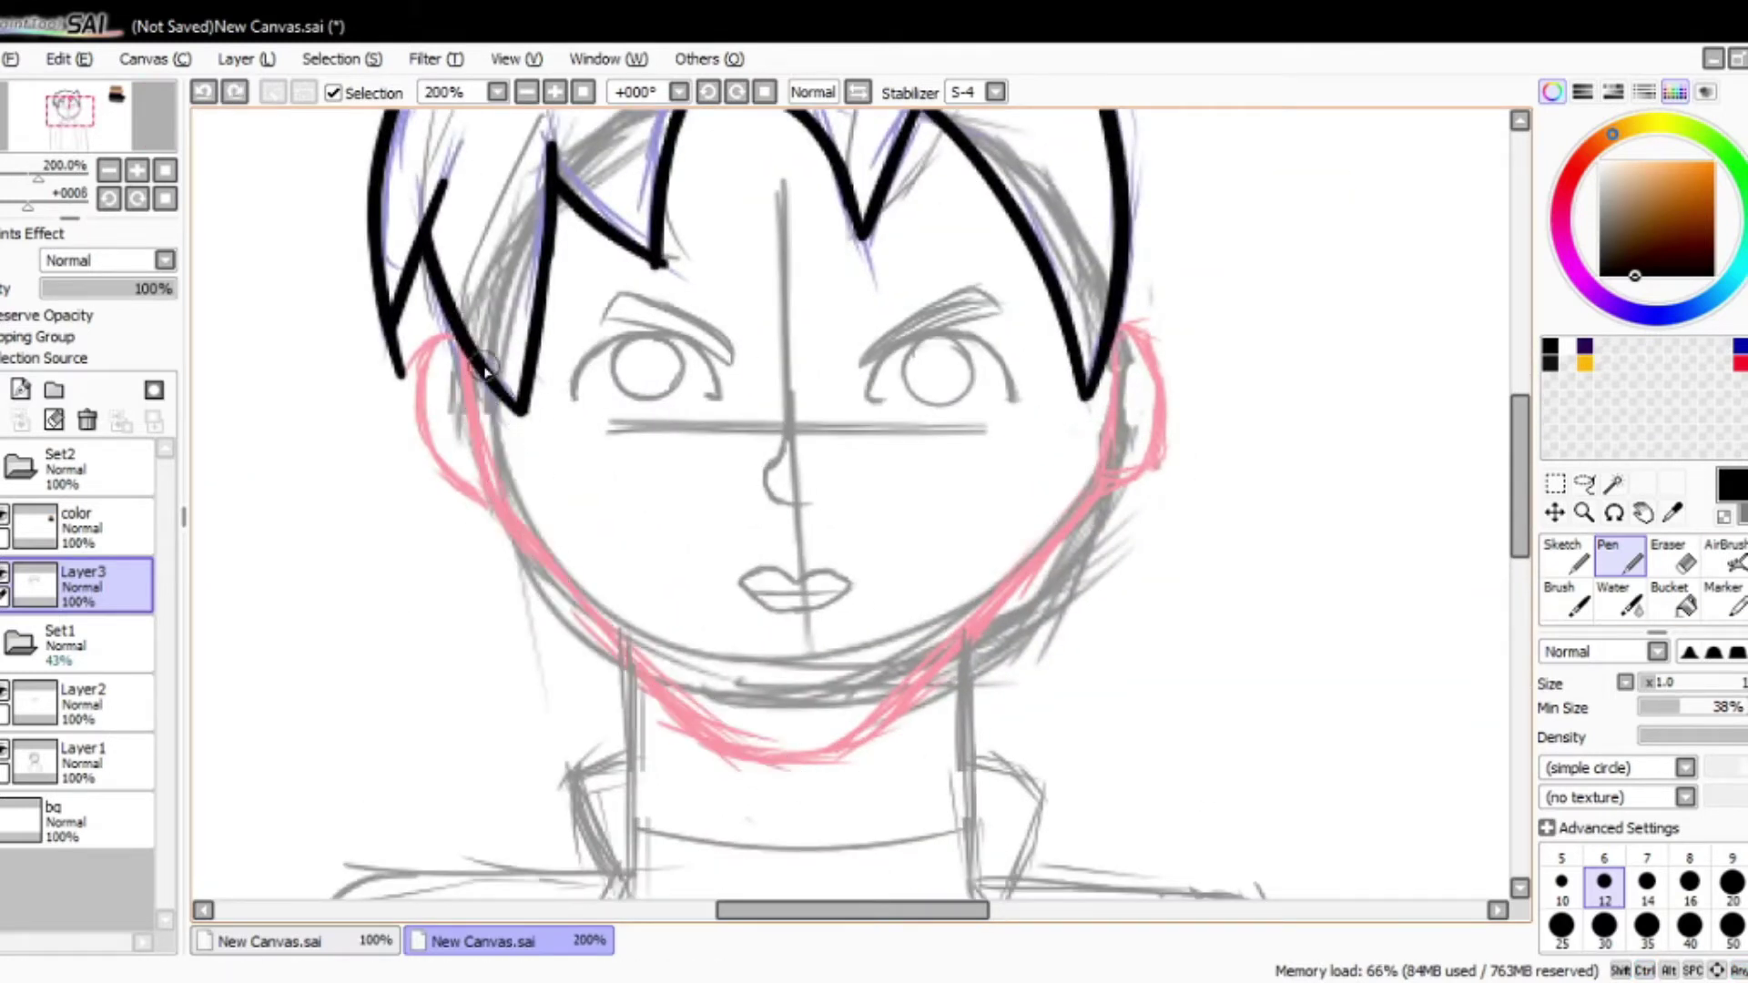
# Step: Try several long pen strokes for the face outline from the left cheek around the chin to the right cheek
pyautogui.scroll(1, 547, 596)
pyautogui.moveTo(391, 150); pyautogui.dragTo(761, 741)
pyautogui.hotkey('ctrl', 'z')
pyautogui.moveTo(424, 156); pyautogui.dragTo(938, 763)
pyautogui.moveTo(839, 910); pyautogui.dragTo(874, 910)
pyautogui.scroll(-1, 995, 604)
pyautogui.hotkey('ctrl', 'z')
pyautogui.moveTo(574, 355)
pyautogui.mouseDown()
pyautogui.moveTo(887, 785)
pyautogui.moveTo(781, 700)
pyautogui.moveTo(898, 781)
pyautogui.moveTo(829, 756)
pyautogui.moveTo(888, 779)
pyautogui.moveTo(1072, 402)
pyautogui.moveTo(1184, 405)
pyautogui.mouseUp()
pyautogui.hotkey('ctrl', 'z')
pyautogui.hotkey('ctrl', 'z')
pyautogui.hotkey('ctrl', 'z')
pyautogui.hotkey('ctrl', 'z')
pyautogui.hotkey('ctrl', 'z')
pyautogui.moveTo(578, 378); pyautogui.dragTo(1184, 405)
pyautogui.hotkey('ctrl', 'z')
# Step: Ink the face outline in shorter strokes along the pink jaw guide and clean up the join at the right cheek
pyautogui.moveTo(578, 378); pyautogui.dragTo(687, 629)
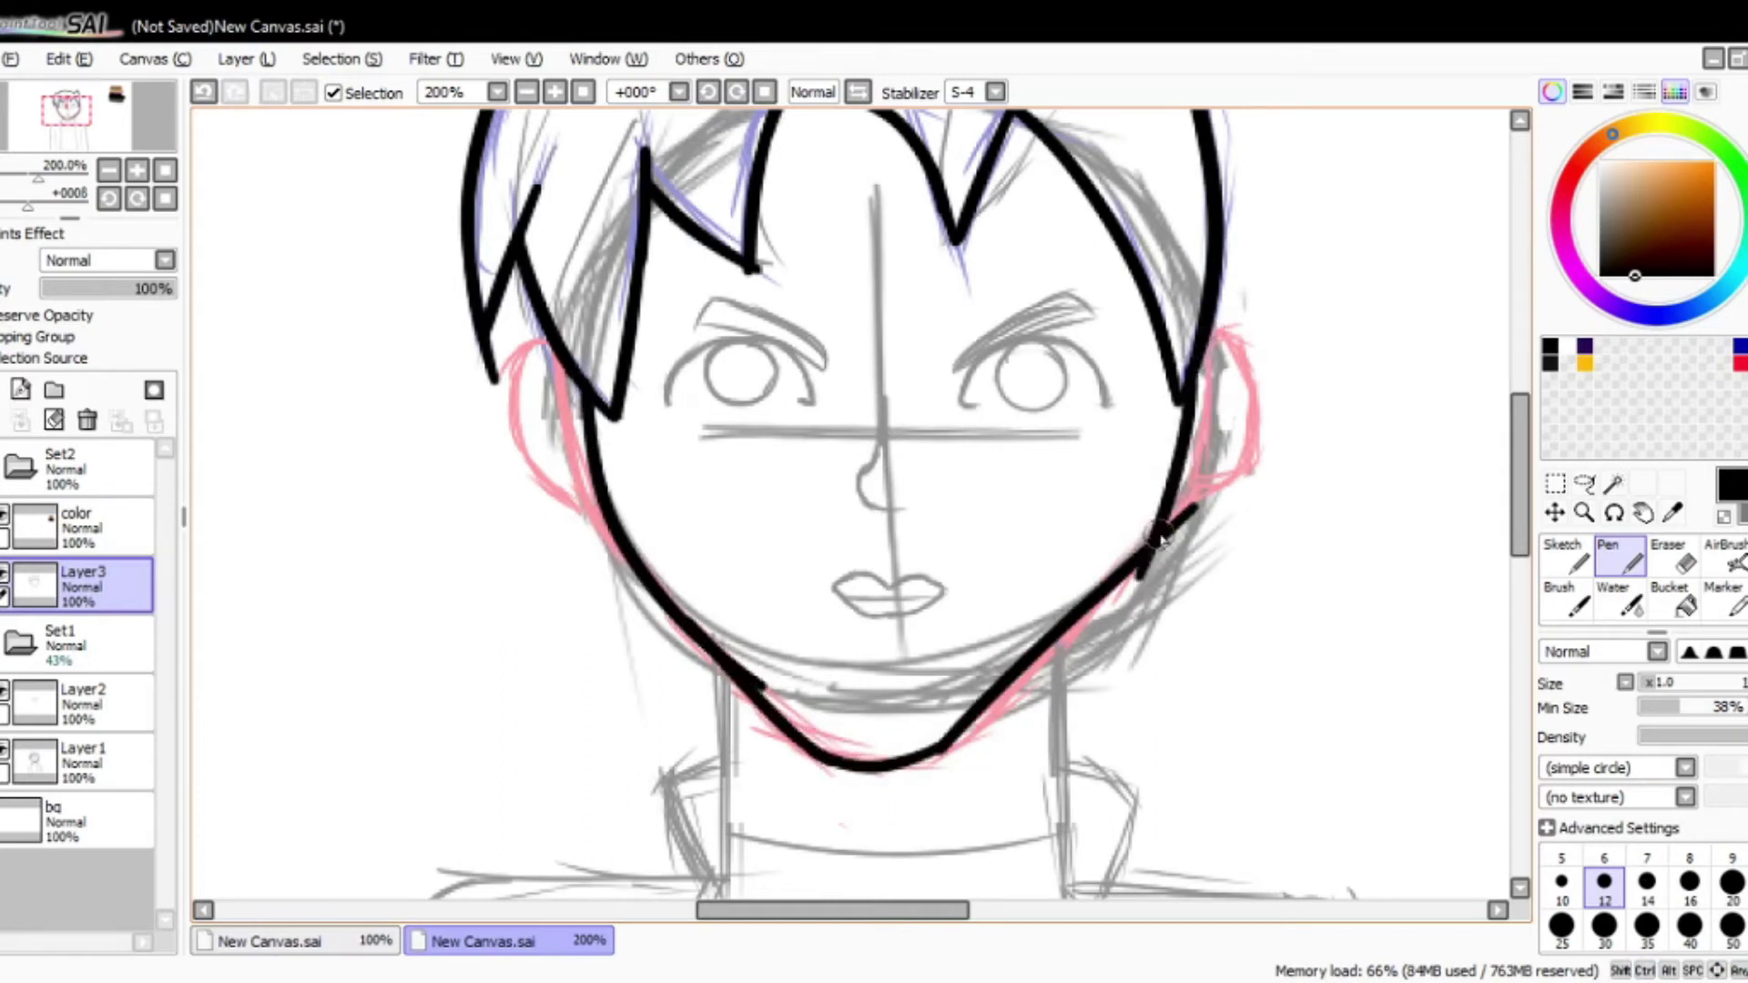
pyautogui.scroll(3, 1168, 543)
pyautogui.press('e')
pyautogui.press('n')
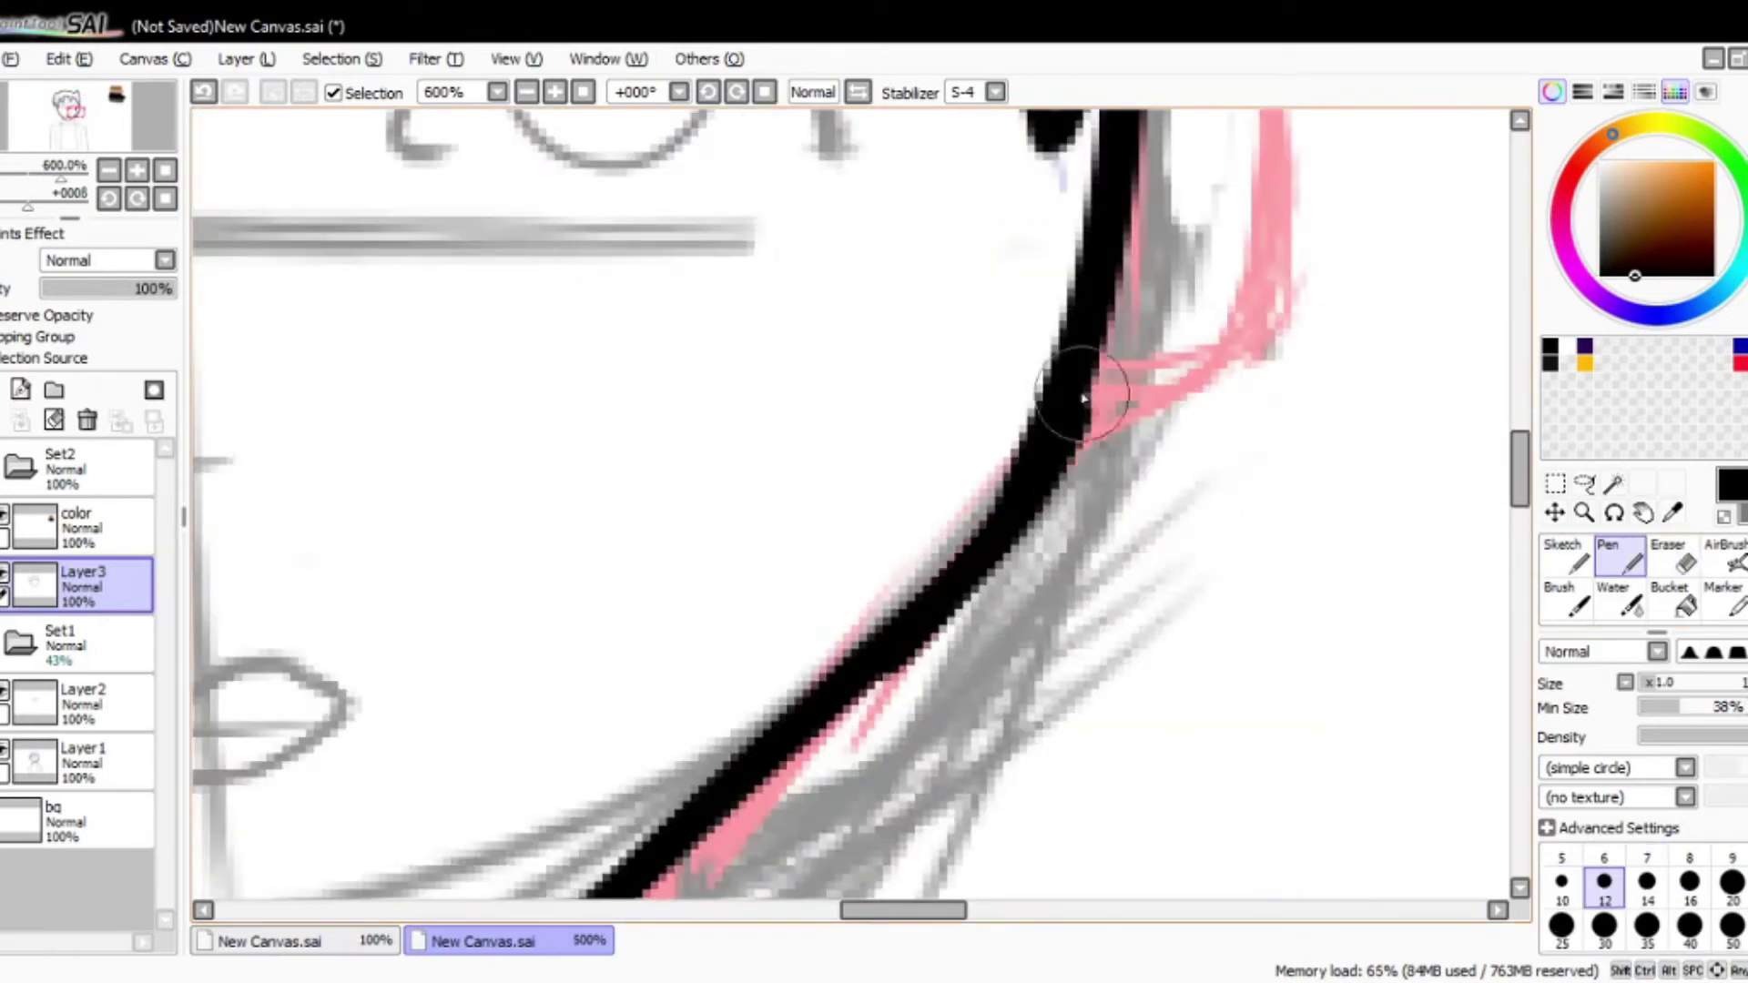
pyautogui.scroll(-2, 1241, 753)
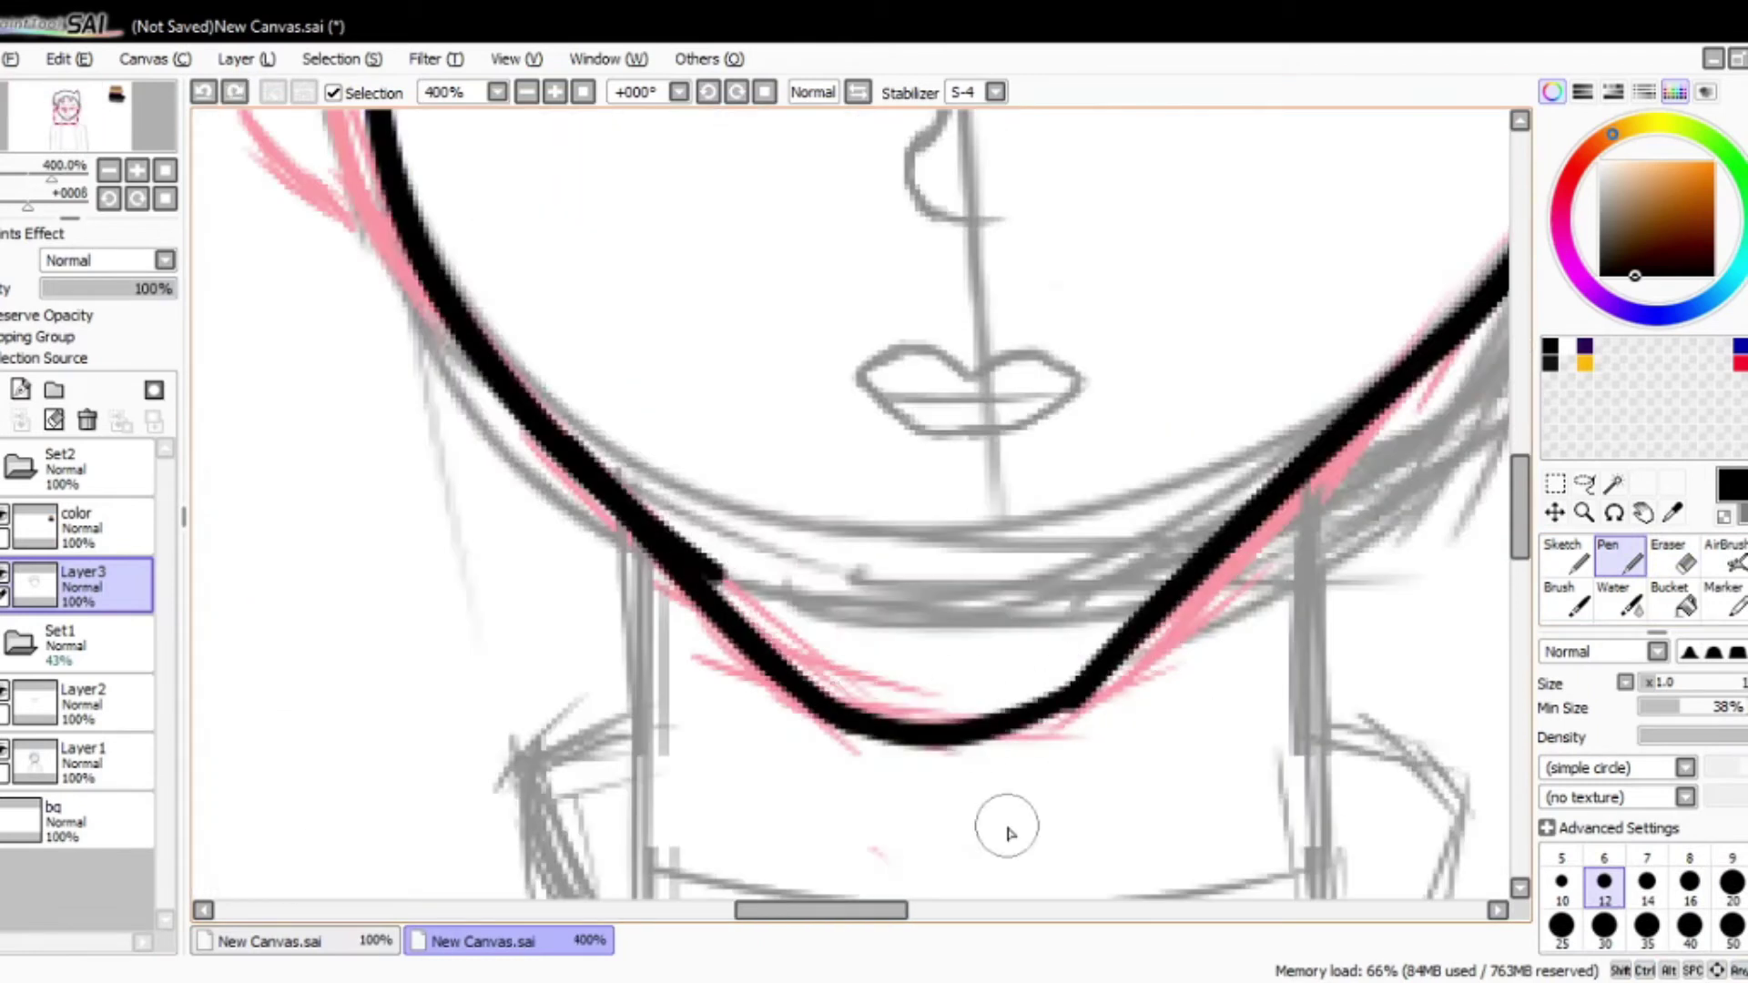
# Step: Redraw the right jaw stroke up from the chin and smooth the jaw's uneven joins with the Eraser and Pen
pyautogui.moveTo(665, 556); pyautogui.dragTo(690, 582)
pyautogui.scroll(-1, 1072, 705)
pyautogui.hotkey('ctrl', 'z')
pyautogui.moveTo(1038, 742); pyautogui.dragTo(1266, 538)
pyautogui.hotkey('ctrl', 'z')
pyautogui.moveTo(1075, 745); pyautogui.dragTo(1287, 508)
pyautogui.press('e')
pyautogui.scroll(2, 1283, 509)
pyautogui.press('n')
pyautogui.scroll(-2, 831, 616)
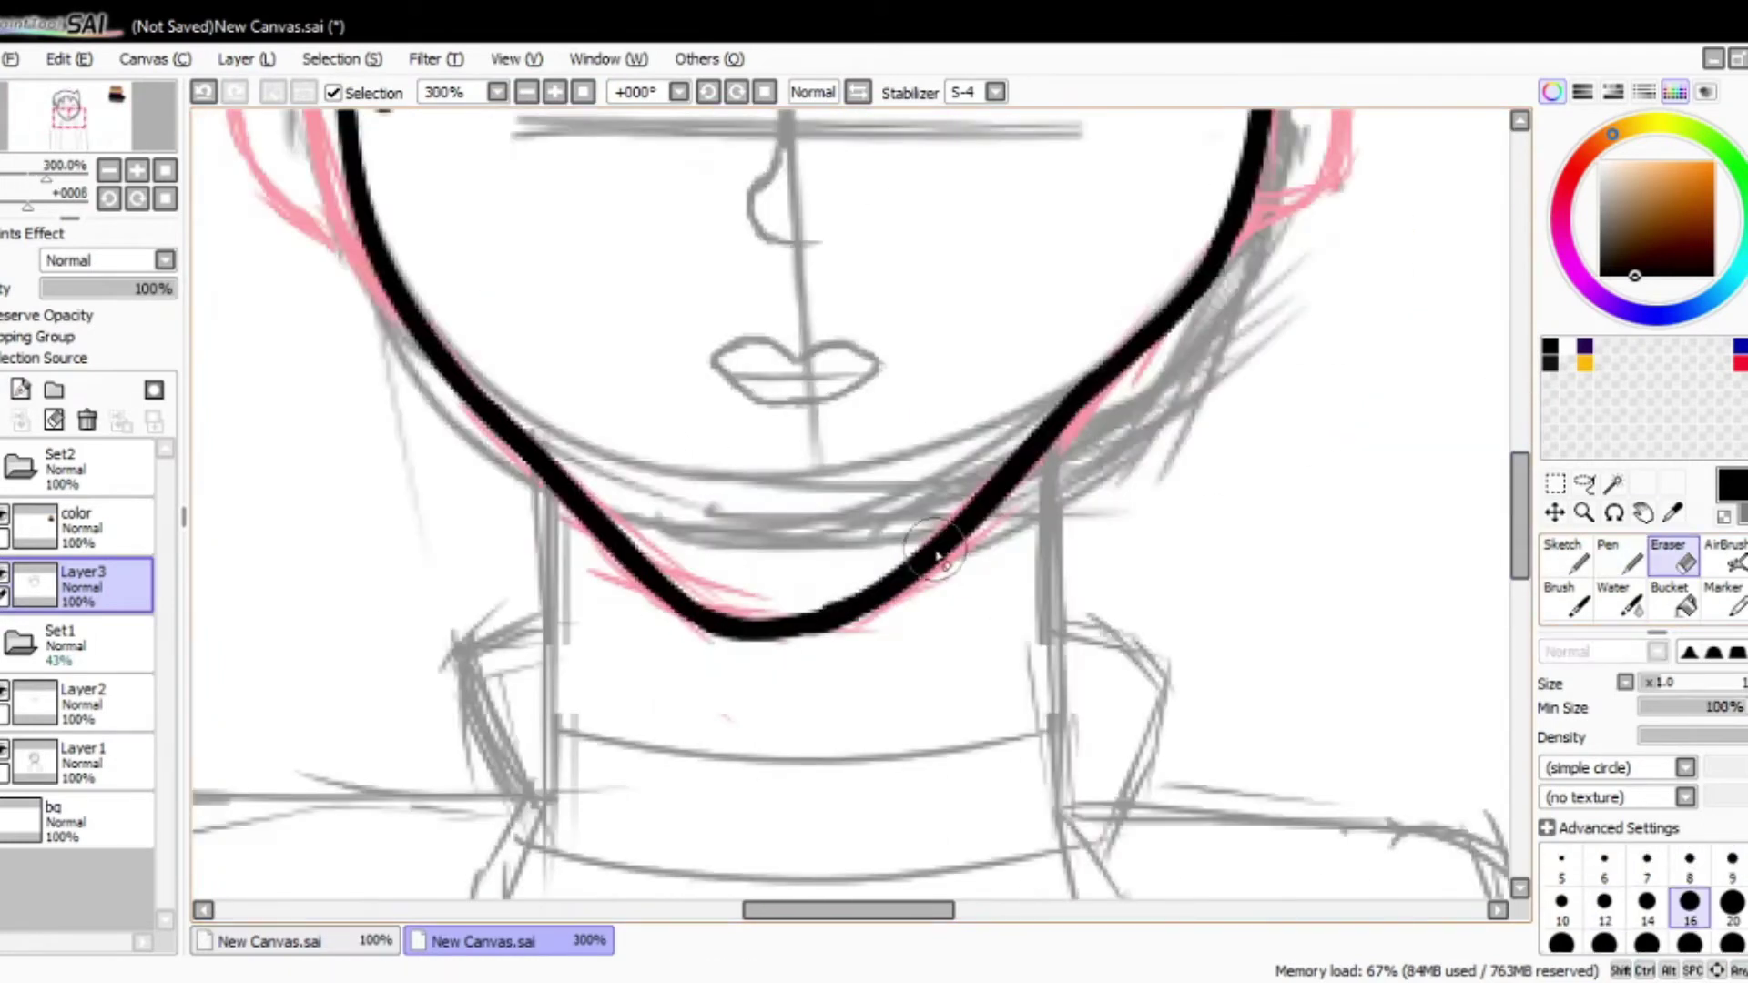
# Step: Undo the last jaw stroke and try another from the left jaw around the chin up to the right cheek
pyautogui.hotkey('ctrl', 'z')
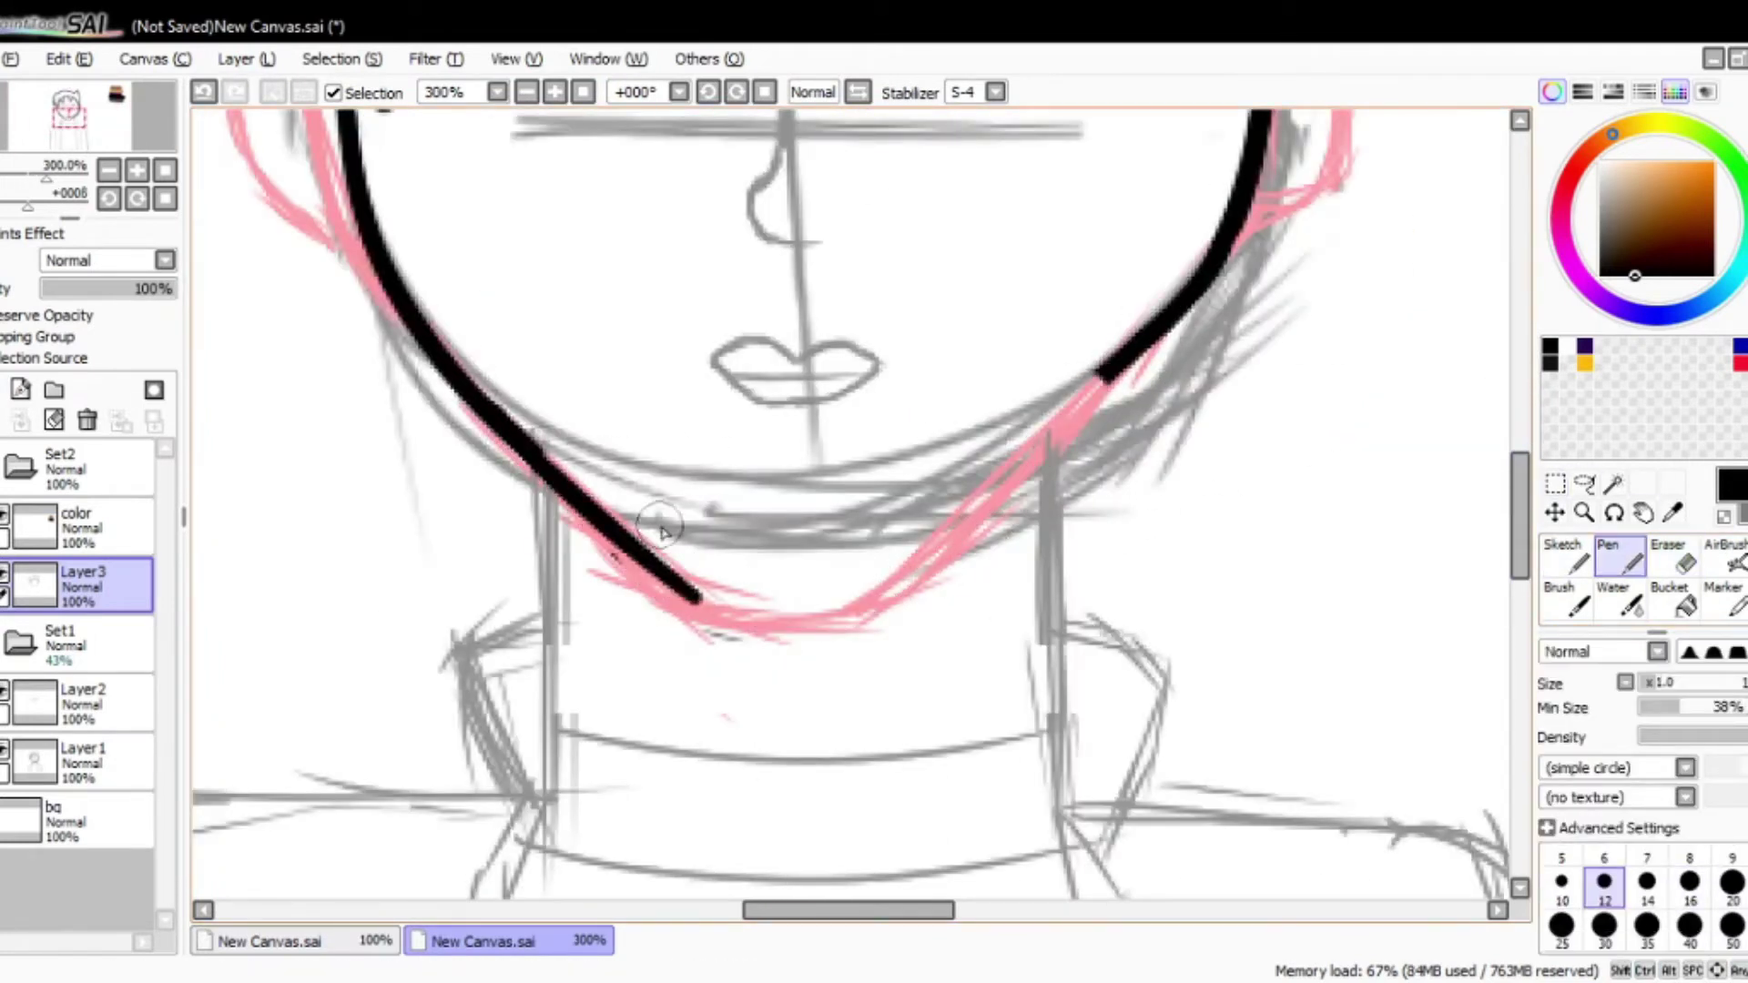
pyautogui.moveTo(692, 588); pyautogui.dragTo(968, 513)
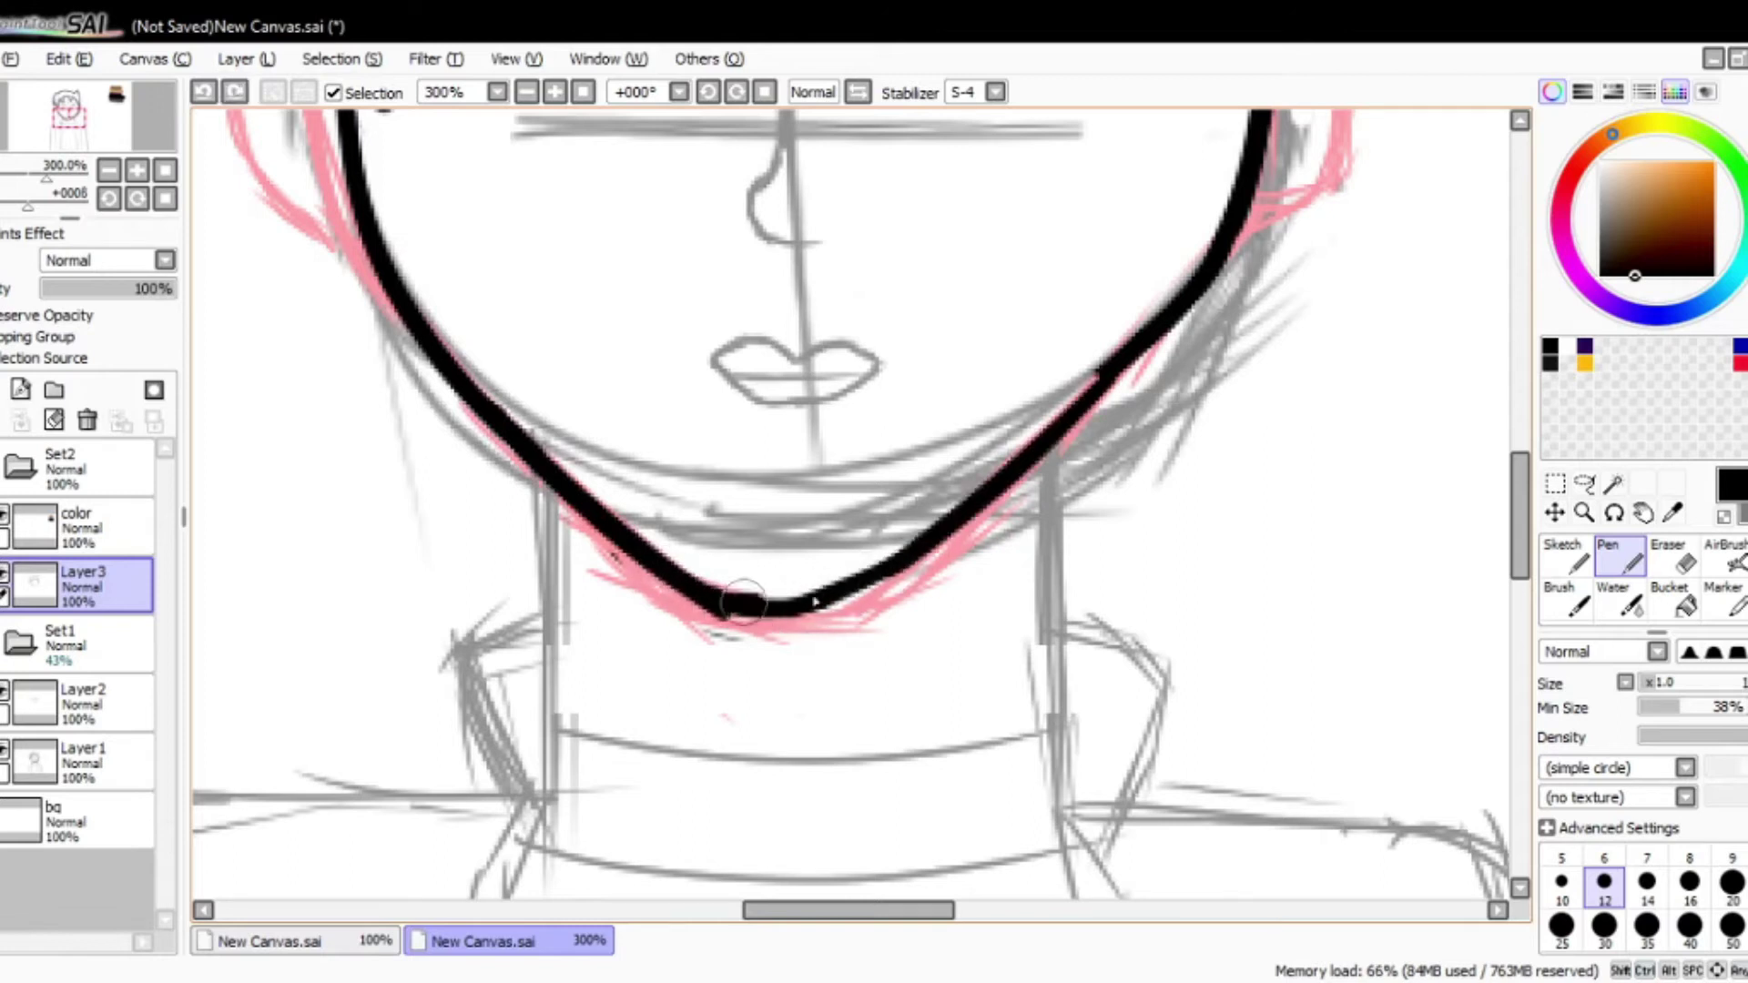
pyautogui.press('e')
pyautogui.press('n')
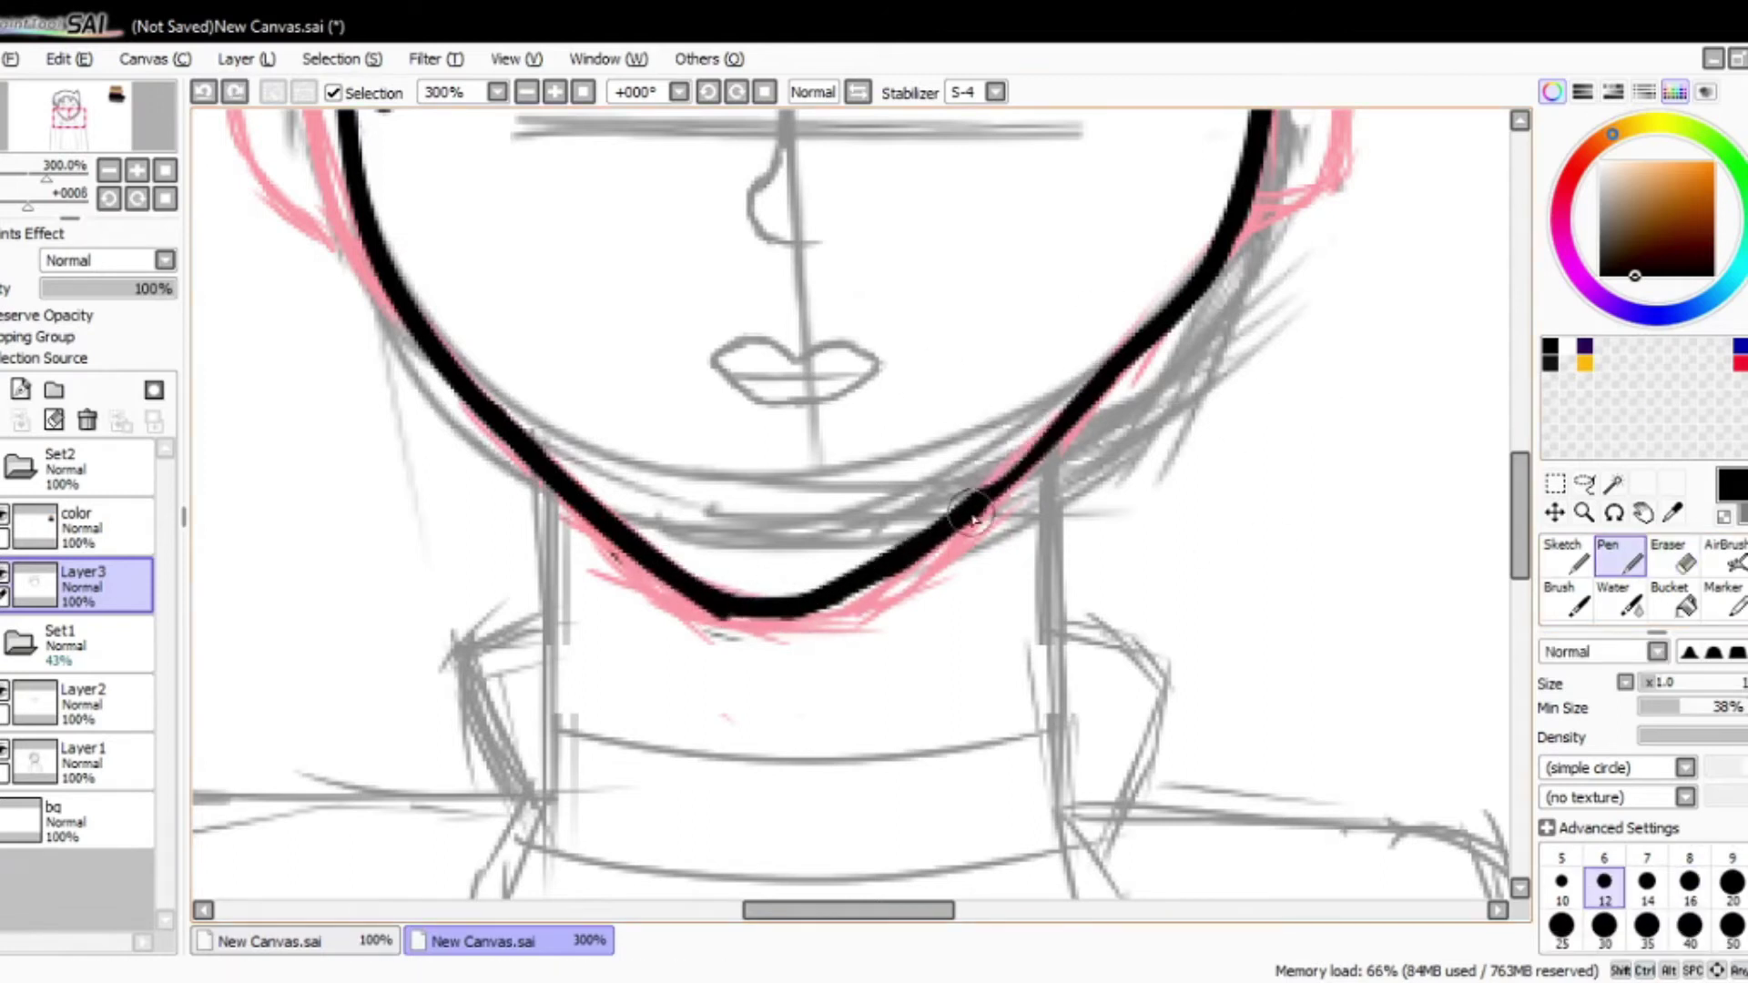
pyautogui.scroll(-1, 1287, 455)
pyautogui.scroll(1, 1222, 292)
pyautogui.hotkey('ctrl', 'z')
pyautogui.press('e')
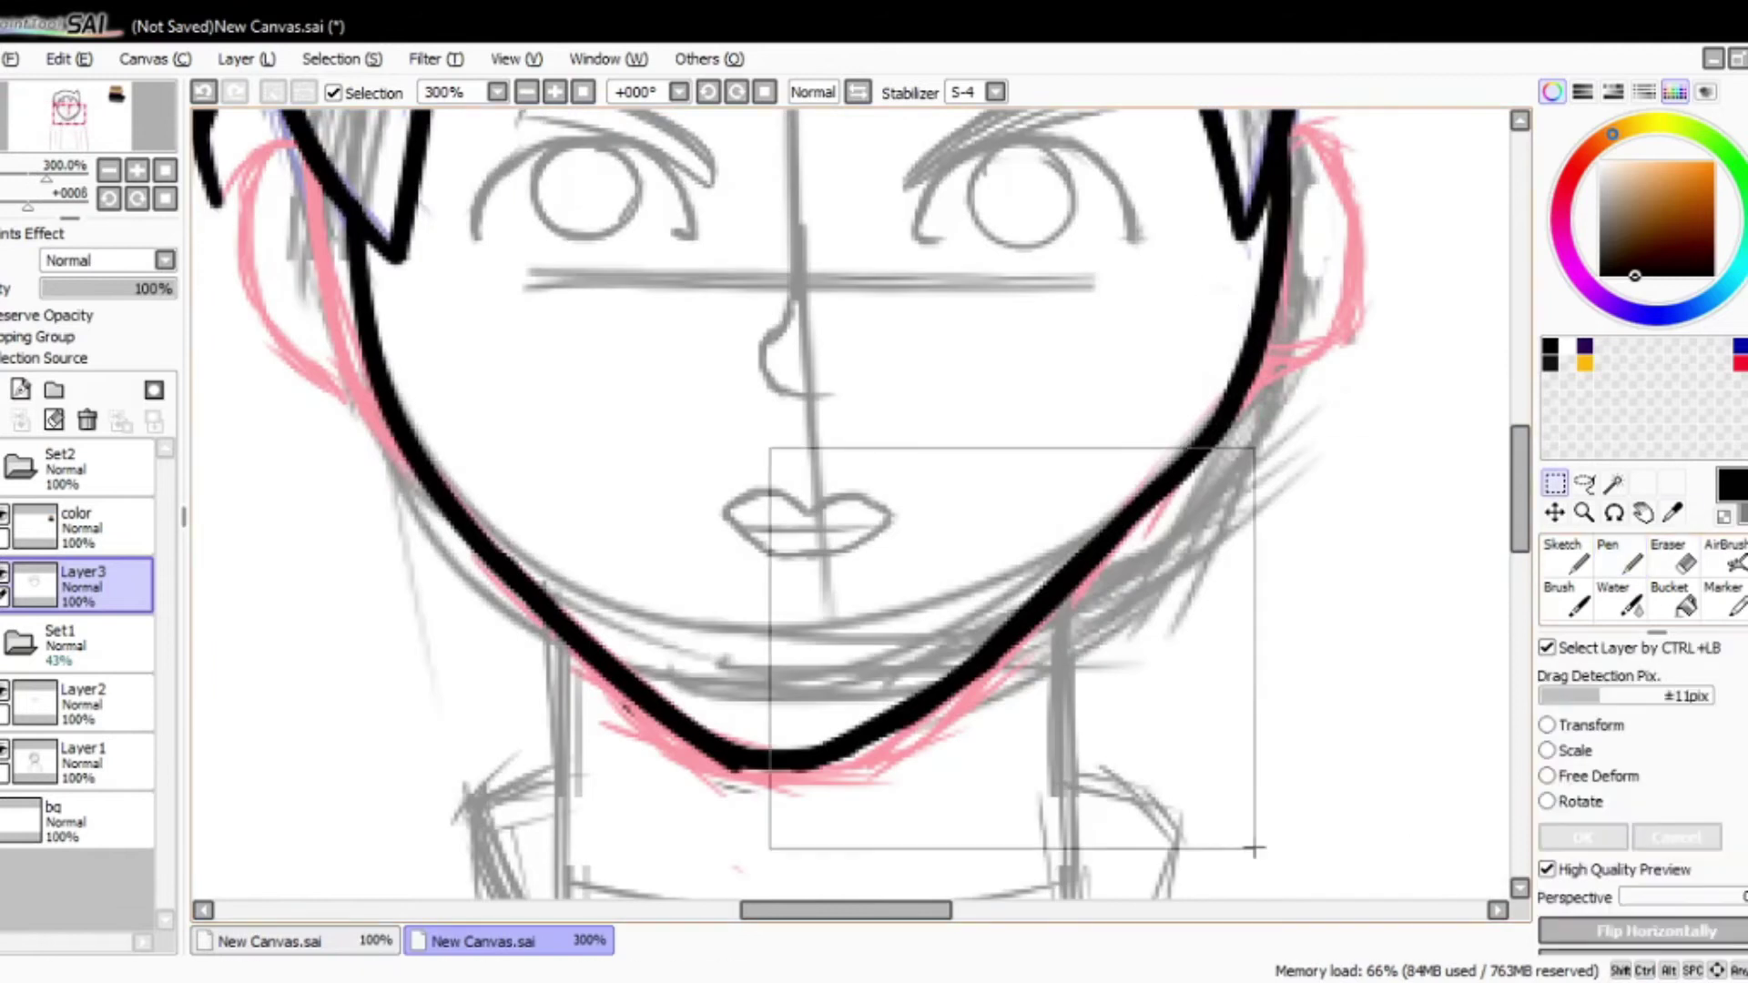
# Step: Redraw the right jaw in a wider curve from the cheek down to the chin and smooth its join with the left jaw
pyautogui.press('n')
pyautogui.moveTo(1275, 392); pyautogui.dragTo(1308, 244)
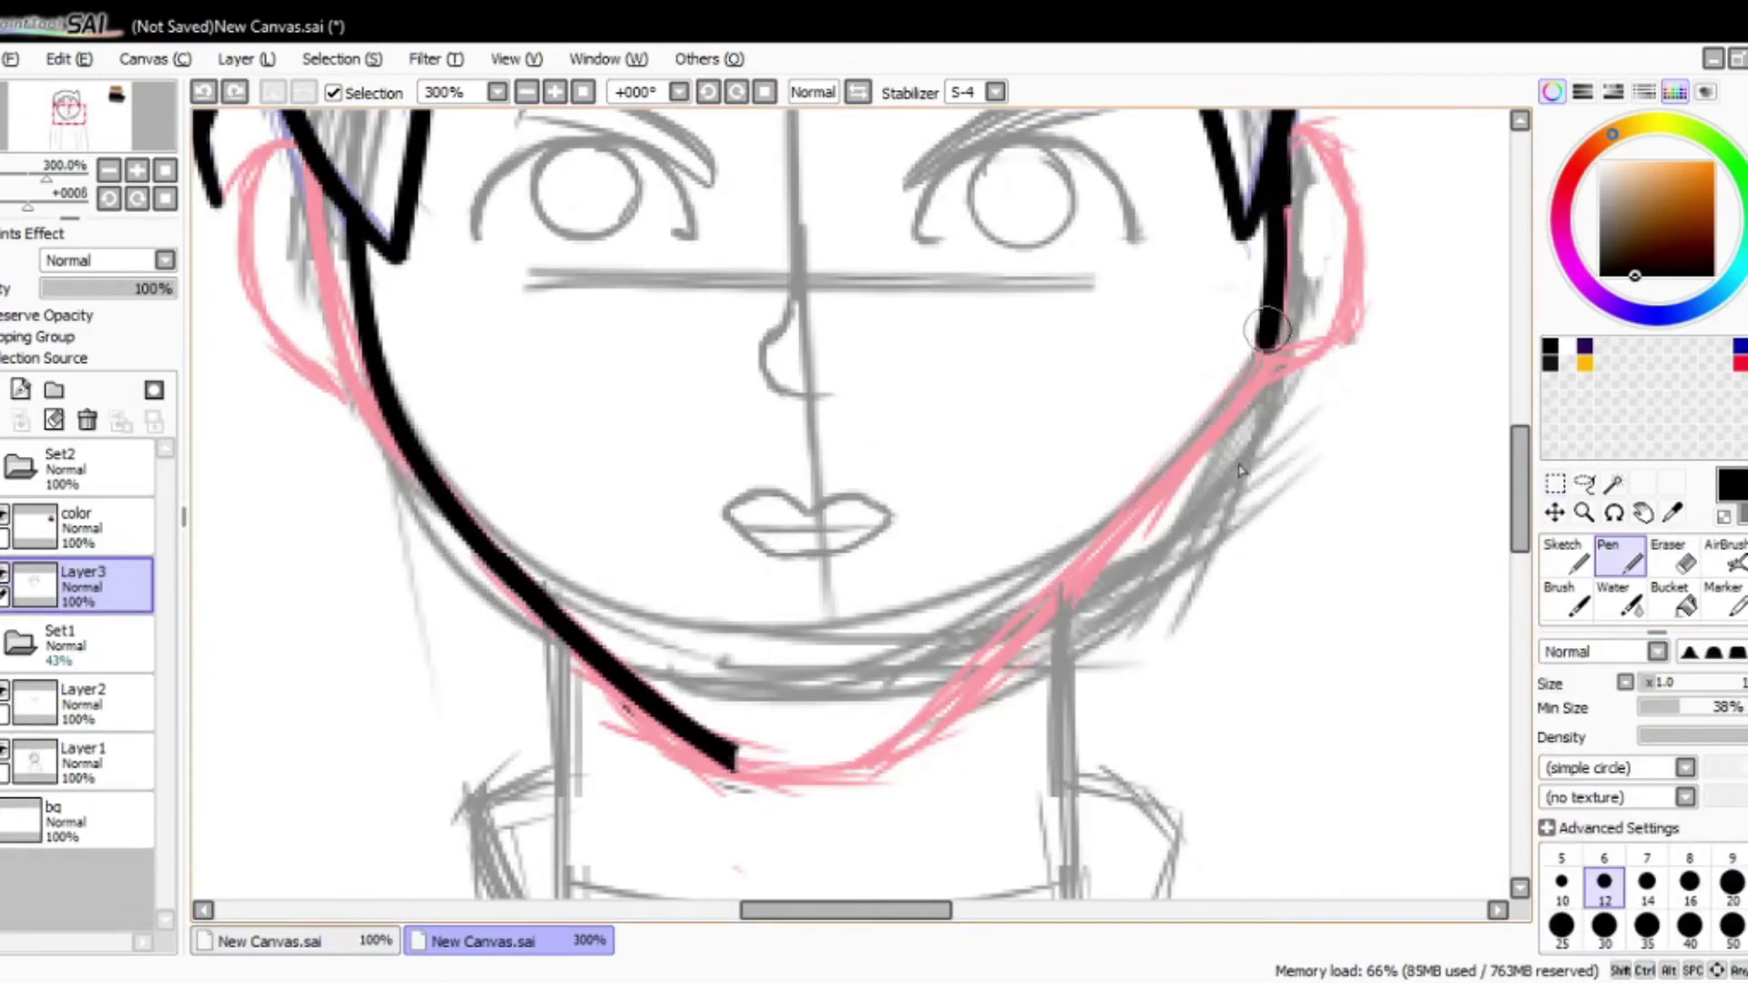
pyautogui.moveTo(1268, 338); pyautogui.dragTo(921, 742)
pyautogui.press('e')
pyautogui.press('n')
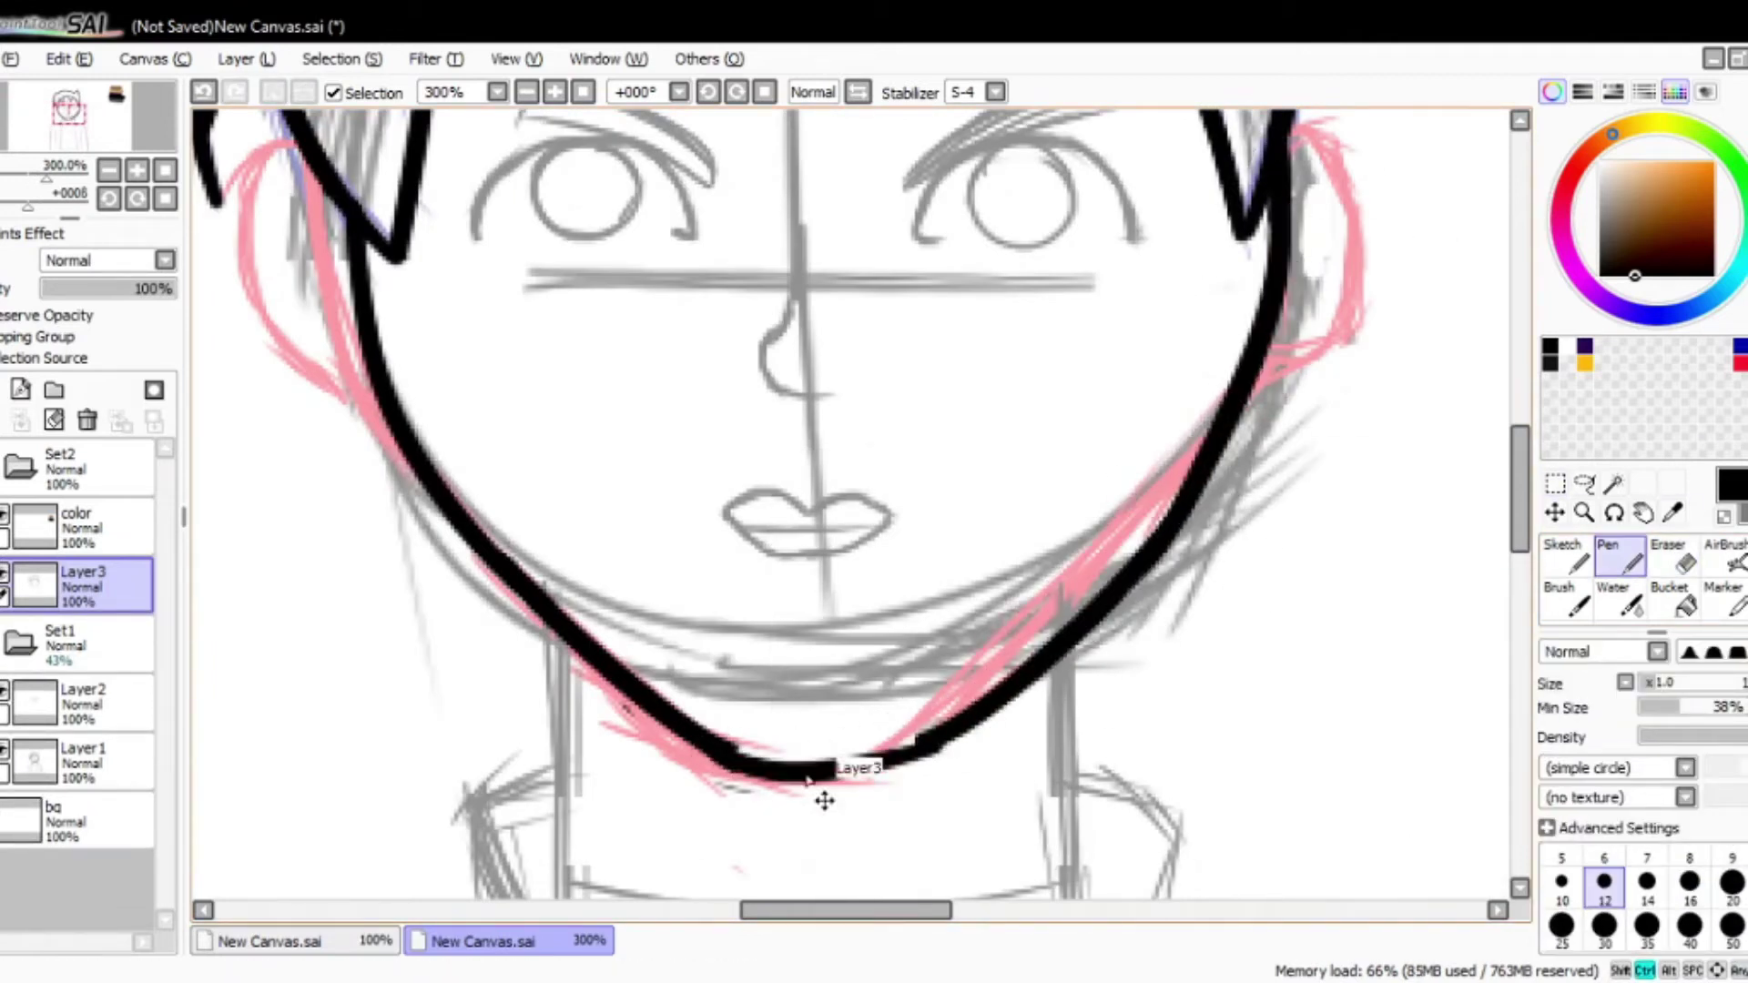
pyautogui.scroll(2, 921, 644)
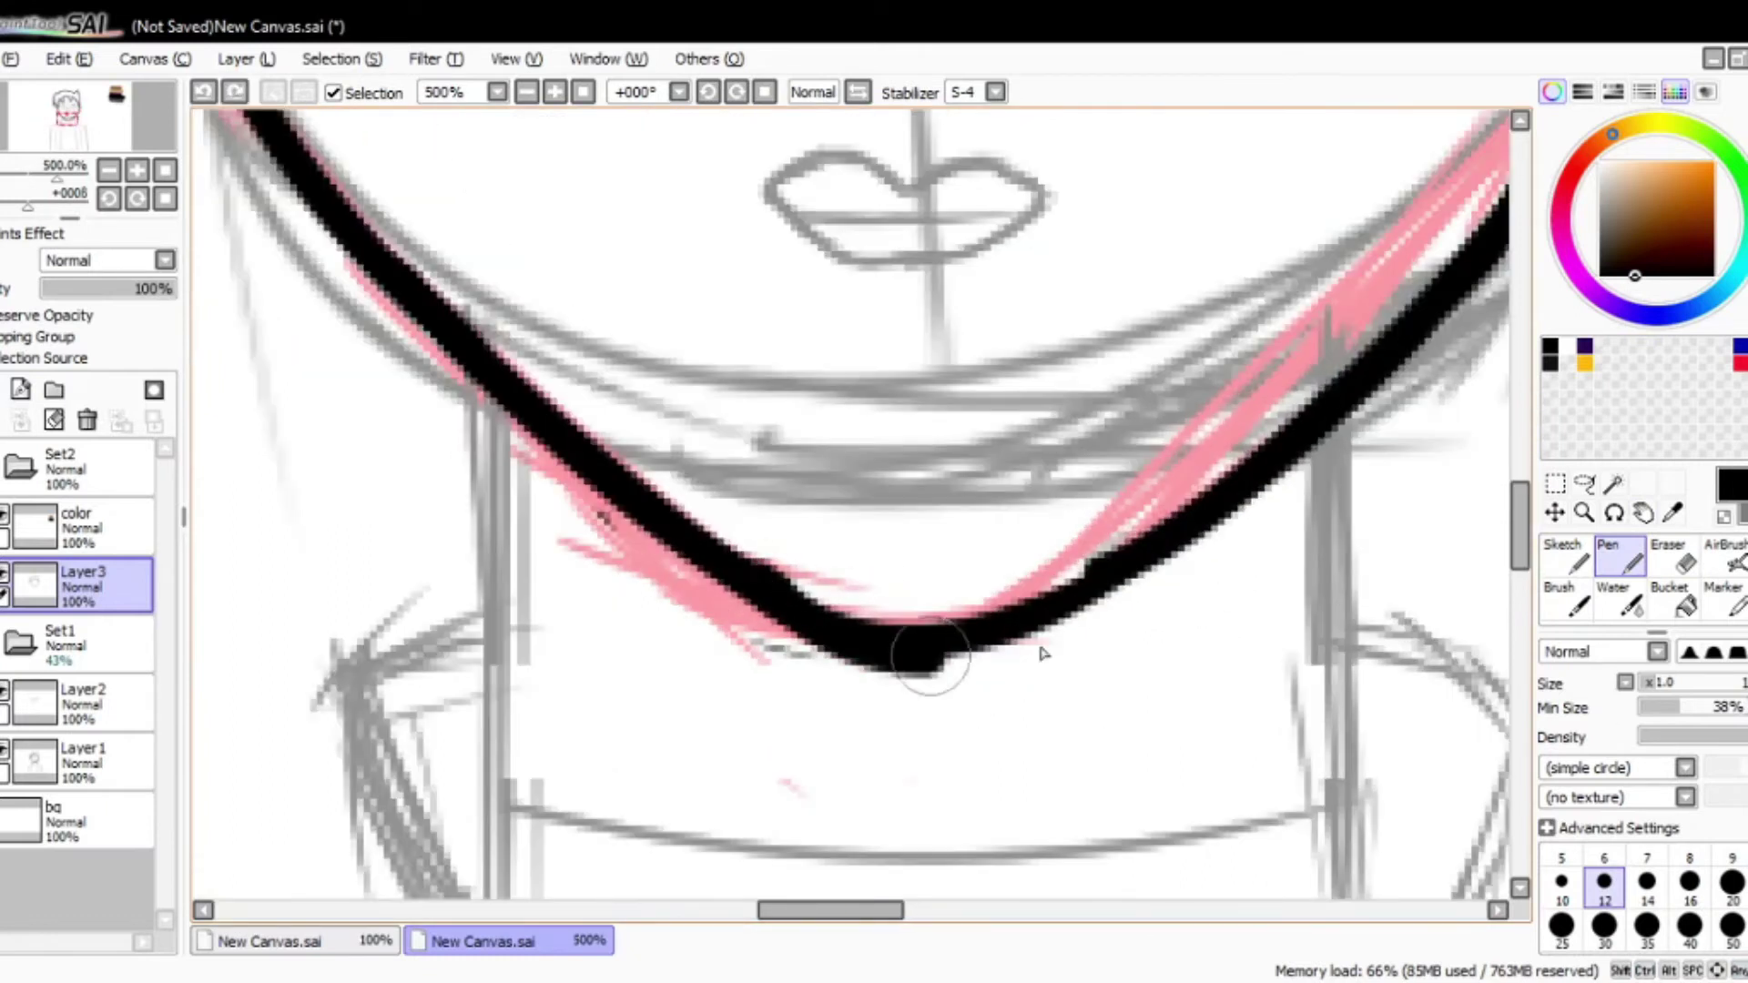
pyautogui.scroll(-1, 860, 619)
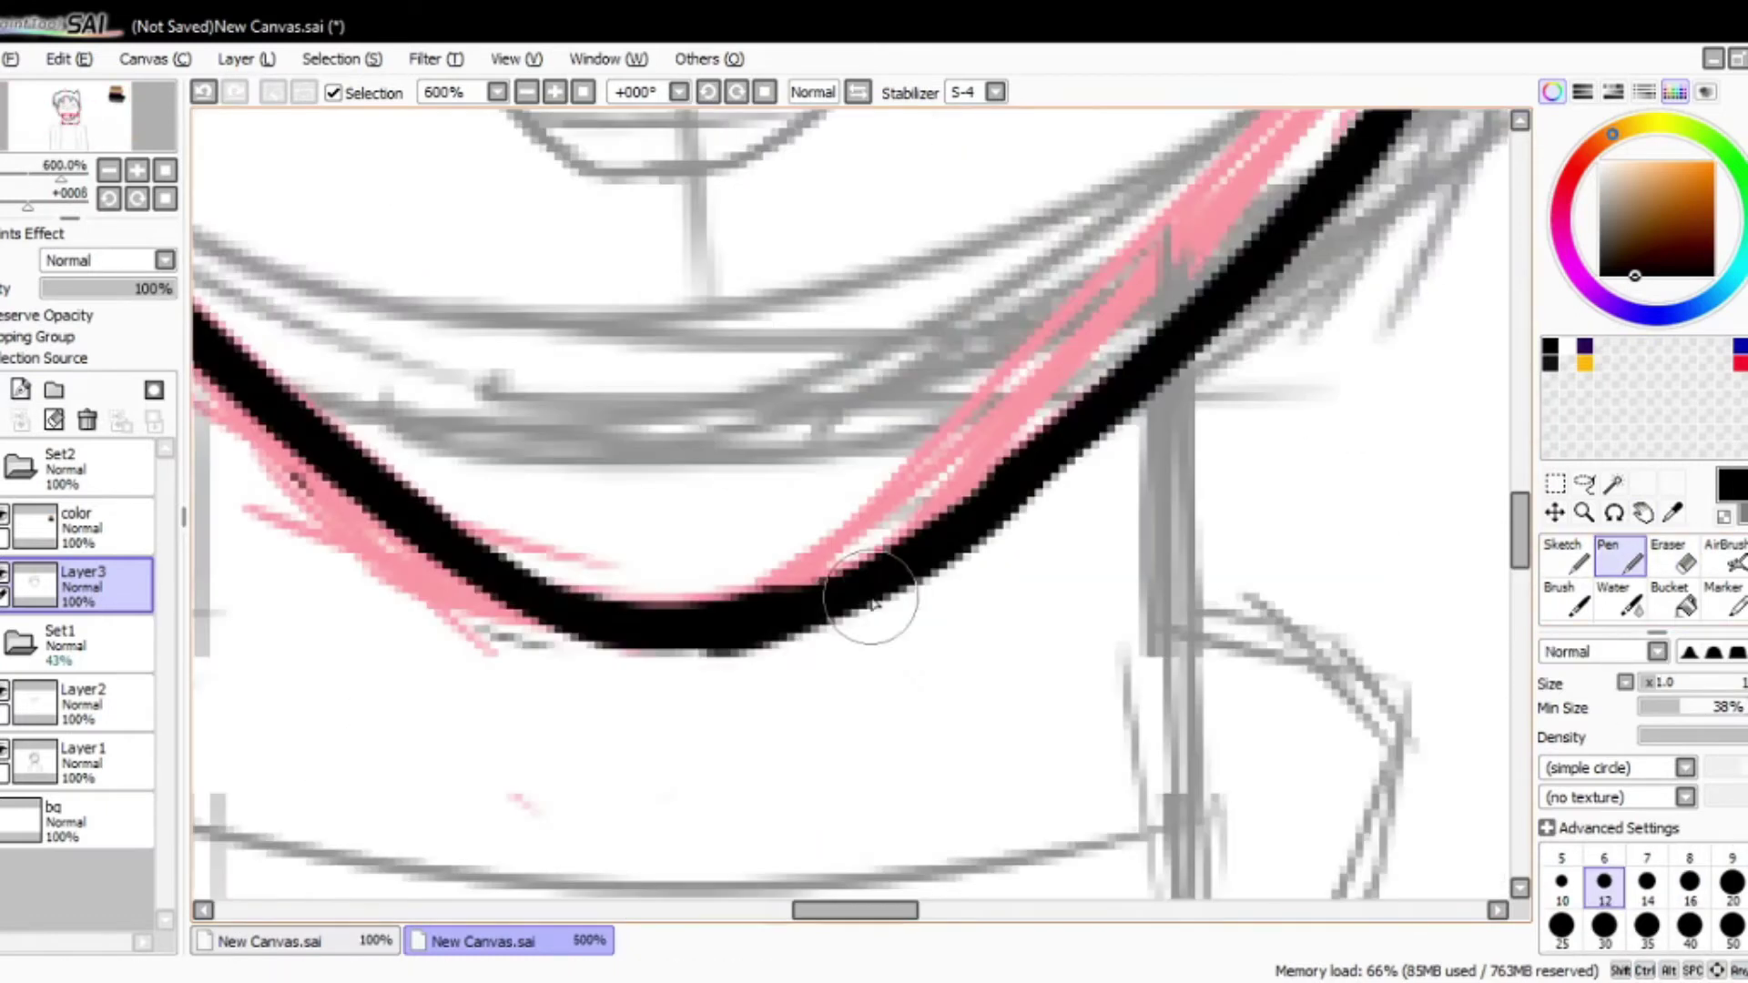
pyautogui.press('e')
pyautogui.press('n')
pyautogui.scroll(-4, 706, 543)
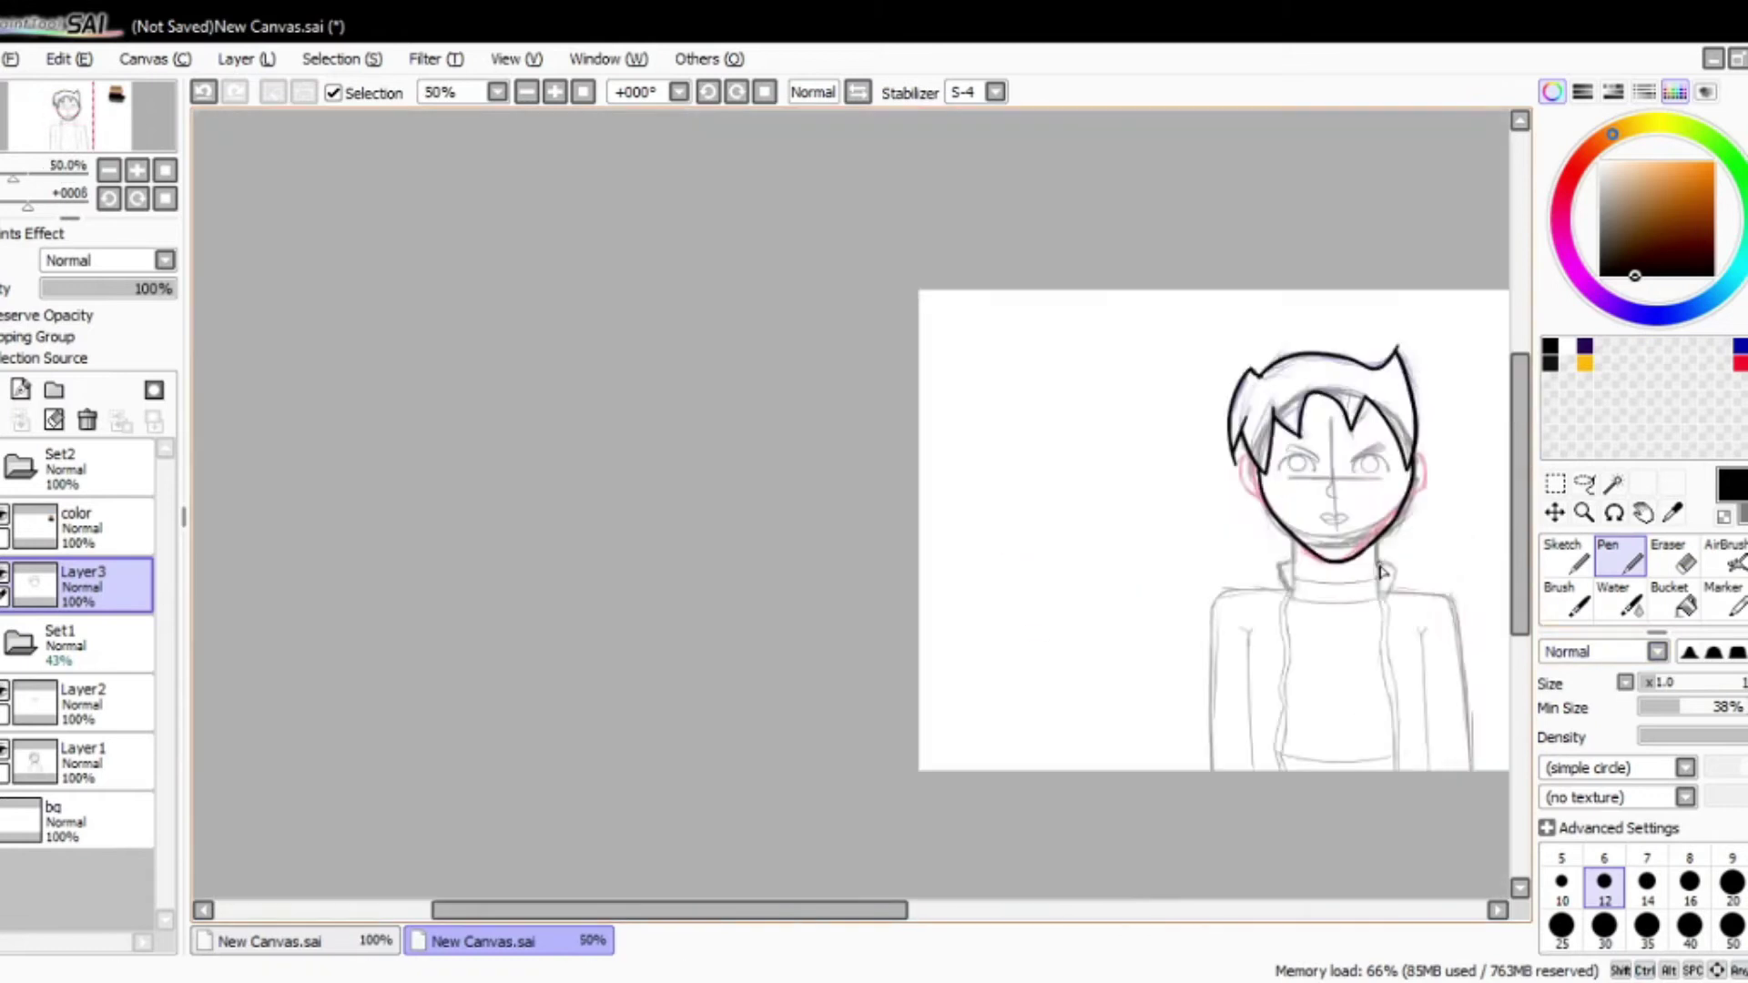
# Step: Try inking both sides of the neck from the jaw down to the collar with the Pen at size 16
pyautogui.scroll(4, 1054, 312)
pyautogui.click(1690, 882)
pyautogui.scroll(-1, 1308, 359)
pyautogui.moveTo(1061, 173); pyautogui.dragTo(1083, 665)
pyautogui.hotkey('ctrl', 'z')
pyautogui.hotkey('ctrl', 'y')
pyautogui.moveTo(387, 118); pyautogui.dragTo(417, 459)
pyautogui.hotkey('ctrl', 'z')
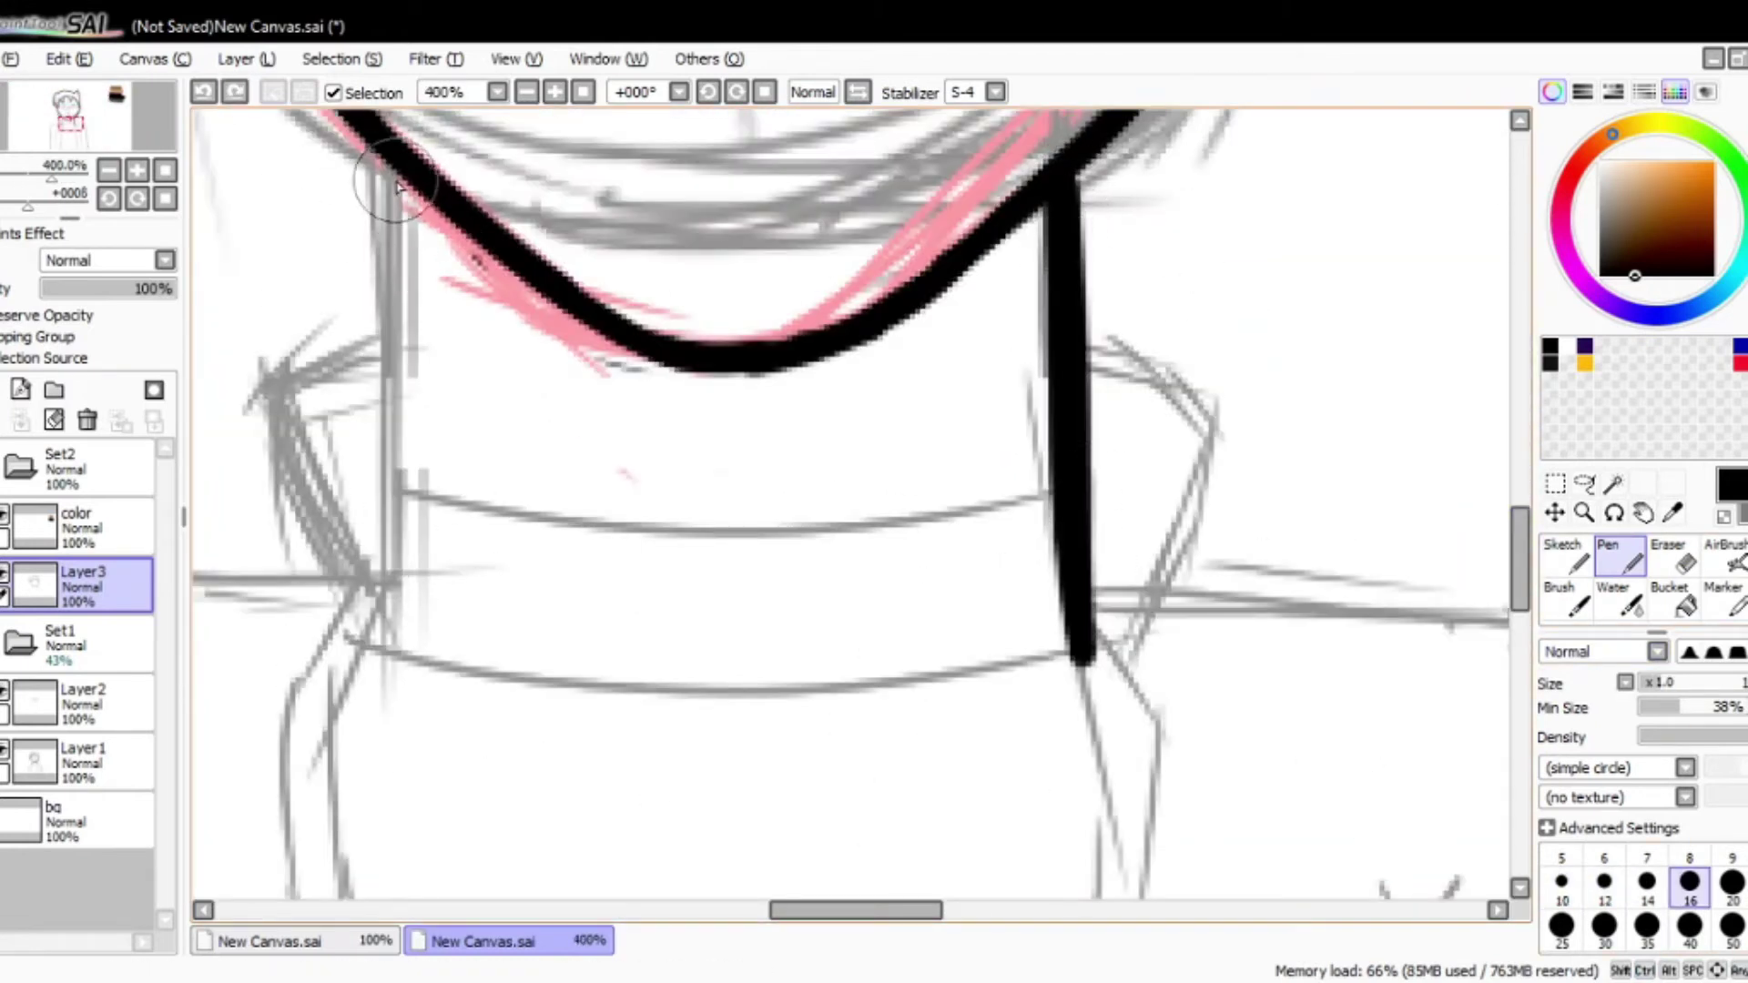
pyautogui.moveTo(396, 187); pyautogui.dragTo(405, 674)
pyautogui.scroll(-4, 406, 673)
pyautogui.scroll(4, 1001, 364)
# Step: Ink the outlines of both ears over the pink guides with the Pen at size 12
pyautogui.scroll(-4, 1504, 797)
pyautogui.scroll(4, 1504, 797)
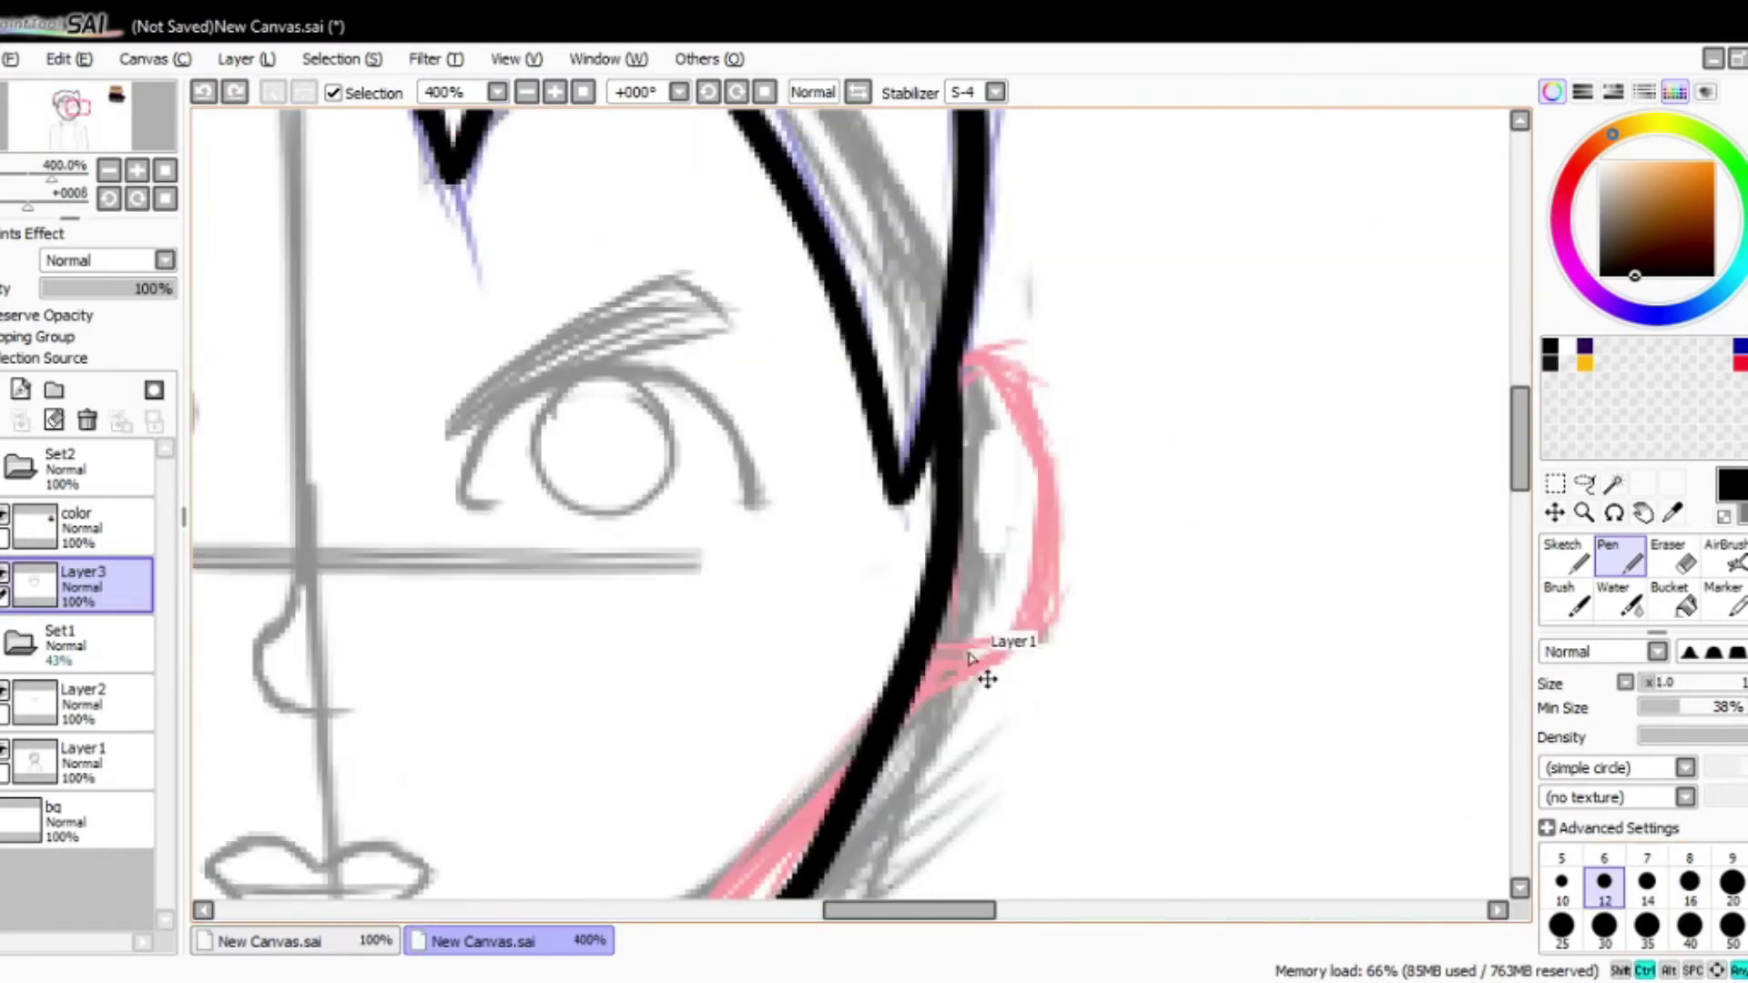
pyautogui.scroll(-4, 1046, 462)
pyautogui.scroll(4, 917, 507)
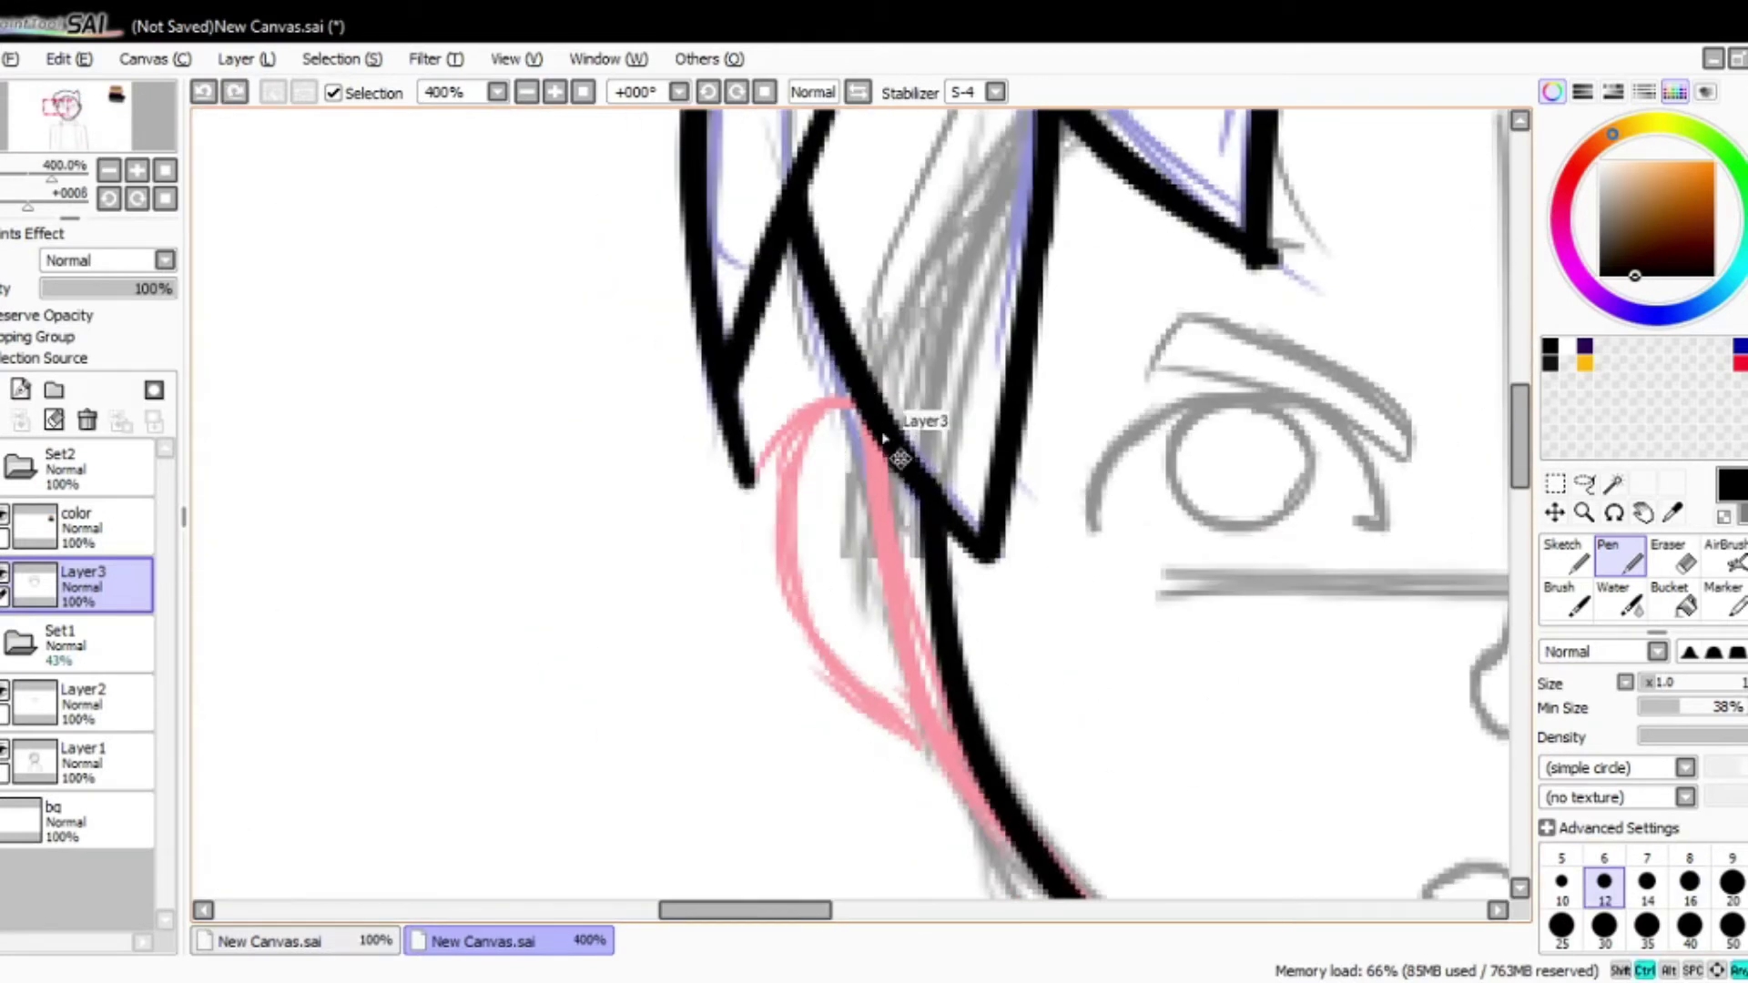
pyautogui.moveTo(884, 439); pyautogui.dragTo(665, 364)
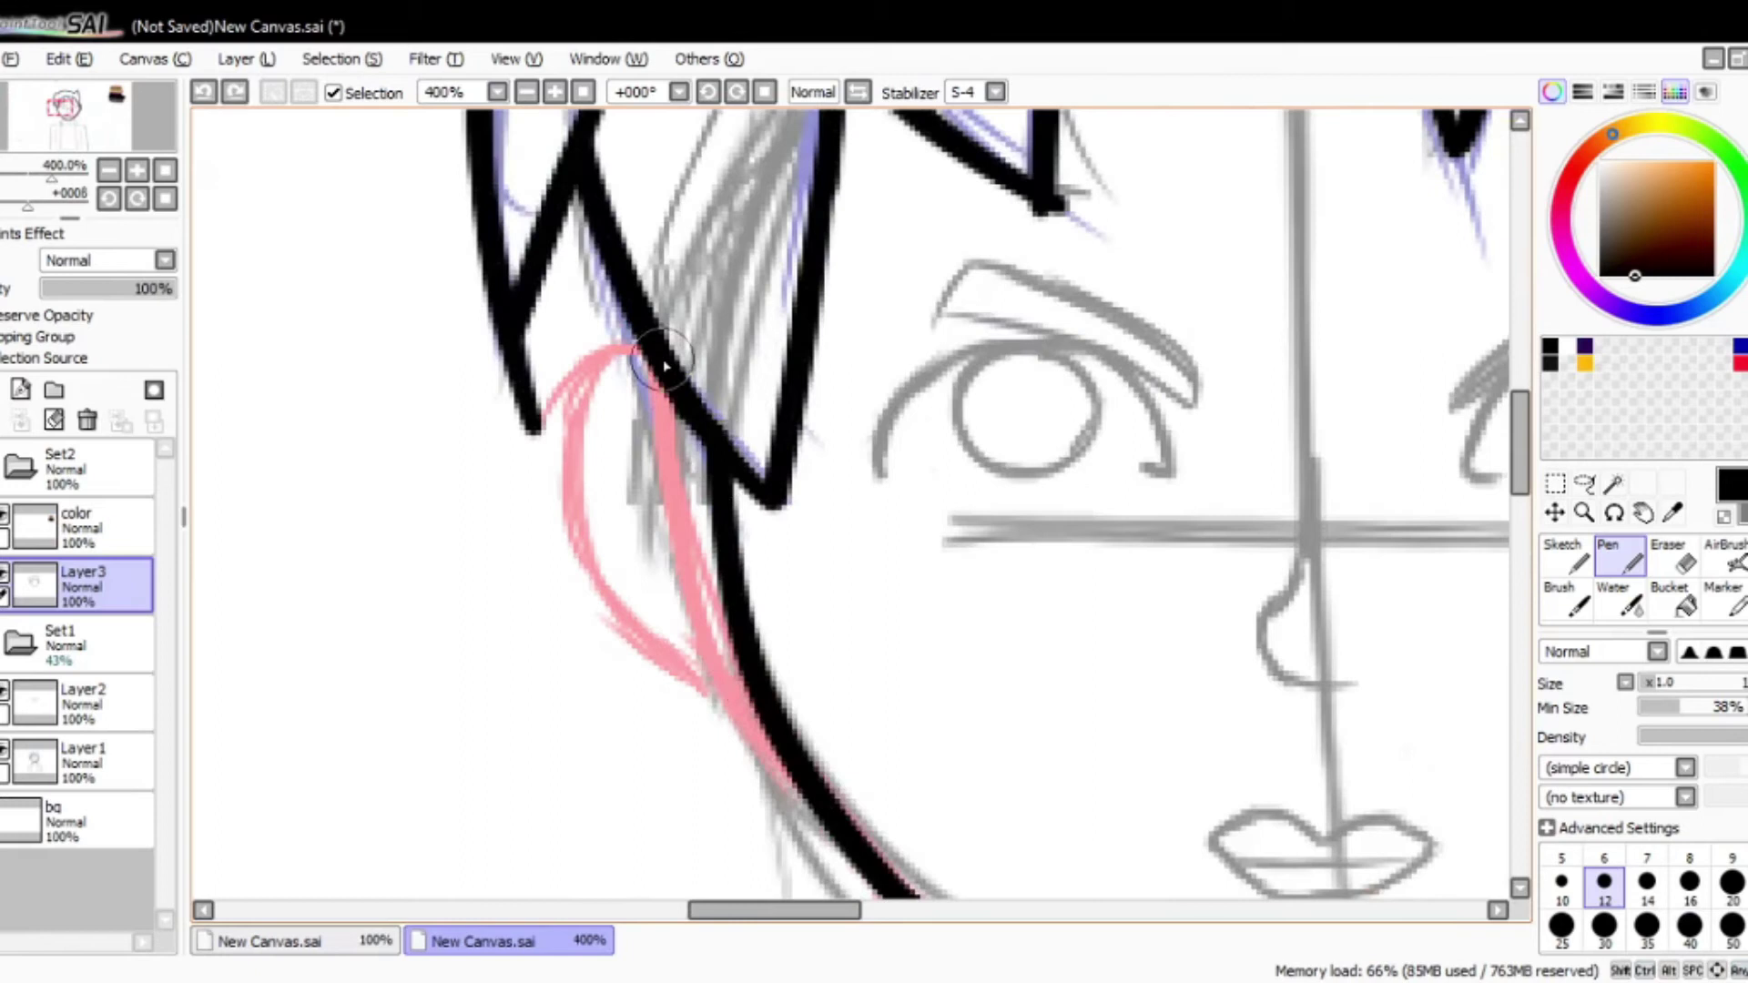
pyautogui.scroll(-4, 664, 364)
pyautogui.scroll(3, 933, 738)
pyautogui.scroll(1, 938, 597)
# Step: Ink both sides of the neck and the curved top edge of the turtleneck collar with the Pen at size 14
pyautogui.press(']')
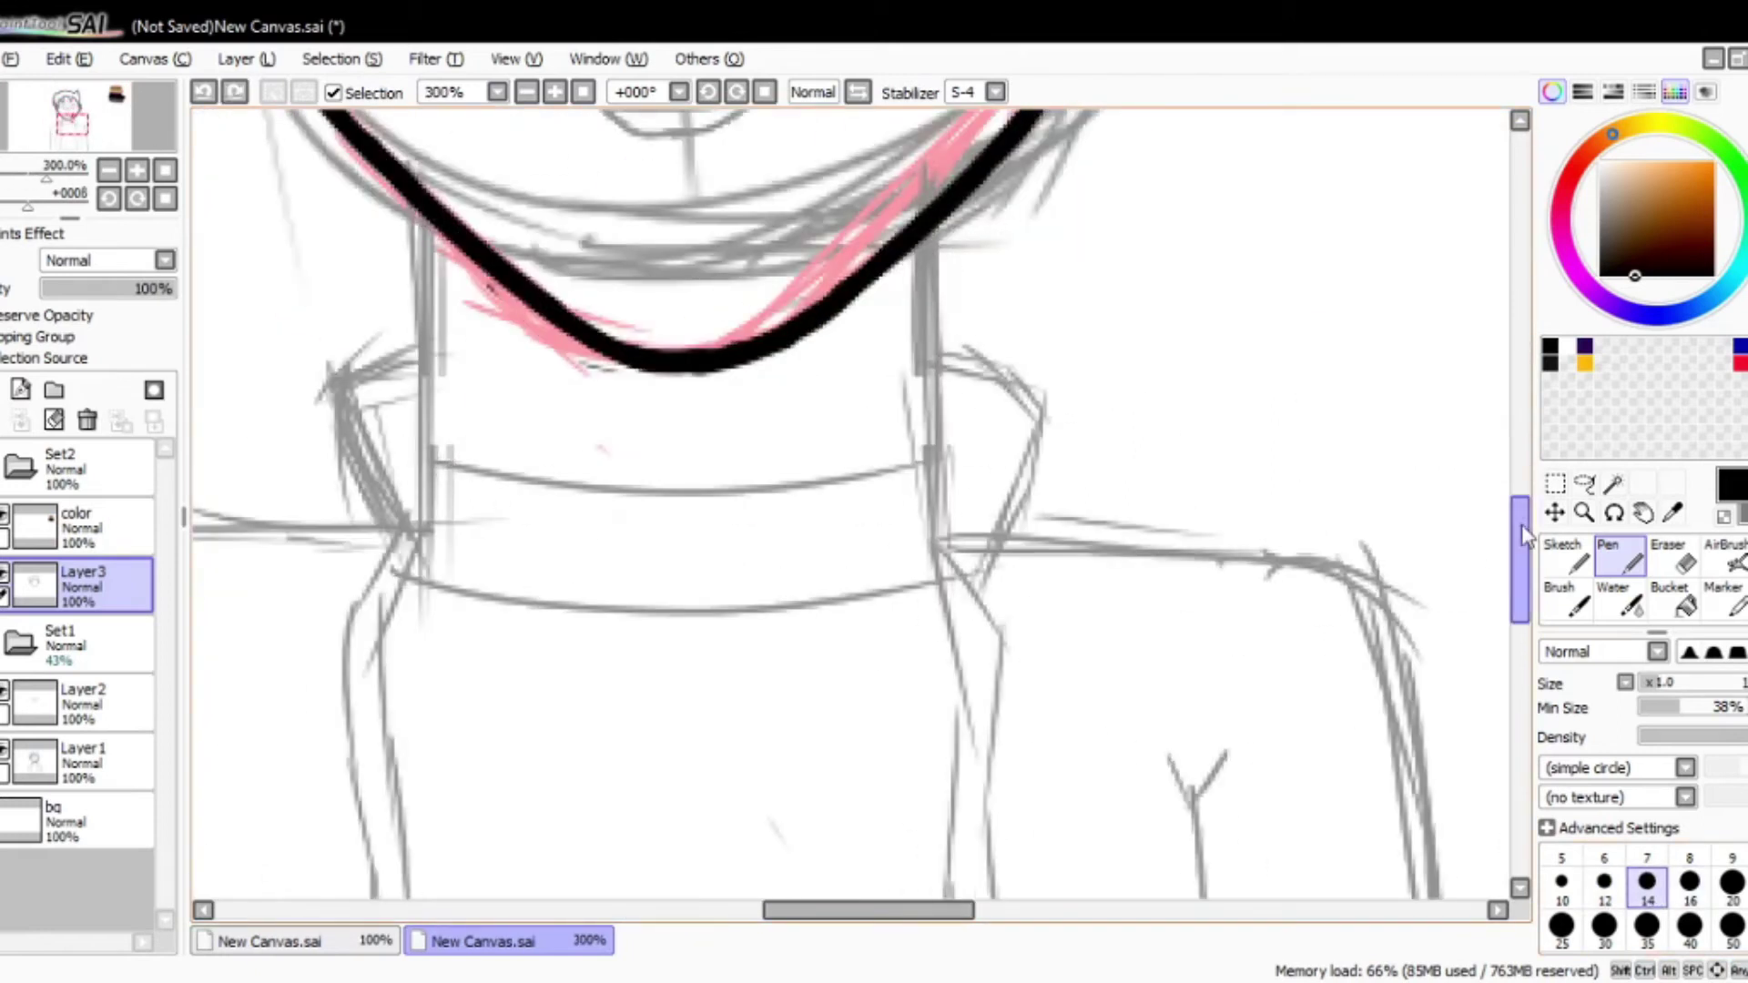
pyautogui.moveTo(1520, 537); pyautogui.dragTo(1520, 519)
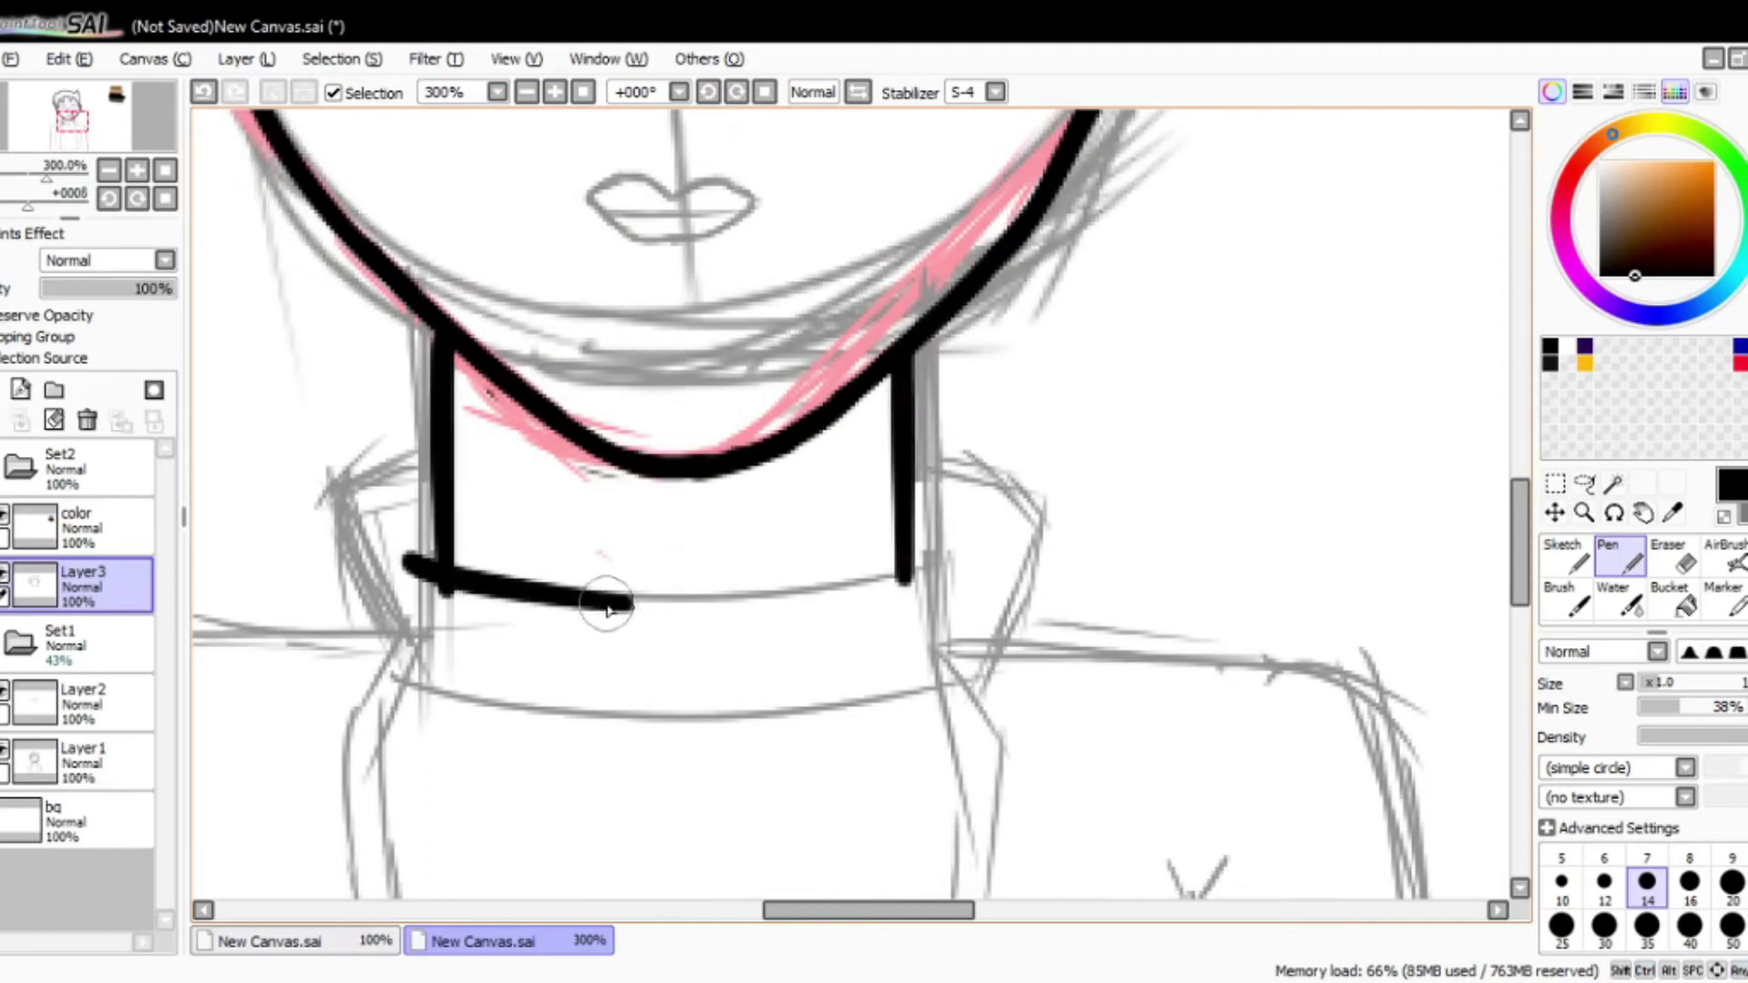
pyautogui.hotkey('ctrl', 'z')
pyautogui.moveTo(410, 563); pyautogui.dragTo(945, 571)
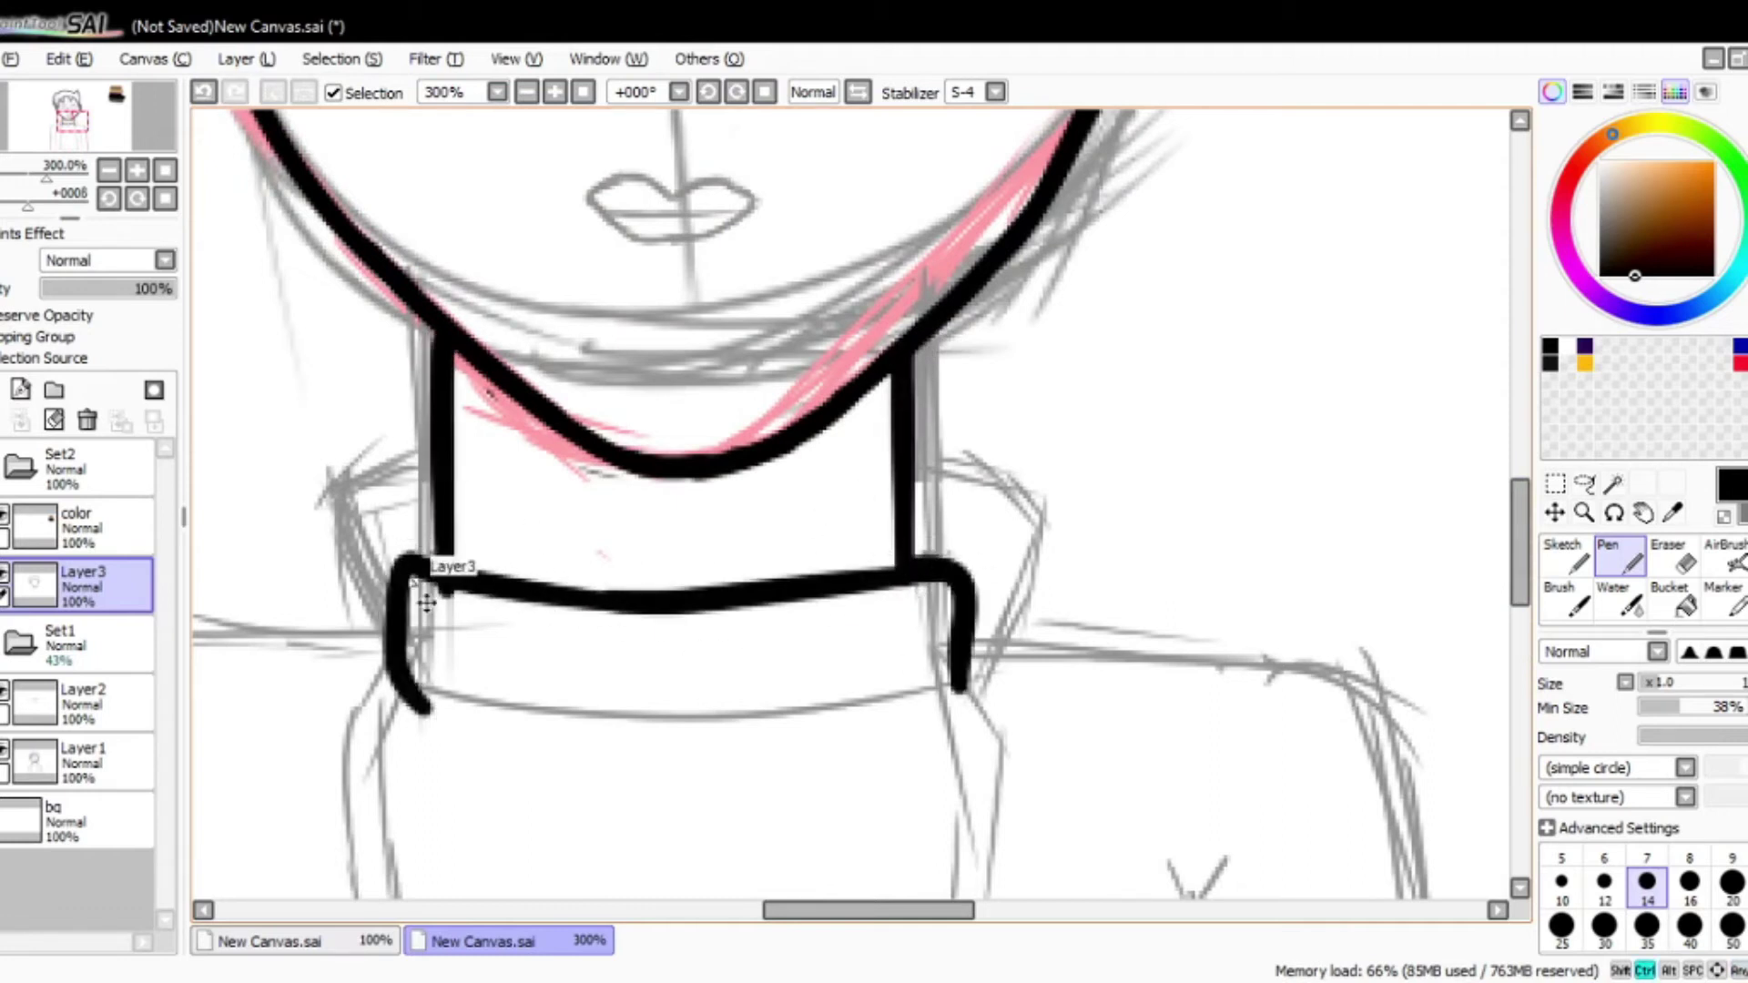
# Step: Ink the turtleneck collar's left side and bottom edge to close the band, and clean its uneven edges with the Eraser
pyautogui.hotkey('ctrl', 'z')
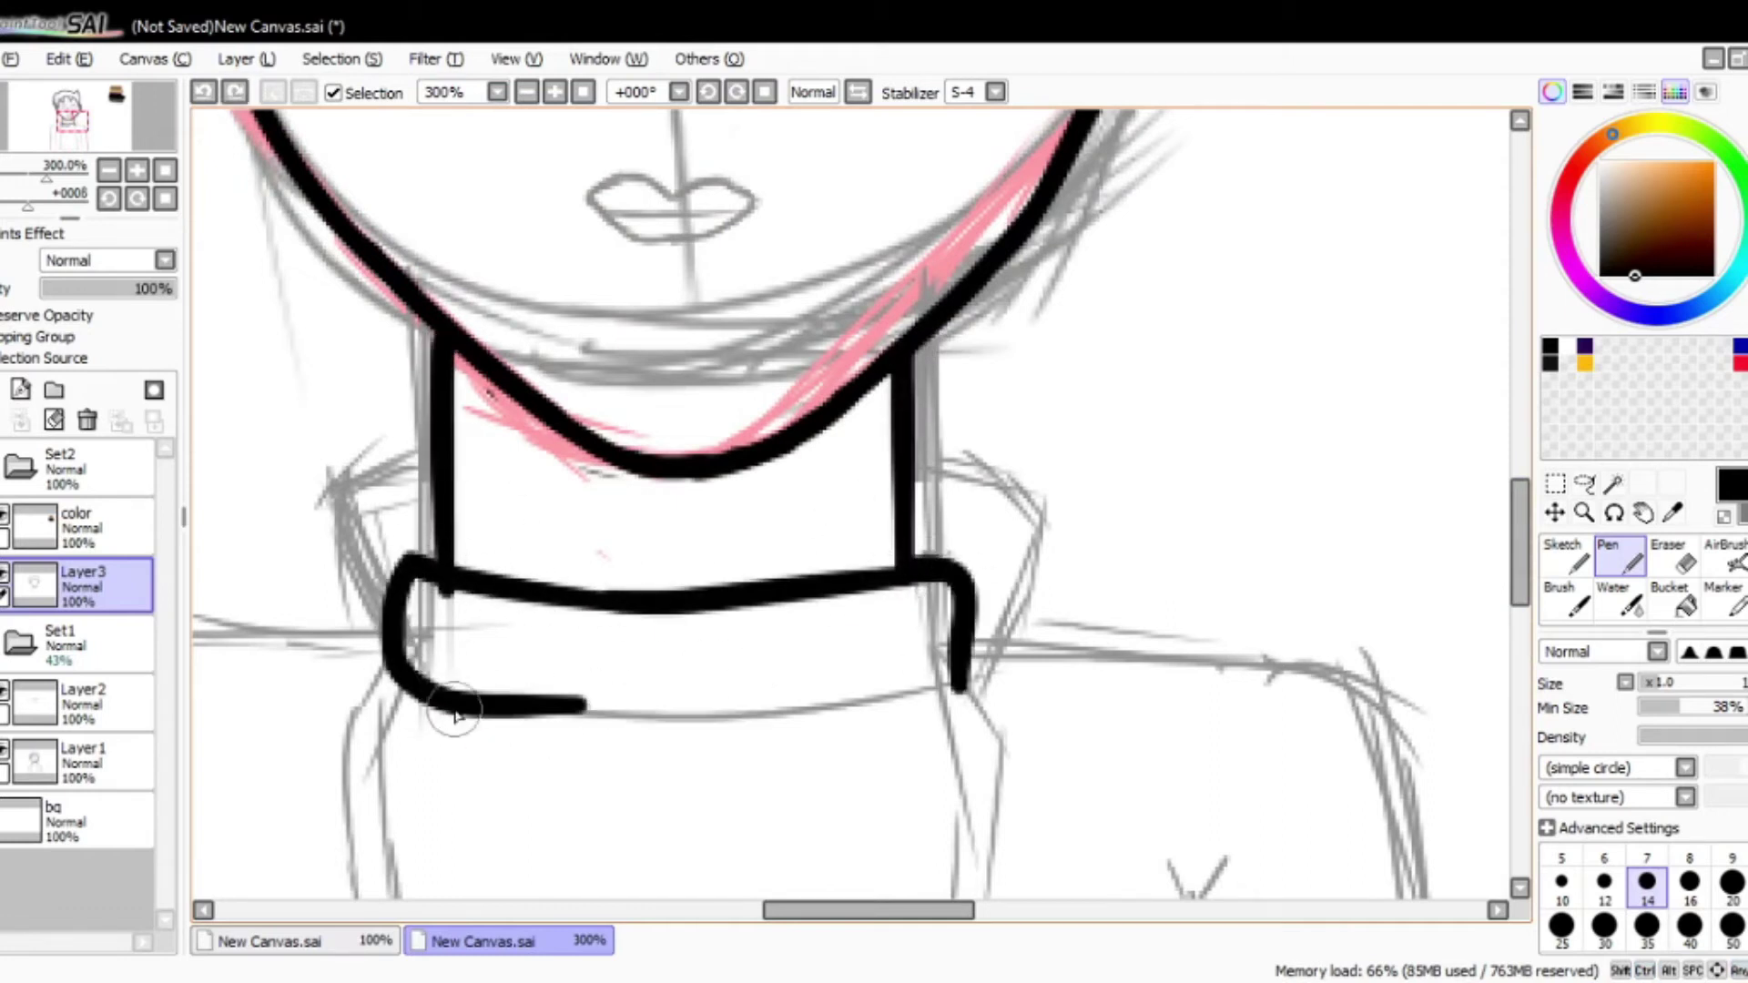
pyautogui.moveTo(428, 701); pyautogui.dragTo(1006, 660)
pyautogui.scroll(-2, 1275, 501)
pyautogui.press('e')
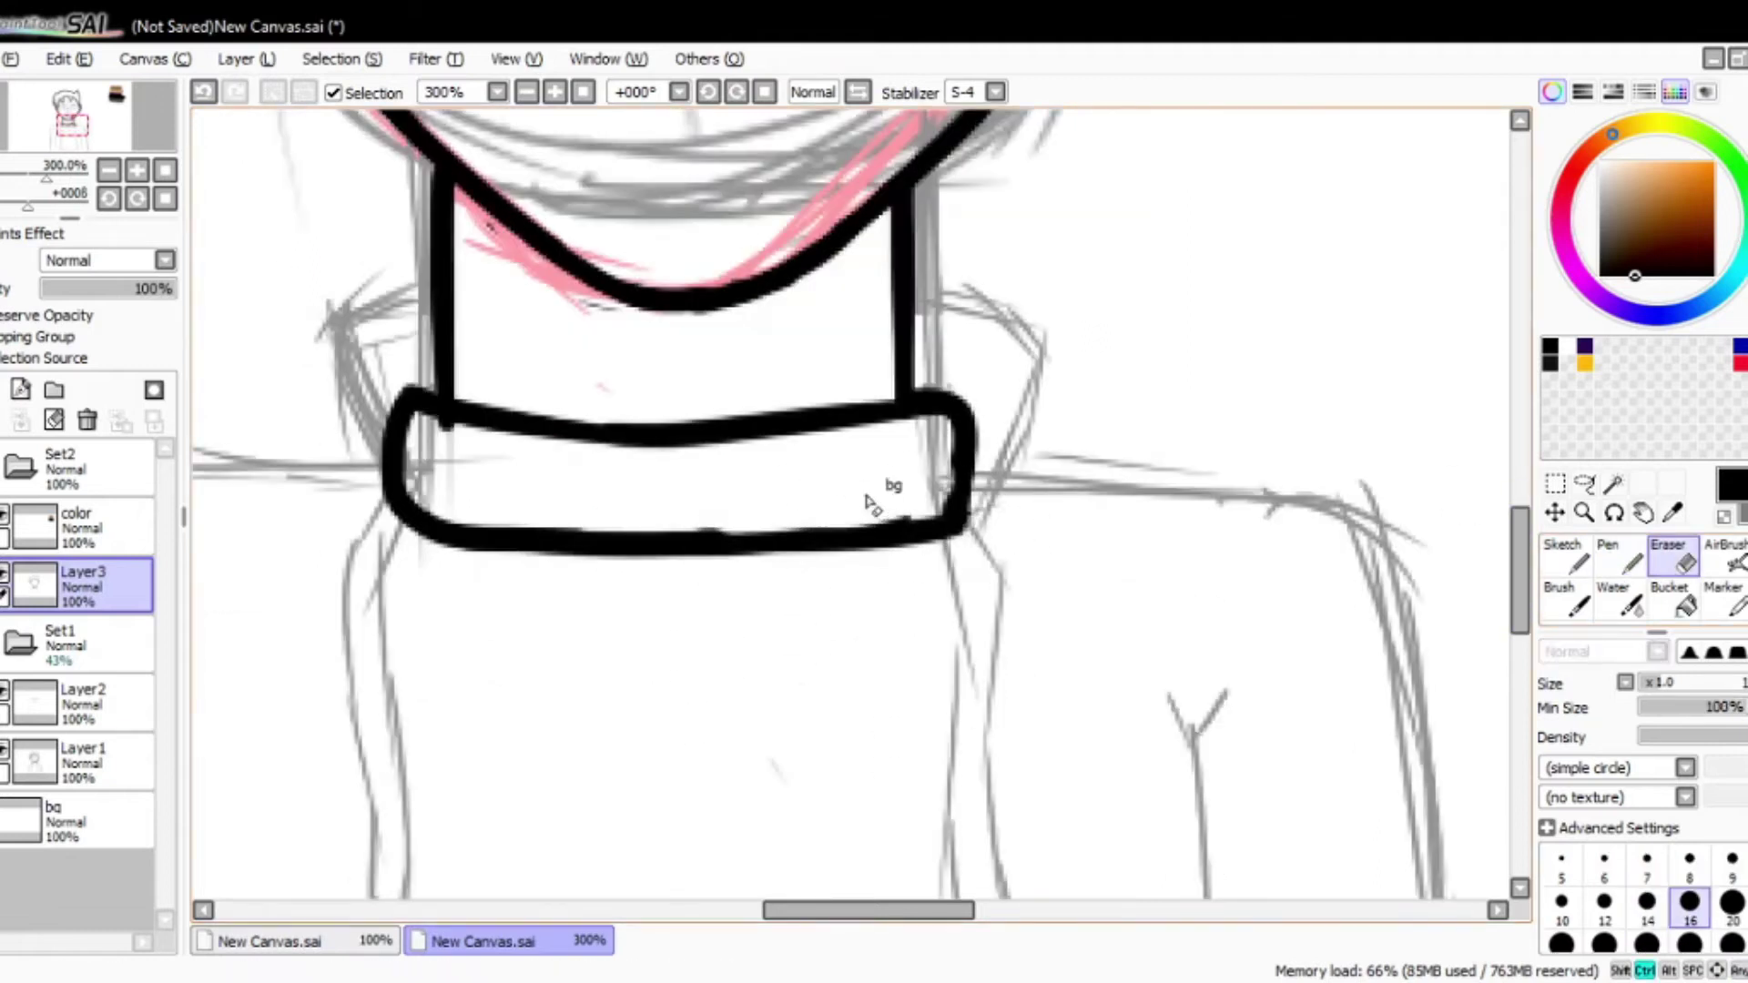
pyautogui.scroll(-2, 1275, 570)
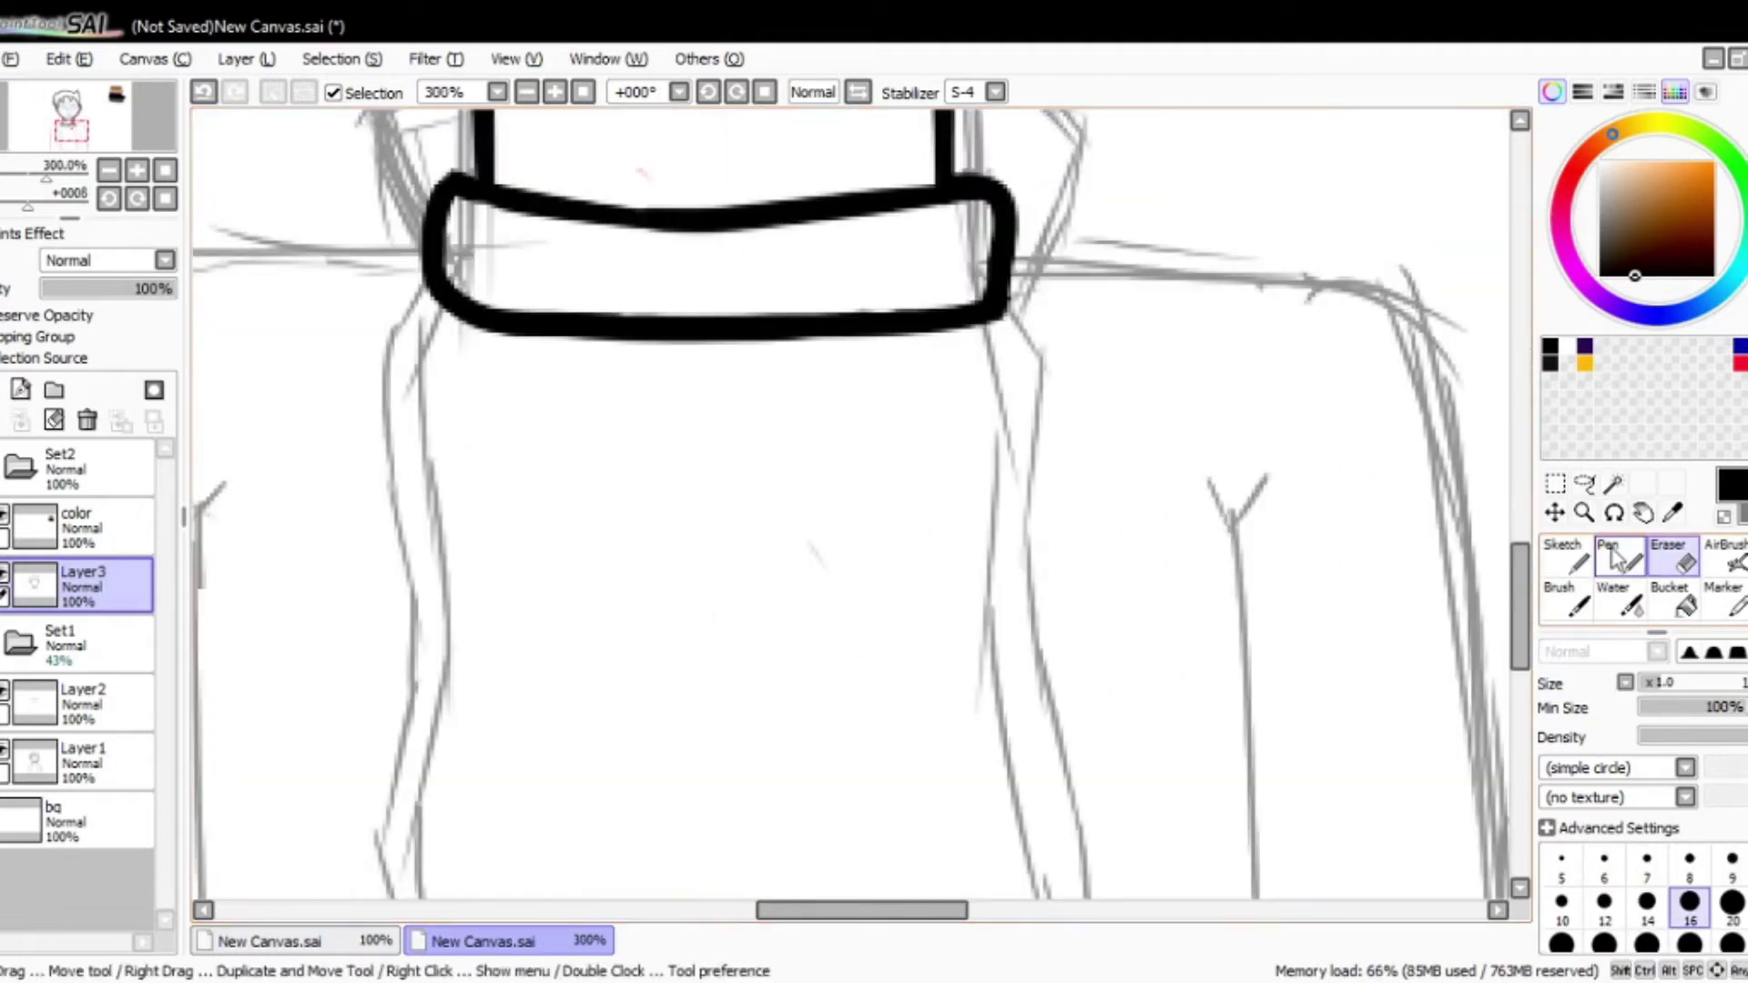
# Step: Try inking the right jacket opening from the collar to the canvas bottom with the Pen at size 12
pyautogui.click(1612, 557)
pyautogui.scroll(-1, 1241, 398)
pyautogui.moveTo(1023, 250); pyautogui.dragTo(1106, 897)
pyautogui.scroll(-5, 1106, 897)
pyautogui.moveTo(897, 673); pyautogui.dragTo(891, 314)
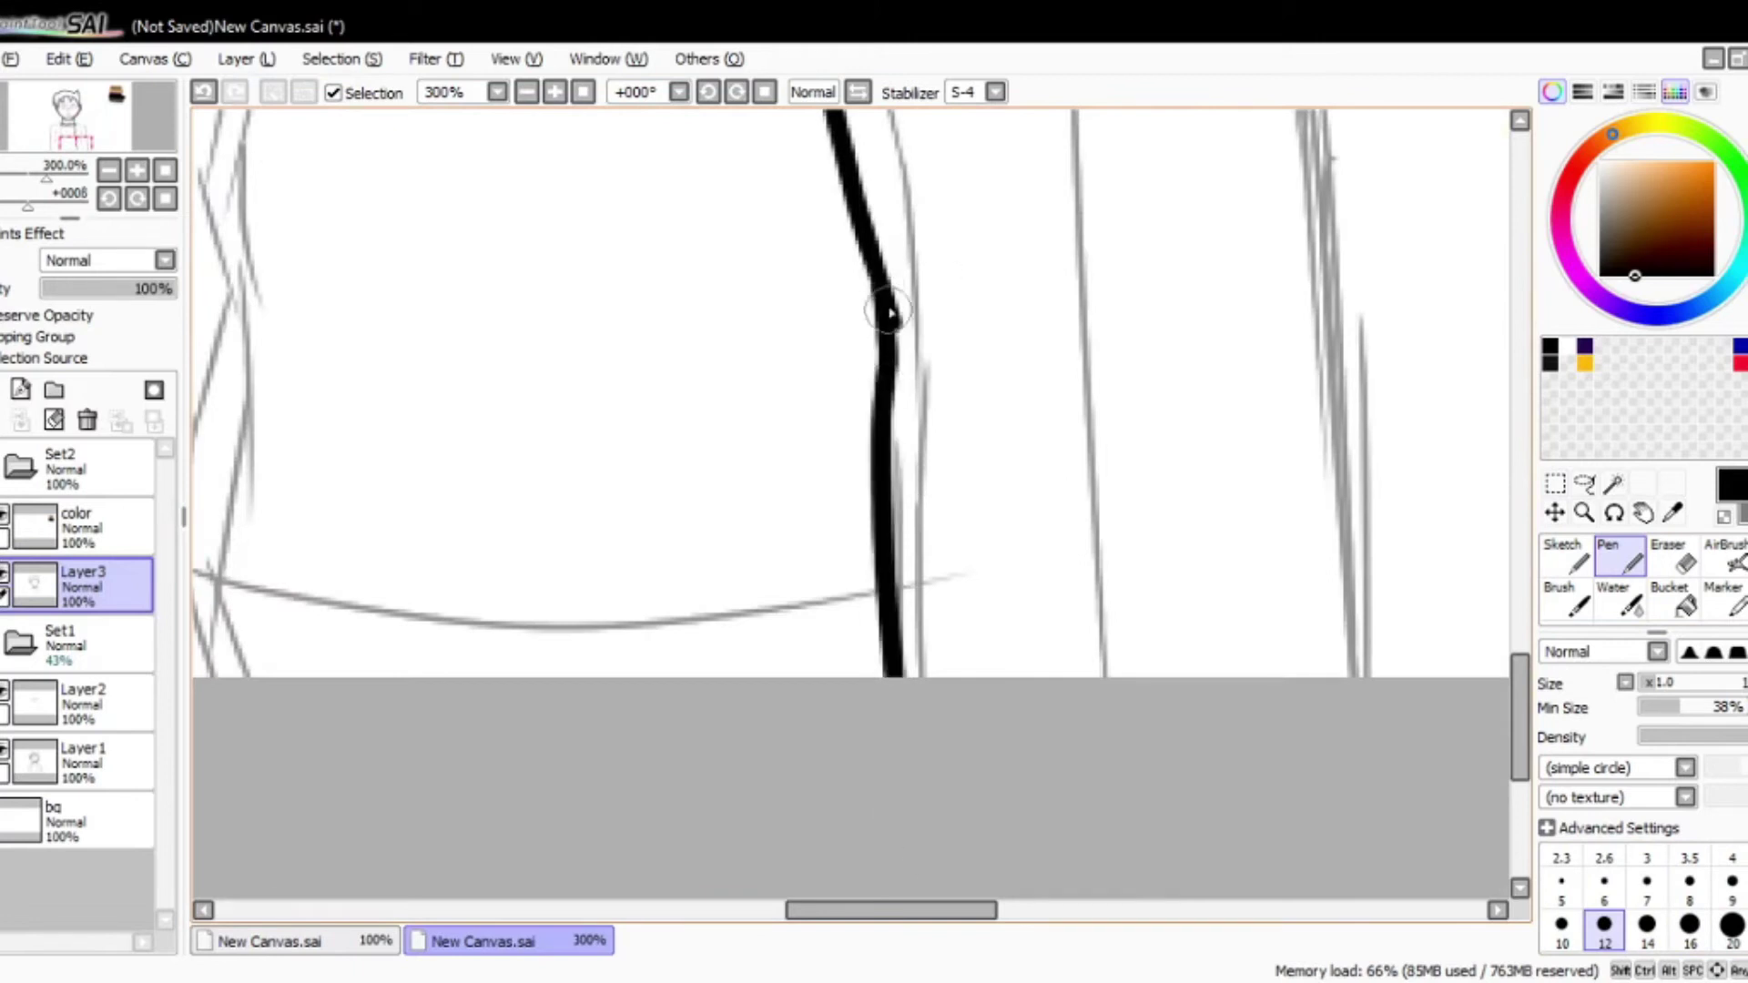
pyautogui.scroll(3, 891, 314)
pyautogui.hotkey('ctrl', 'z')
# Step: Ink the inner line of the right jacket opening from the collar to the canvas bottom with the Pen at size 10
pyautogui.press('[')
pyautogui.press('[')
pyautogui.press('[')
pyautogui.press('-')
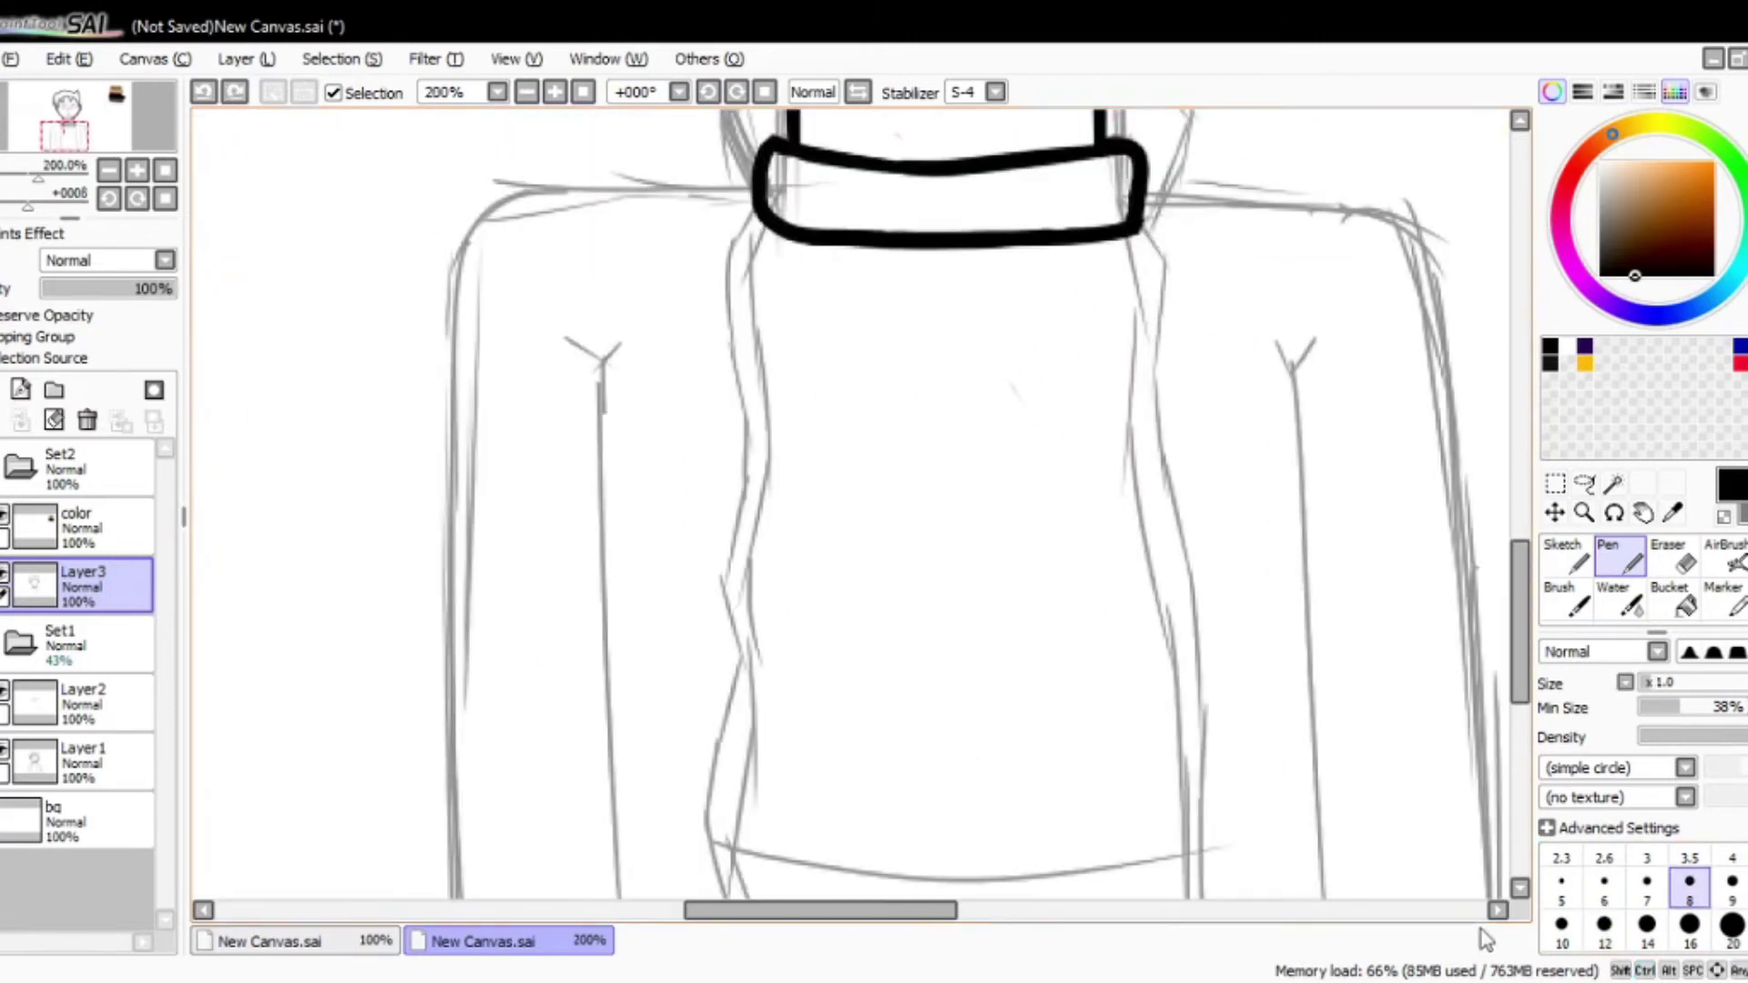
pyautogui.moveTo(1126, 255); pyautogui.dragTo(1169, 789)
pyautogui.scroll(-5, 1169, 789)
pyautogui.moveTo(905, 501); pyautogui.dragTo(910, 547)
pyautogui.press('-')
pyautogui.press('-')
pyautogui.press('+')
pyautogui.press('+')
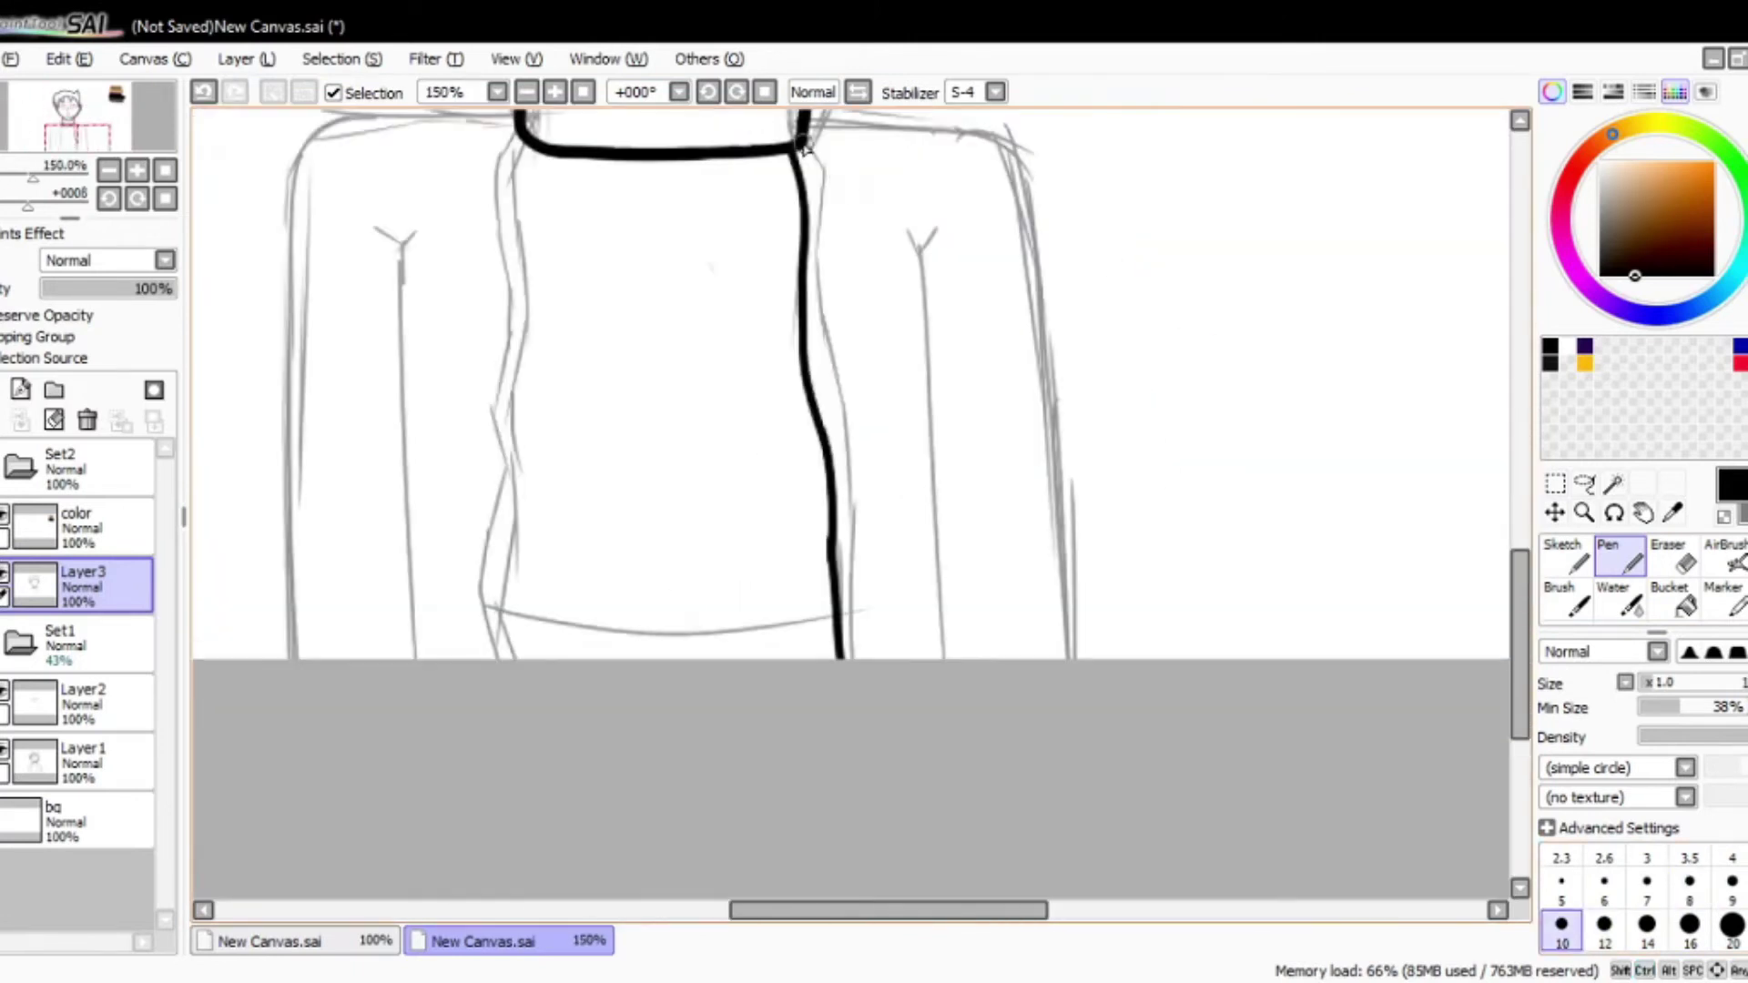
# Step: Ink the outer line of the right jacket opening beside the inner one and clean up its edges with the Eraser
pyautogui.moveTo(855, 483); pyautogui.dragTo(846, 656)
pyautogui.press('+')
pyautogui.press('+')
pyautogui.press('+')
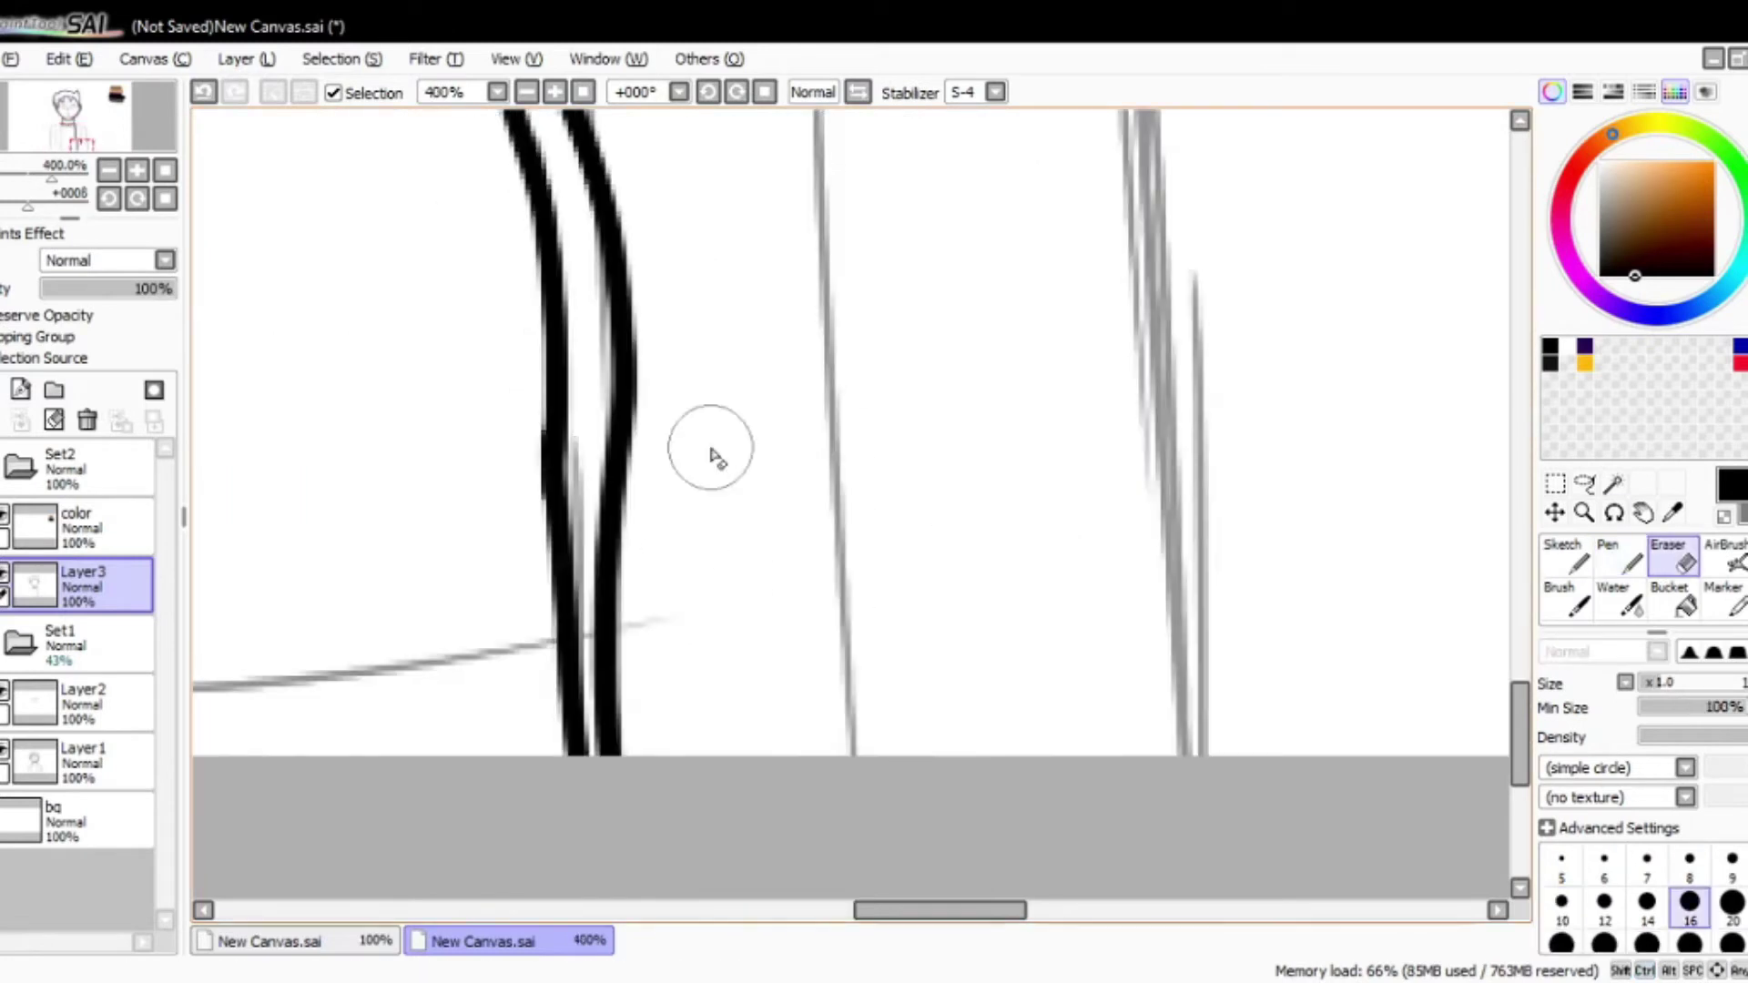
pyautogui.press('-')
pyautogui.press('-')
pyautogui.press('-')
# Step: Ink the two wavy lines of the left jacket opening from the collar down to the canvas bottom
pyautogui.moveTo(675, 132); pyautogui.dragTo(662, 242)
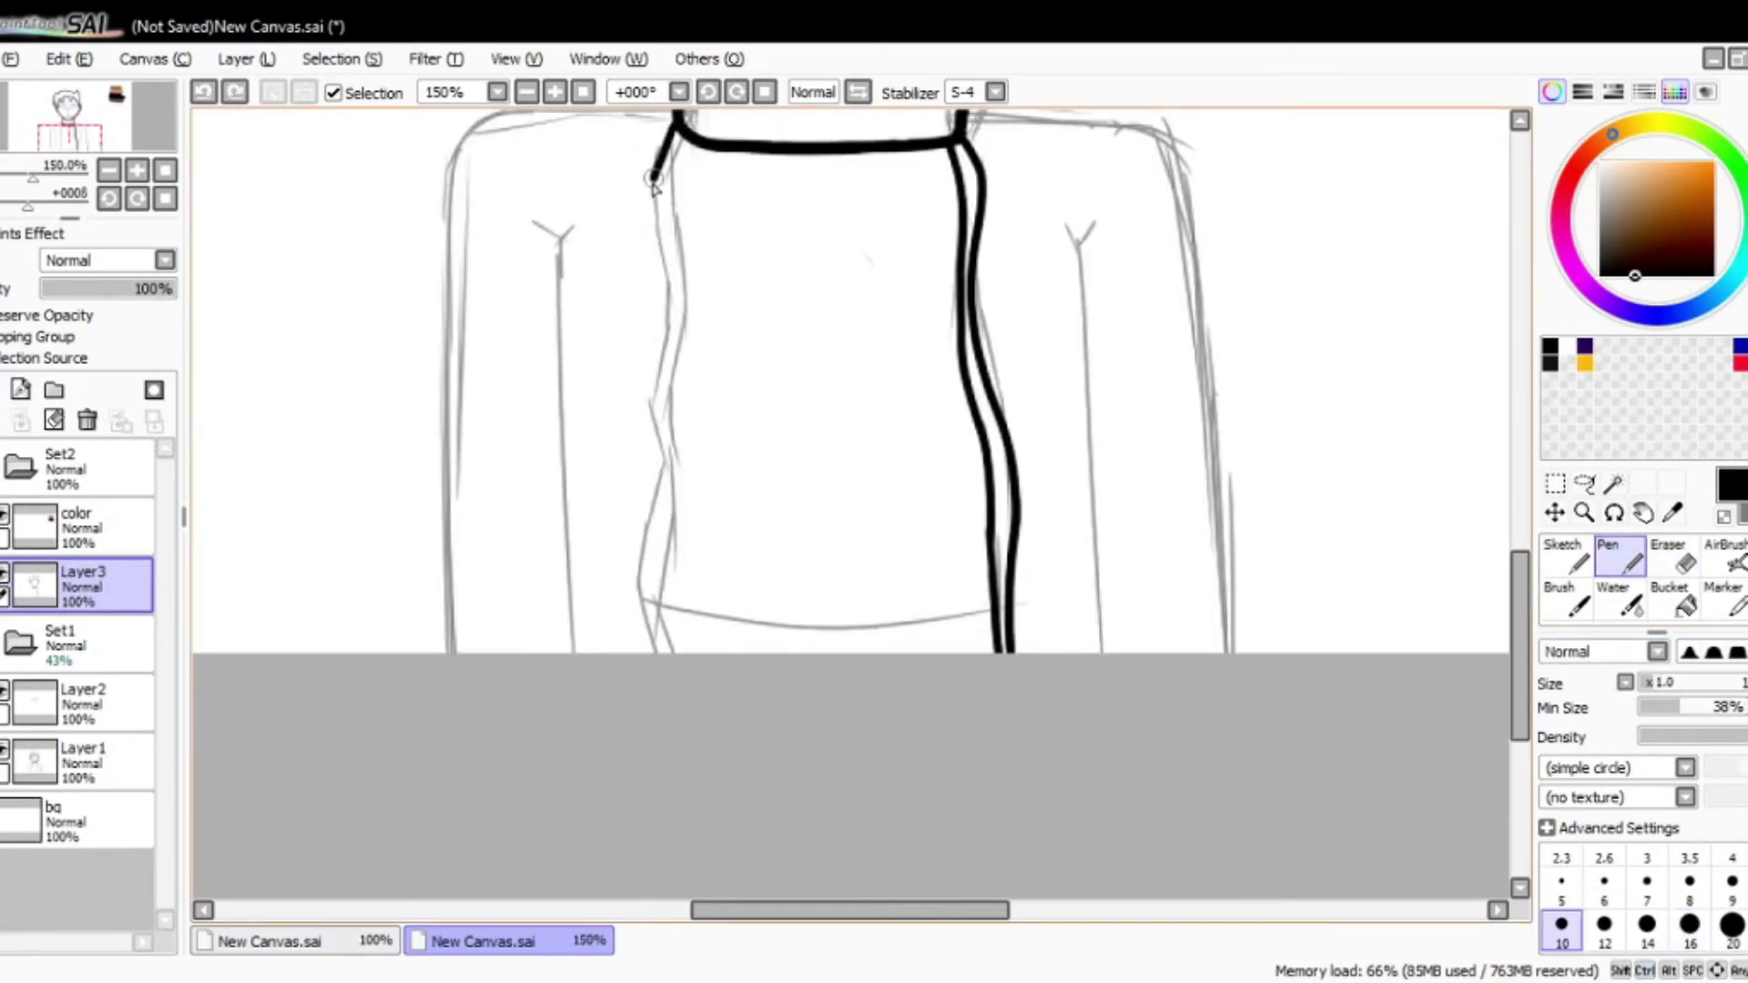
pyautogui.press('+')
pyautogui.press('+')
# Step: Ink the shirt's curved hem between the two jacket openings with the Pen at size 14
pyautogui.press(']')
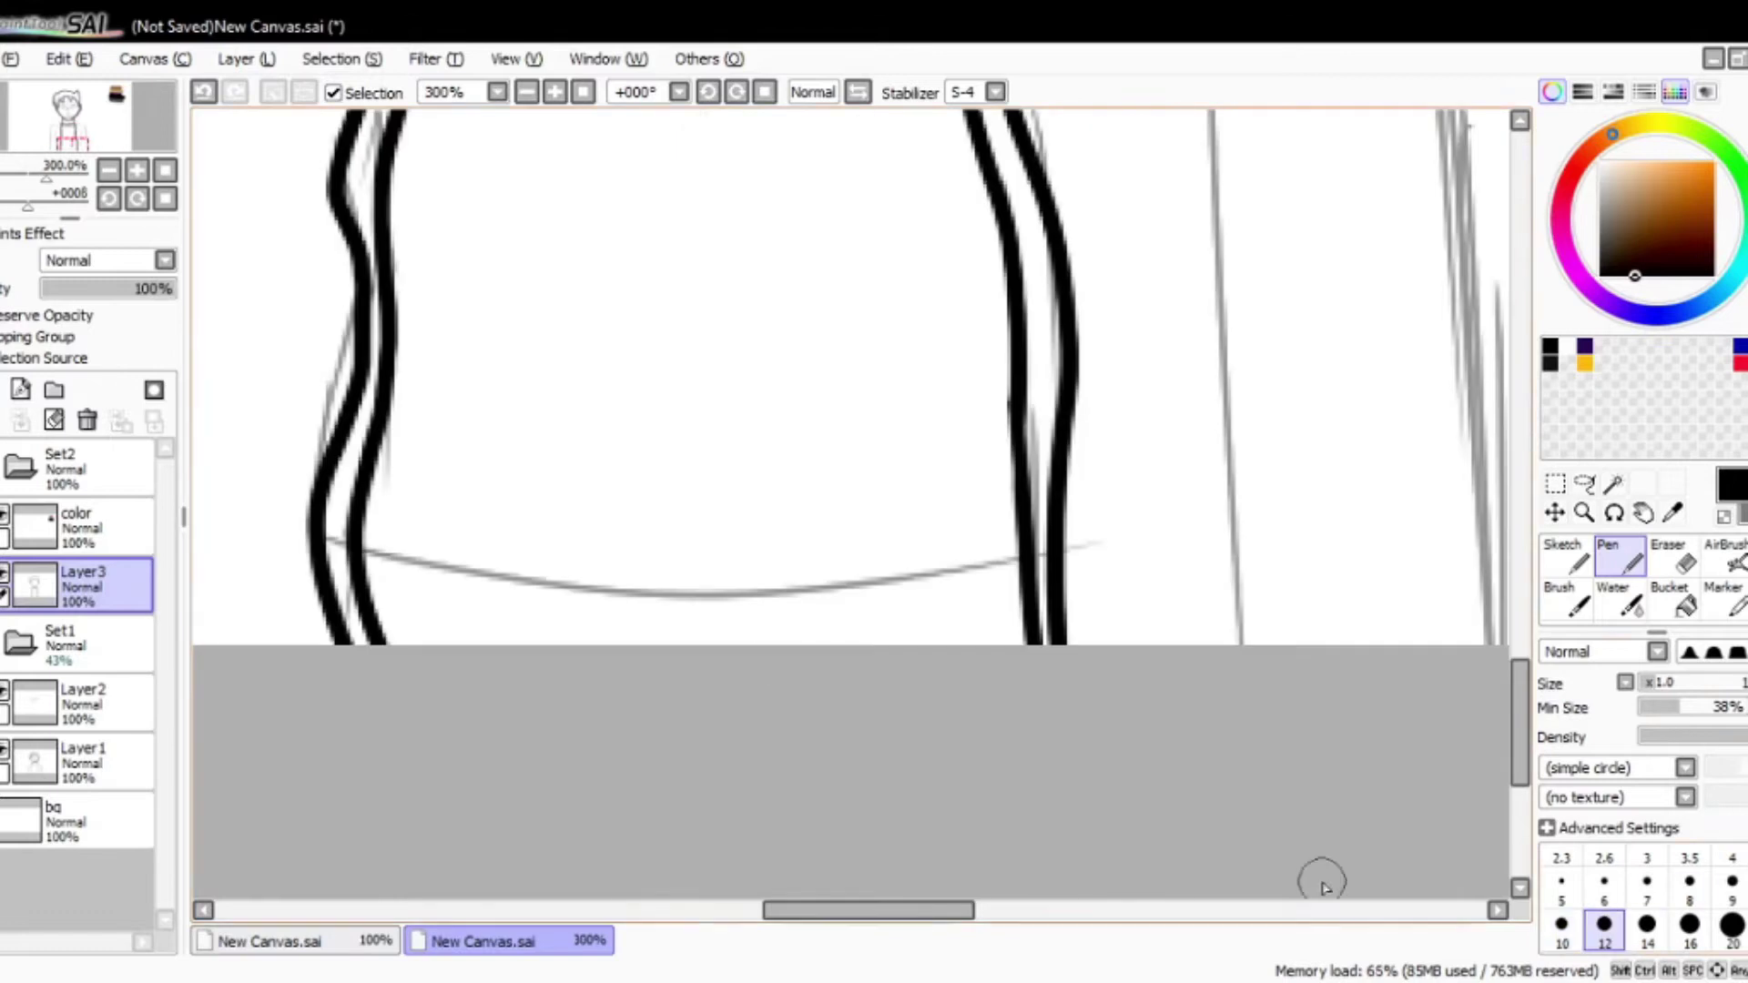
pyautogui.moveTo(378, 556)
pyautogui.mouseDown()
pyautogui.moveTo(1047, 560)
pyautogui.moveTo(722, 577)
pyautogui.moveTo(1010, 560)
pyautogui.mouseUp()
pyautogui.hotkey('ctrl', 'z')
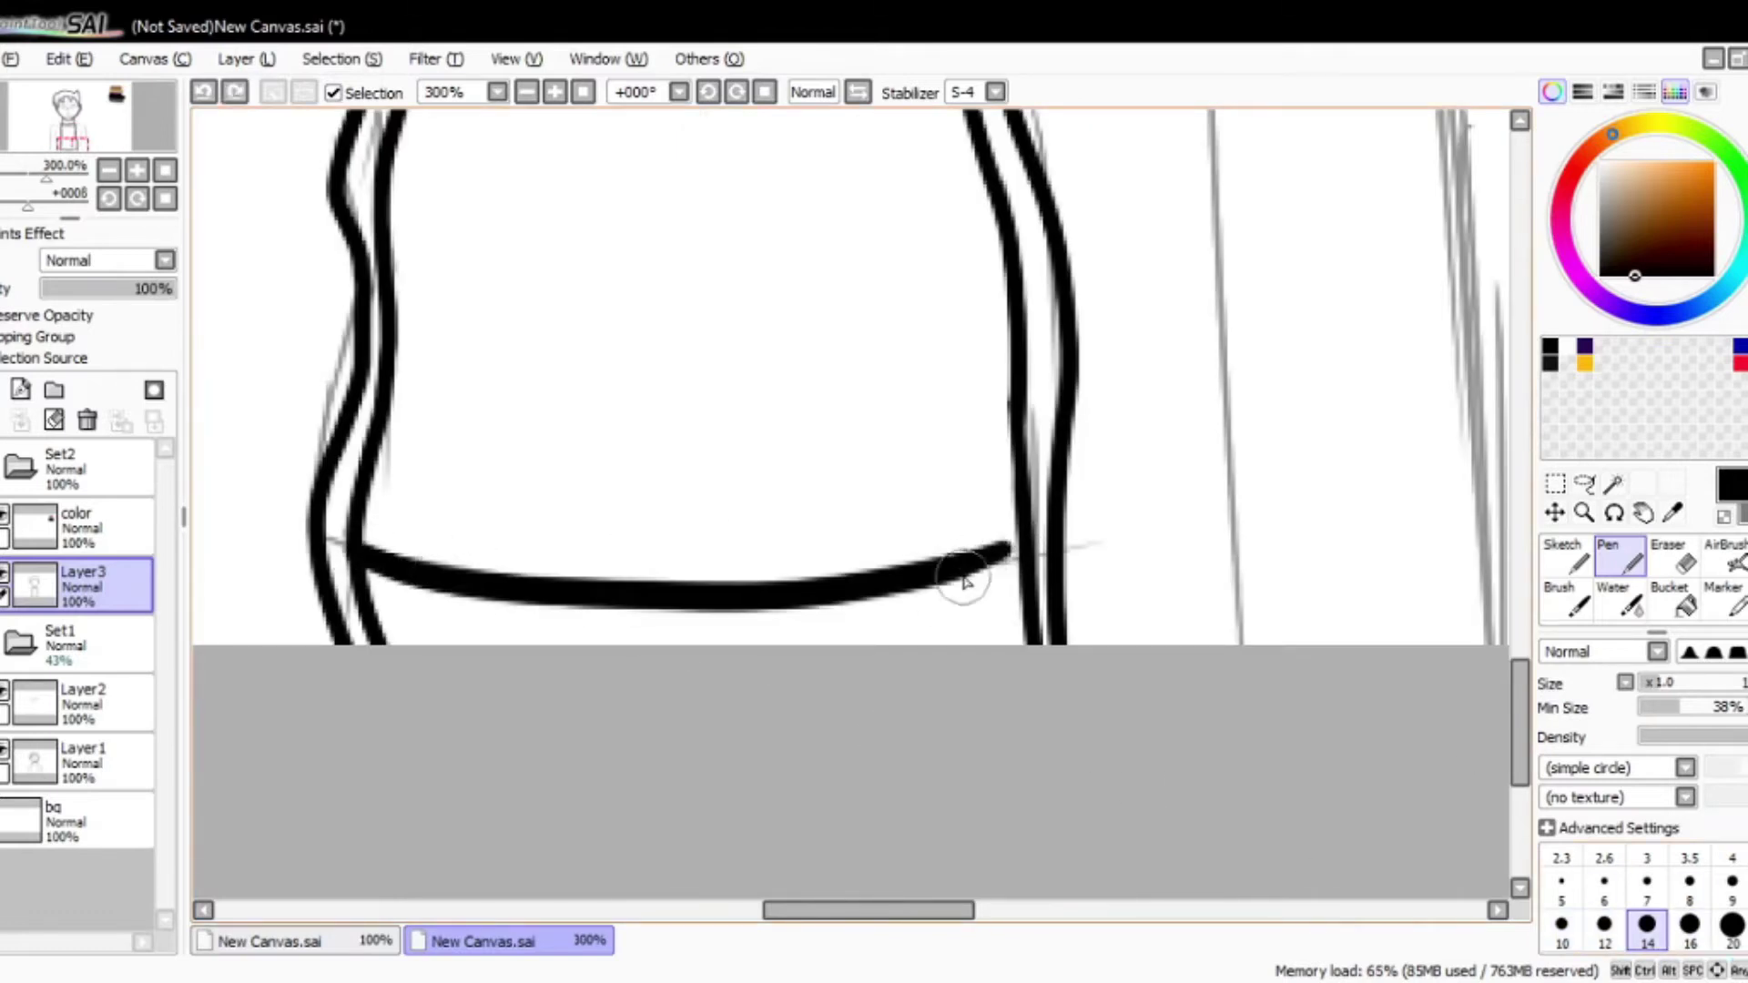
# Step: Ink the raised jacket collar flaps on both sides of the neck
pyautogui.scroll(5, 1002, 564)
pyautogui.moveTo(984, 333); pyautogui.dragTo(920, 469)
pyautogui.hscroll(-3, 638, 364)
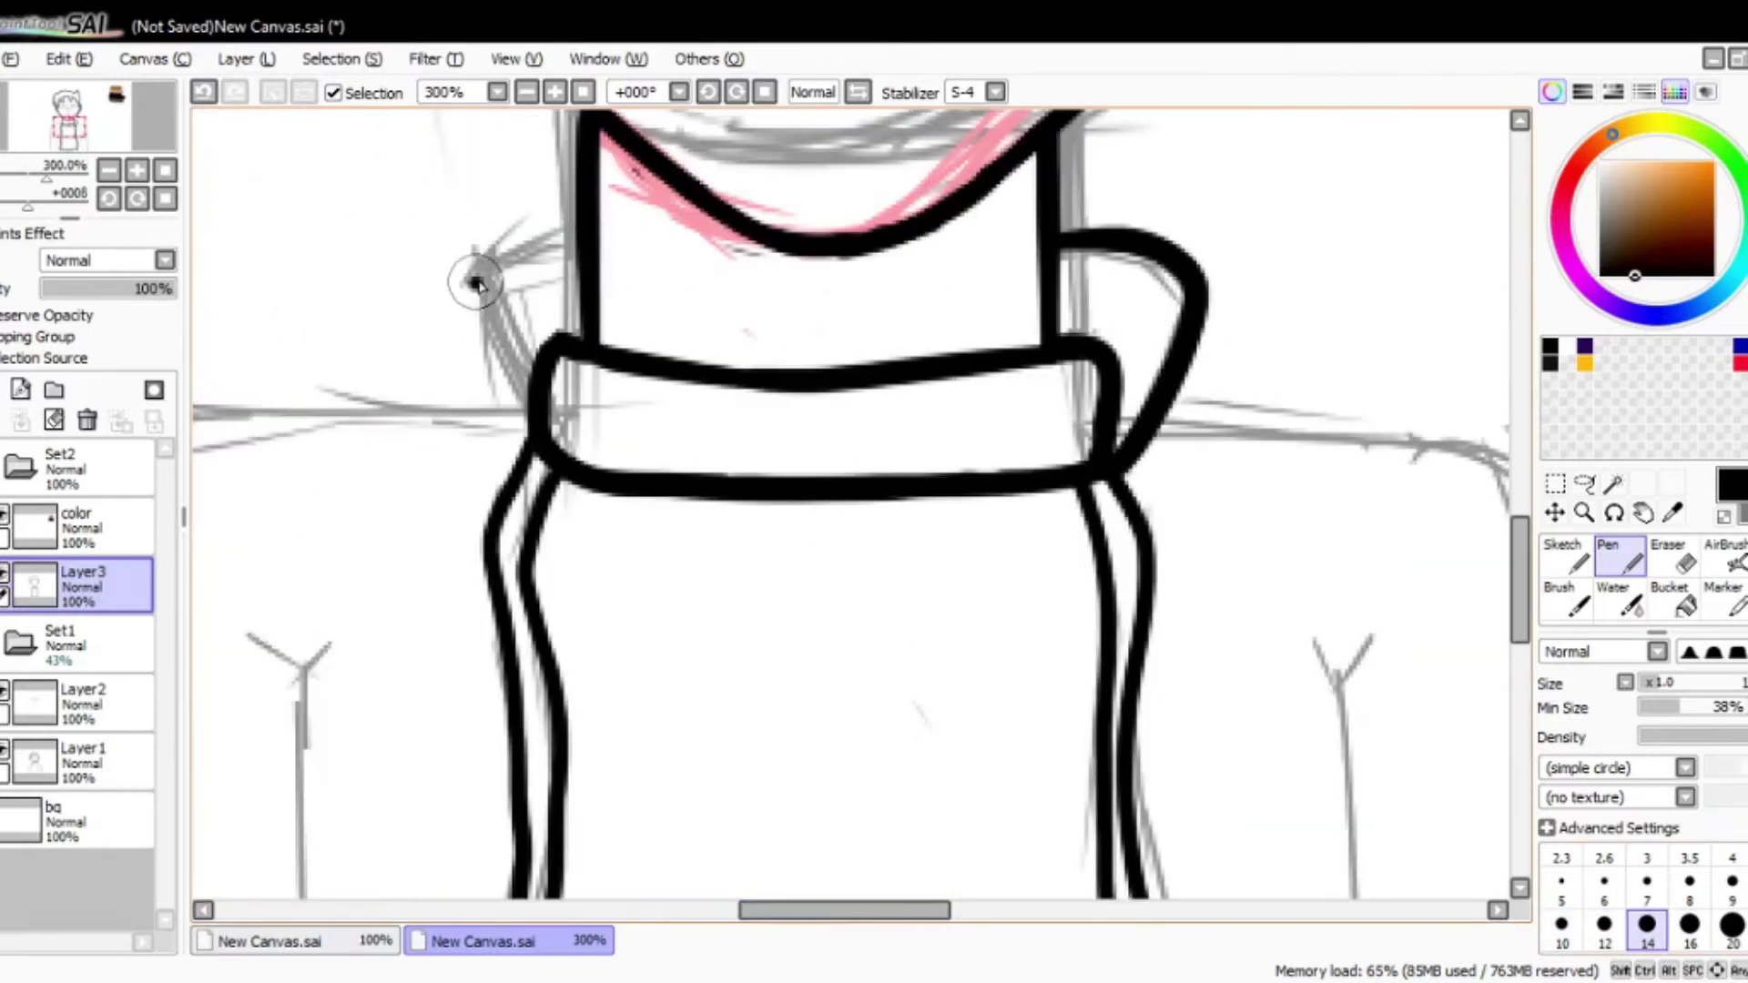
# Step: Ink the sloping right shoulder and the outer edge of the right sleeve with the Pen at size 16
pyautogui.press('-')
pyautogui.press('-')
pyautogui.press(']')
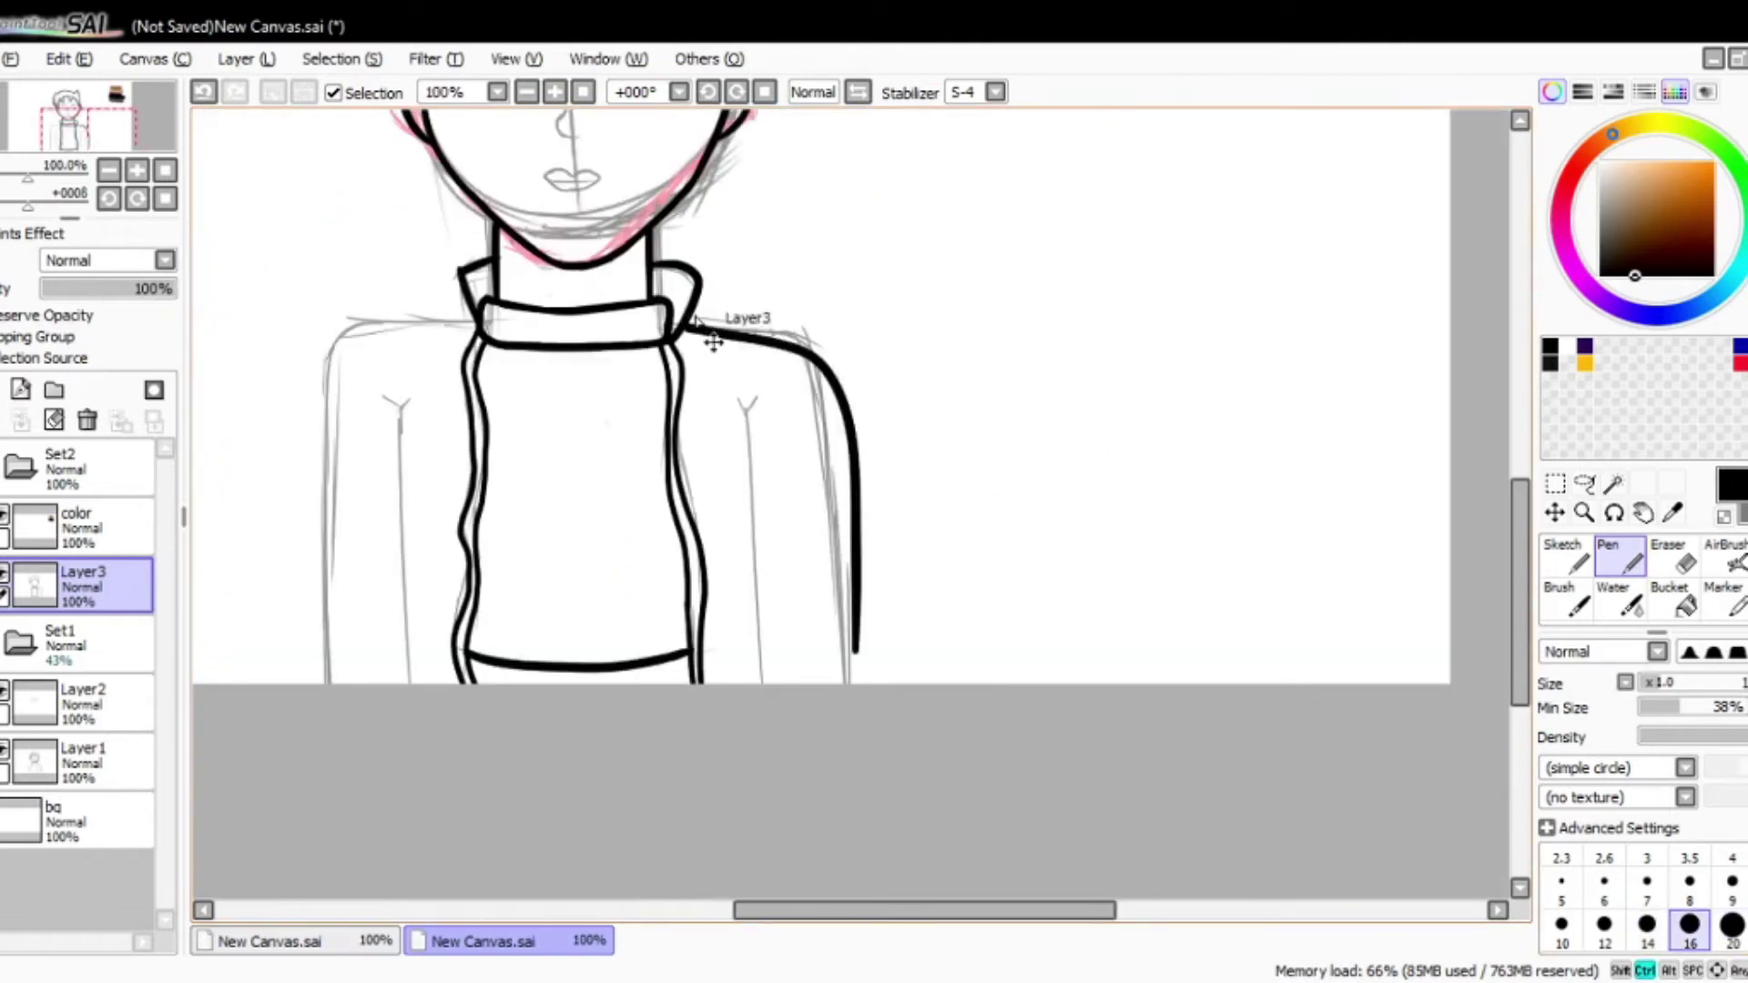
pyautogui.press('+')
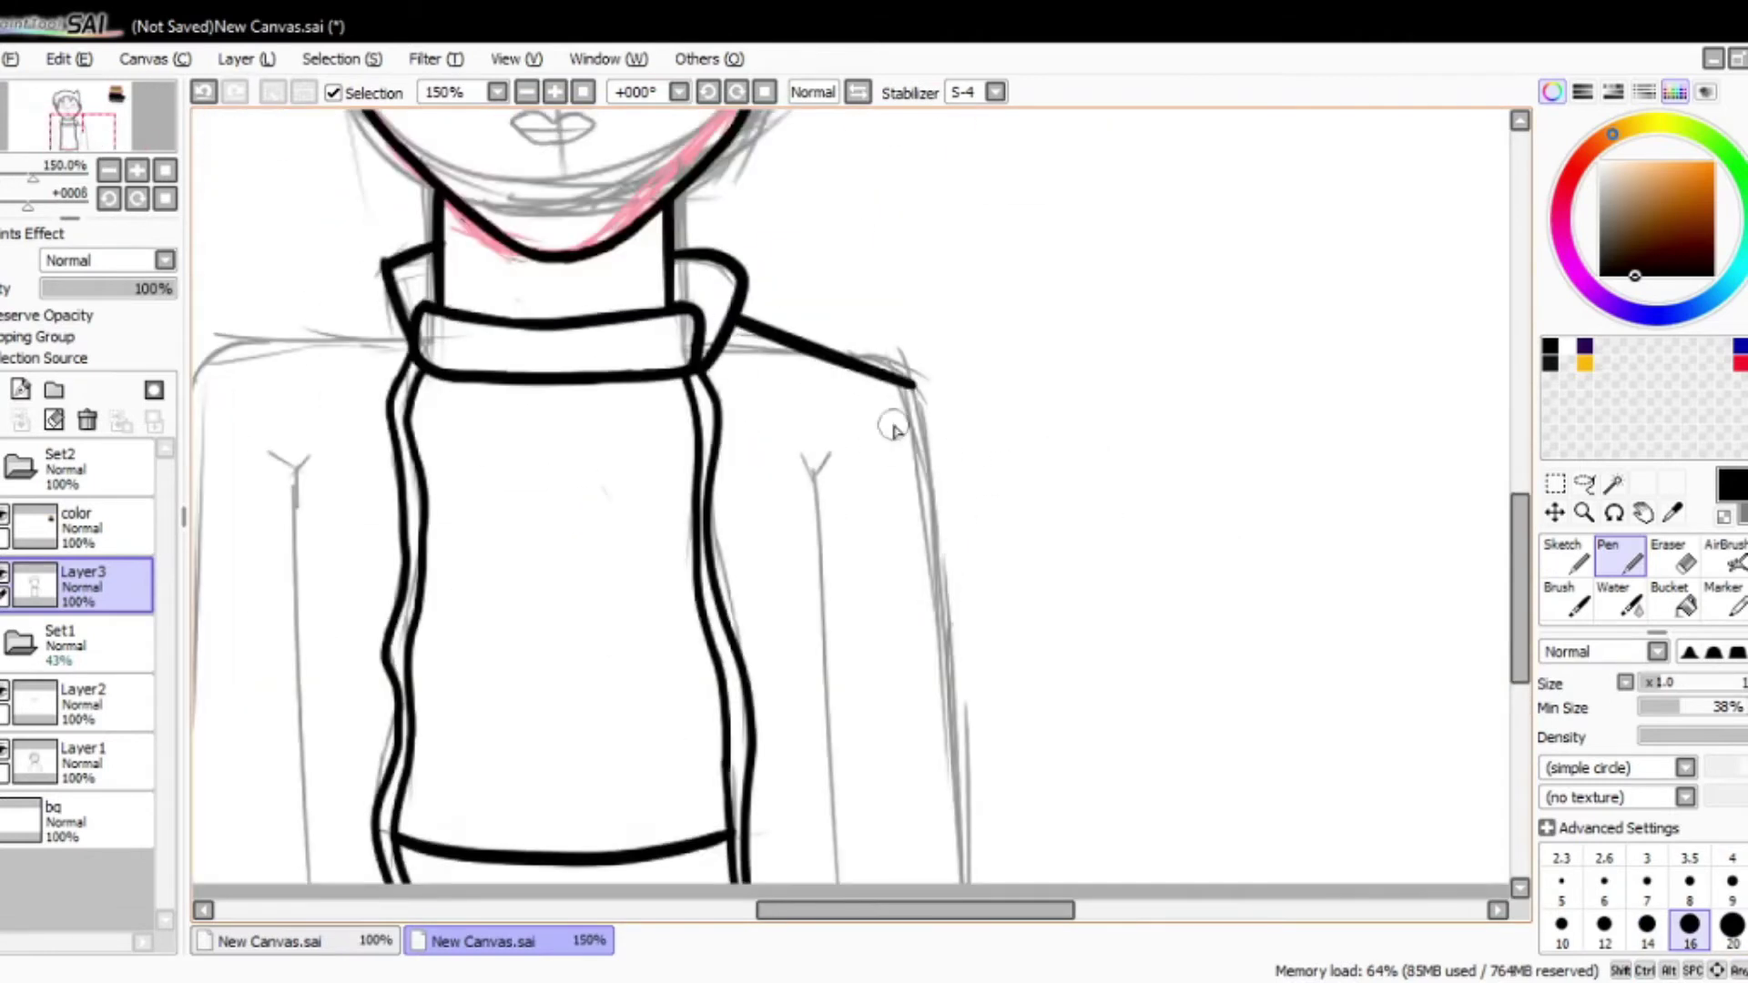
pyautogui.scroll(3, 1171, 636)
pyautogui.scroll(-5, 1171, 636)
pyautogui.moveTo(781, 314); pyautogui.dragTo(839, 760)
# Step: Ink the sloping left shoulder and the outer edge of the left sleeve down to the canvas bottom
pyautogui.hscroll(-6, 1059, 314)
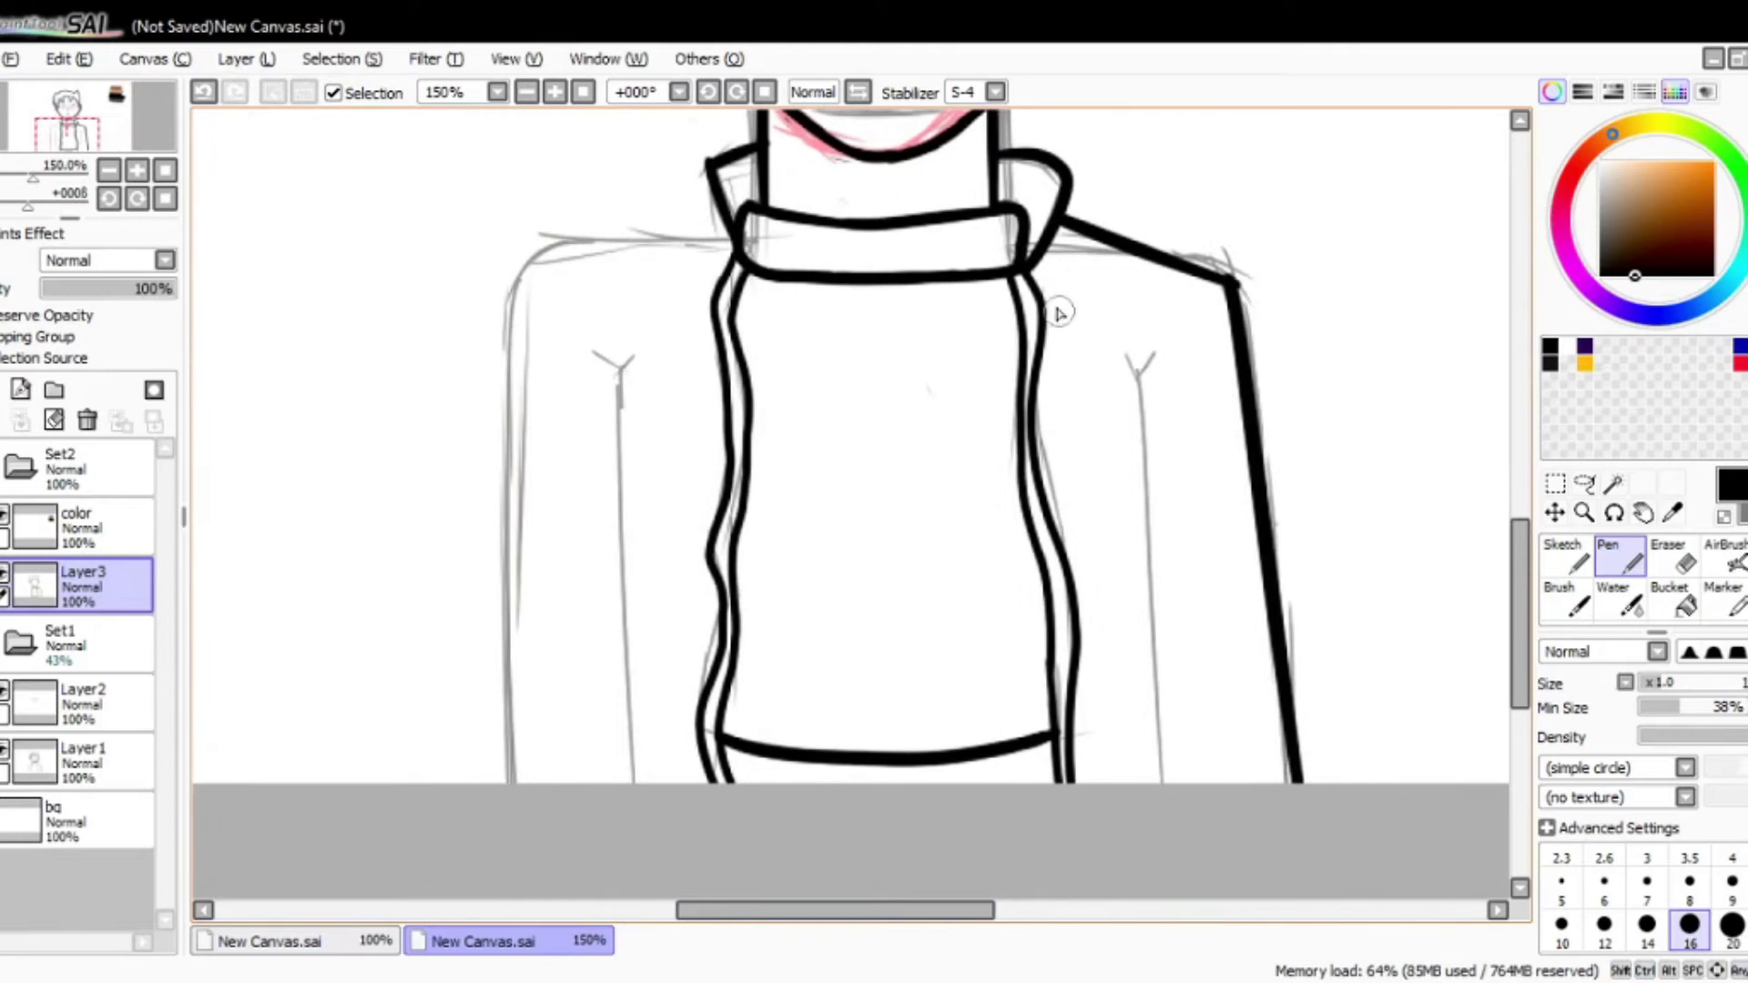
pyautogui.moveTo(554, 261); pyautogui.dragTo(528, 770)
pyautogui.hotkey('ctrl', 'z')
pyautogui.moveTo(554, 261); pyautogui.dragTo(528, 770)
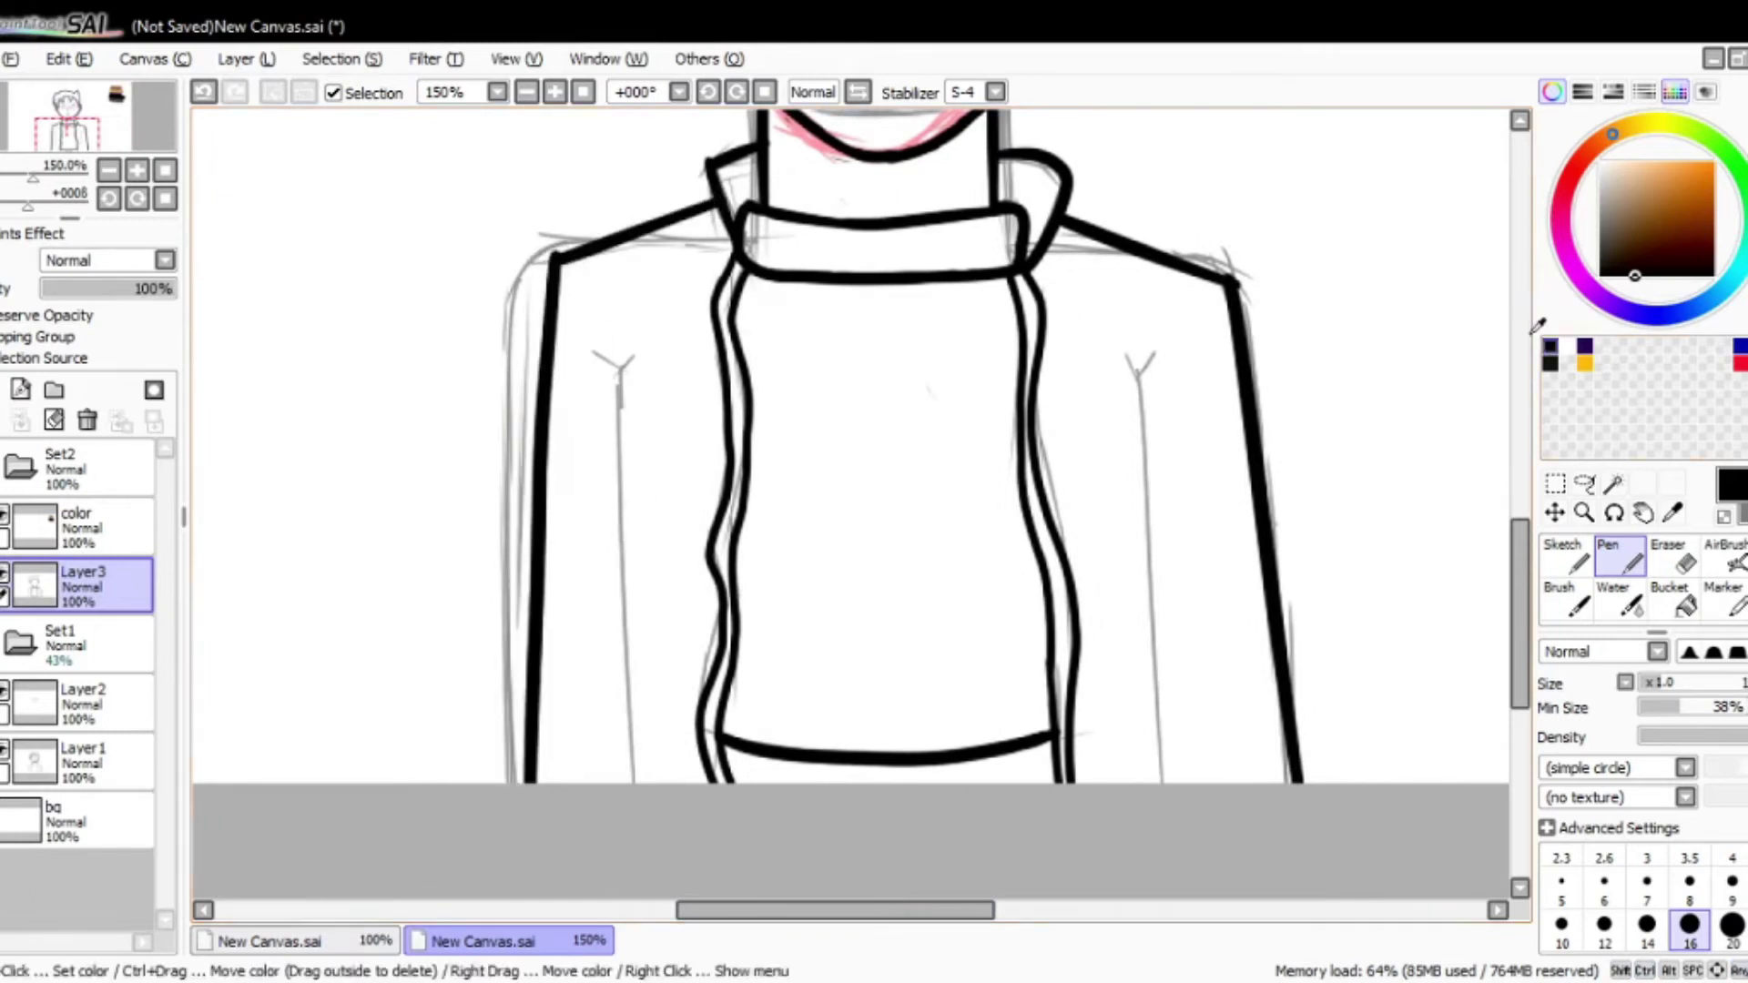
# Step: Round off the sharp outer corners of the shoulders with the Eraser
pyautogui.press('+')
pyautogui.press('e')
pyautogui.moveTo(979, 911)
pyautogui.mouseDown()
pyautogui.moveTo(792, 948)
pyautogui.moveTo(725, 912)
pyautogui.mouseUp()
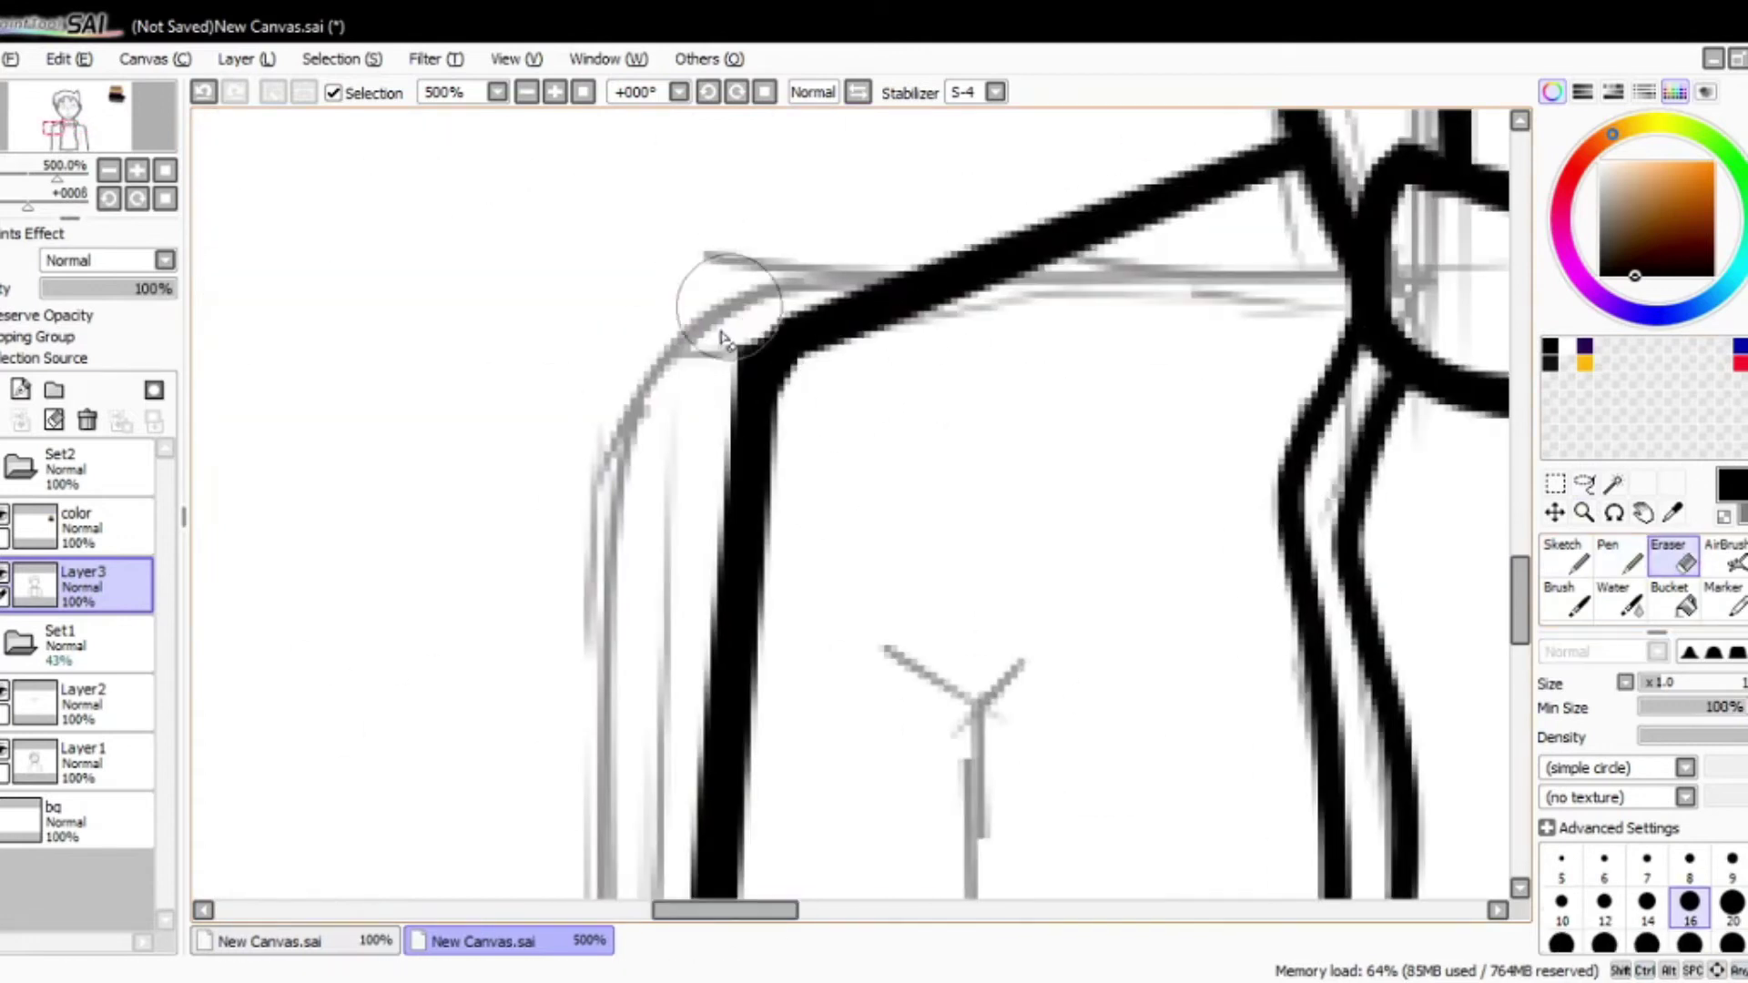
pyautogui.scroll(-8, 724, 337)
pyautogui.scroll(5, 1152, 182)
# Step: Ink the right sleeve's Y-shaped inner line down to the canvas bottom with the Pen at size 12
pyautogui.press('n')
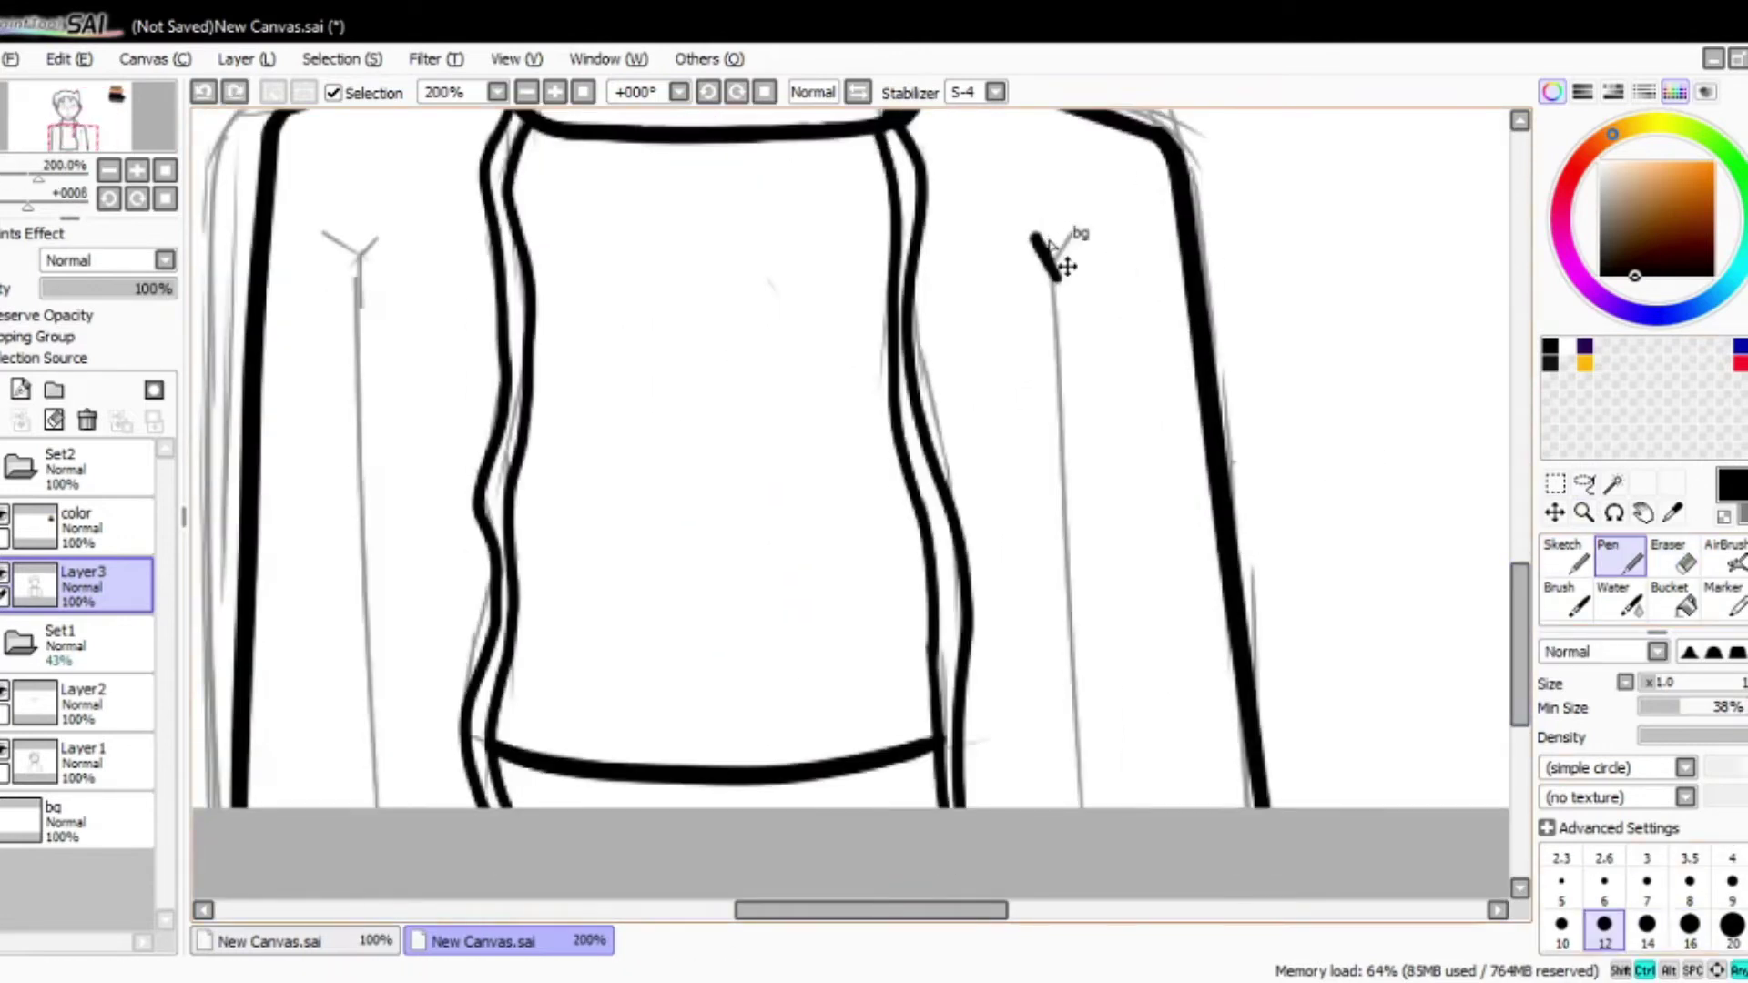
pyautogui.moveTo(1054, 264)
pyautogui.mouseDown()
pyautogui.moveTo(1079, 801)
pyautogui.moveTo(1069, 647)
pyautogui.mouseUp()
pyautogui.hotkey('ctrl', 'z')
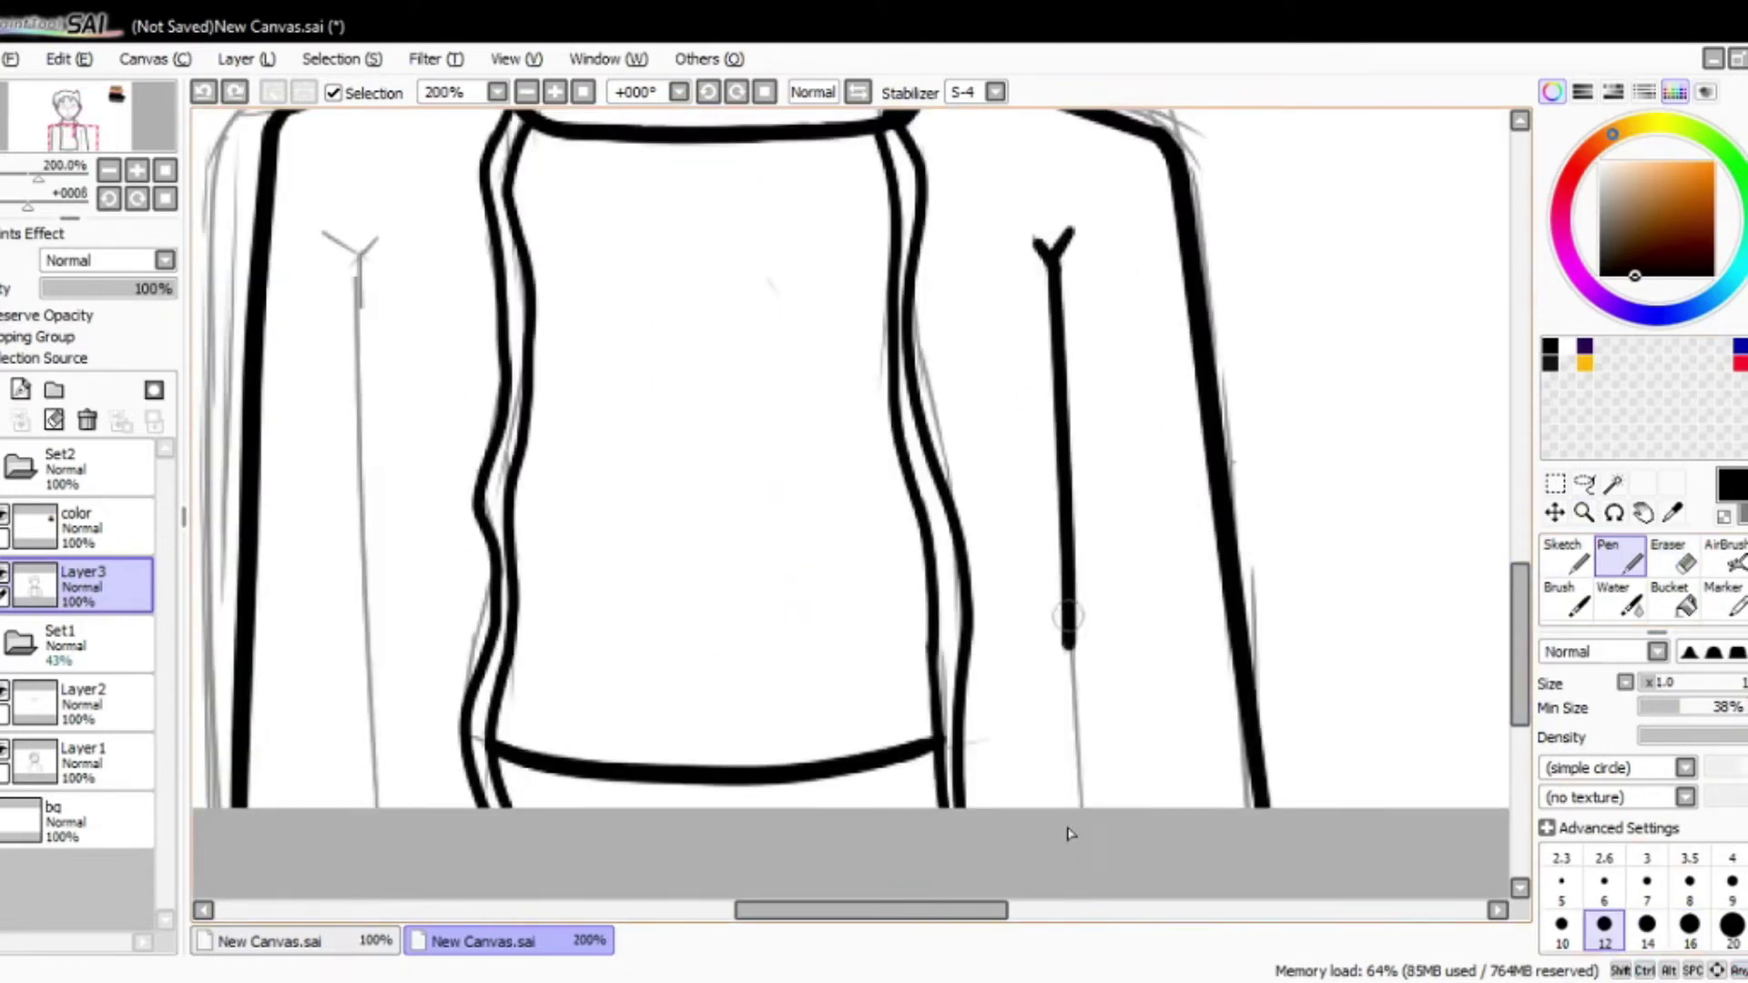
pyautogui.hotkey('ctrl', 'z')
pyautogui.moveTo(1054, 262); pyautogui.dragTo(1109, 806)
# Step: Ink the left sleeve's Y-shaped inner line and touch up small flaws in the line art with the Eraser and Pen
pyautogui.moveTo(383, 269)
pyautogui.mouseDown()
pyautogui.moveTo(532, 269)
pyautogui.moveTo(524, 806)
pyautogui.mouseUp()
pyautogui.hotkey('ctrl', 'z')
pyautogui.scroll(-4, 538, 249)
pyautogui.scroll(6, 1043, 523)
pyautogui.press('e')
pyautogui.moveTo(1043, 523); pyautogui.dragTo(1038, 547)
pyautogui.press('n')
pyautogui.scroll(1, 1183, 580)
pyautogui.scroll(-4, 1184, 580)
pyautogui.press('e')
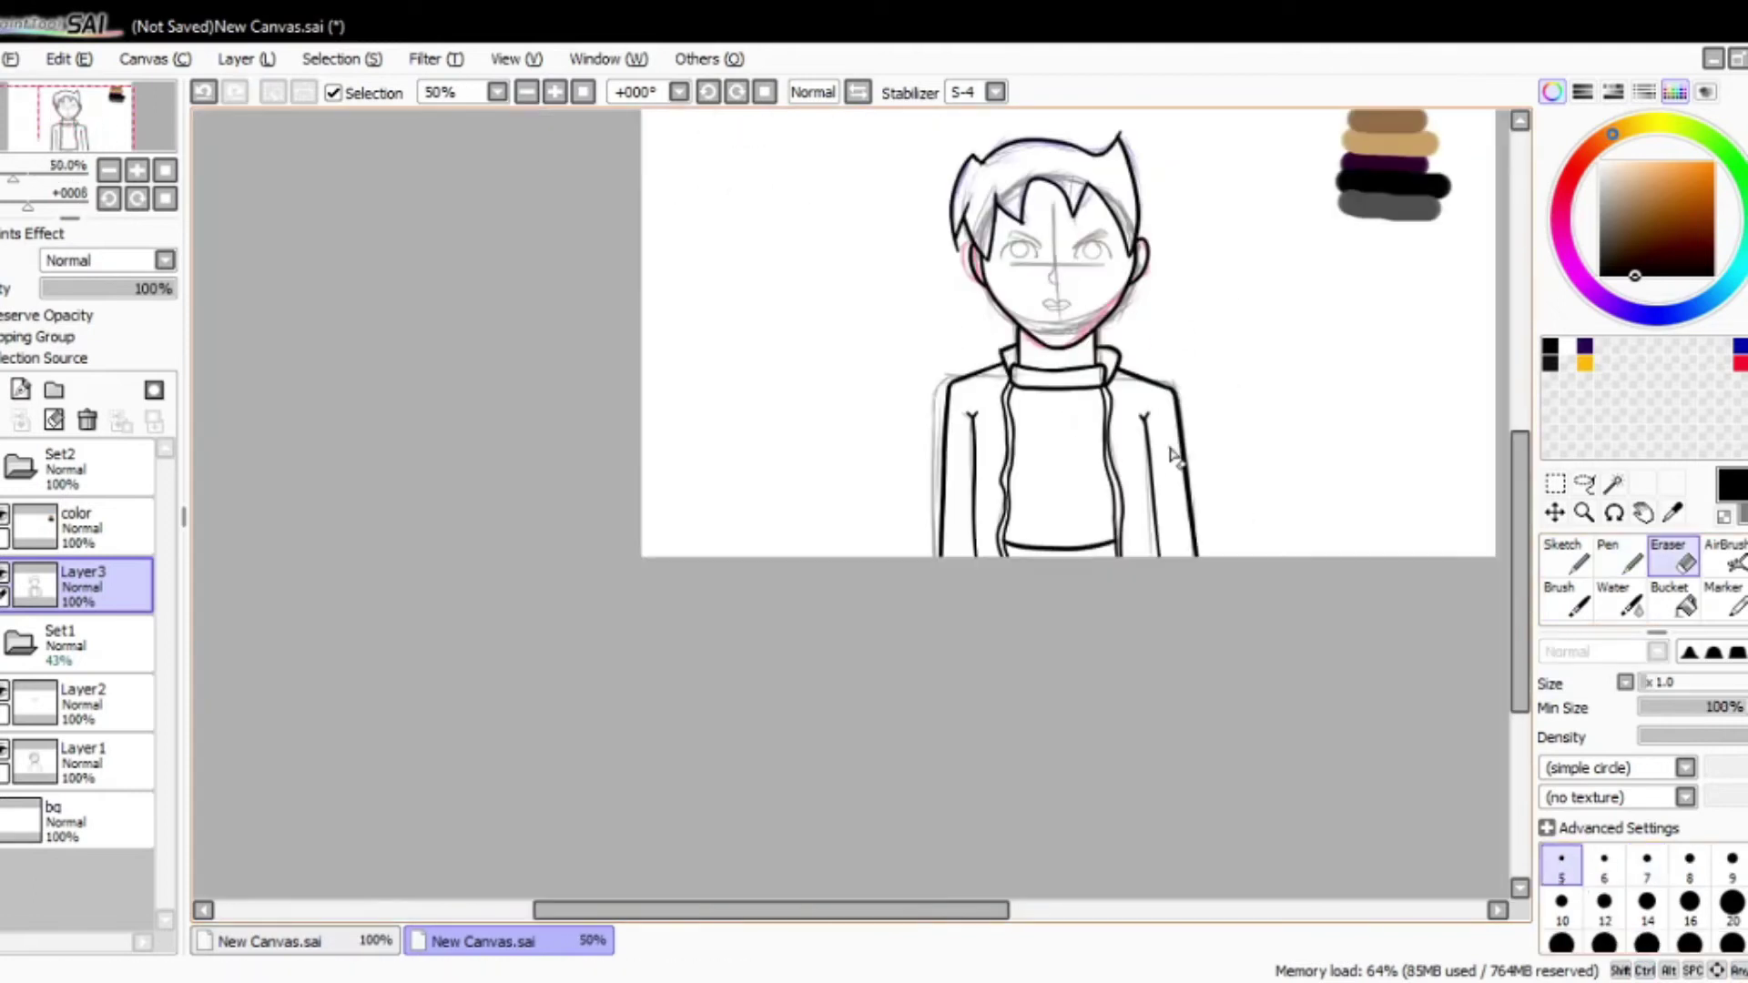
# Step: Ink the right eye's curved upper lid line with the Pen at size 10 and its round iris at size 8
pyautogui.scroll(4, 890, 306)
pyautogui.press('n')
pyautogui.moveTo(774, 366); pyautogui.dragTo(1070, 368)
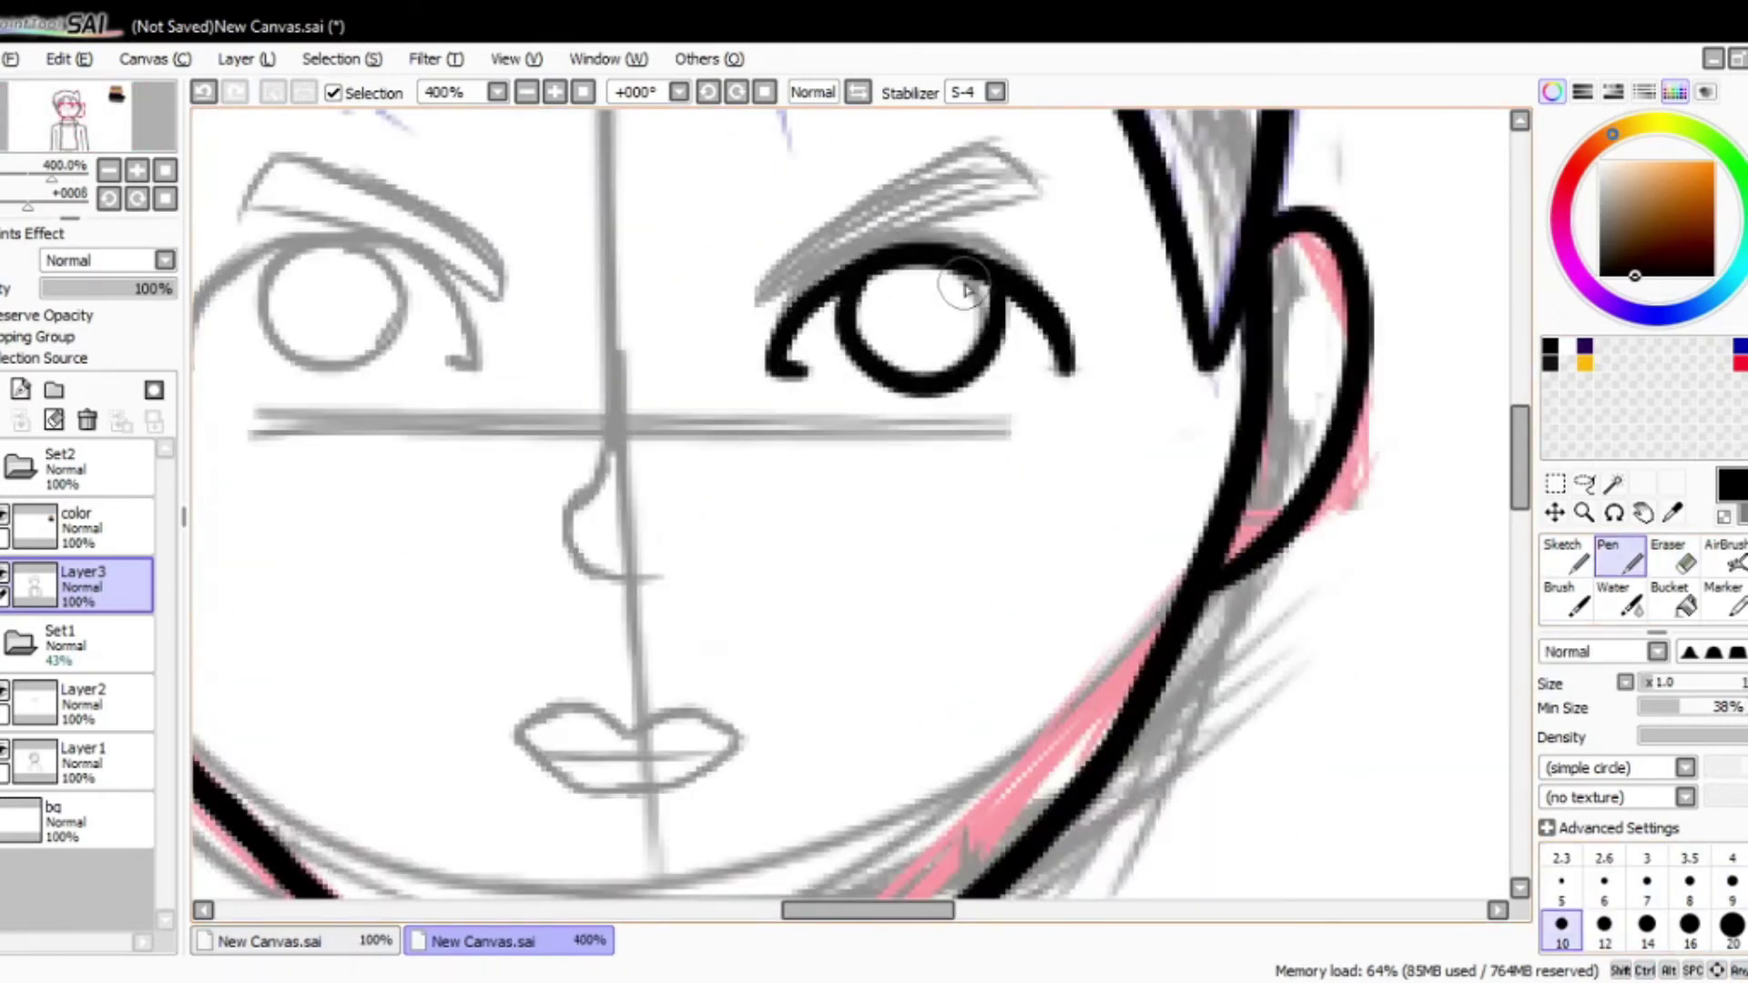
pyautogui.hotkey('ctrl', 'z')
pyautogui.press('[')
pyautogui.press('[')
pyautogui.moveTo(852, 309); pyautogui.dragTo(942, 392)
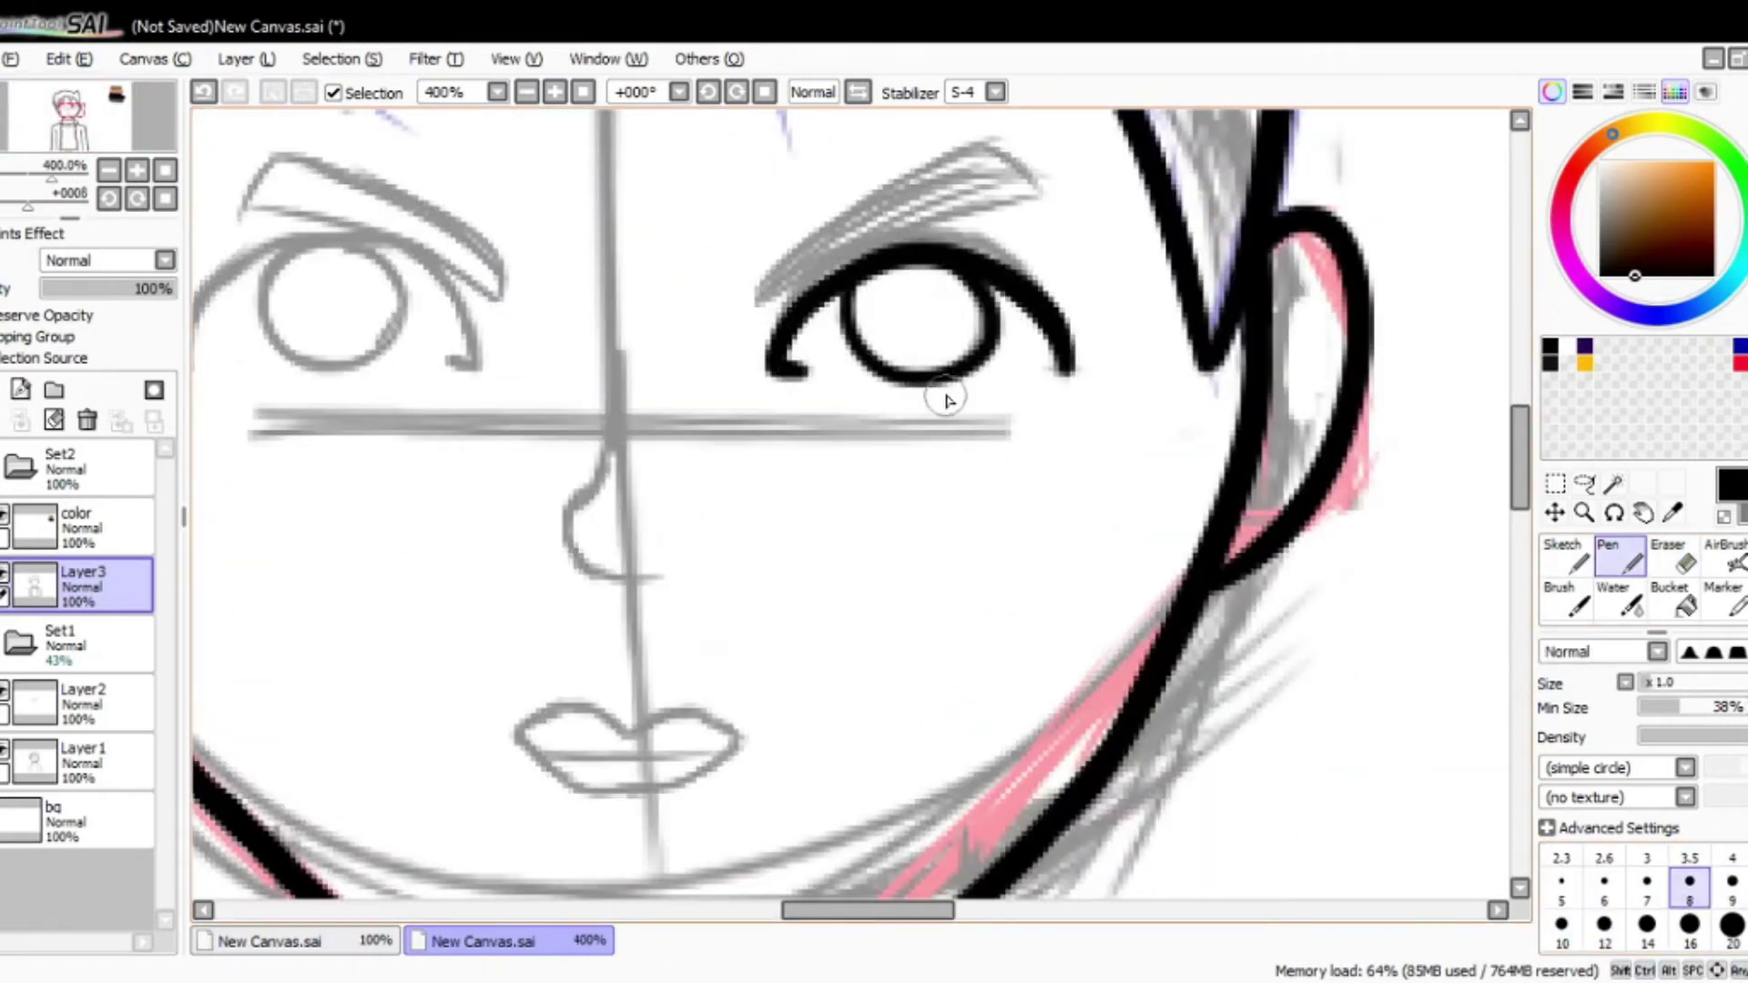
# Step: Ink the left eye's curved upper lid line over the sketch and its round iris with the Pen at size 8
pyautogui.hscroll(-3, 943, 391)
pyautogui.moveTo(742, 367); pyautogui.dragTo(439, 417)
pyautogui.hotkey('ctrl', 'z')
pyautogui.hotkey('ctrl', 'z')
pyautogui.moveTo(742, 366); pyautogui.dragTo(437, 419)
pyautogui.hotkey('ctrl', 'z')
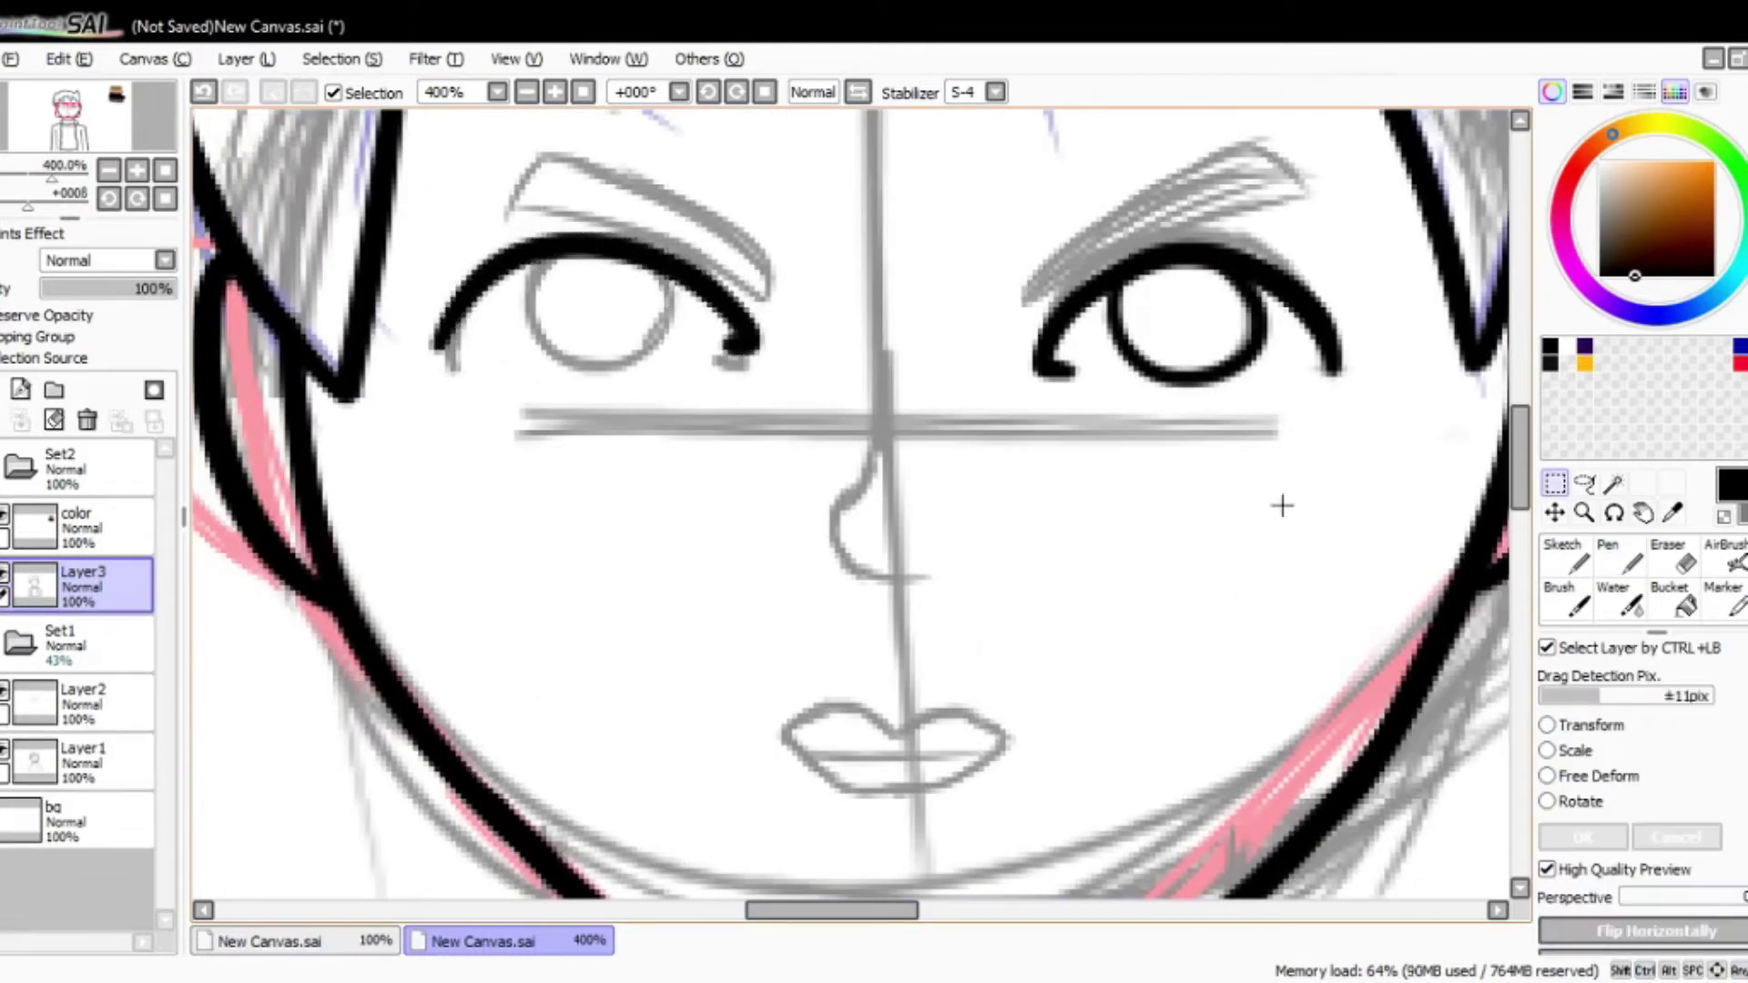
pyautogui.press('[')
pyautogui.press('[')
pyautogui.moveTo(569, 262); pyautogui.dragTo(574, 264)
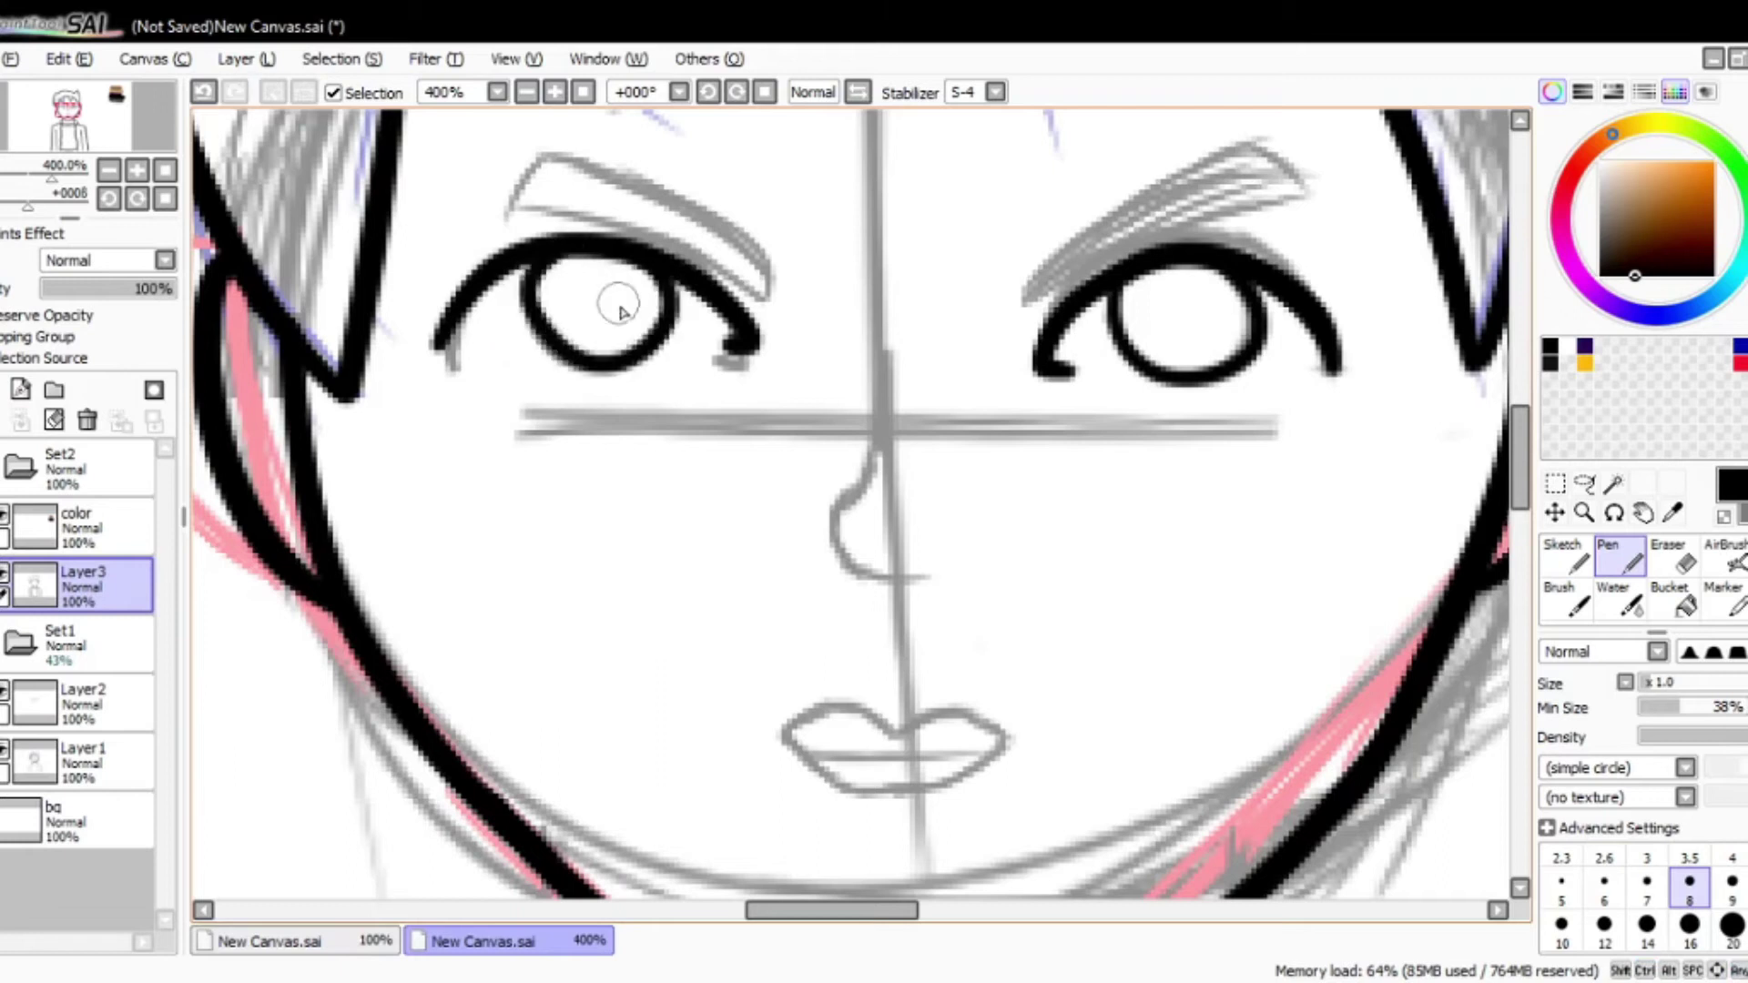
# Step: Ink the right eyebrow's closed outline over the sketch with the Pen at size 10
pyautogui.moveTo(1322, 217); pyautogui.dragTo(1019, 307)
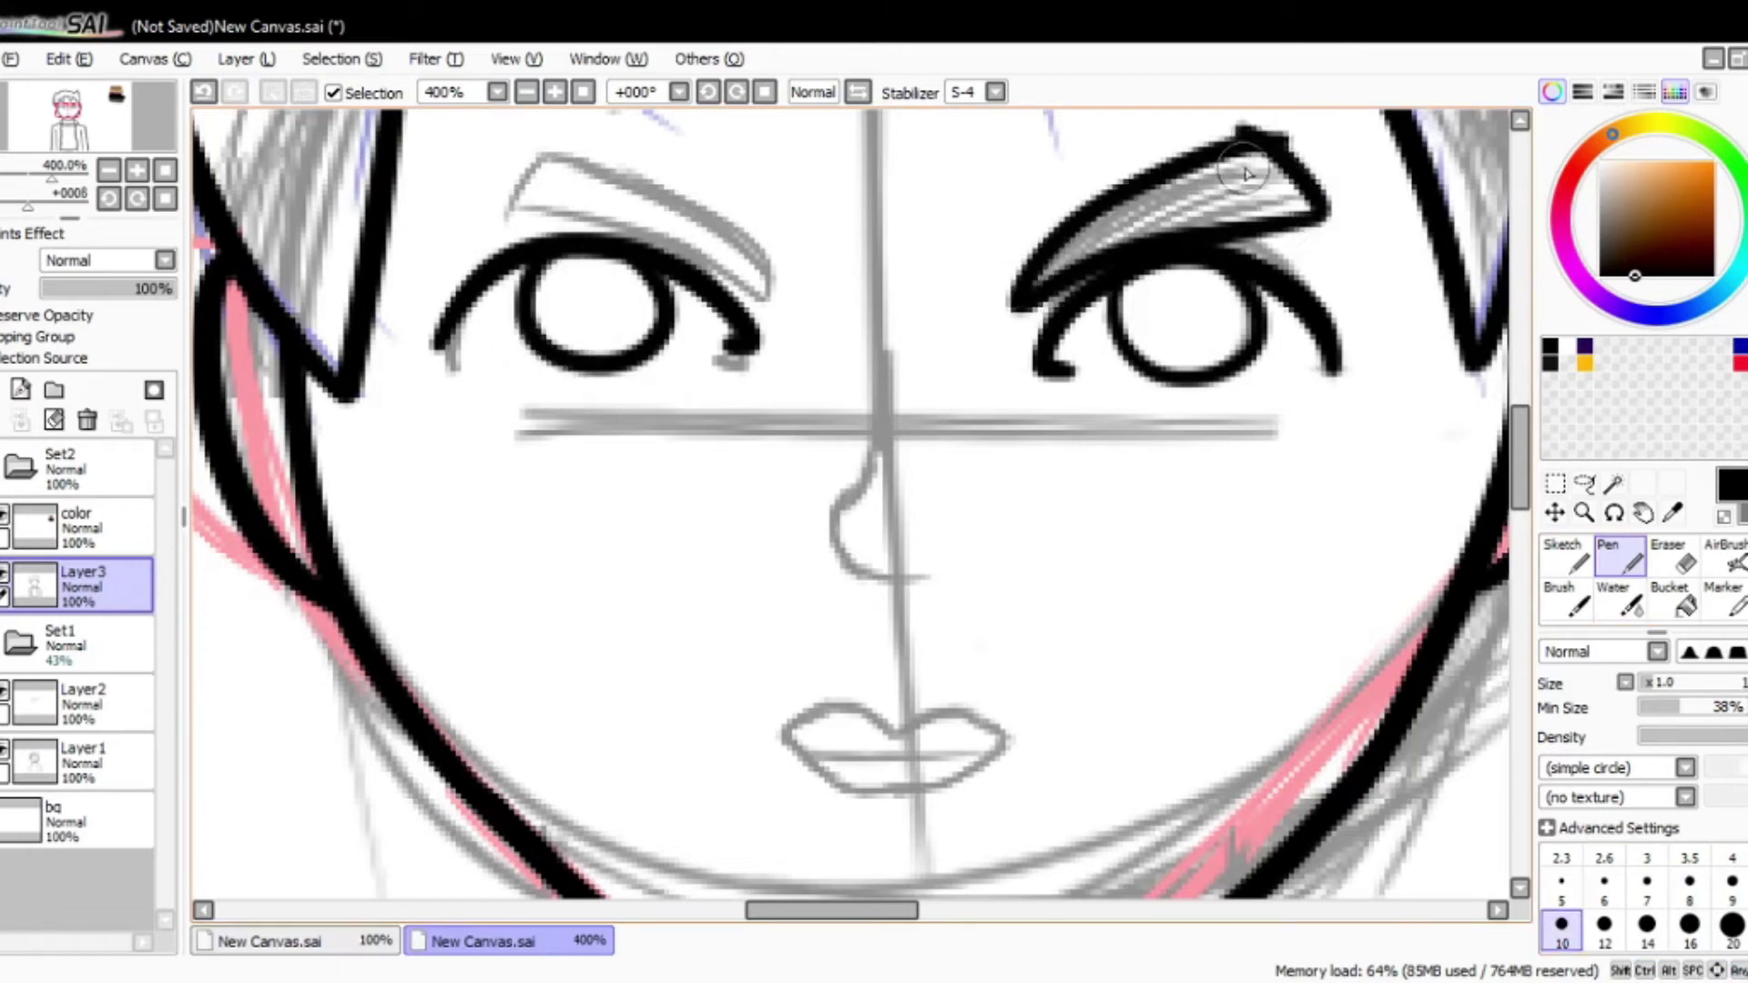
pyautogui.moveTo(1312, 171); pyautogui.dragTo(1322, 215)
pyautogui.hotkey('ctrl', 'z')
# Step: Ink the left eyebrow's lower edge just above the eyelid, undoing and redrawing strokes that miss the sketch
pyautogui.moveTo(460, 273)
pyautogui.mouseDown()
pyautogui.moveTo(445, 232)
pyautogui.moveTo(754, 290)
pyautogui.mouseUp()
pyautogui.hotkey('ctrl', 'z')
pyautogui.hotkey('ctrl', 'z')
pyautogui.moveTo(419, 310); pyautogui.dragTo(774, 264)
pyautogui.hotkey('ctrl', 'z')
pyautogui.moveTo(406, 244); pyautogui.dragTo(783, 332)
pyautogui.hotkey('ctrl', 'z')
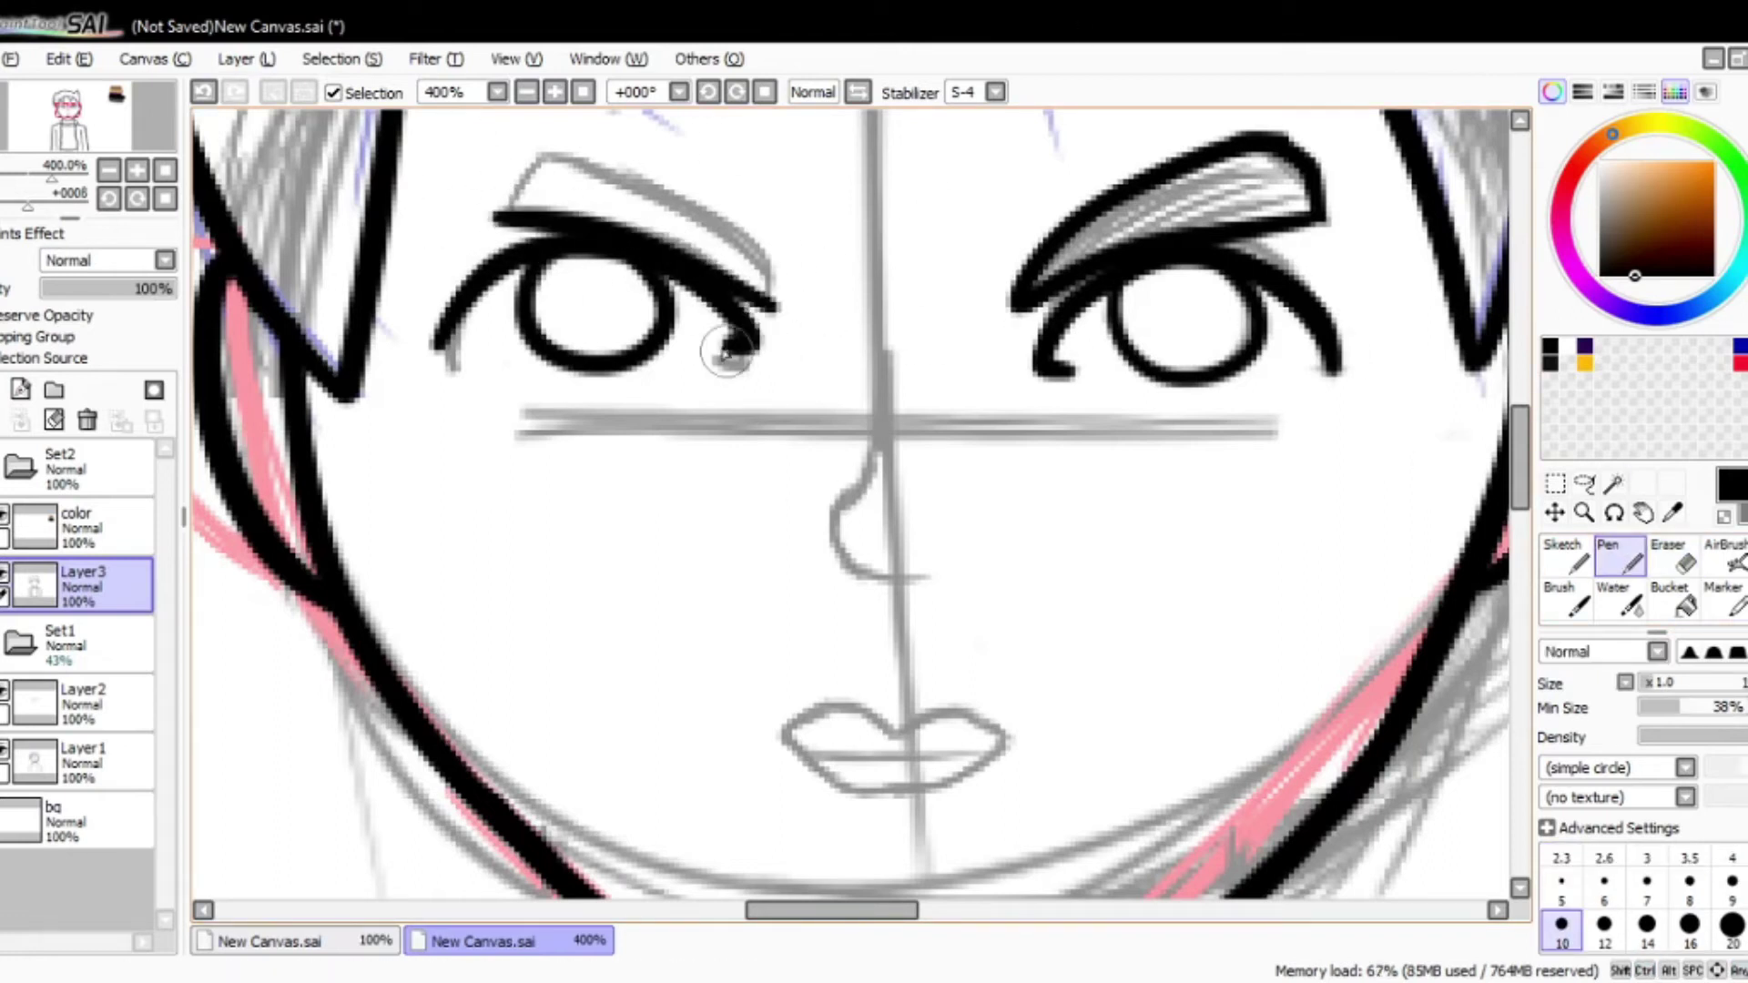
pyautogui.hotkey('ctrl', 'z')
# Step: Ink the left eyebrow's curved upper edge with the Pen, comparing both eyebrows in the mirrored view
pyautogui.moveTo(499, 218)
pyautogui.mouseDown()
pyautogui.moveTo(774, 300)
pyautogui.moveTo(496, 209)
pyautogui.mouseUp()
pyautogui.hotkey('ctrl', 'z')
pyautogui.hotkey('ctrl', 'z')
pyautogui.moveTo(545, 157); pyautogui.dragTo(774, 300)
pyautogui.hotkey('ctrl', 'z')
pyautogui.hotkey('ctrl', 'z')
pyautogui.hotkey('ctrl', 'z')
pyautogui.press('h')
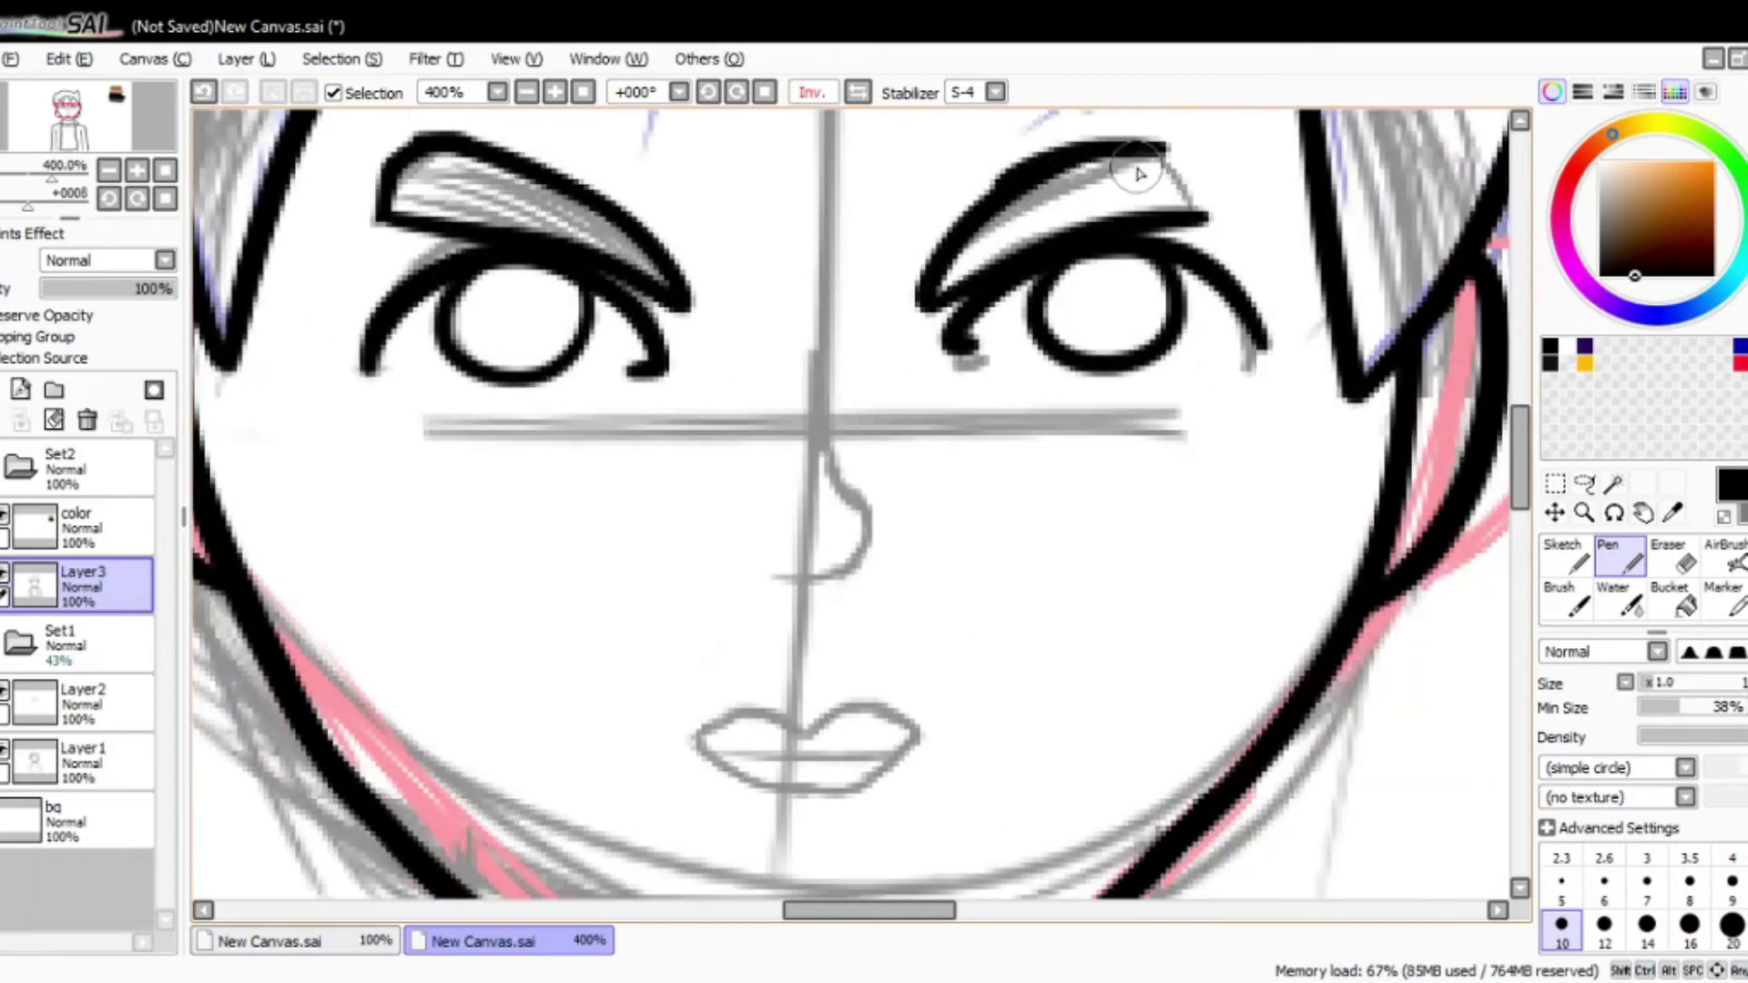
pyautogui.press('h')
pyautogui.hotkey('ctrl', 'z')
pyautogui.hotkey('ctrl', 'y')
# Step: Ink the nose line and the lips with their mouth line over the sketch using the Pen
pyautogui.scroll(-5, 798, 422)
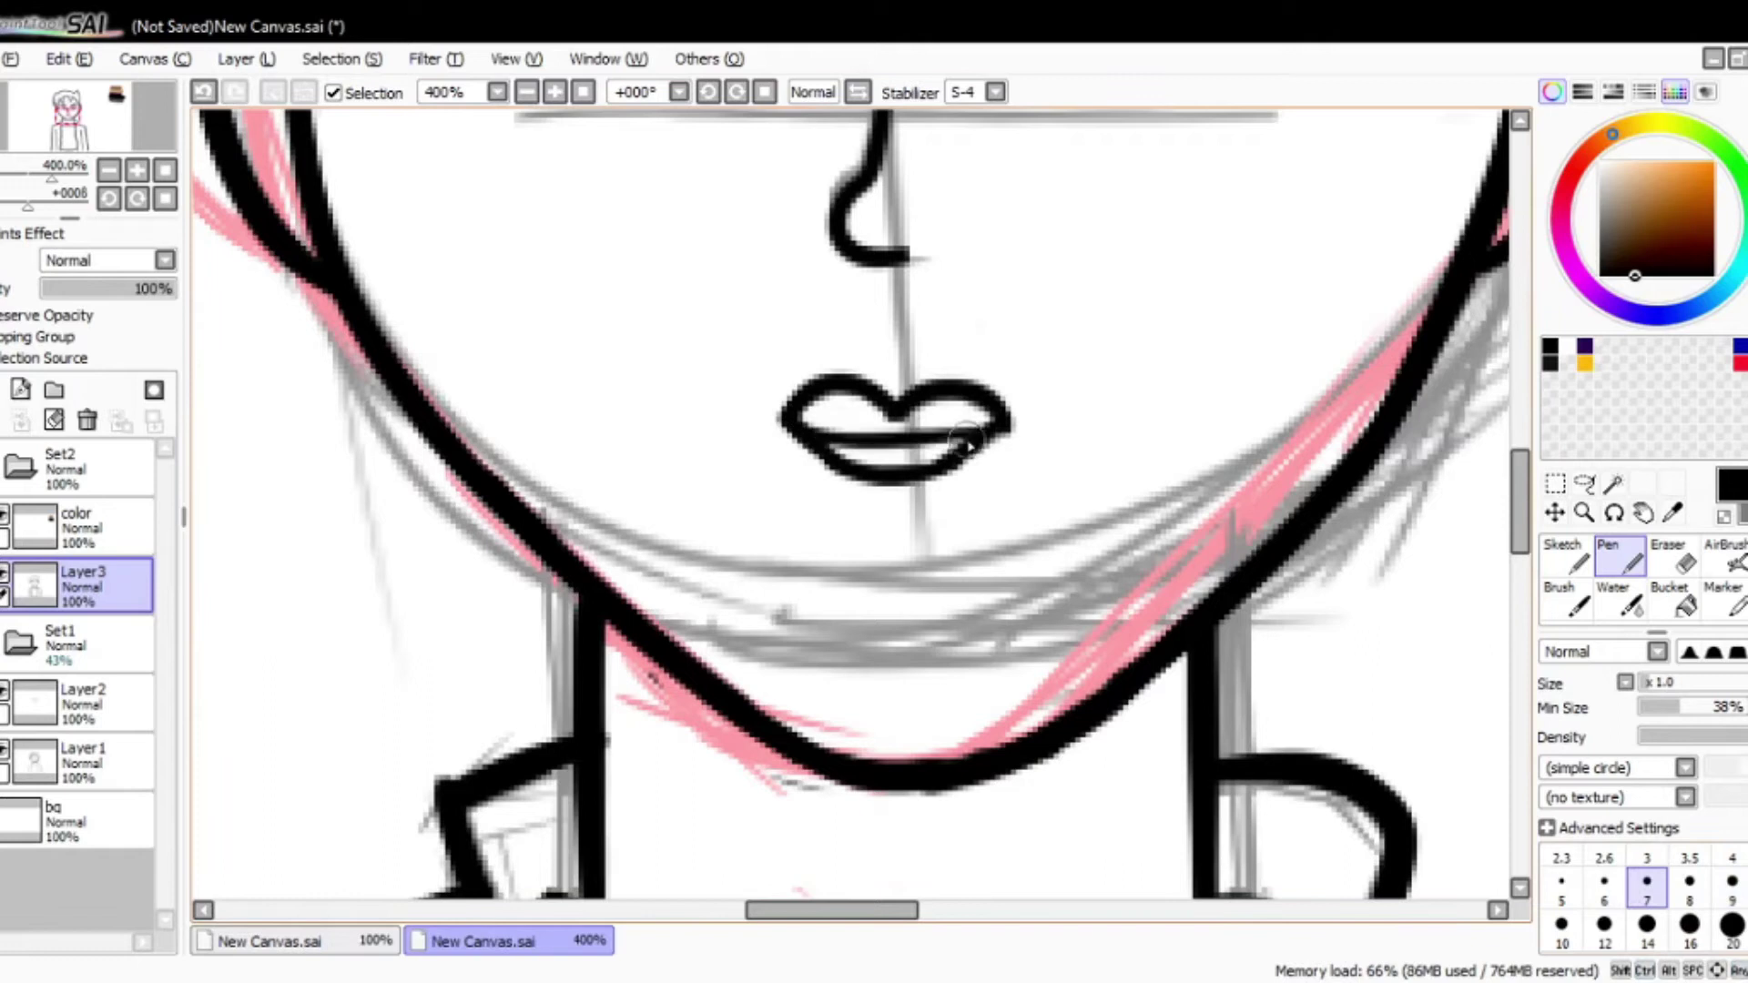
pyautogui.hotkey('ctrl', 'z')
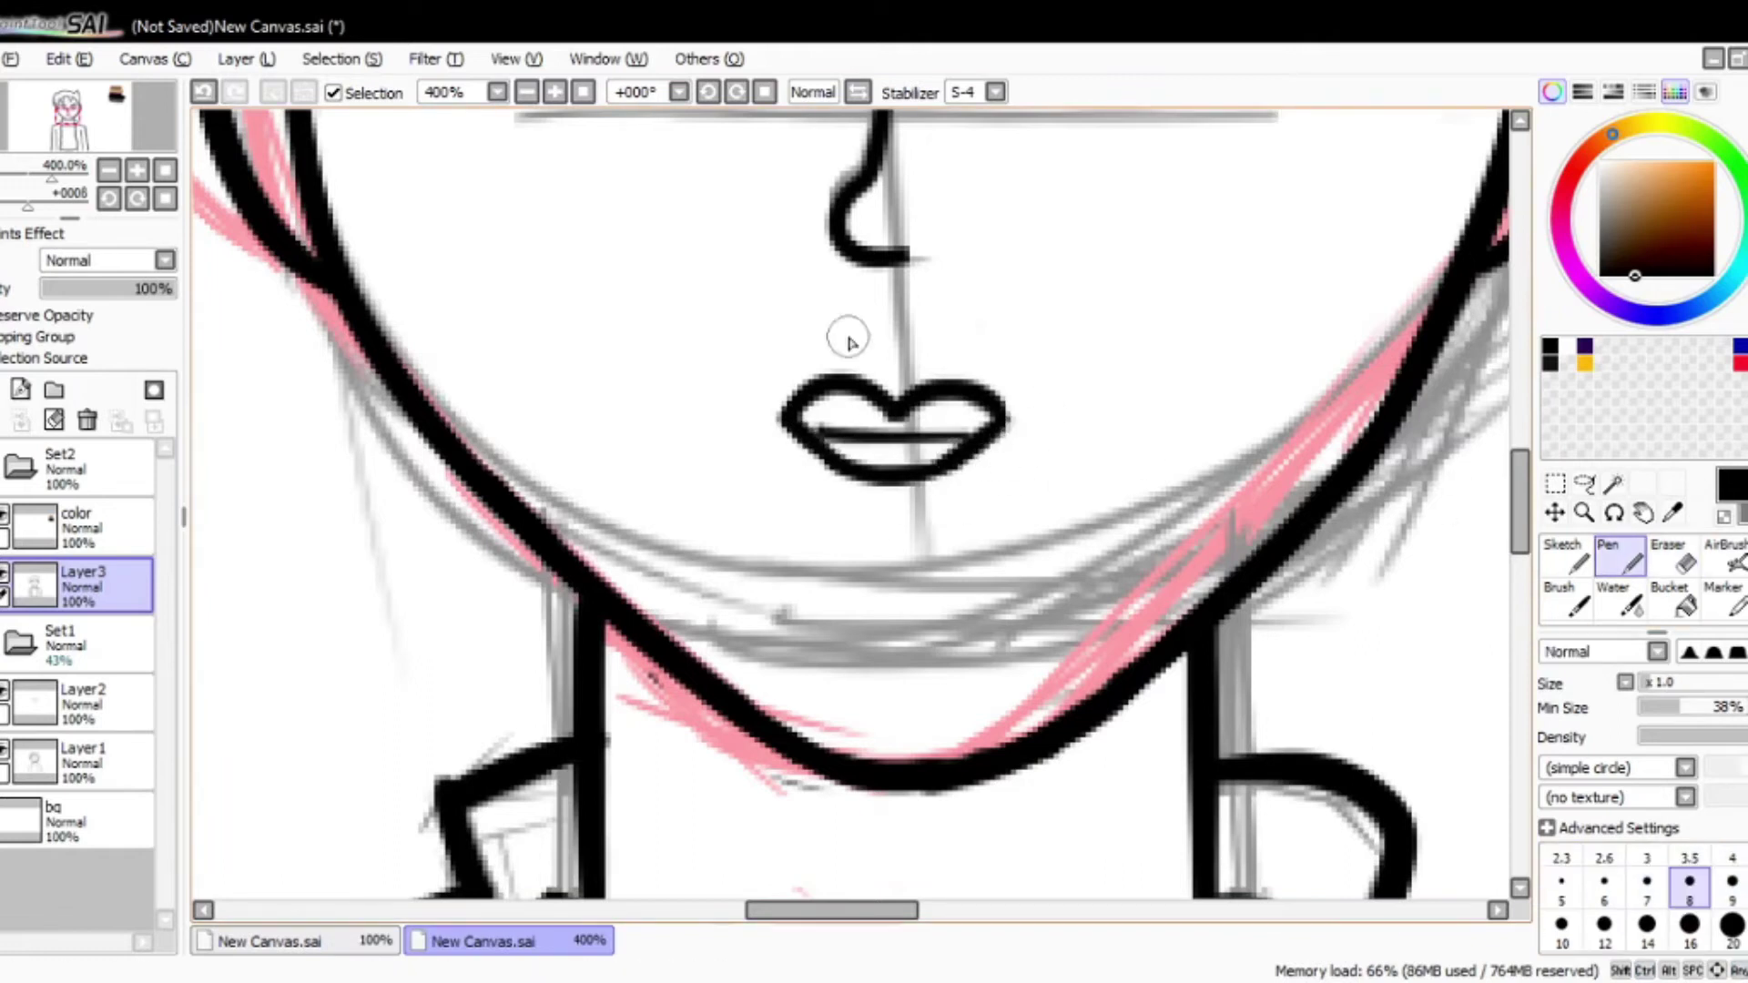
pyautogui.scroll(-7, 983, 500)
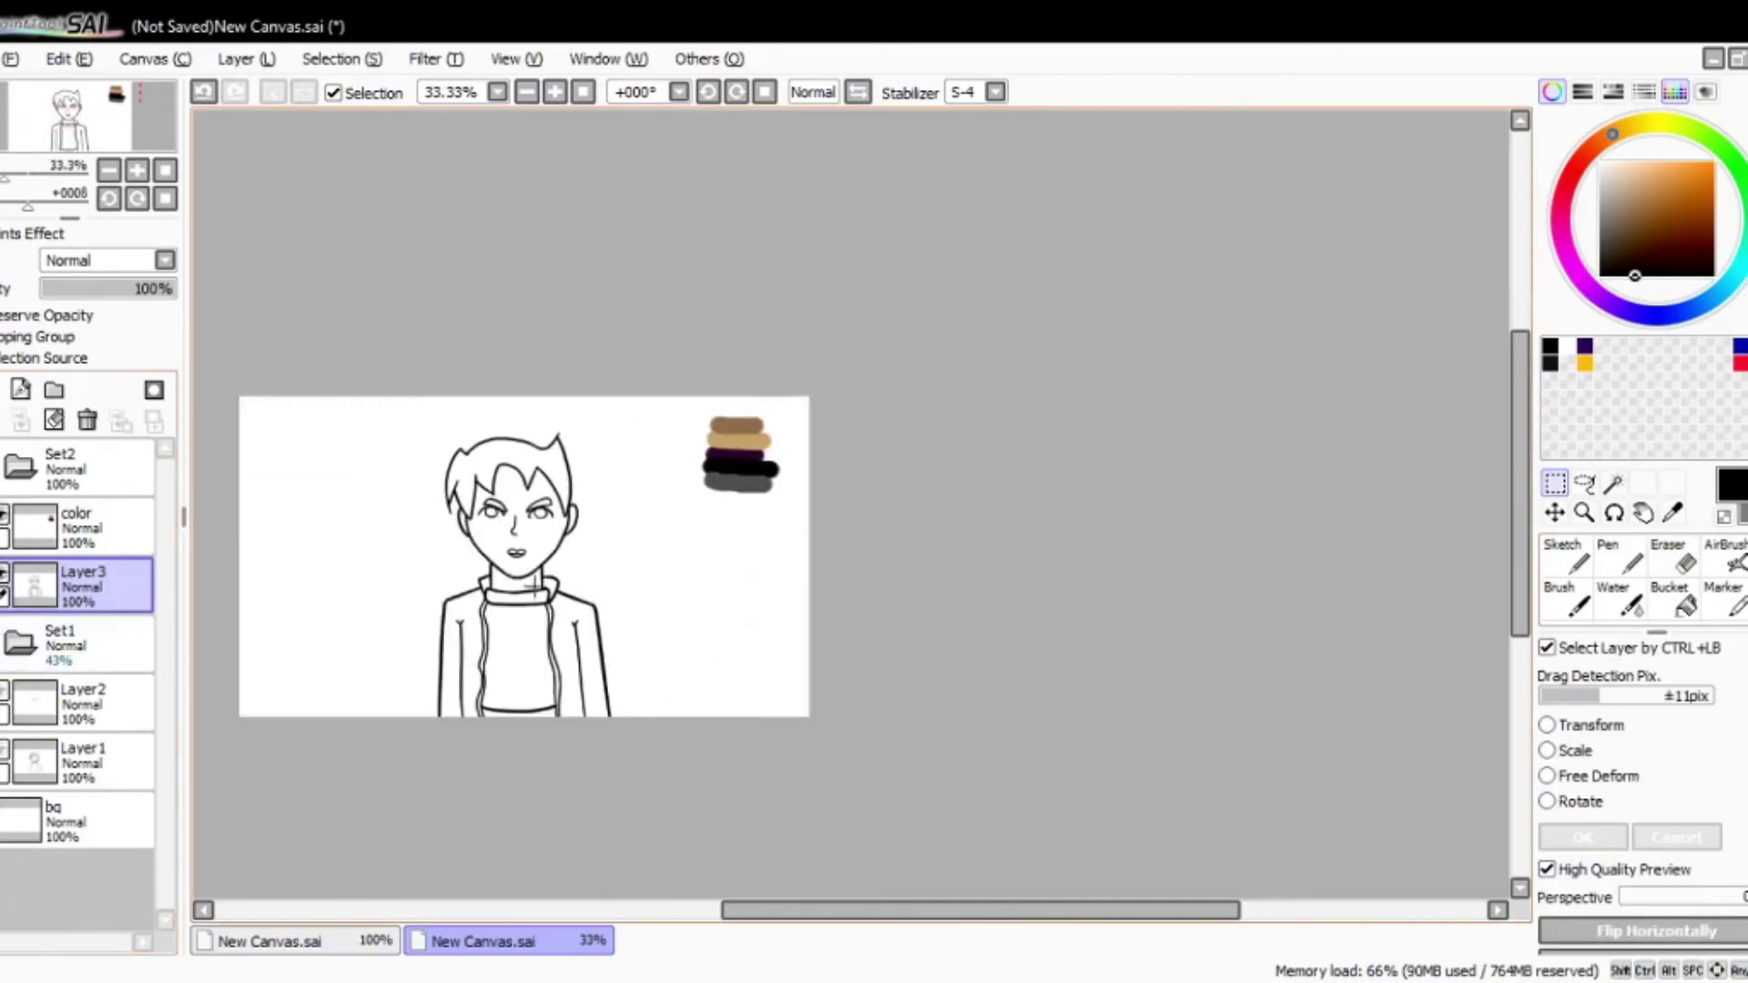
# Step: Clean up the hair outline's corners and strand tips on Layer3 with the Eraser and Pen, with the sketch layers hidden
pyautogui.scroll(3, 427, 423)
pyautogui.keyDown('ctrl'); pyautogui.click(427, 423); pyautogui.keyUp('ctrl')
pyautogui.scroll(3, 456, 167)
pyautogui.press('e')
pyautogui.keyDown('ctrl'); pyautogui.click(456, 167); pyautogui.keyUp('ctrl')
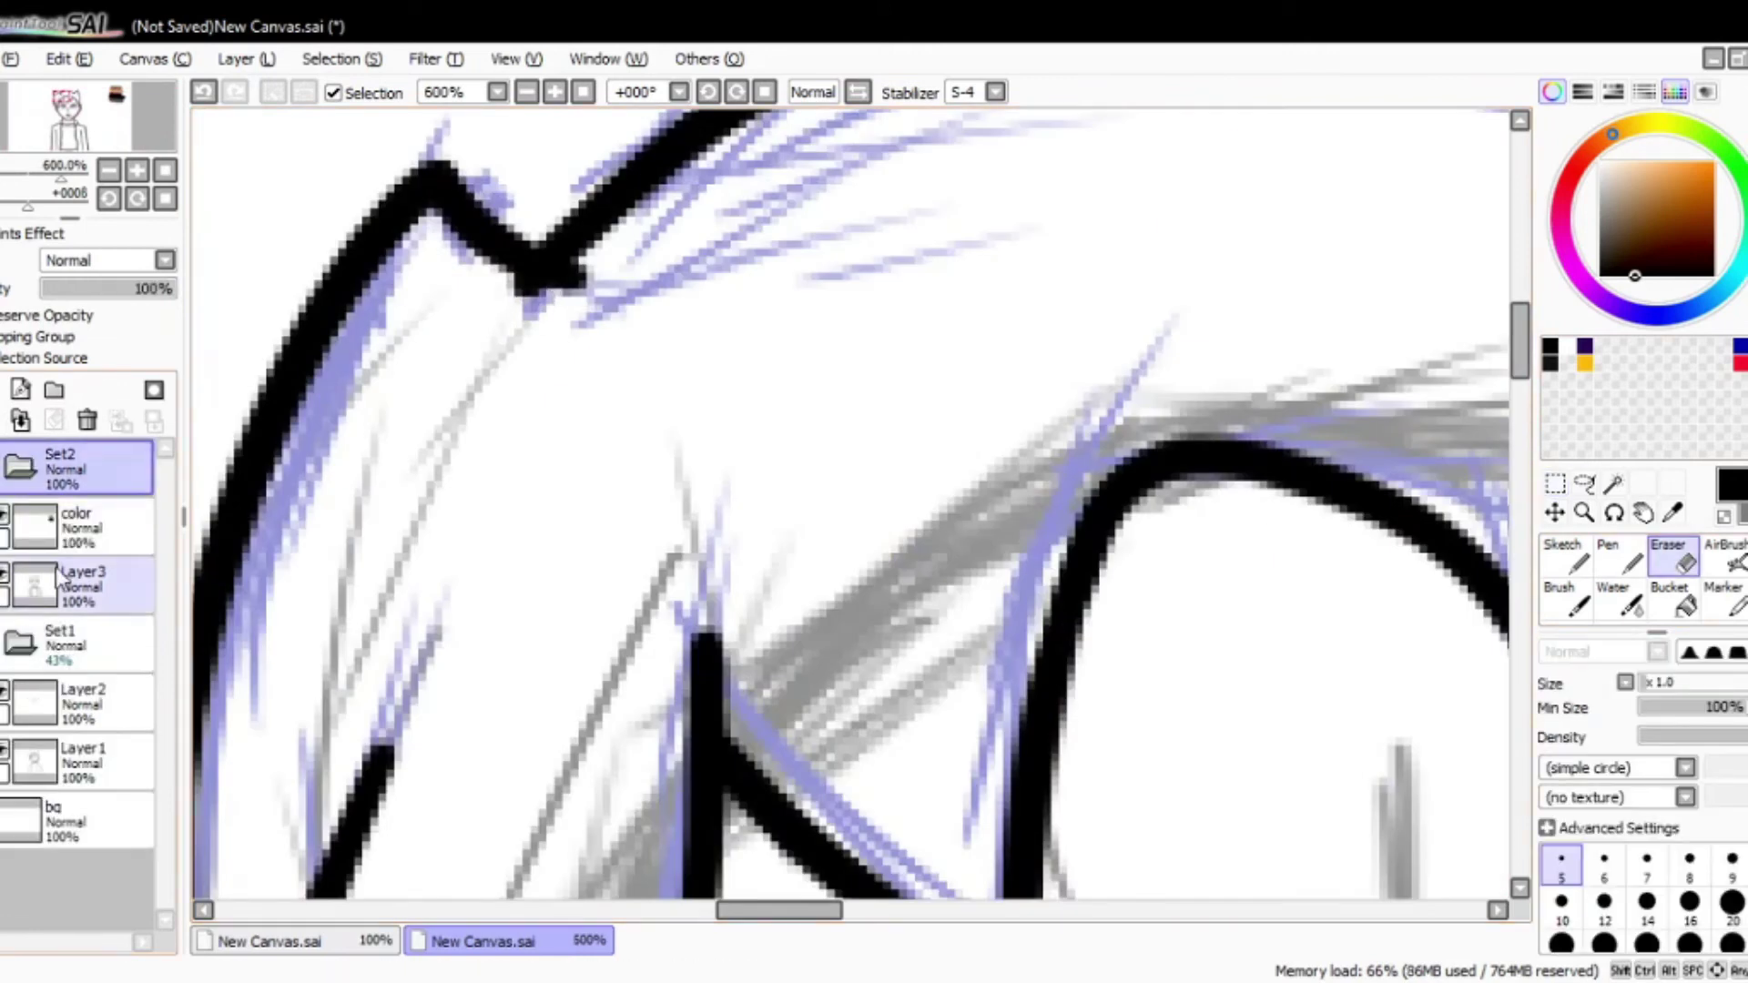
pyautogui.keyDown('ctrl'); pyautogui.click(934, 157); pyautogui.keyUp('ctrl')
pyautogui.scroll(-3, 934, 157)
pyautogui.scroll(2, 933, 156)
pyautogui.scroll(-3, 352, 715)
pyautogui.scroll(5, 393, 619)
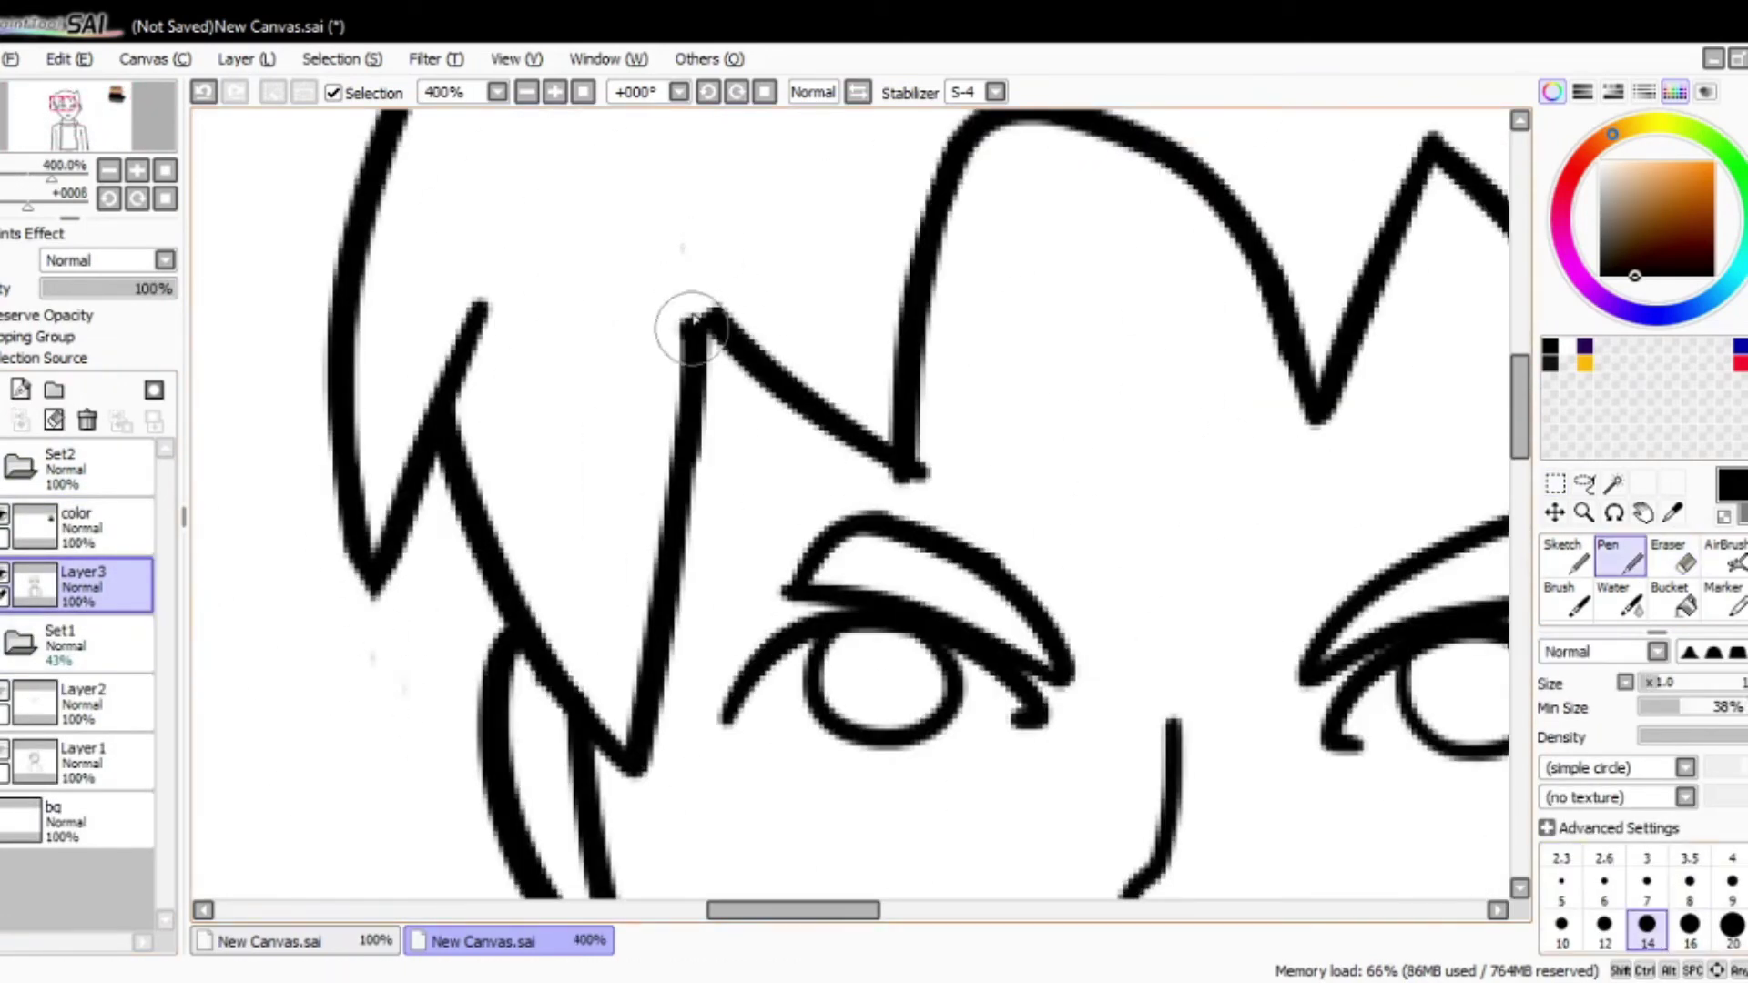
pyautogui.hscroll(5, 1211, 564)
pyautogui.scroll(-5, 1211, 565)
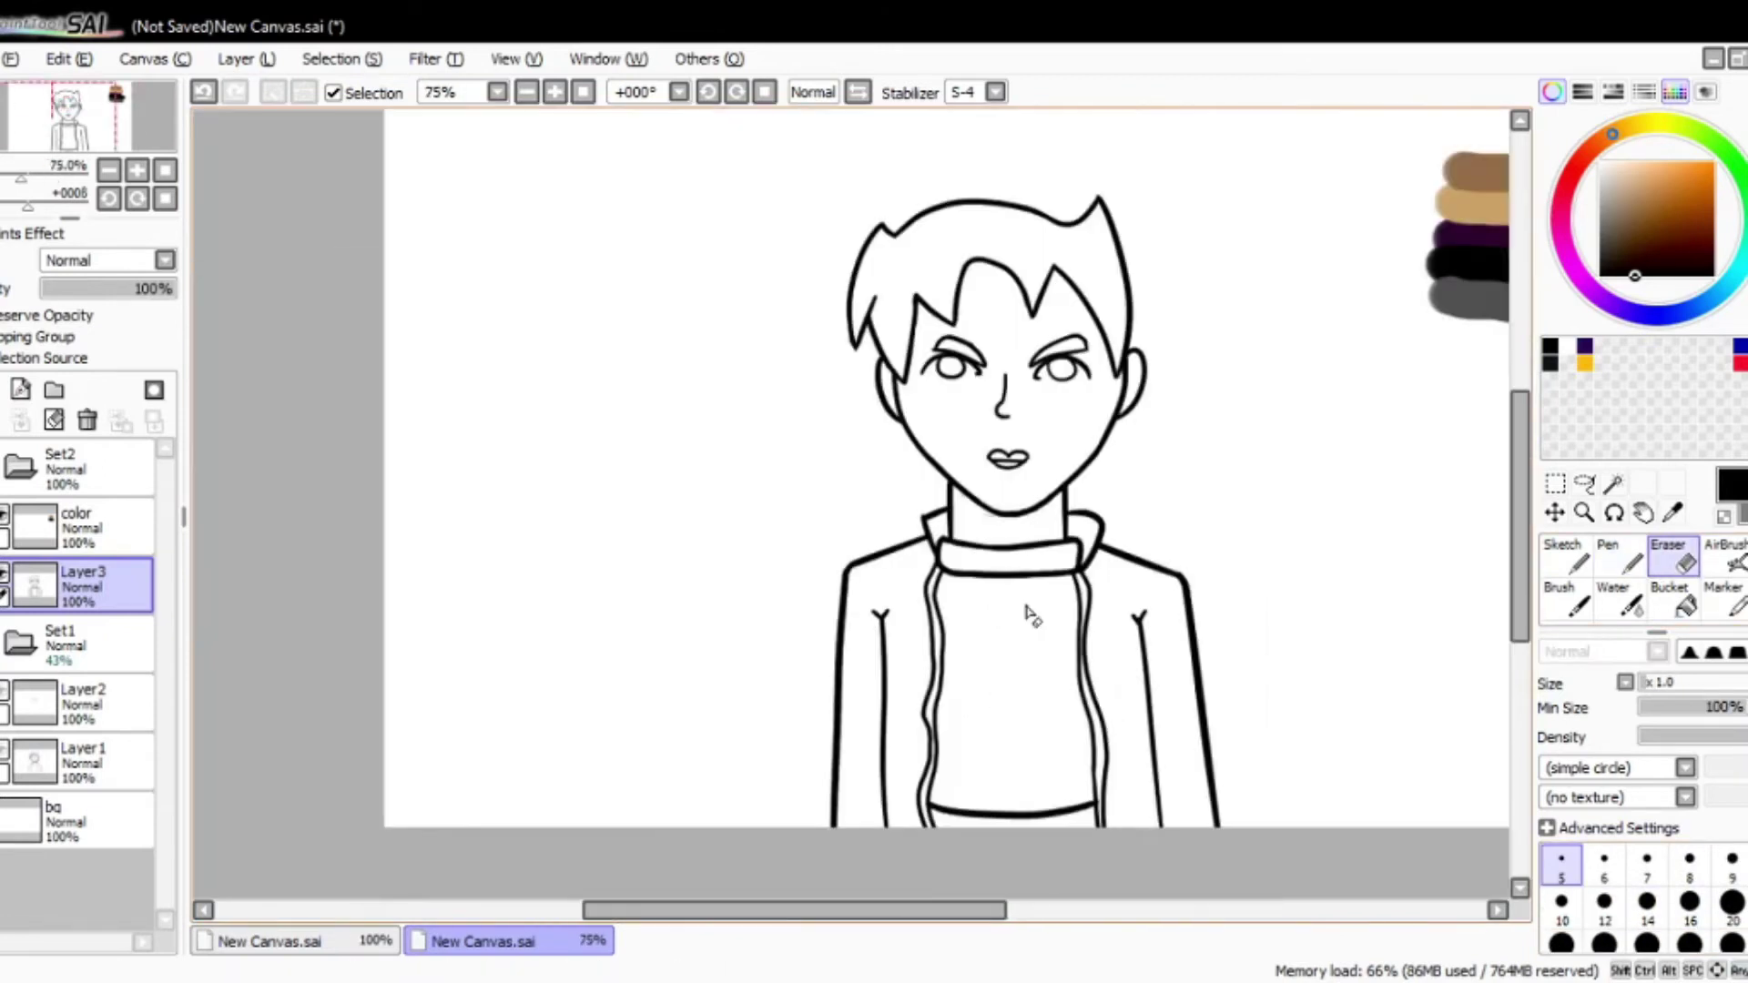
# Step: Duplicate the line-art layer and name the upper copy "frame" and the lower one "color"
pyautogui.scroll(6, 1026, 613)
pyautogui.scroll(-5, 999, 496)
pyautogui.scroll(7, 1104, 510)
pyautogui.scroll(-8, 1153, 768)
pyautogui.scroll(2, 780, 695)
pyautogui.scroll(-2, 780, 695)
pyautogui.hotkey('ctrl', 't')
pyautogui.press('Return')
pyautogui.scroll(2, 922, 424)
pyautogui.scroll(-1, 923, 424)
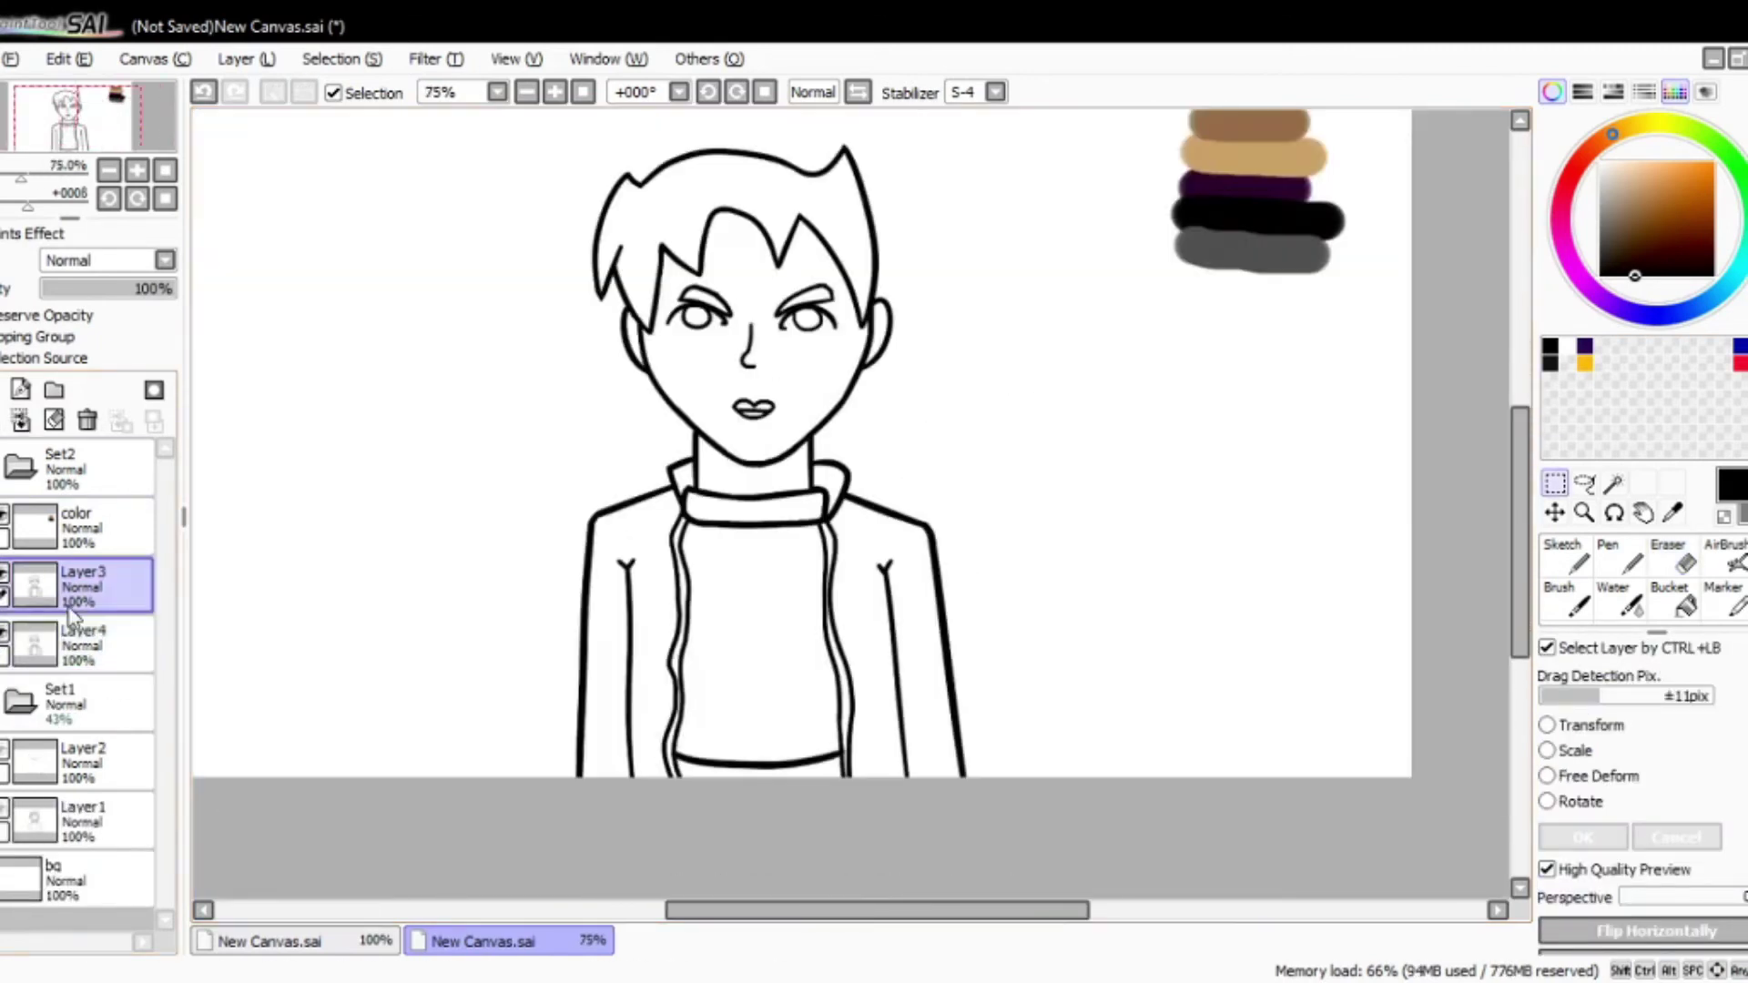
pyautogui.scroll(1, 936, 671)
pyautogui.scroll(-2, 816, 827)
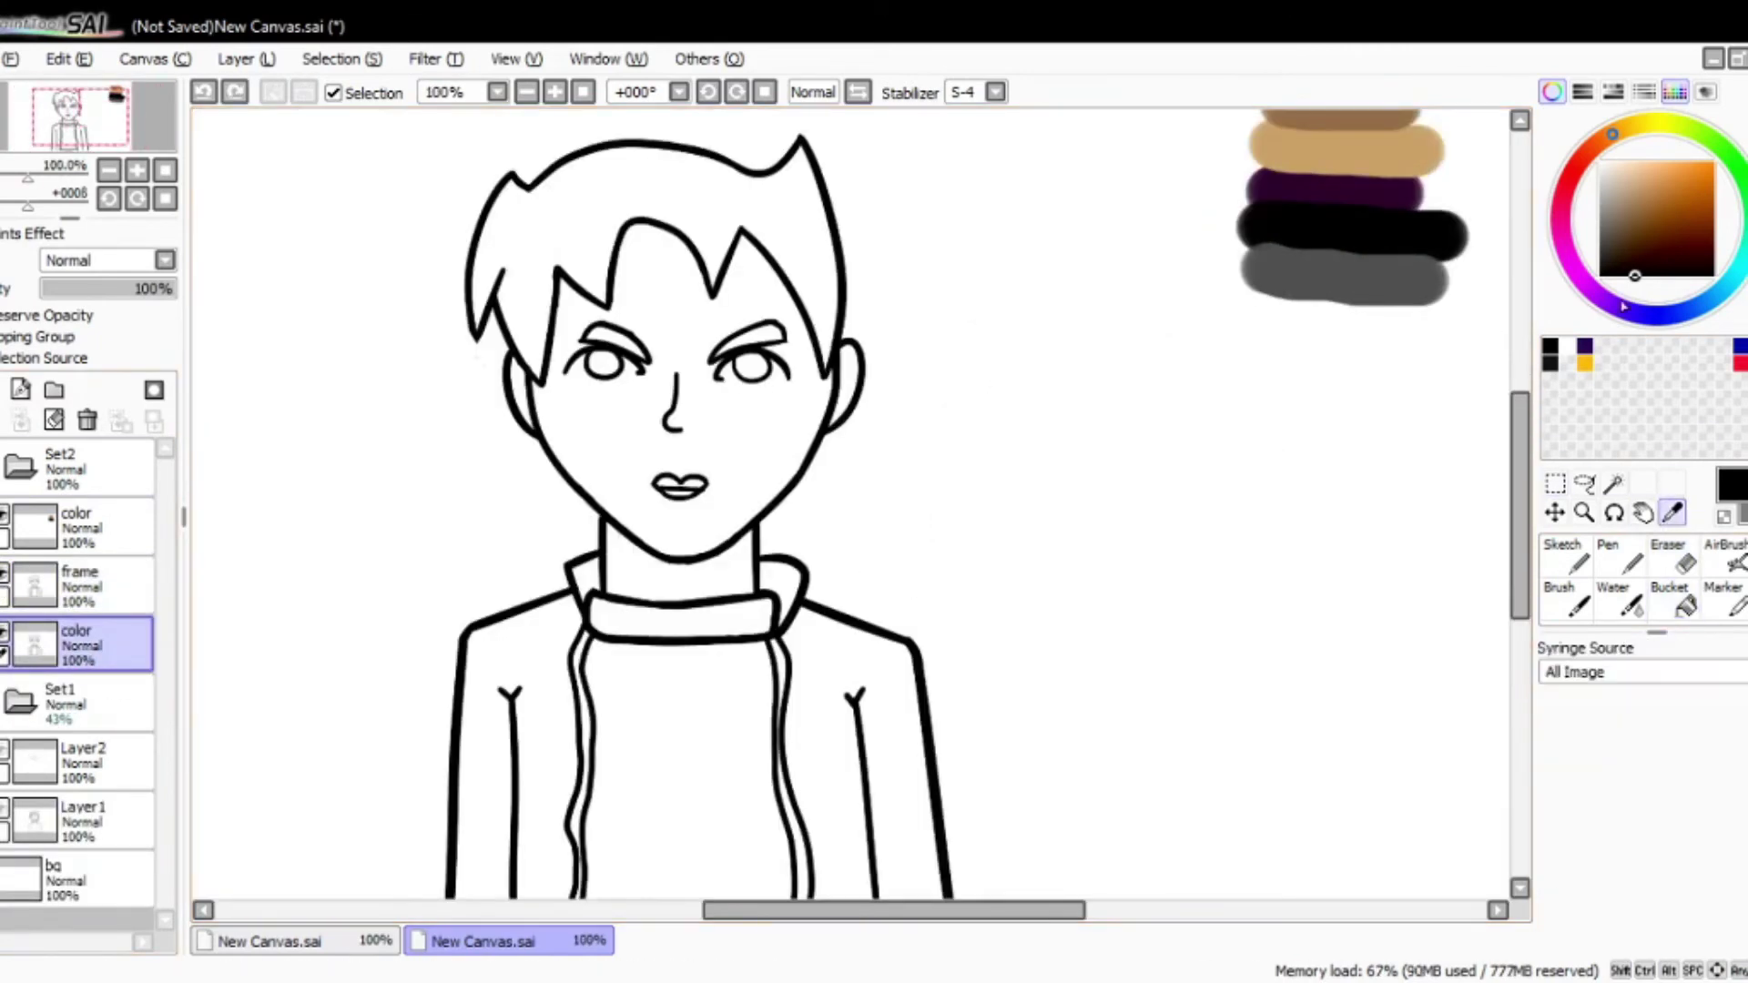
# Step: Sample a bluish black and fill both sides of the jacket on the lower color layer with the Bucket
pyautogui.hotkey('ctrl', 'Tab')
pyautogui.hotkey('ctrl', 'Tab')
pyautogui.click(1669, 601)
pyautogui.click(967, 636)
pyautogui.scroll(1, 968, 636)
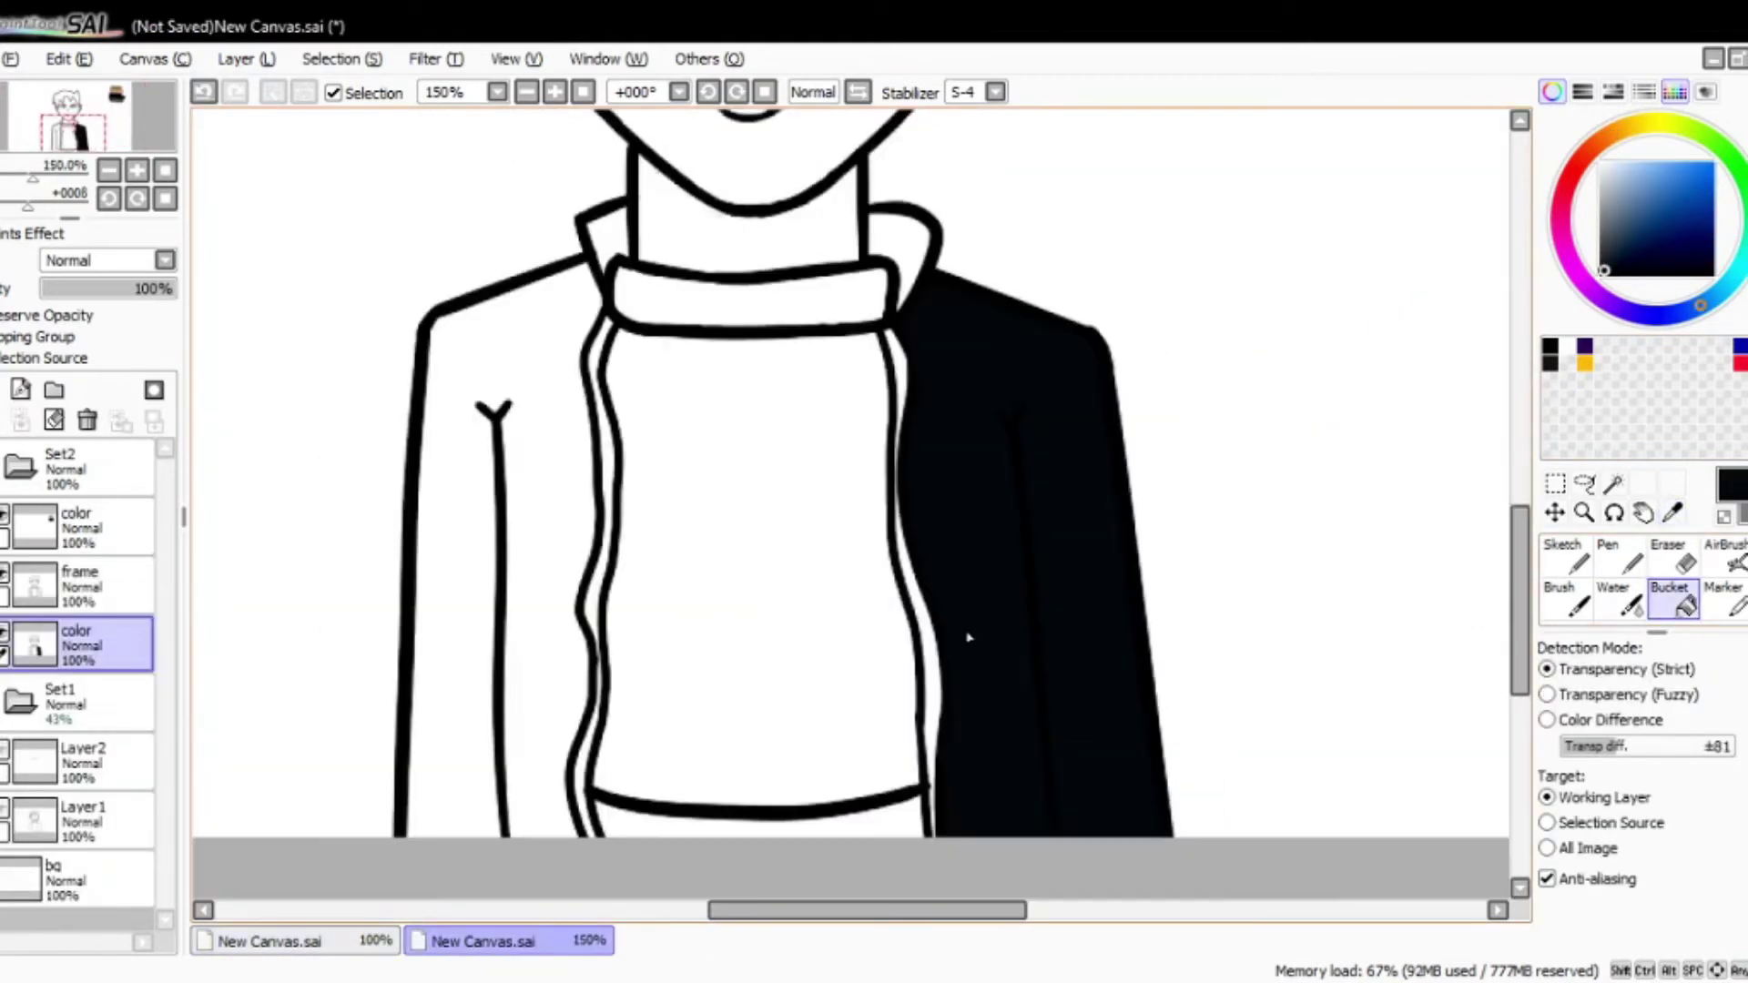
pyautogui.click(506, 547)
pyautogui.scroll(1, 506, 546)
pyautogui.scroll(-5, 969, 590)
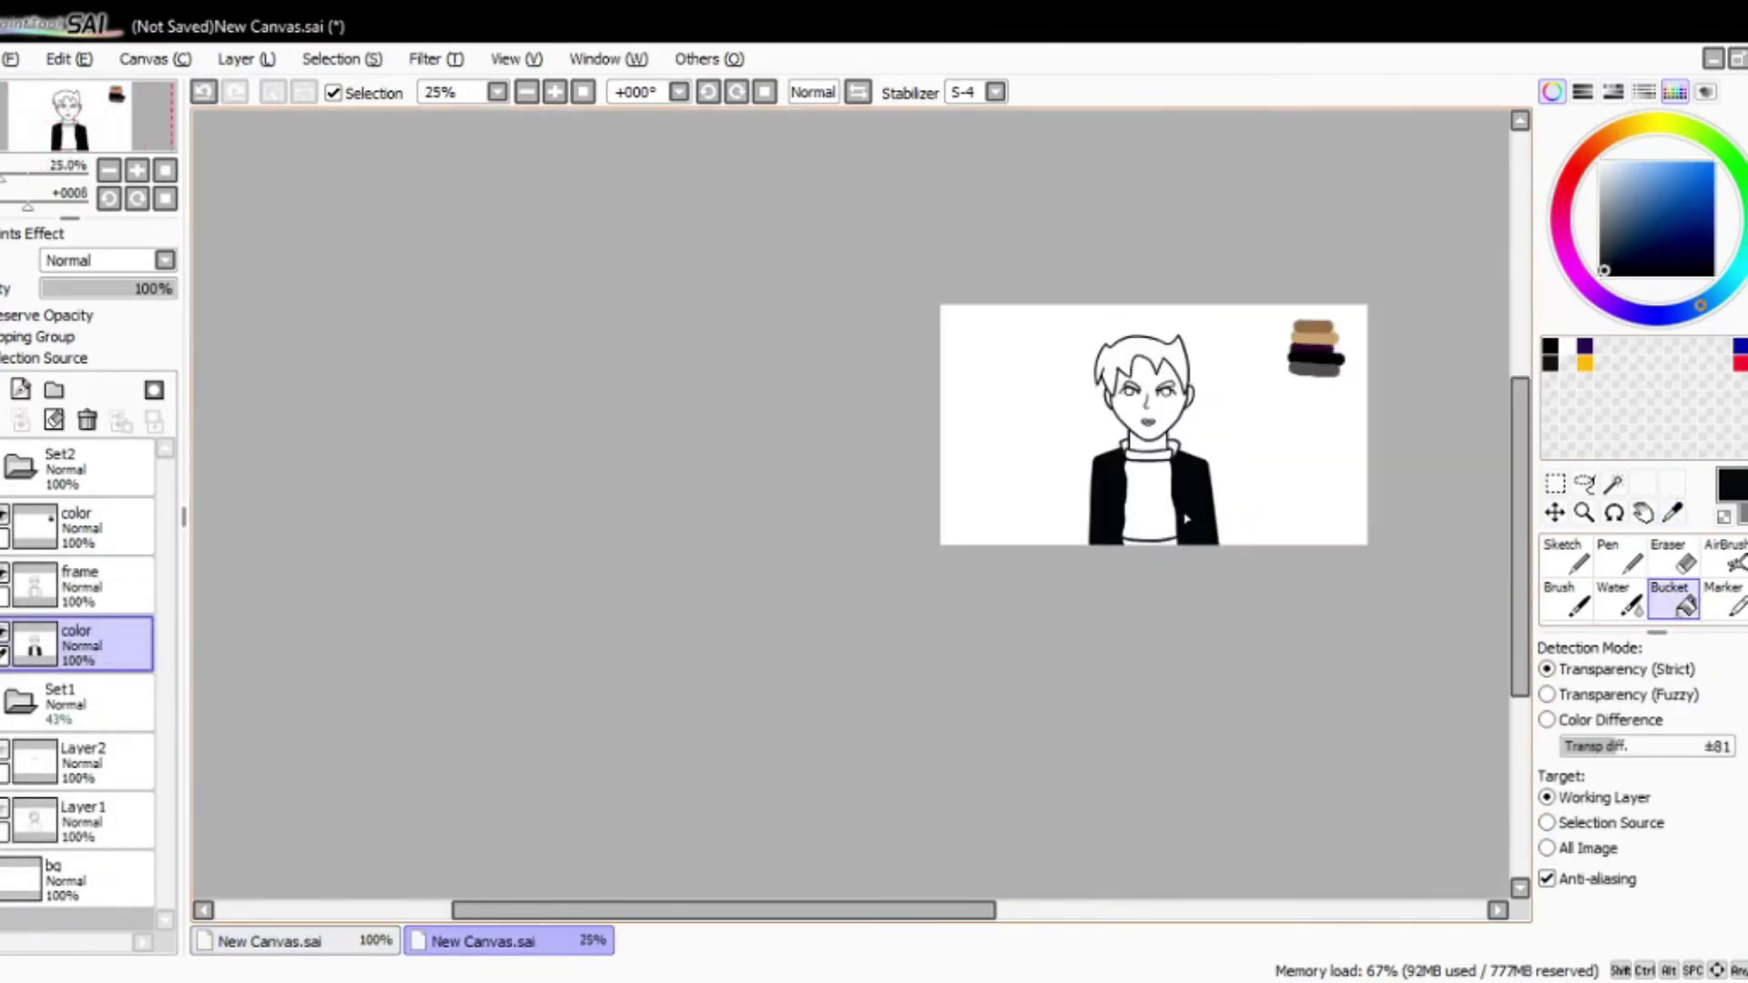
# Step: Sample the dark gray swatch and fill the sweater's body and turtleneck collar with the Bucket
pyautogui.keyDown('alt'); pyautogui.click(1339, 314); pyautogui.keyUp('alt')
pyautogui.click(1133, 473)
pyautogui.scroll(4, 1133, 473)
pyautogui.scroll(1, 1120, 578)
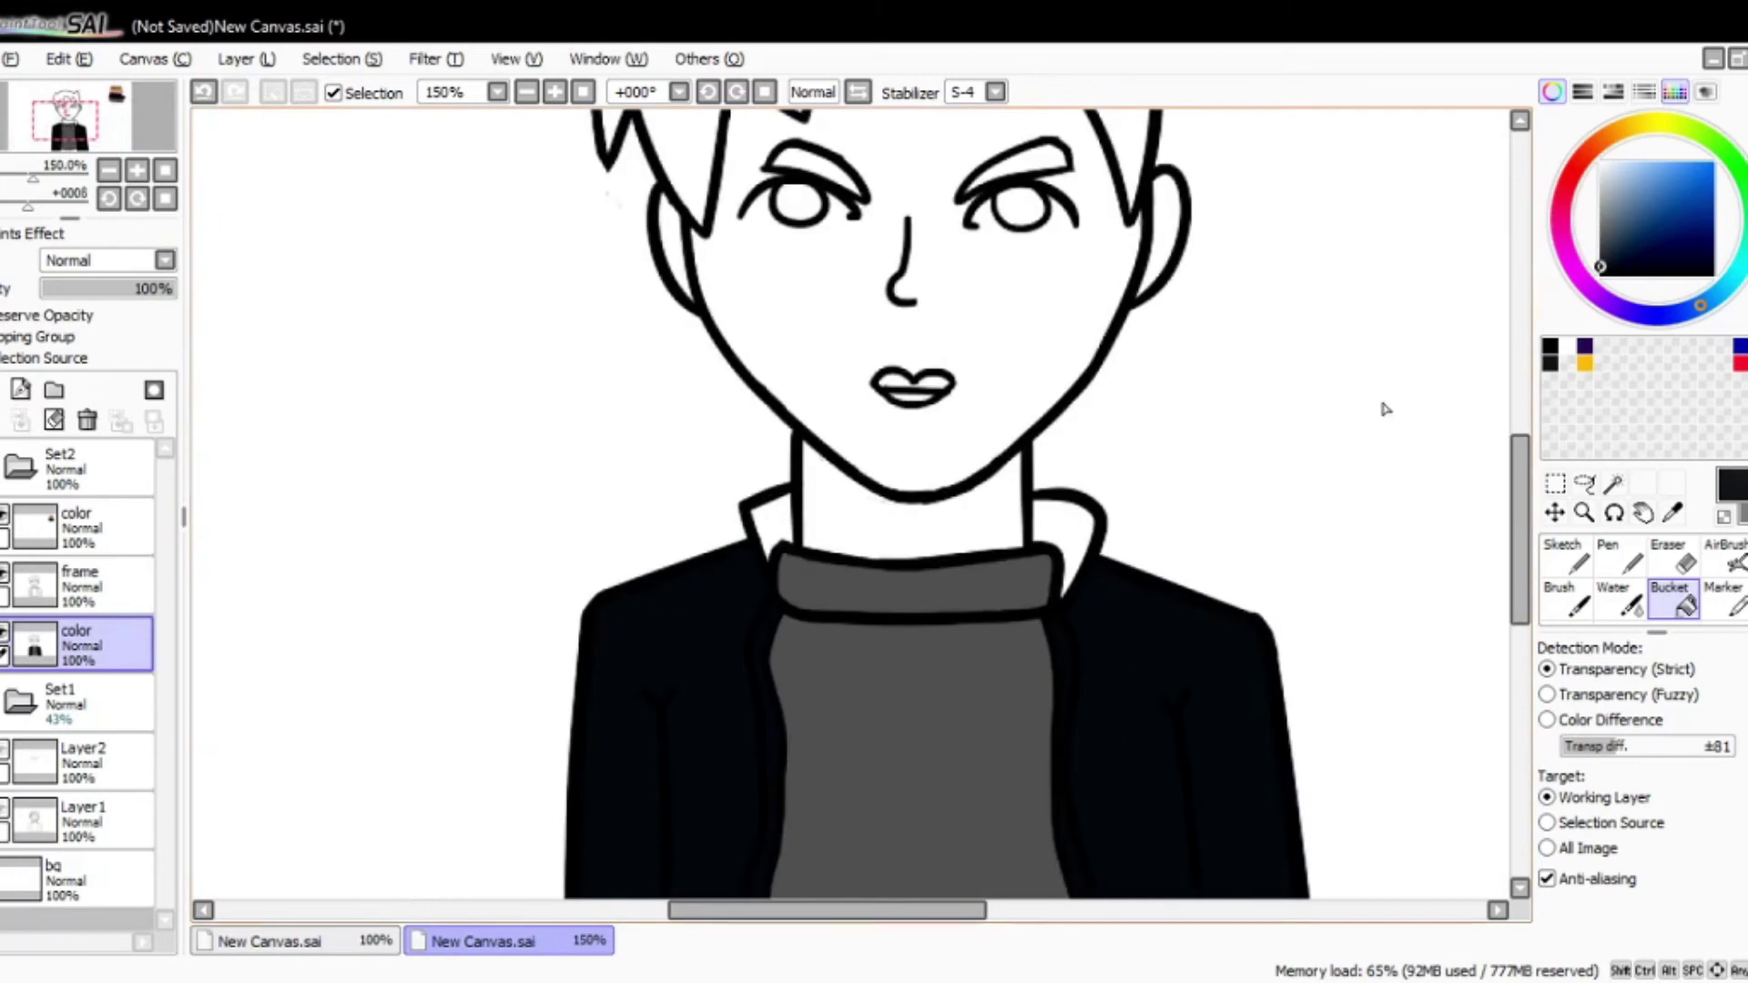
# Step: Refill the jacket and its collar flap with a neutral near-black using the Bucket
pyautogui.scroll(-3, 878, 692)
pyautogui.click(1193, 455)
pyautogui.scroll(3, 1193, 455)
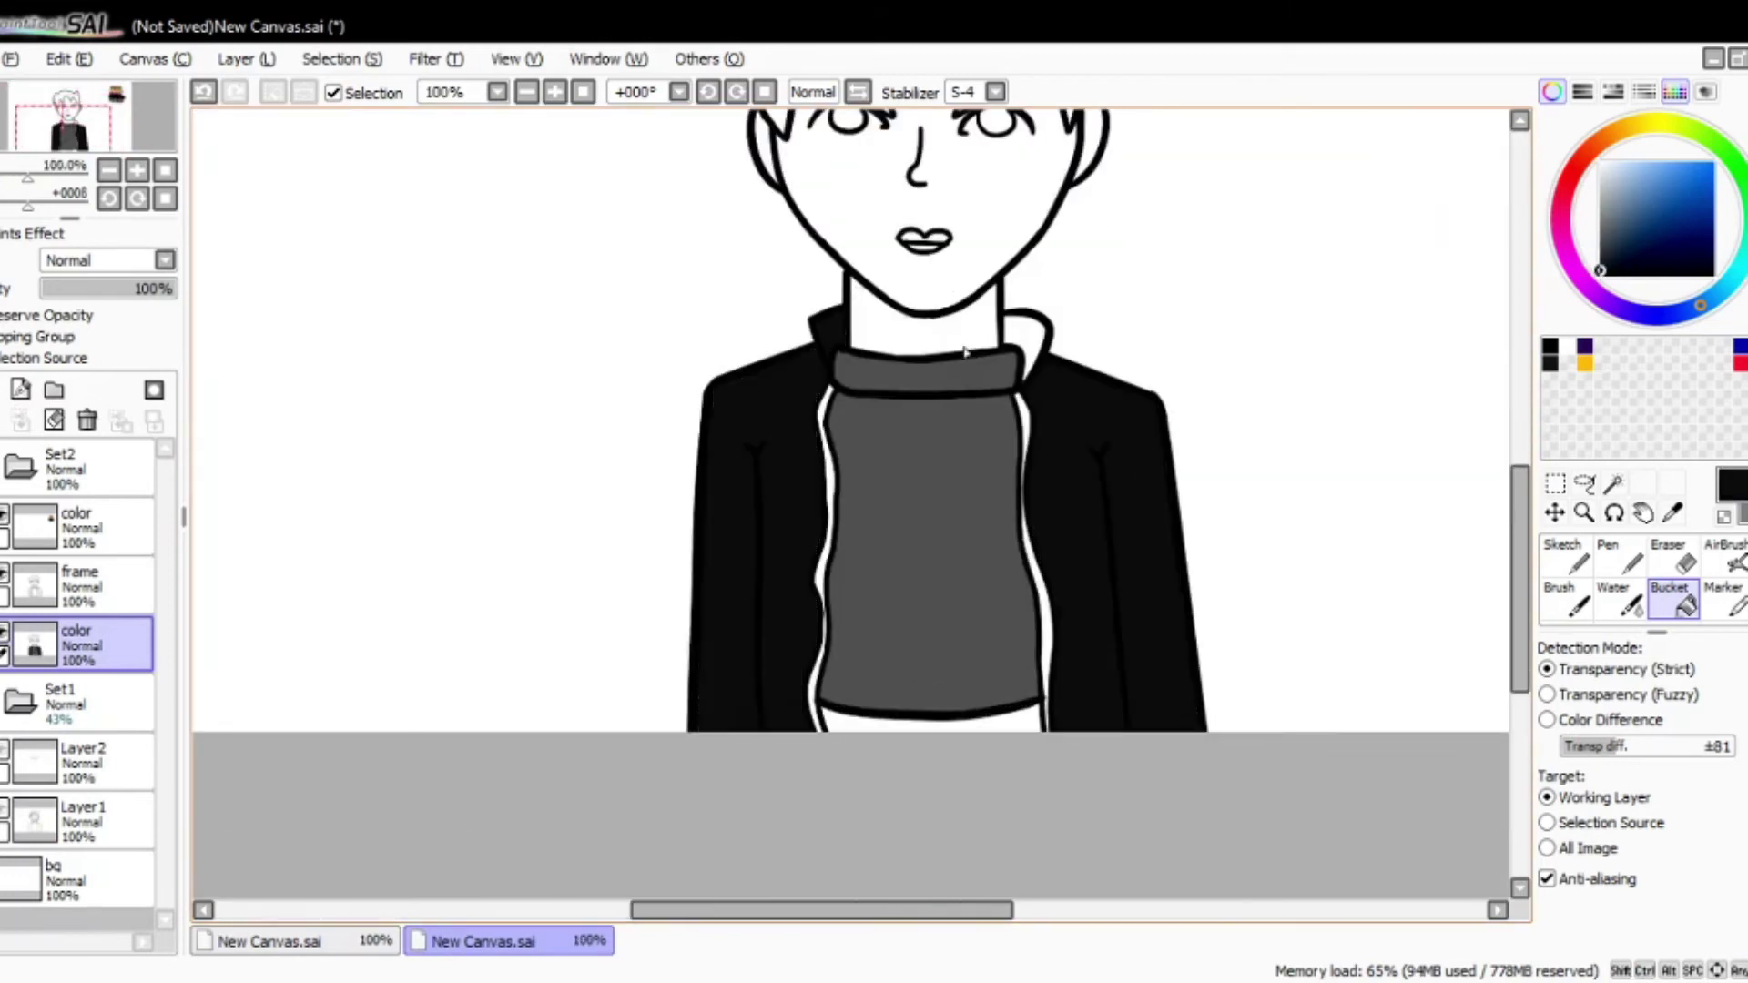
# Step: Check the reference canvas and fill the hair with dark purple
pyautogui.scroll(-2, 644, 460)
pyautogui.click(273, 941)
pyautogui.click(483, 942)
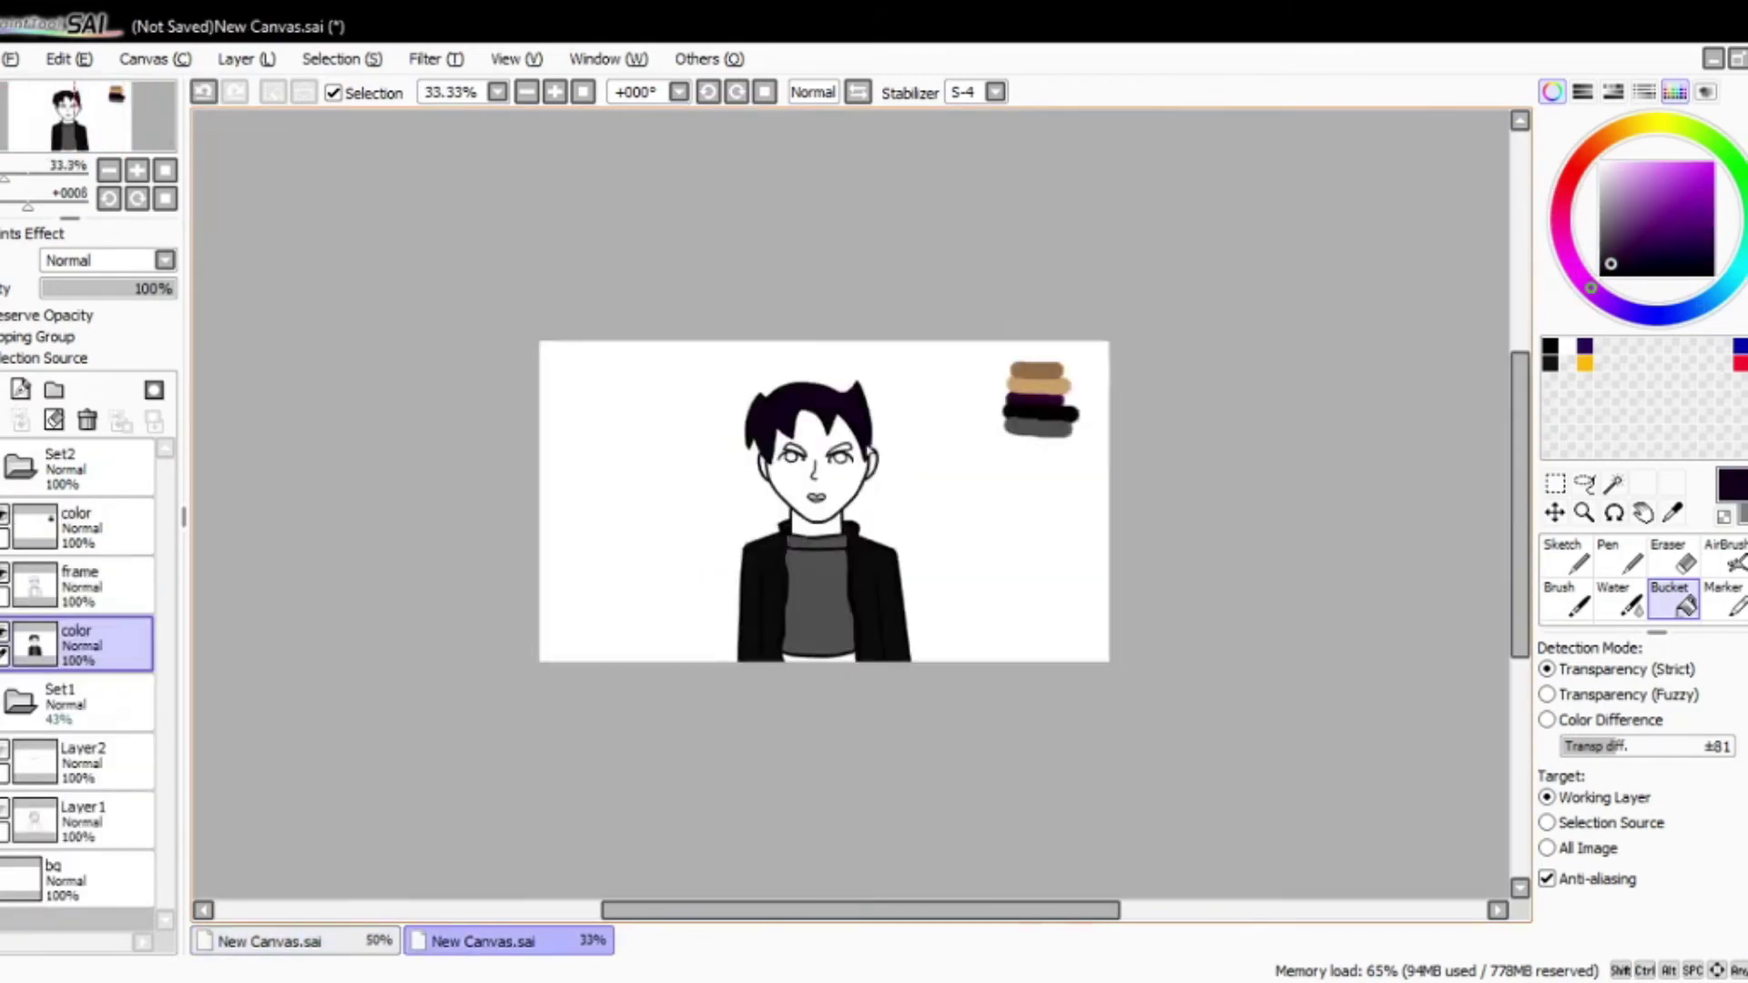
# Step: Consult the reference canvas for the eye color and fill both irises with near-black
pyautogui.click(364, 947)
pyautogui.click(483, 942)
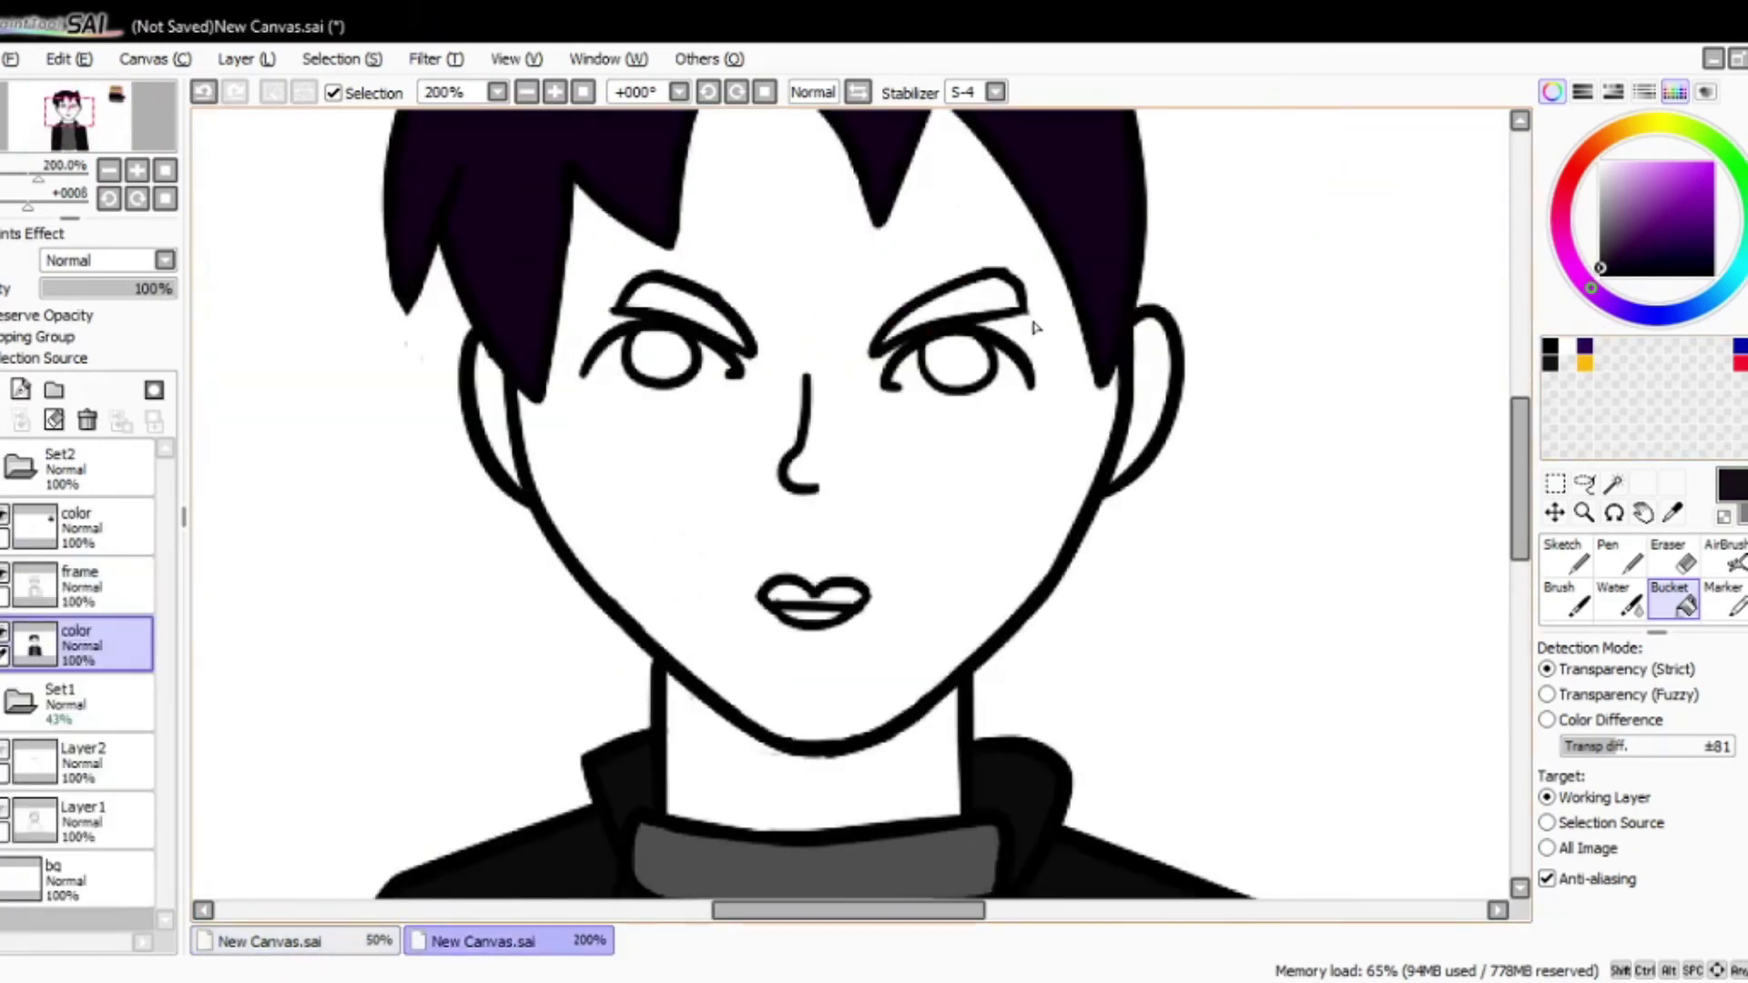
pyautogui.scroll(-1, 856, 501)
pyautogui.scroll(1, 856, 501)
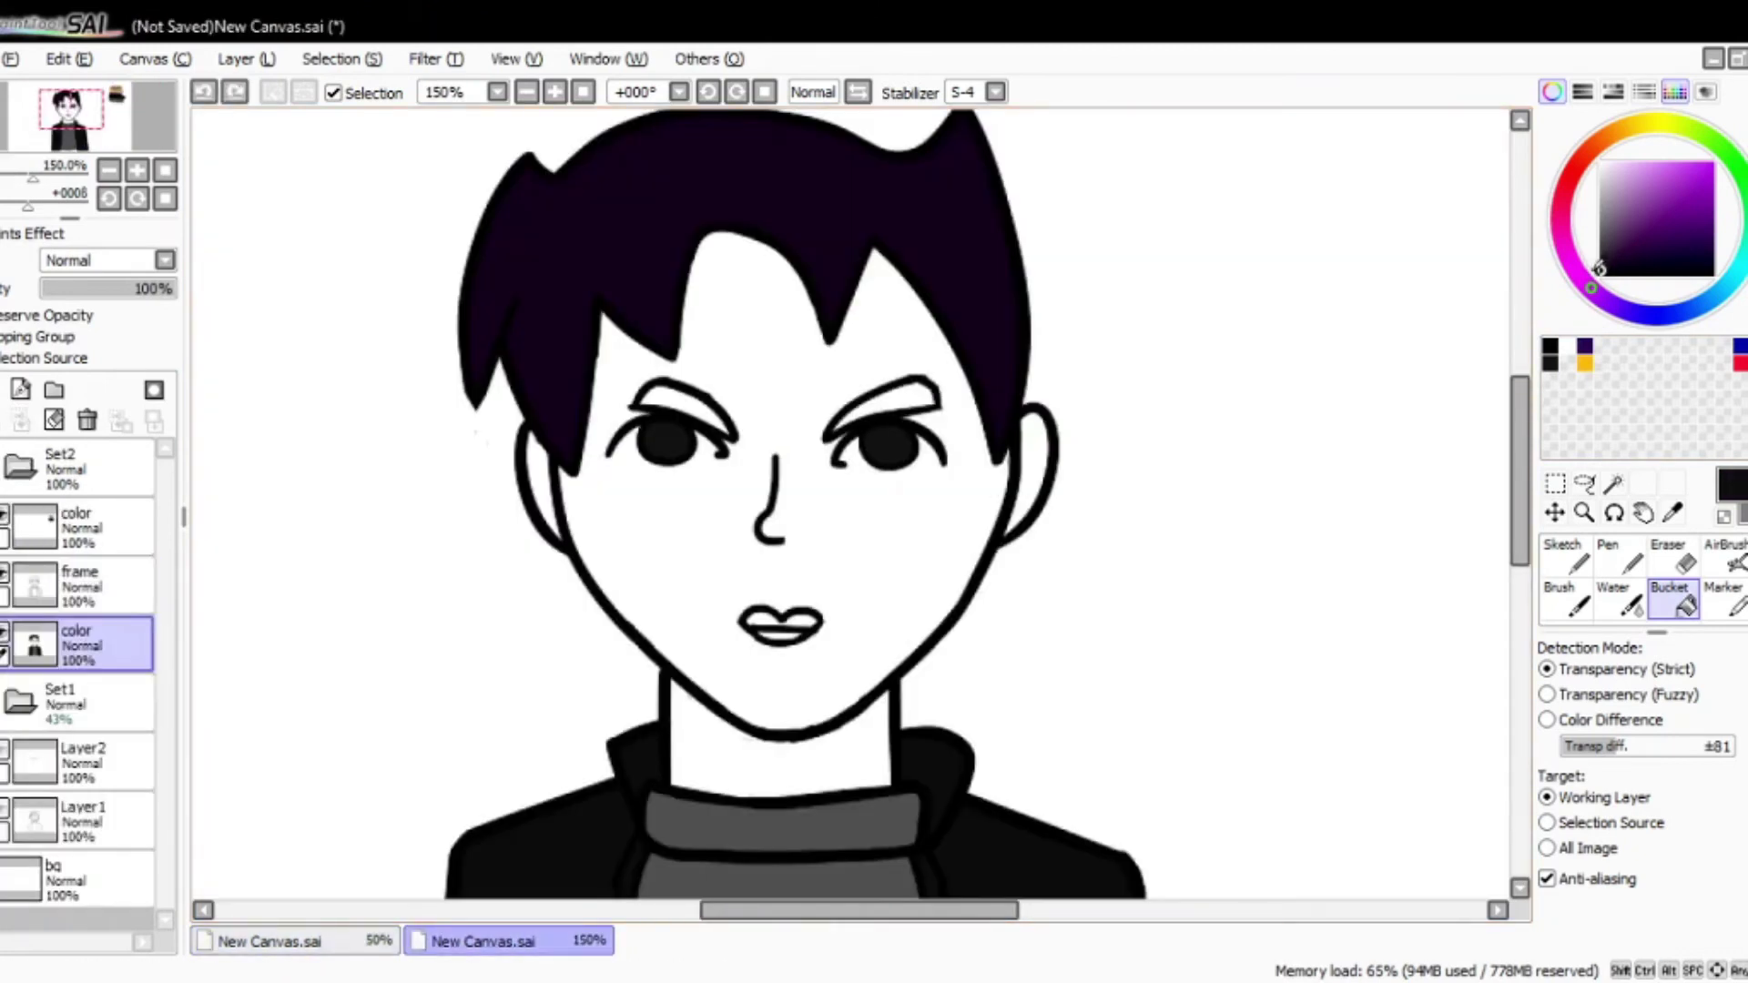
pyautogui.scroll(4, 713, 393)
pyautogui.moveTo(510, 255); pyautogui.dragTo(888, 409)
pyautogui.scroll(1, 610, 430)
pyautogui.press('ctrl')
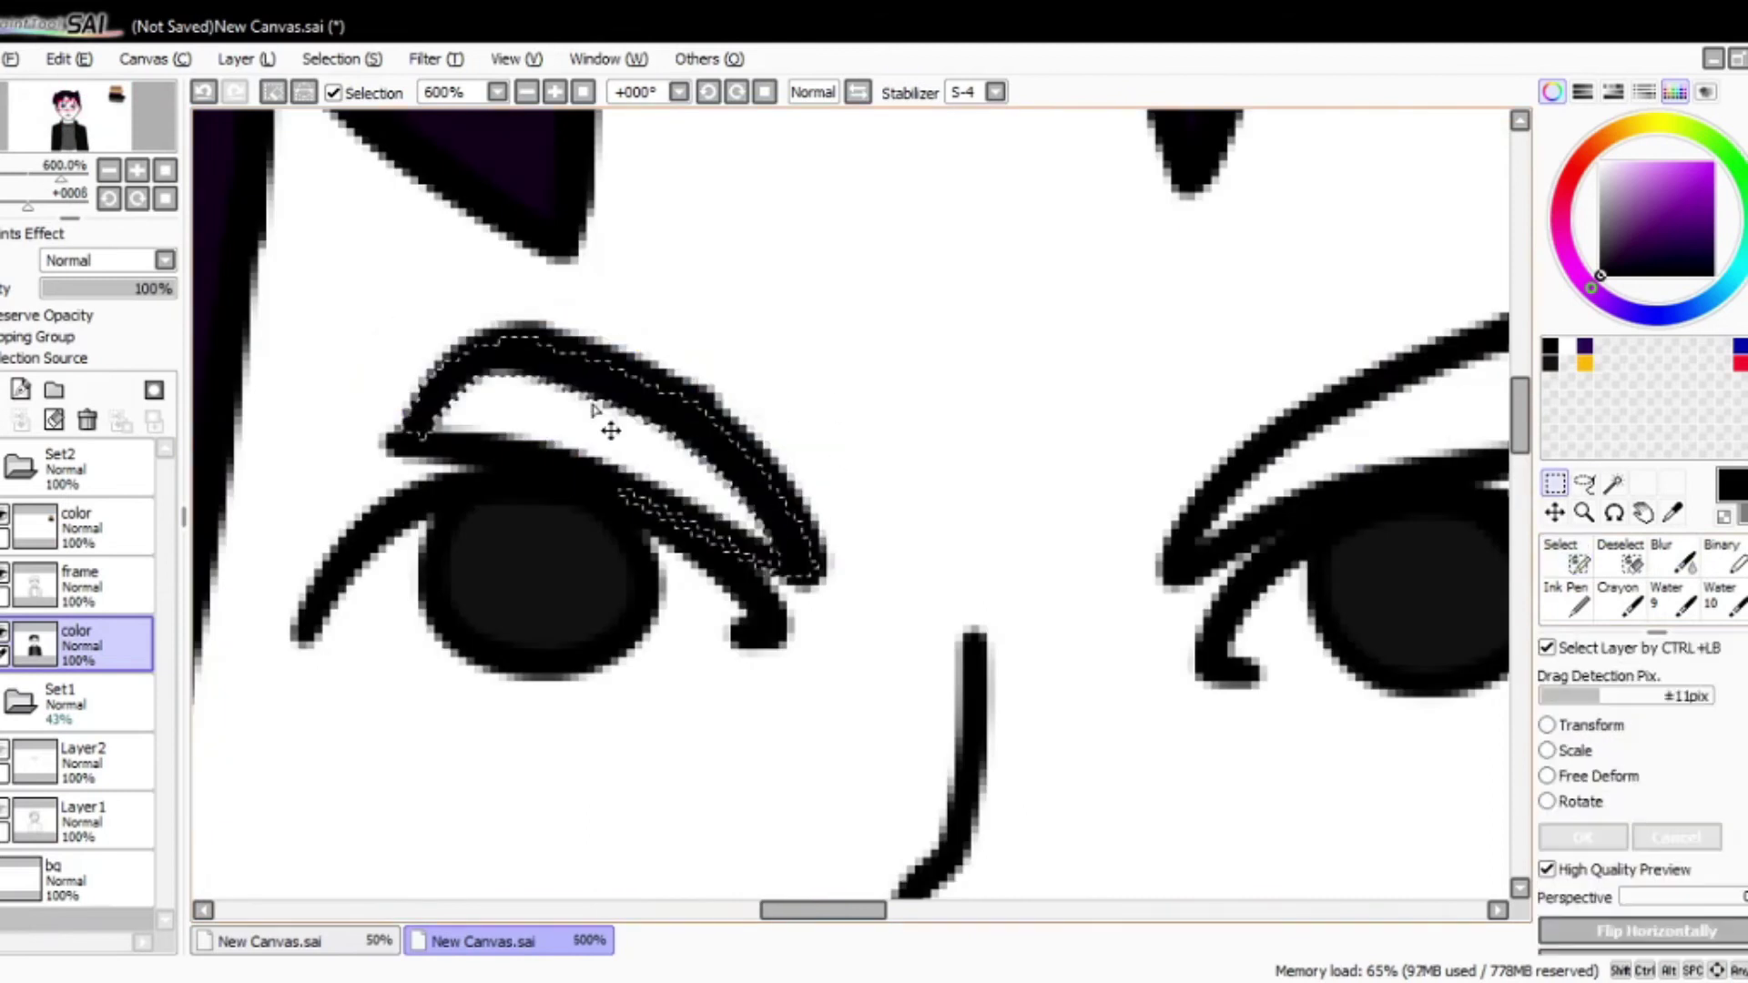
pyautogui.scroll(-4, 819, 418)
pyautogui.scroll(5, 1168, 533)
# Step: Erase the right eyebrow from the color and frame layers with the Eraser at size 12
pyautogui.press('e')
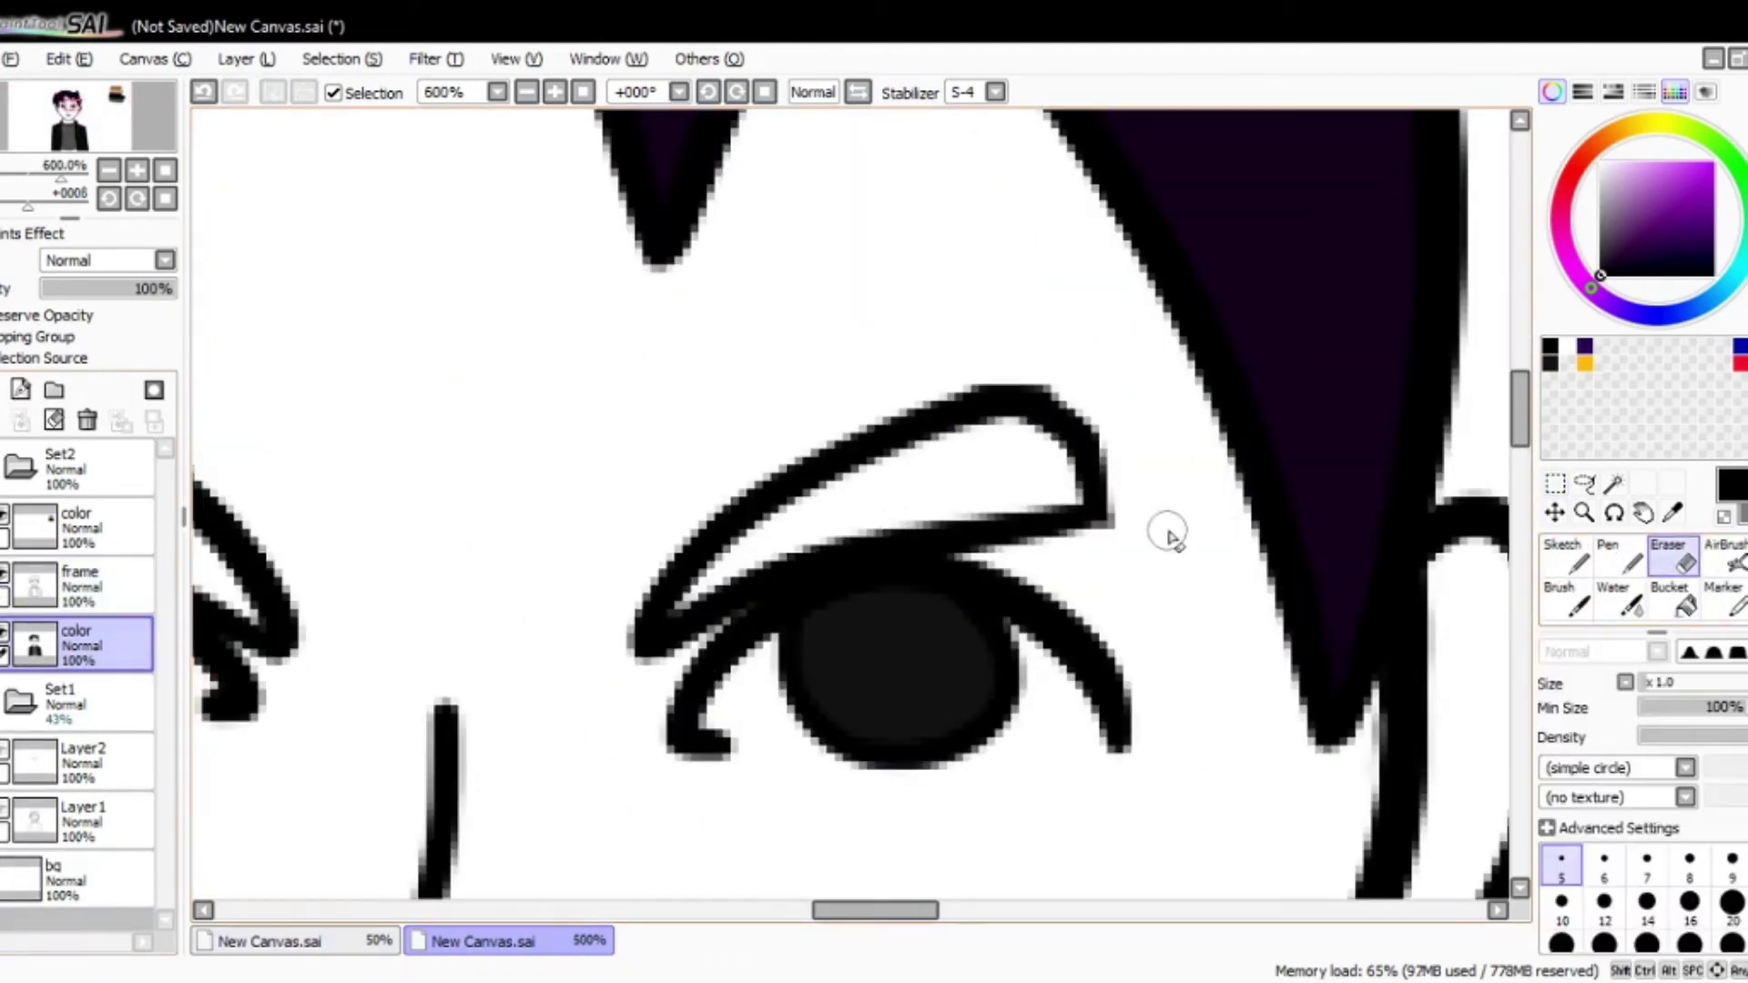
pyautogui.keyDown('ctrl'); pyautogui.keyDown('shift'); pyautogui.click(291, 583); pyautogui.keyUp('shift'); pyautogui.keyUp('ctrl')
pyautogui.moveTo(638, 647); pyautogui.dragTo(979, 400)
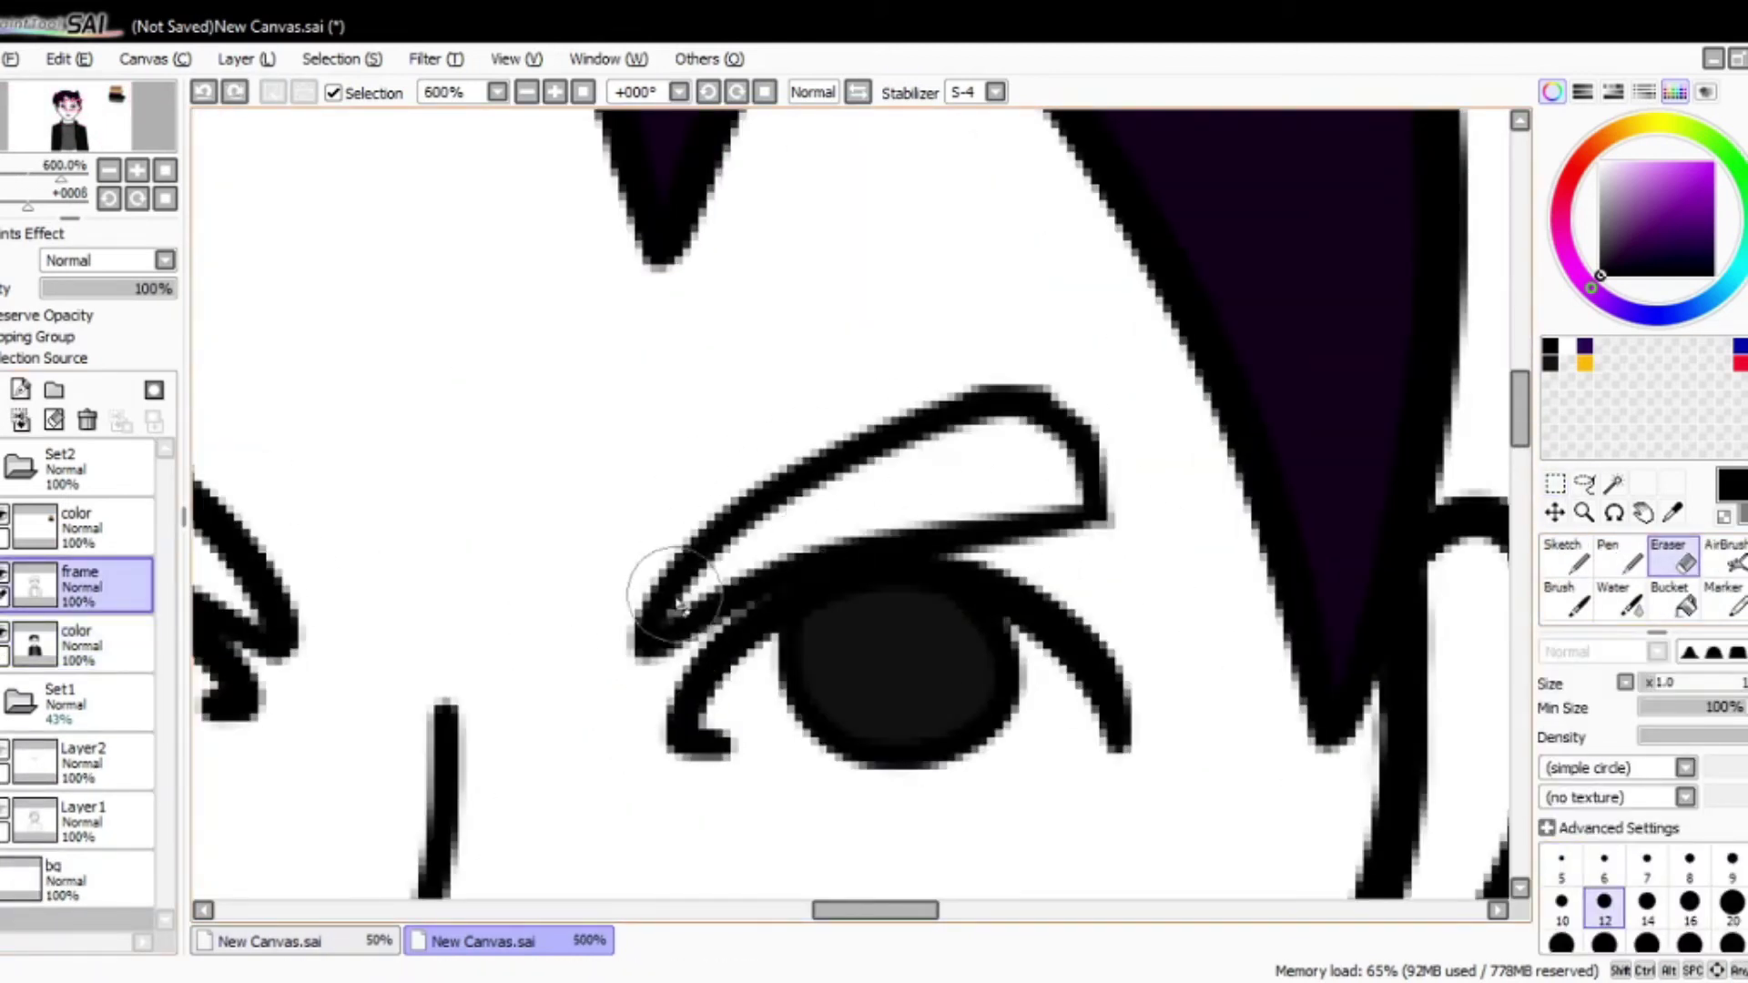
pyautogui.moveTo(921, 517); pyautogui.dragTo(1075, 456)
pyautogui.scroll(-2, 1056, 614)
pyautogui.scroll(-2, 681, 470)
# Step: Try to redraw the right eyebrow's lower edge along the eyelid with the Pen at size 7
pyautogui.press('n')
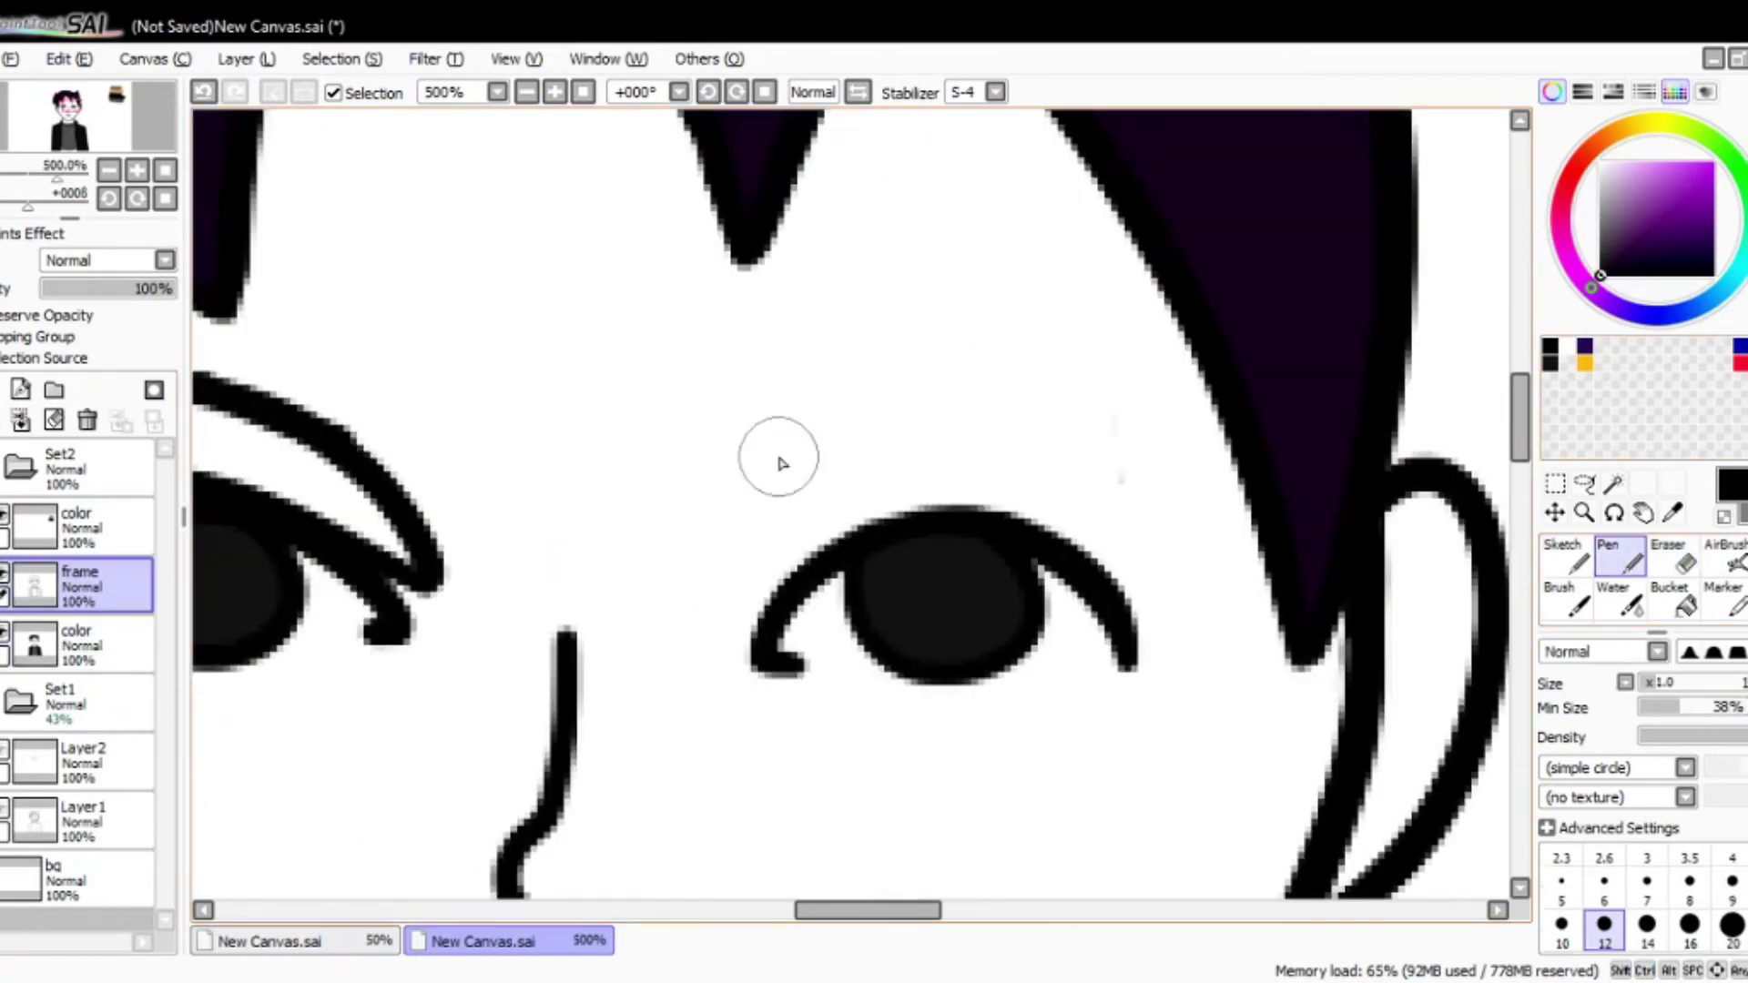
pyautogui.hotkey('ctrl', 'z')
pyautogui.press('[')
pyautogui.press('[')
pyautogui.press('[')
pyautogui.press('[')
pyautogui.moveTo(1127, 526); pyautogui.dragTo(768, 571)
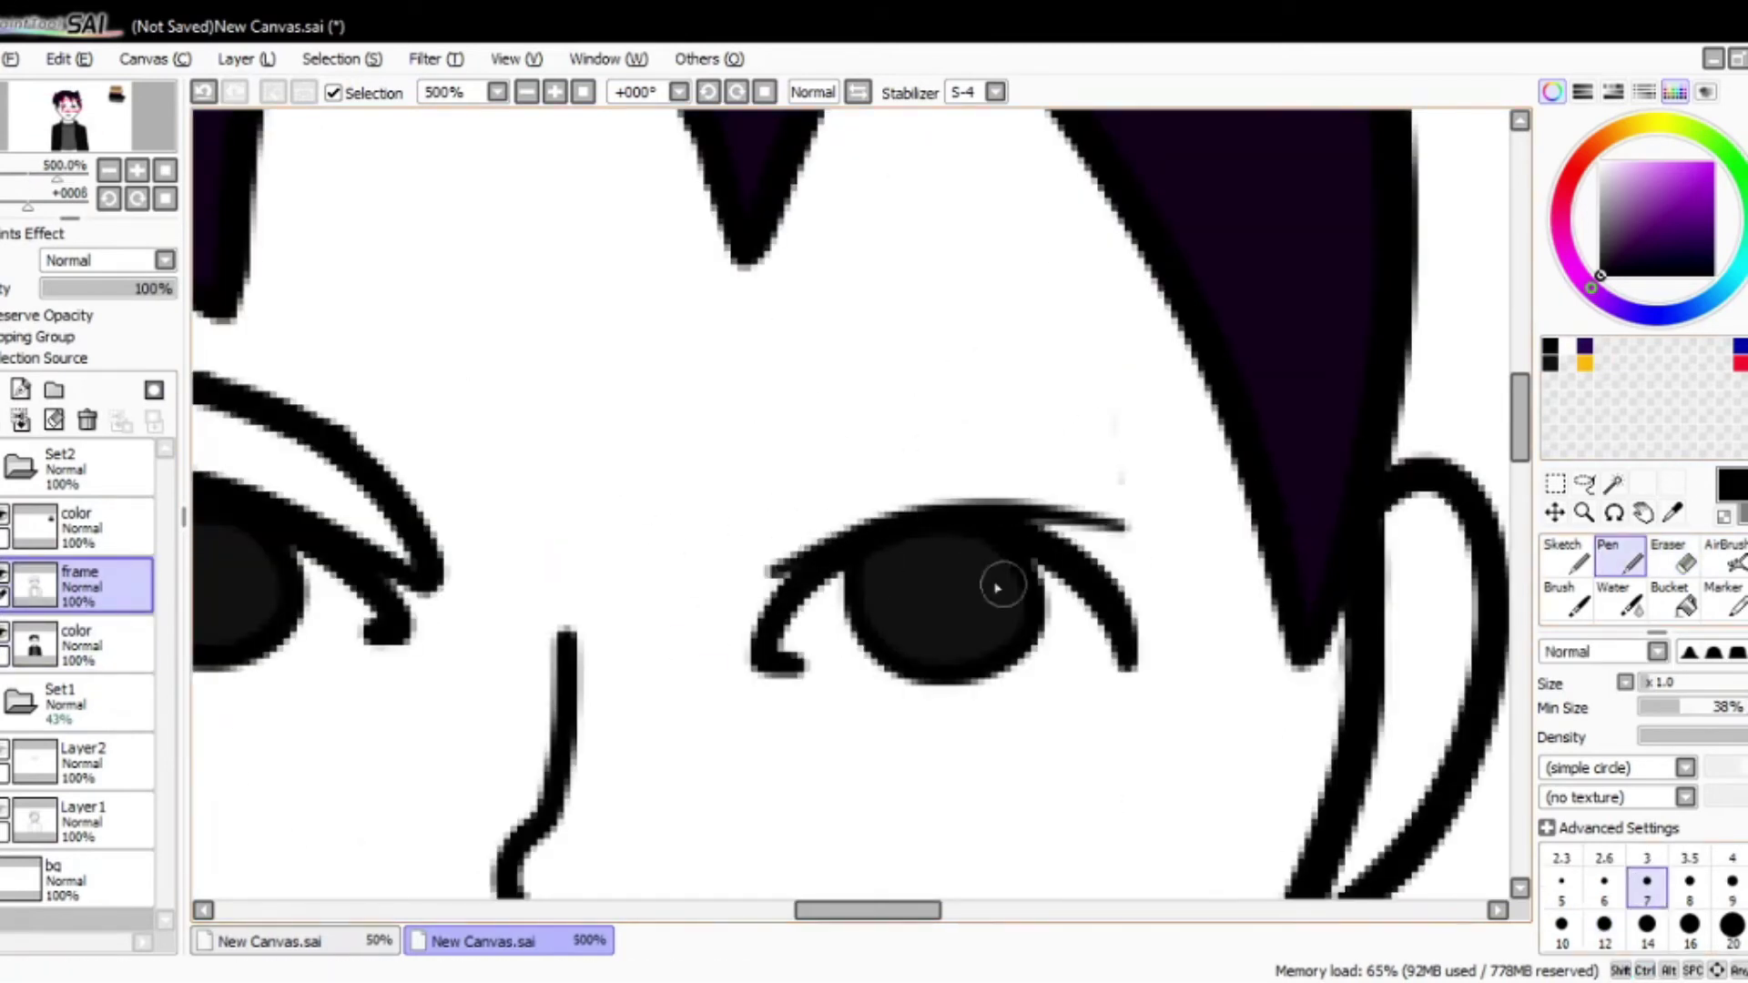
pyautogui.moveTo(1128, 515); pyautogui.dragTo(774, 546)
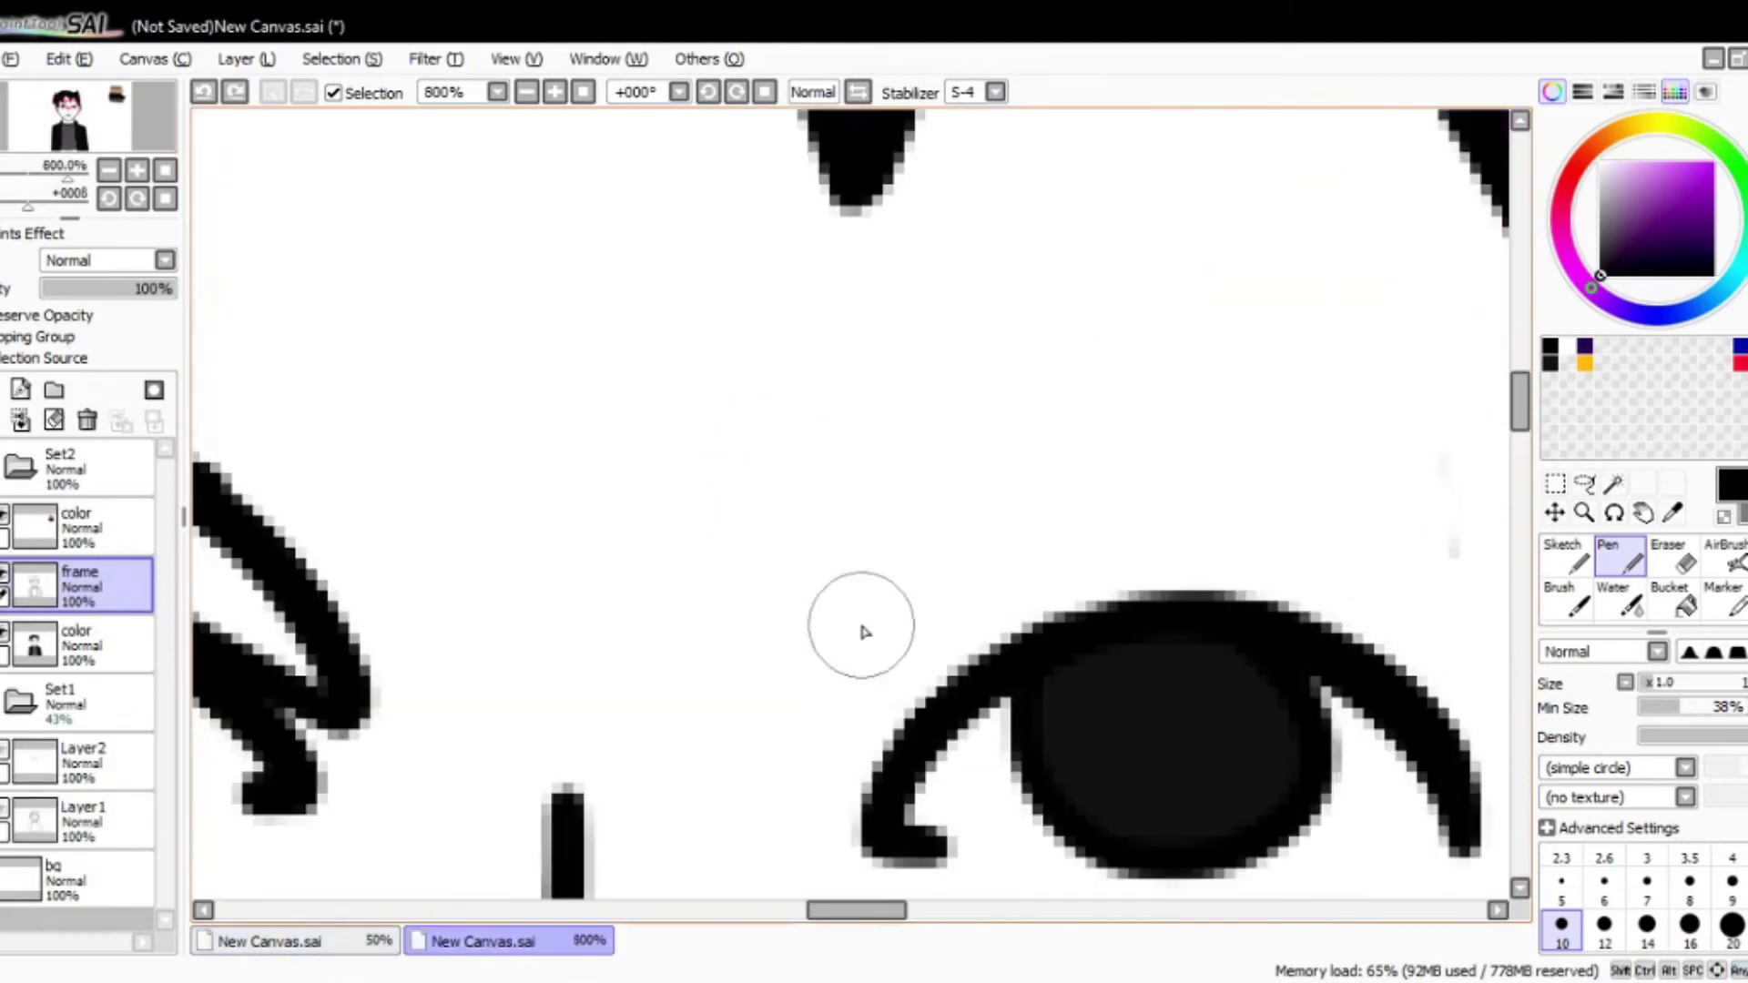
# Step: Try a thin right eyebrow with the Pen at size 10 and clear it from the frame layer
pyautogui.moveTo(1320, 492); pyautogui.dragTo(909, 624)
pyautogui.scroll(-8, 909, 625)
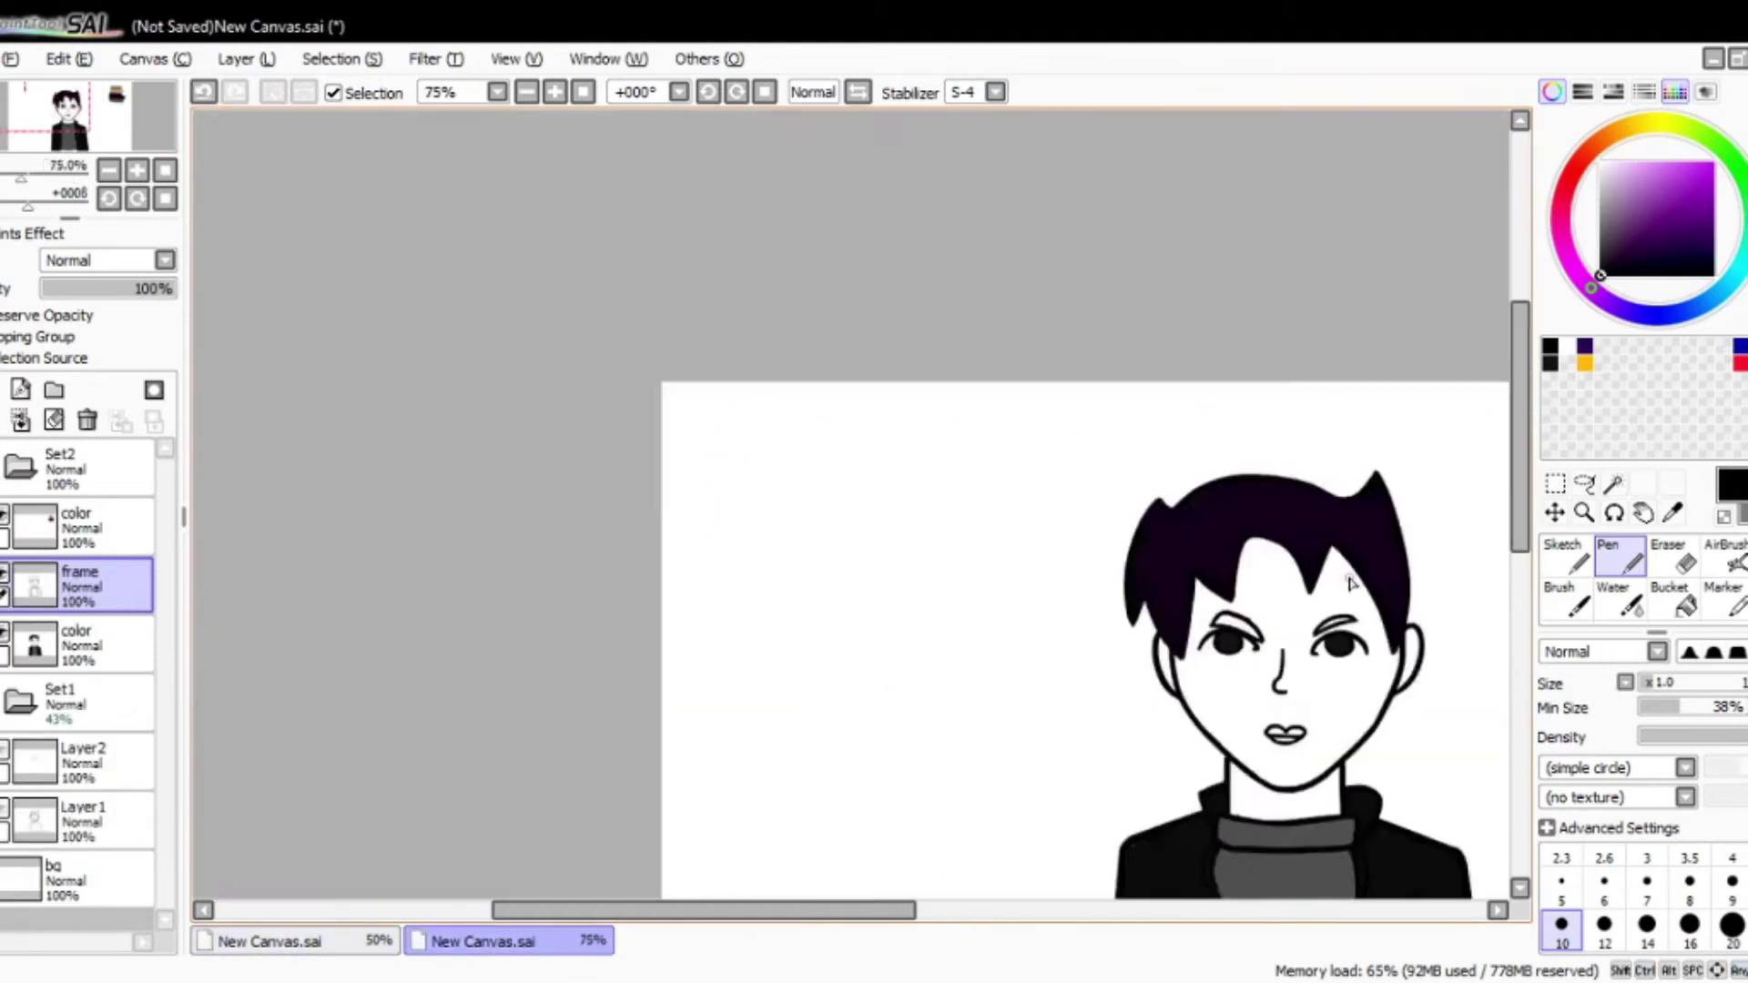
pyautogui.scroll(5, 910, 410)
pyautogui.moveTo(1024, 360); pyautogui.dragTo(828, 437)
pyautogui.hotkey('ctrl', 't')
pyautogui.press('Delete')
pyautogui.hotkey('ctrl', 'd')
pyautogui.scroll(-3, 1051, 417)
pyautogui.scroll(4, 1052, 417)
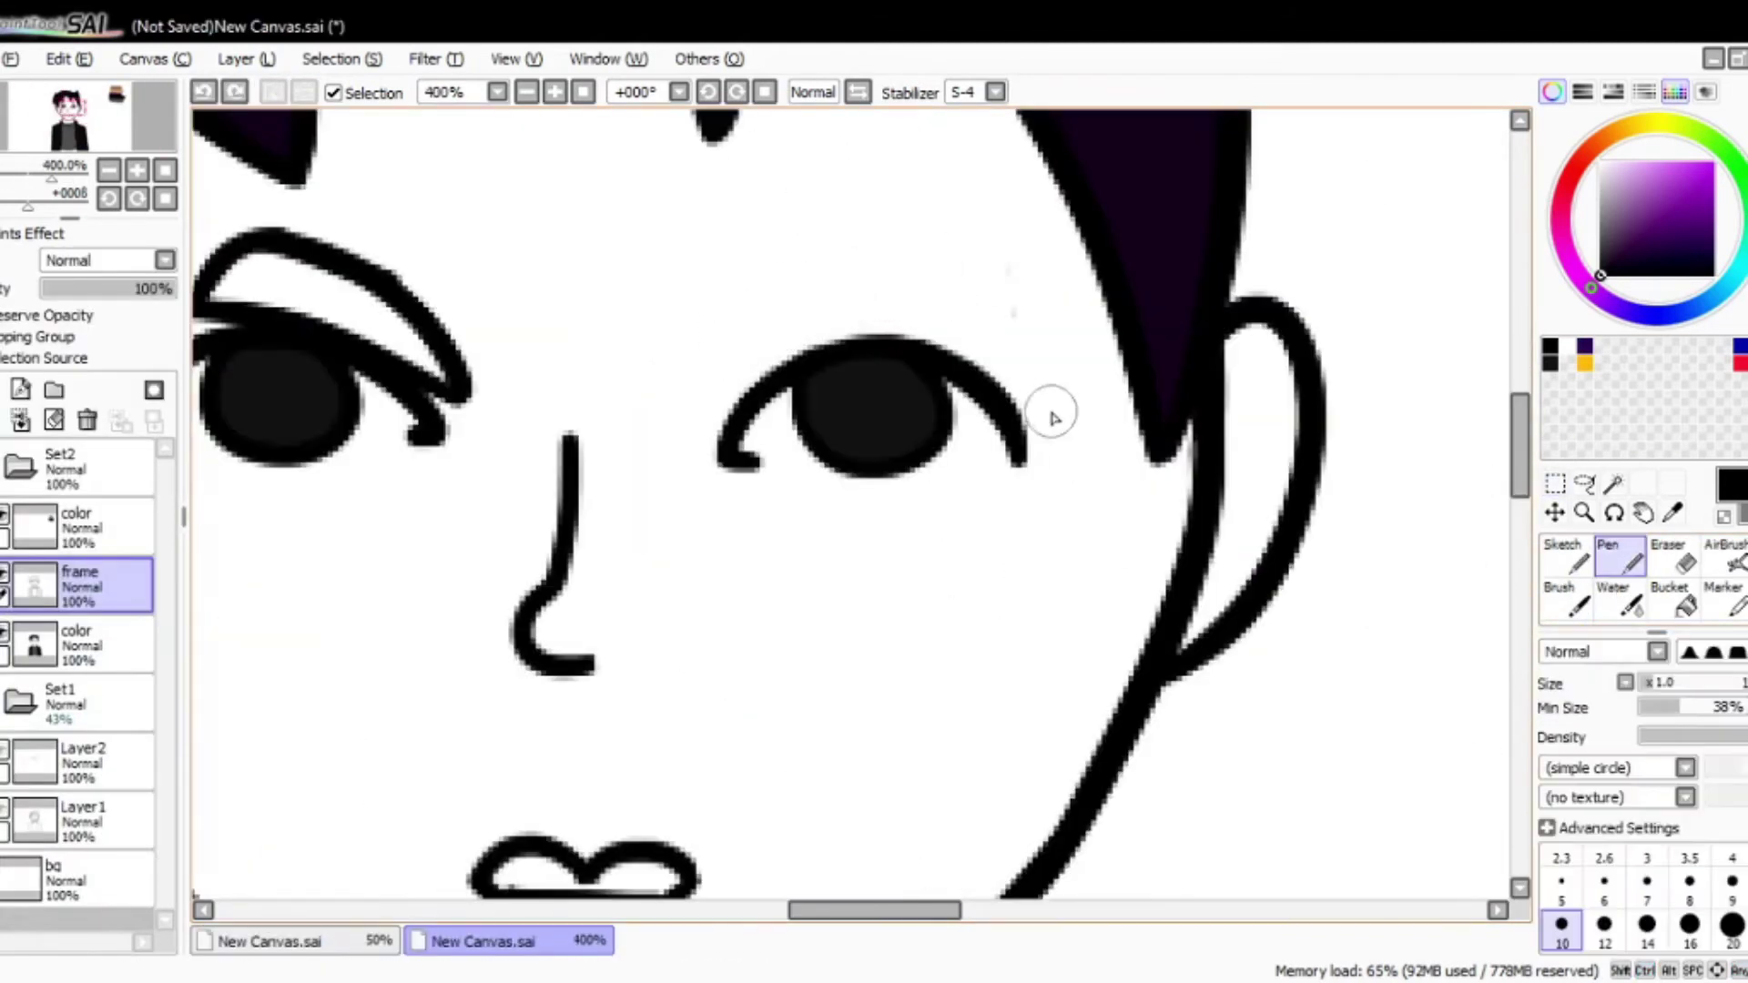
# Step: Redraw the right eyebrow as a slim curved outline with a pointed outer tip using the Pen at size 10
pyautogui.moveTo(738, 357); pyautogui.dragTo(824, 345)
pyautogui.moveTo(906, 305); pyautogui.dragTo(1038, 246)
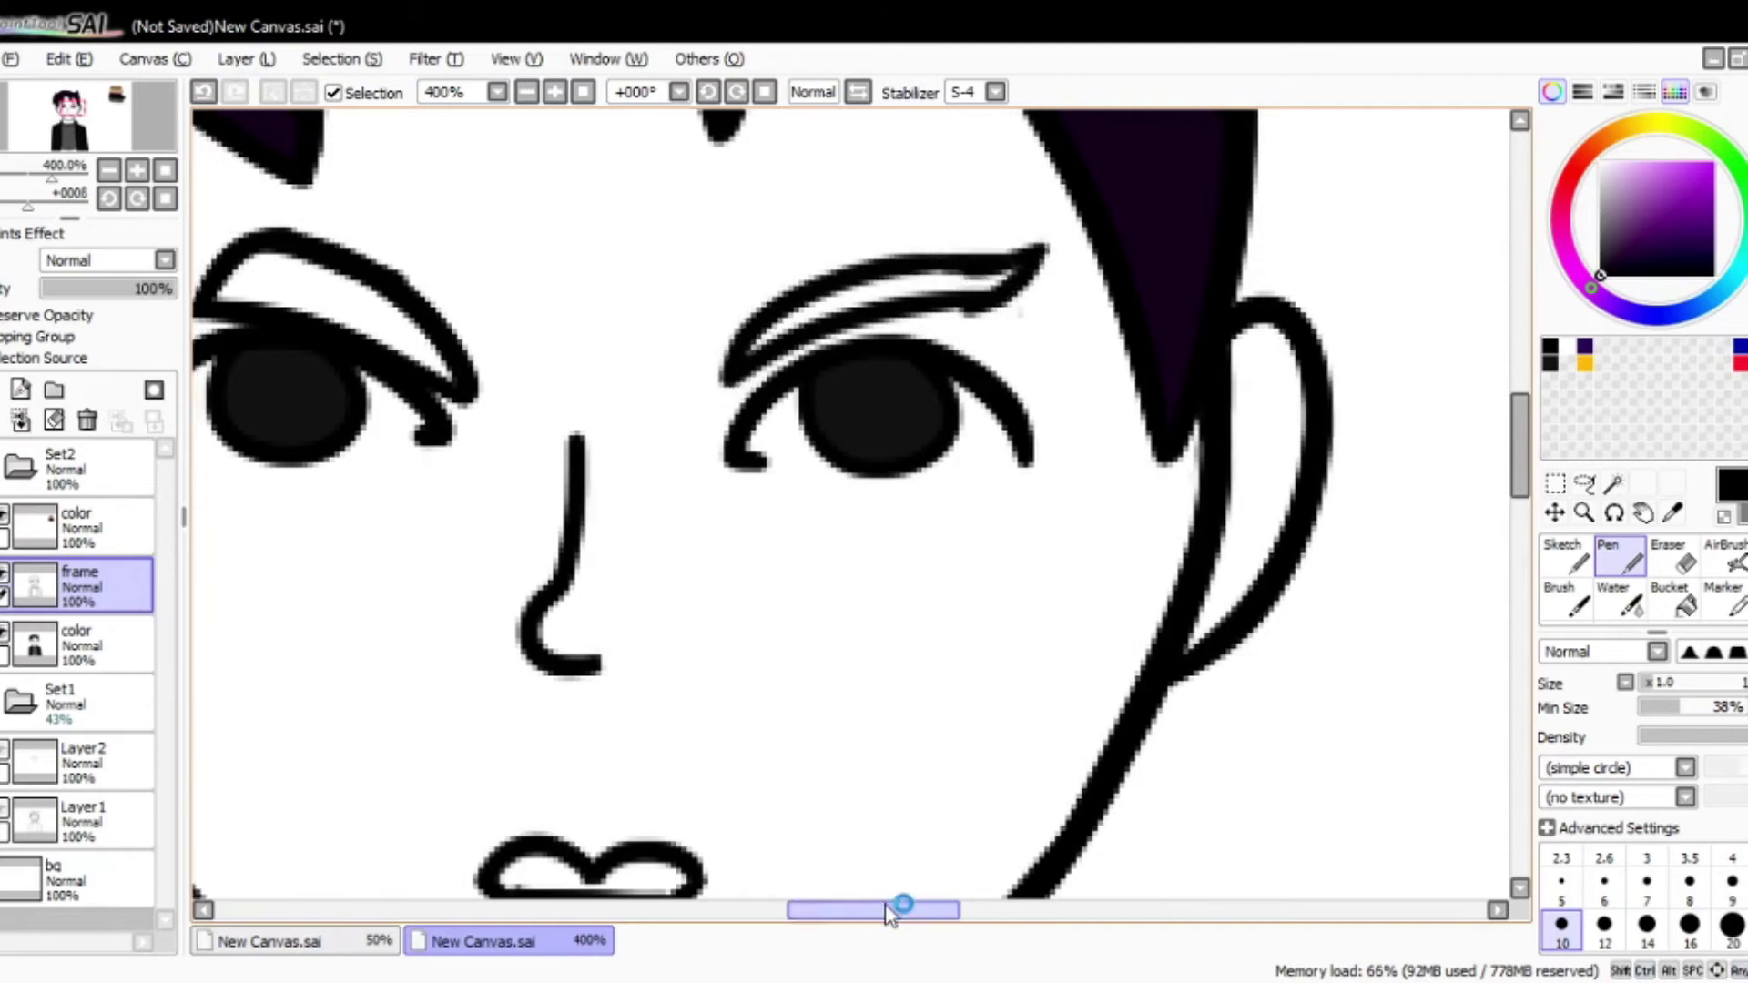
# Step: Erase the left eyebrow from the frame and color layers and repair the left eyelid line with the Pen
pyautogui.moveTo(897, 910); pyautogui.dragTo(856, 910)
pyautogui.press('e')
pyautogui.press('Down')
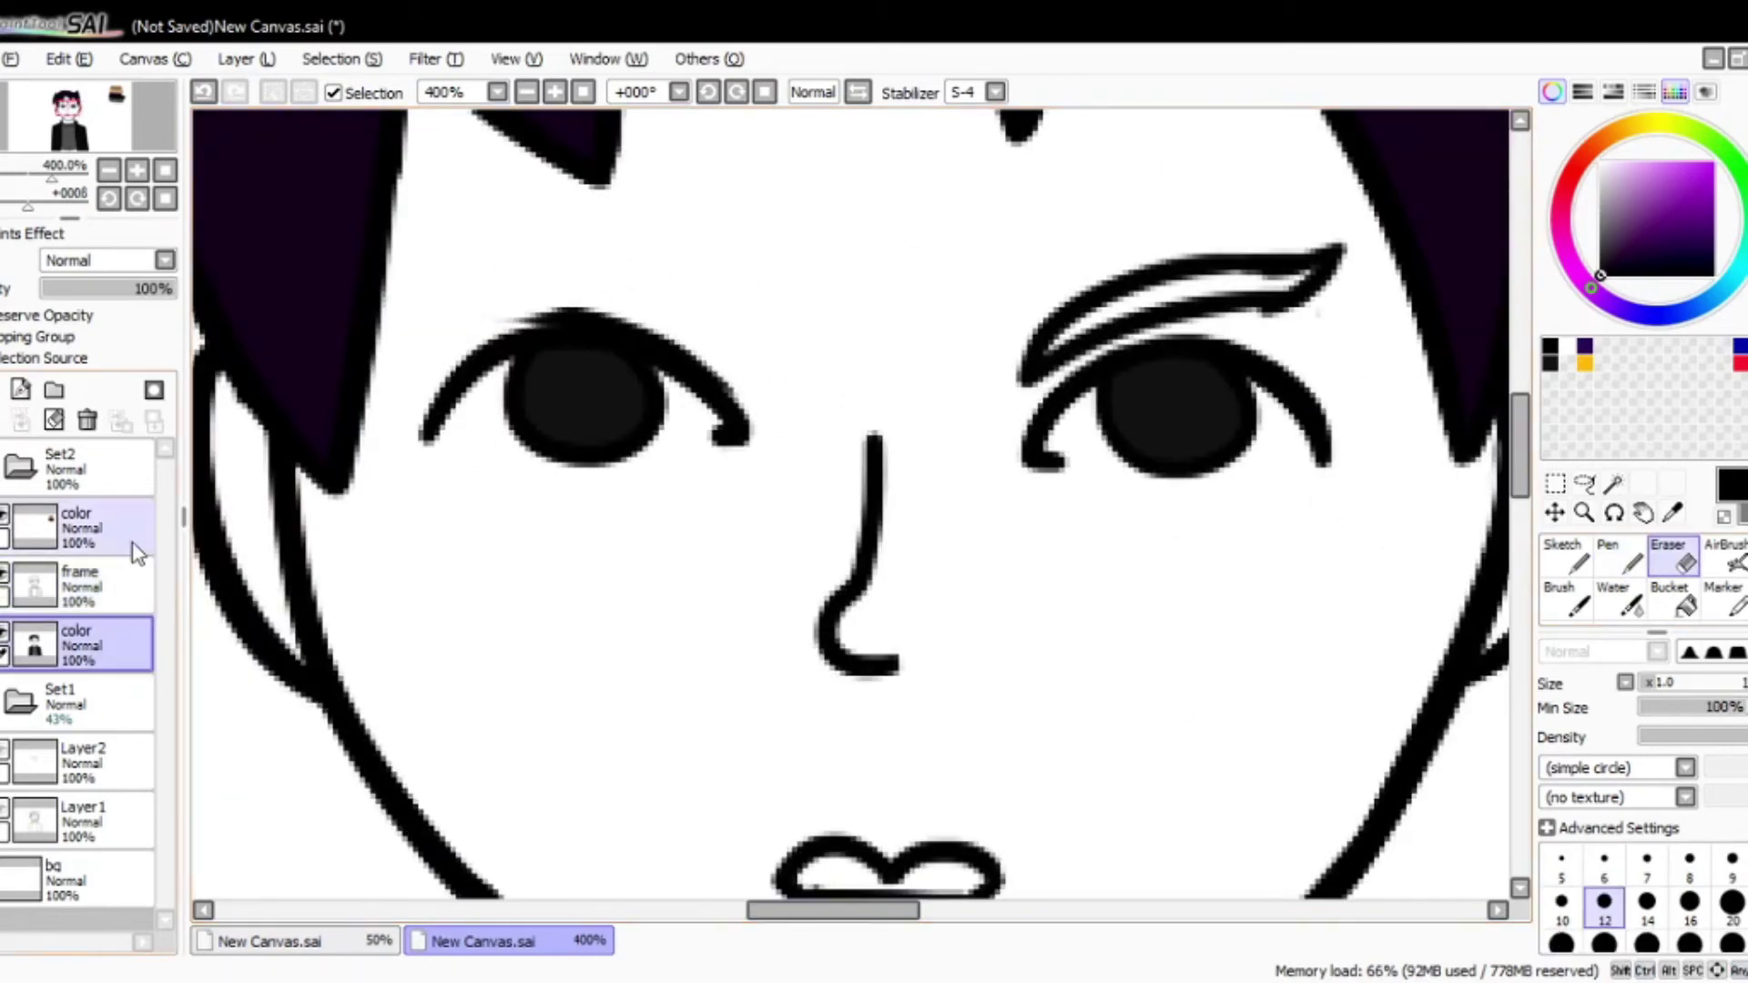
pyautogui.hotkey('ctrl', 'z')
pyautogui.click(108, 662)
pyautogui.hotkey('ctrl', '+')
pyautogui.press('n')
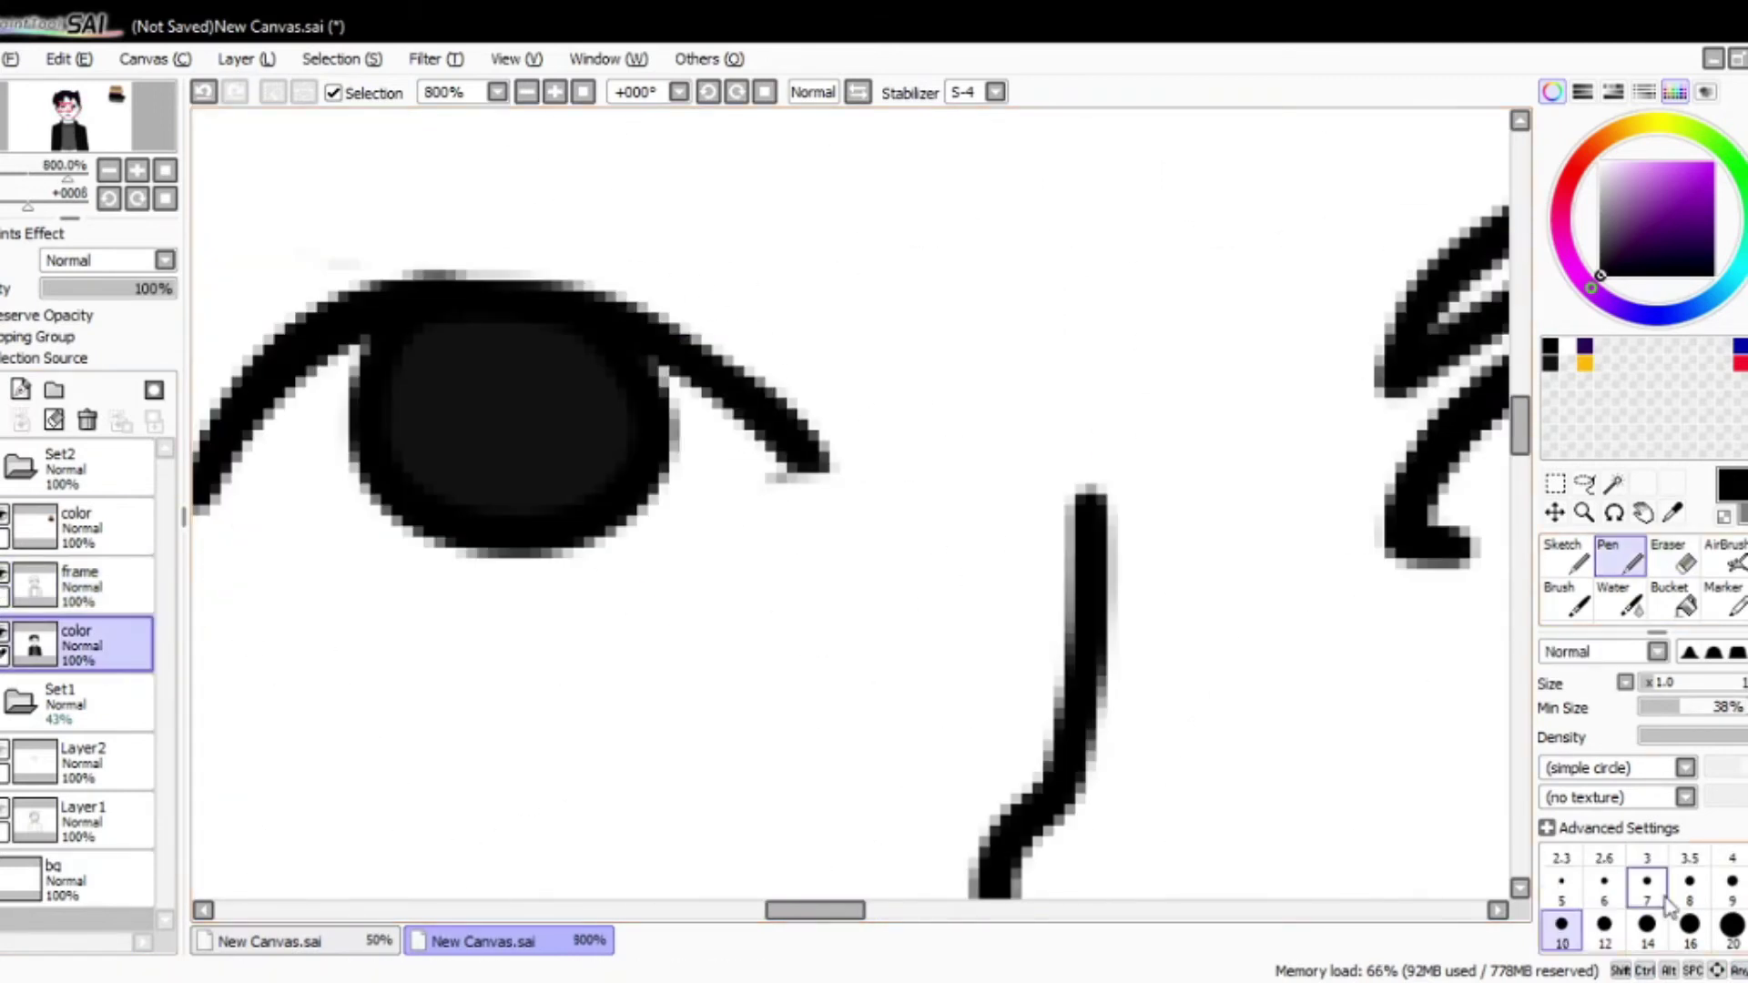
pyautogui.hotkey('ctrl', '-')
pyautogui.scroll(-1, 1639, 583)
# Step: Select the new right eyebrow and paste it onto two new layers above the frame layer
pyautogui.click(1563, 597)
pyautogui.moveTo(1312, 436)
pyautogui.mouseDown()
pyautogui.moveTo(970, 547)
pyautogui.moveTo(1307, 432)
pyautogui.mouseUp()
pyautogui.hotkey('ctrl', 'x')
pyautogui.hotkey('ctrl', 'v')
pyautogui.hotkey('ctrl', 'd')
pyautogui.click(1562, 597)
pyautogui.hotkey('ctrl', 'x')
pyautogui.hotkey('ctrl', 'v')
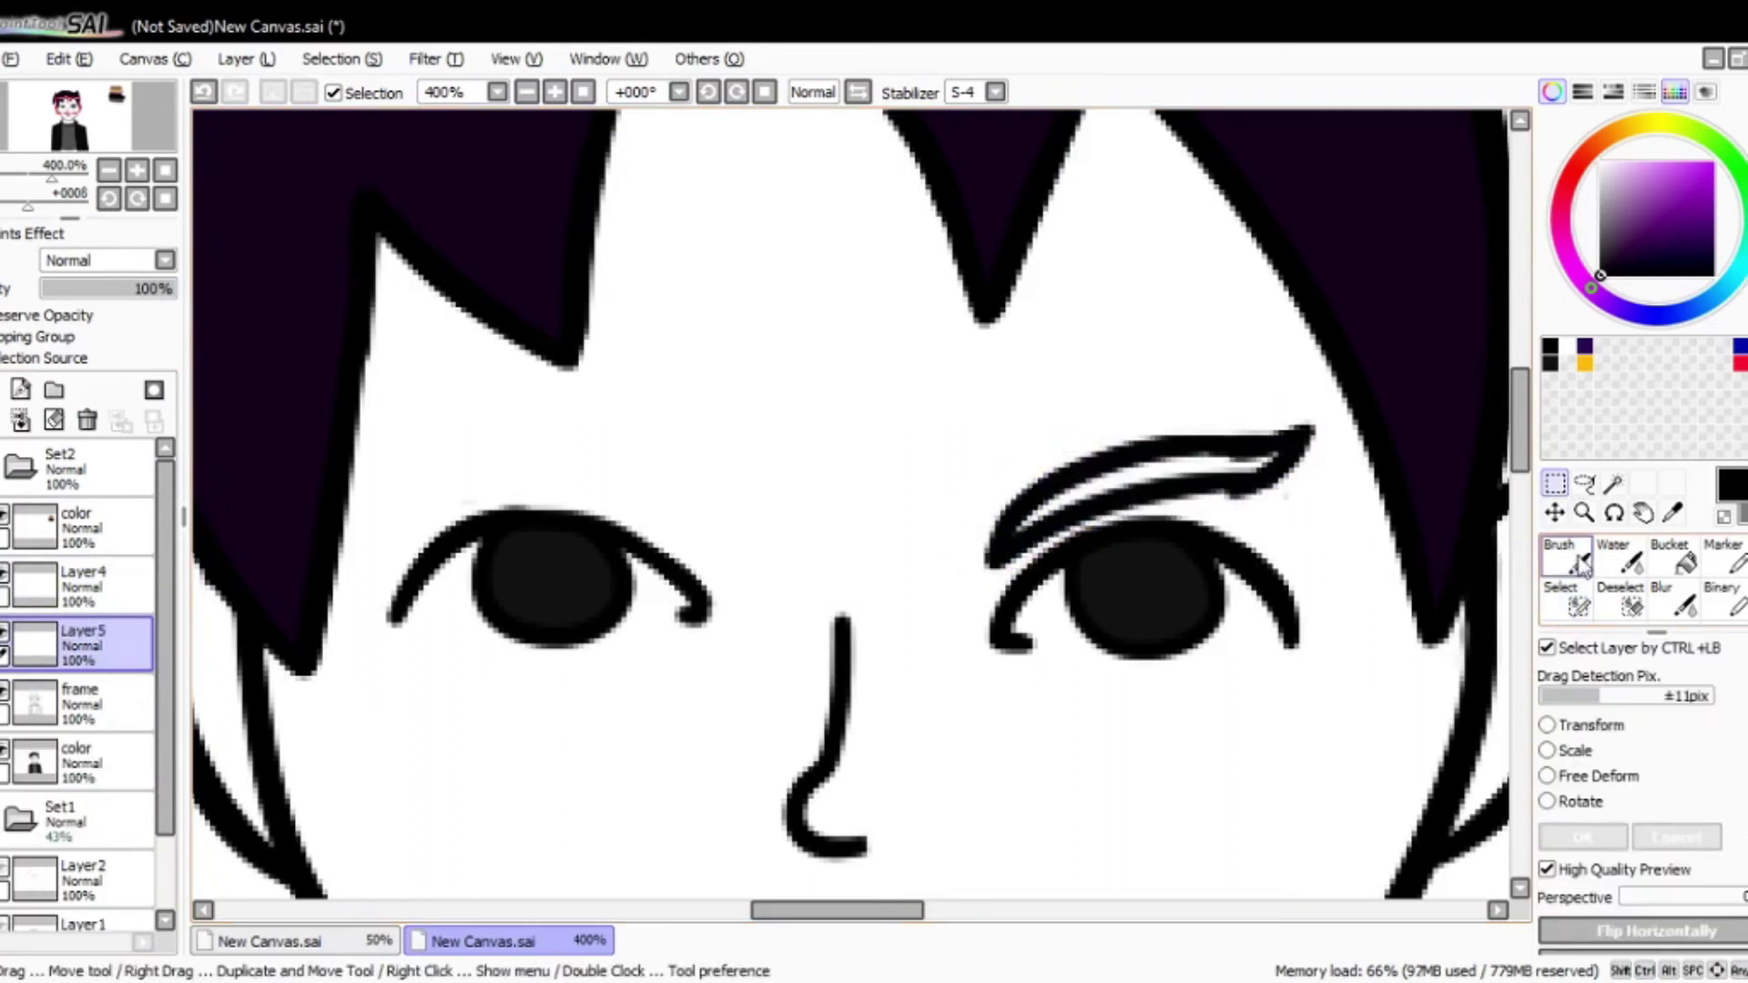
# Step: Flip the pasted eyebrow horizontally and position it above the left eye
pyautogui.hotkey('ctrl', 't')
pyautogui.click(1657, 931)
pyautogui.moveTo(1240, 512); pyautogui.dragTo(636, 500)
pyautogui.scroll(1, 636, 500)
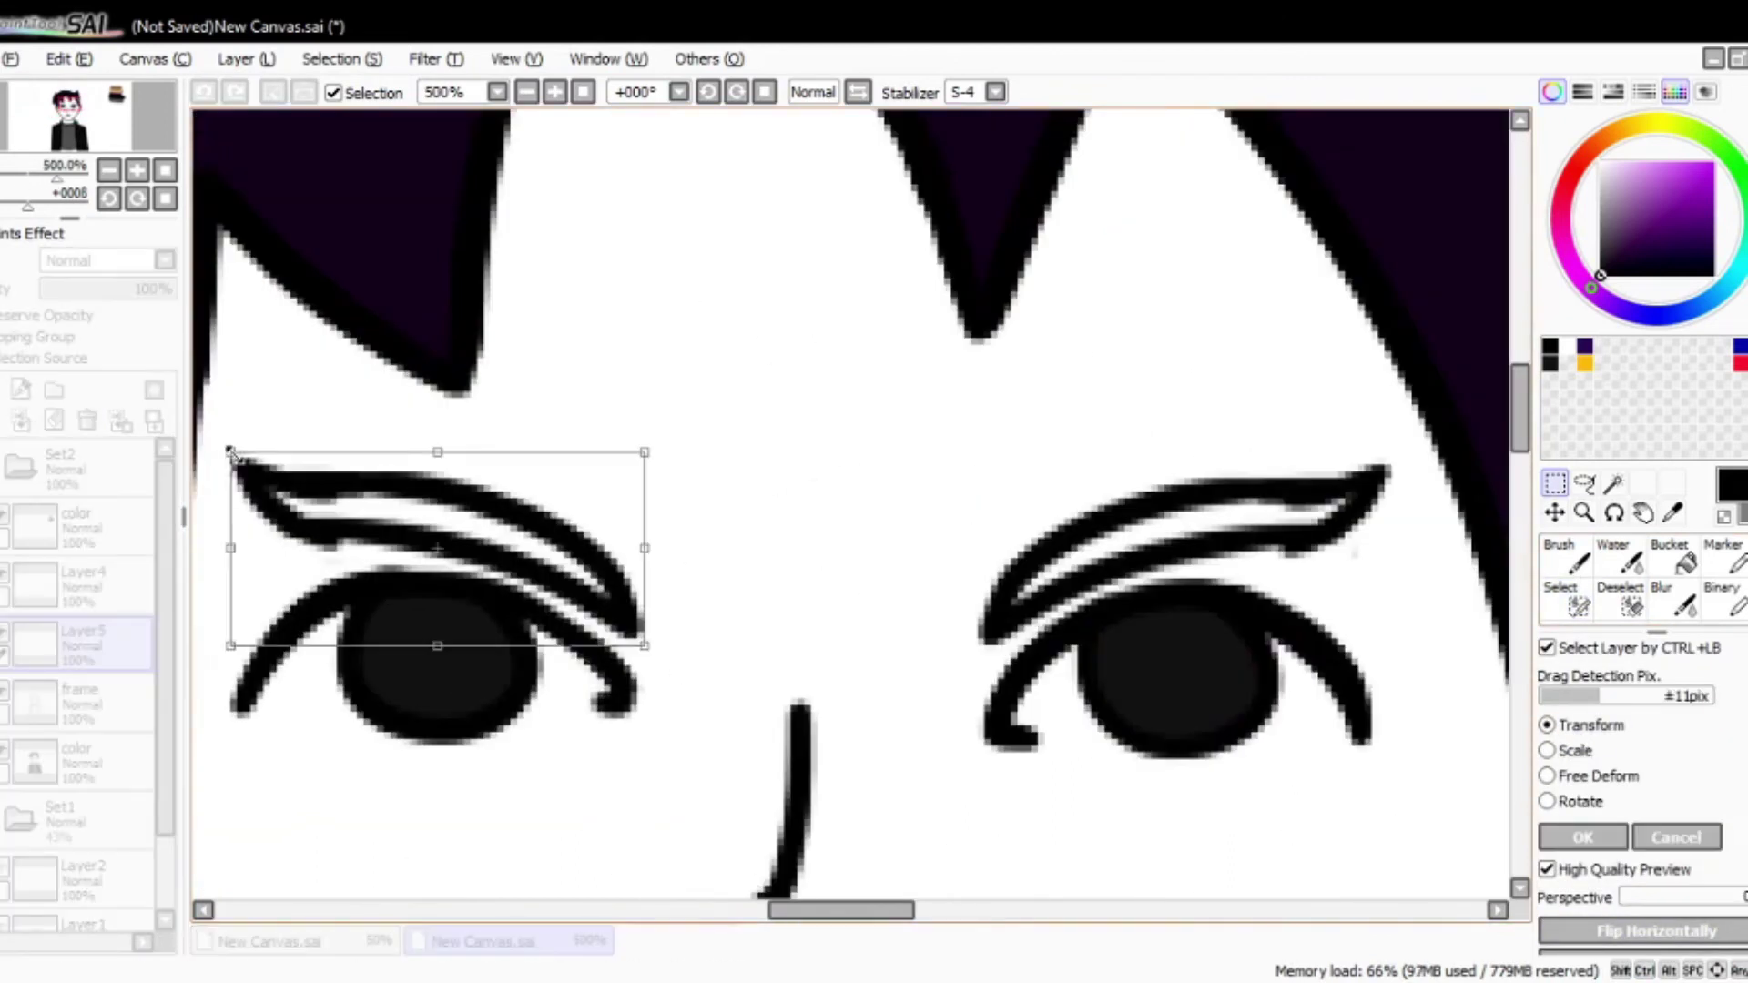
pyautogui.press('Return')
# Step: Select the right eyebrow on the frame layer and transform it to match the left eyebrow's placement
pyautogui.click(1562, 597)
pyautogui.moveTo(1042, 592); pyautogui.dragTo(1365, 492)
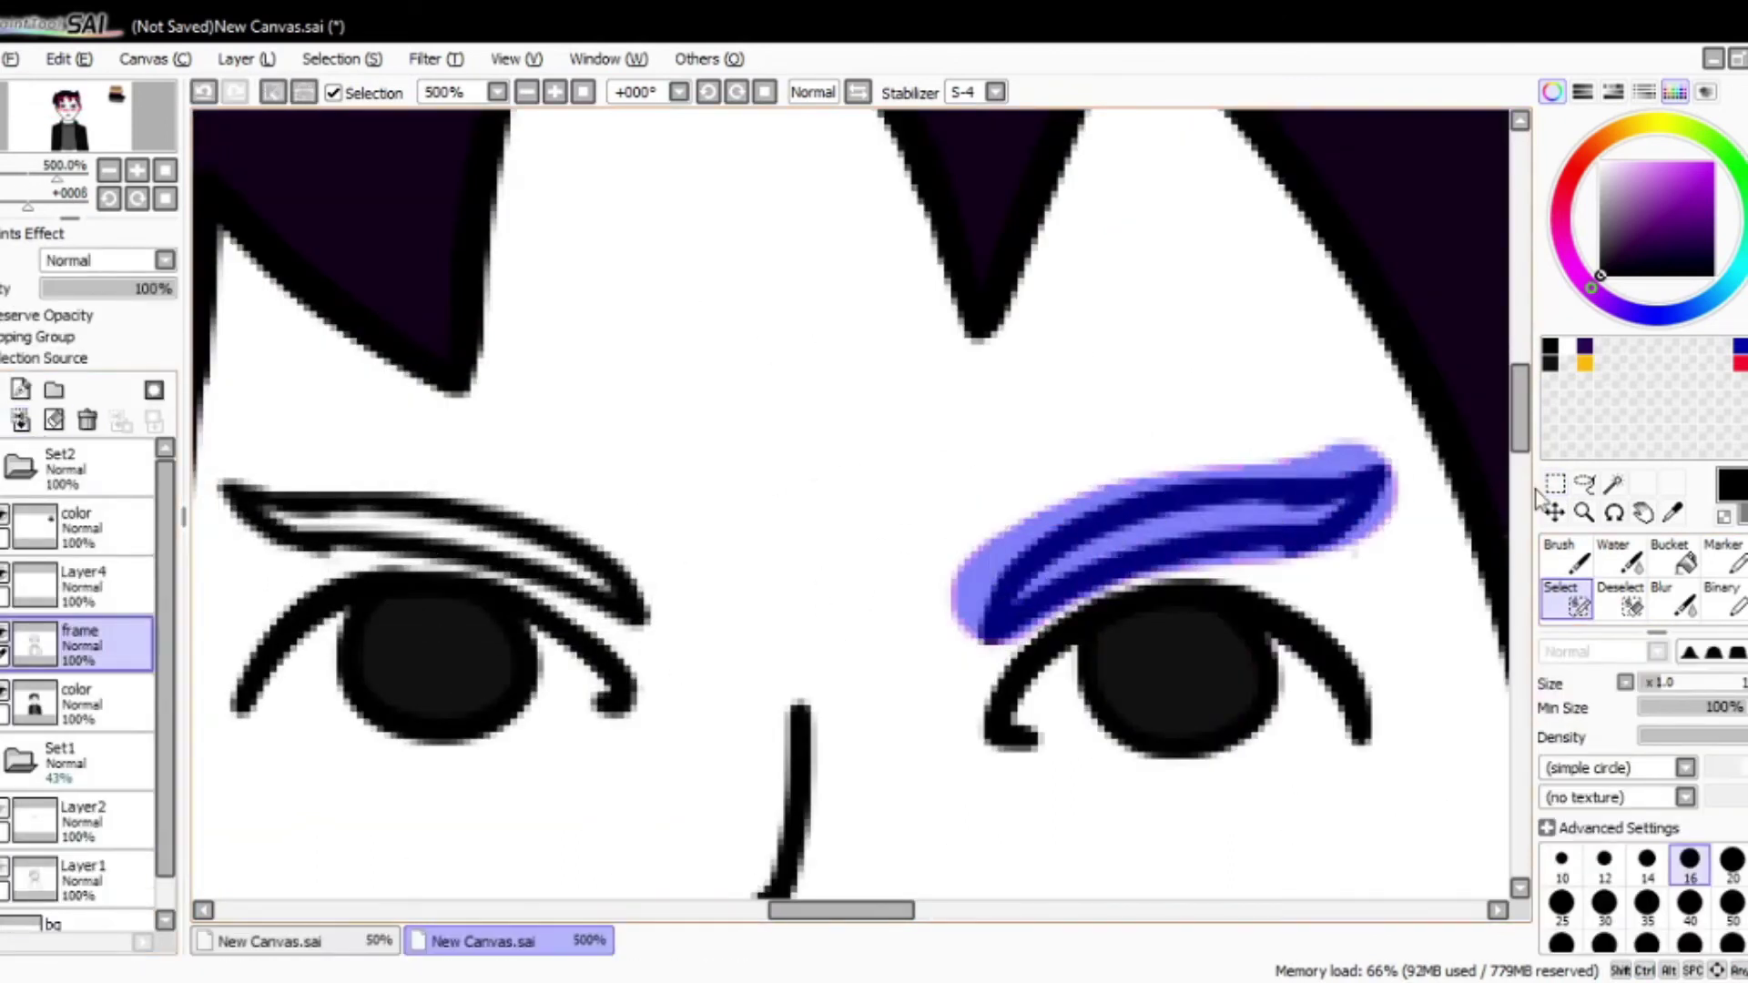
pyautogui.hotkey('ctrl', 't')
pyautogui.scroll(3, 1453, 836)
pyautogui.press('Return')
# Step: Fill both eyebrows with near-black on the color layer beneath the frame layer
pyautogui.click(1685, 564)
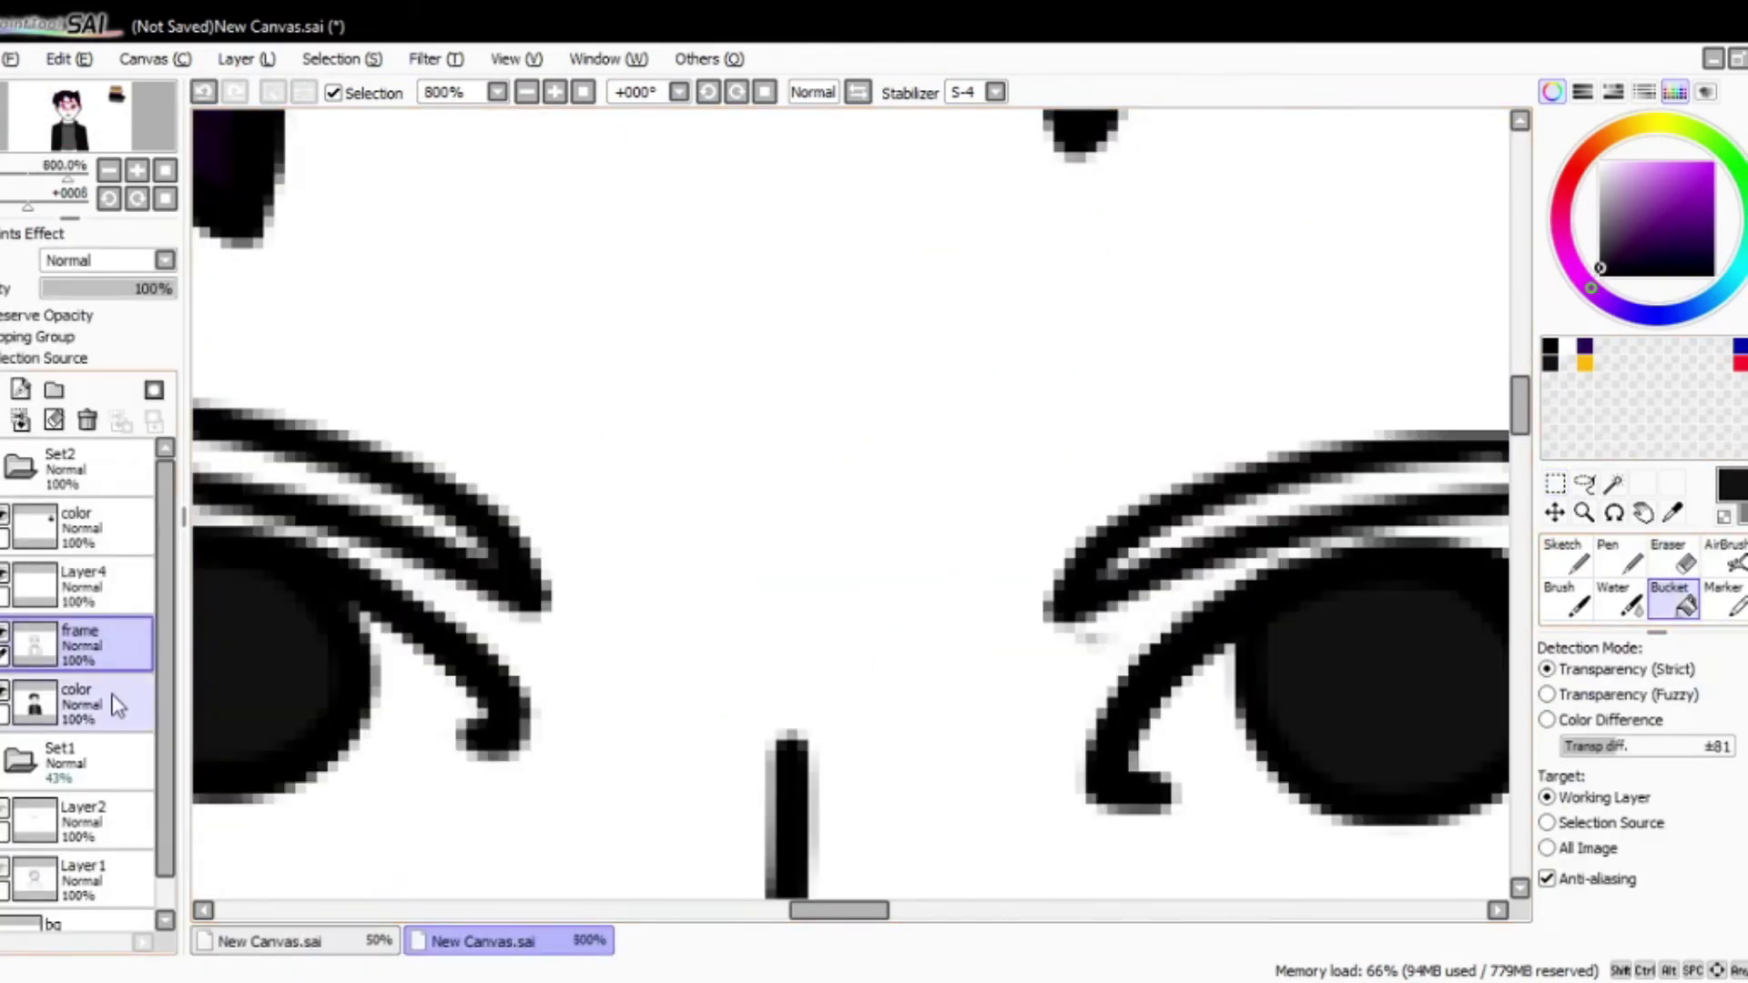
pyautogui.click(118, 703)
pyautogui.click(1621, 557)
pyautogui.scroll(-3, 708, 586)
pyautogui.scroll(2, 708, 586)
pyautogui.press('e')
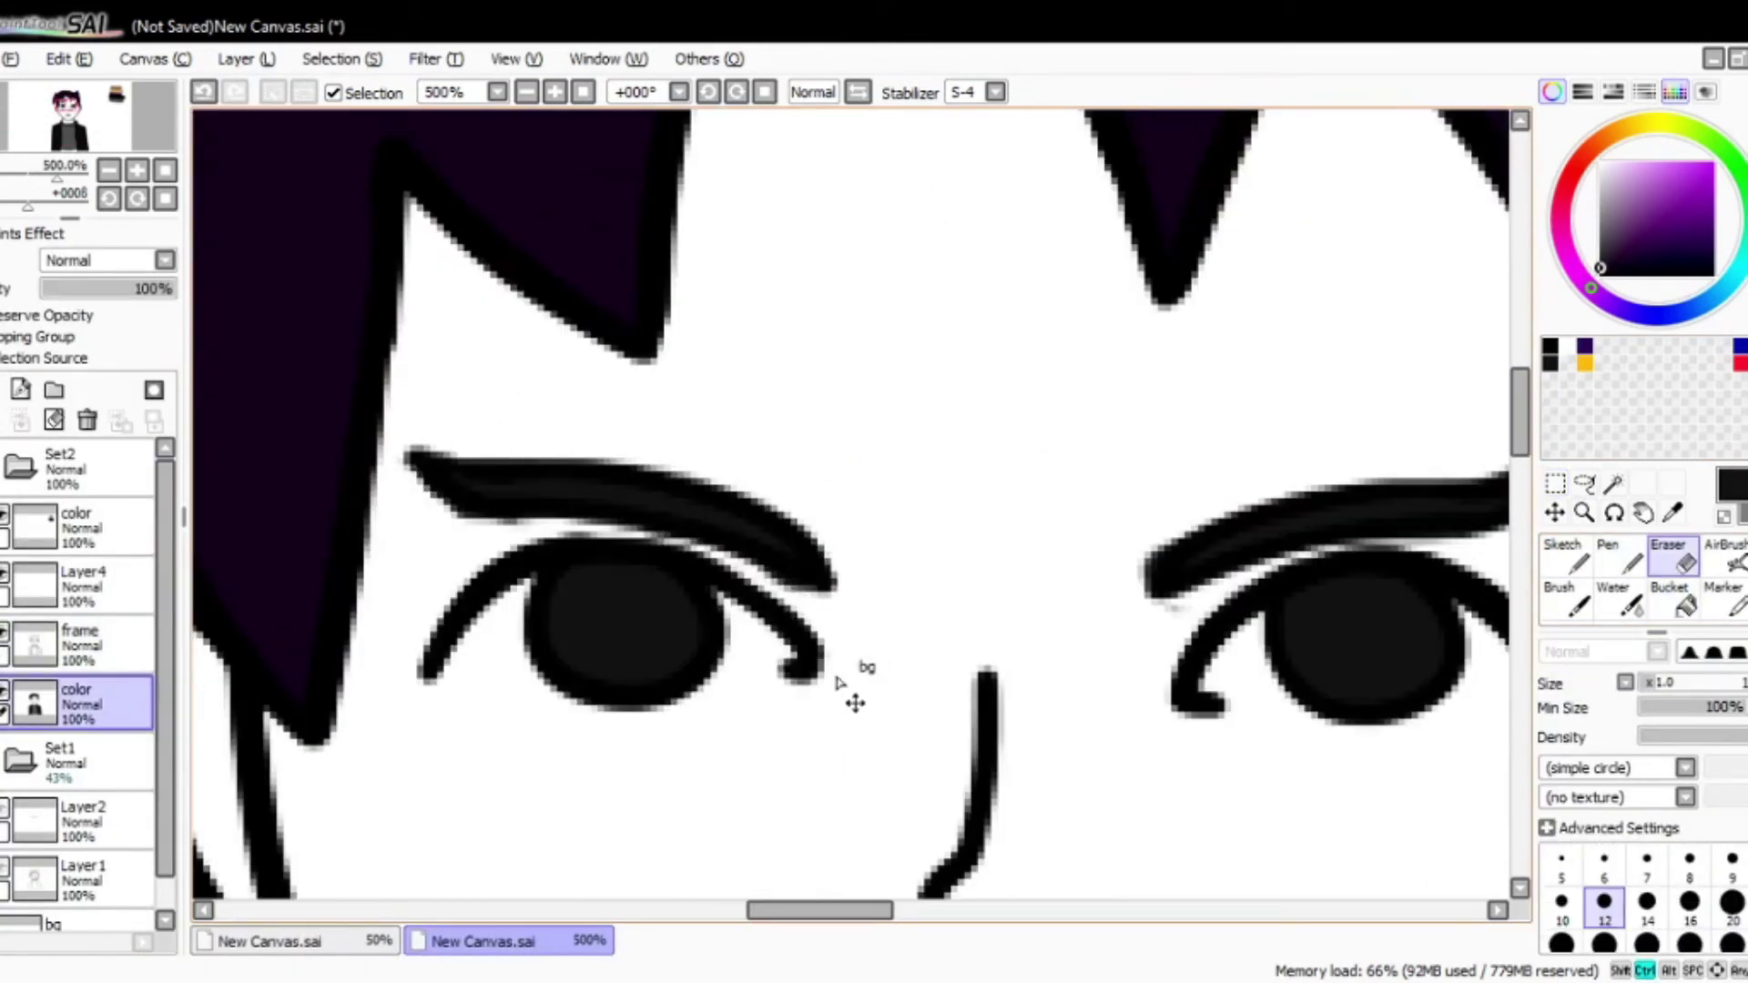
pyautogui.scroll(-5, 1193, 610)
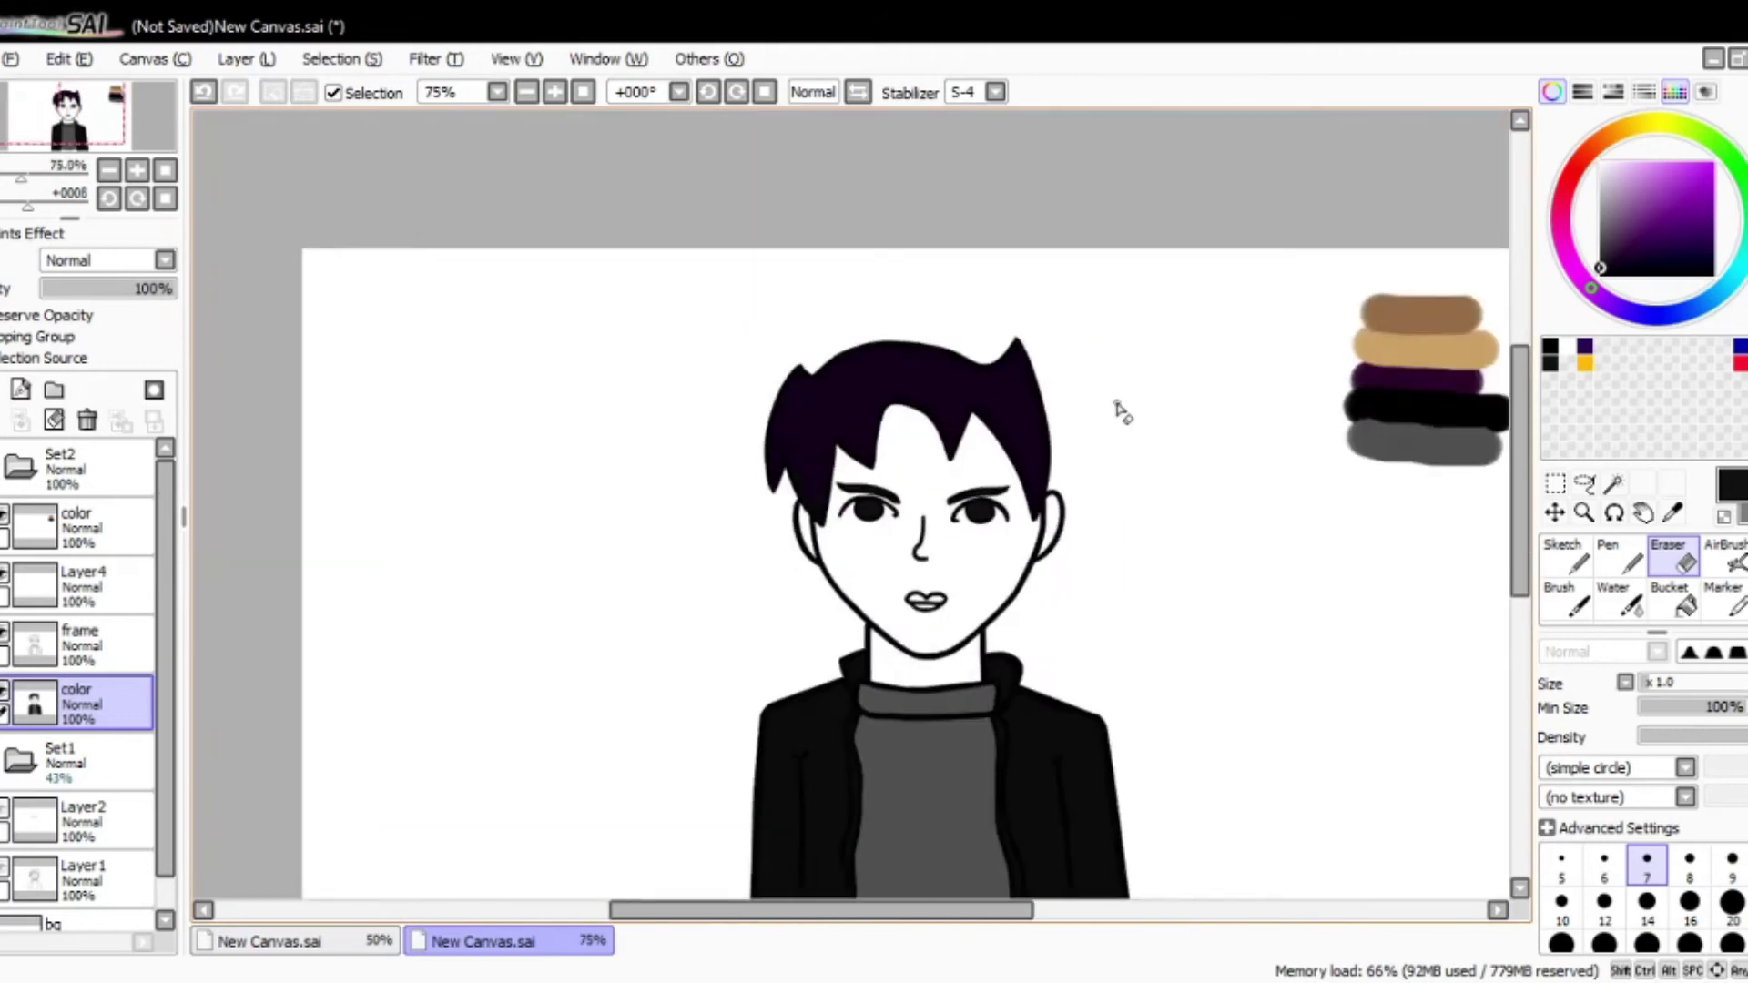
# Step: Fill the face with the tan skin swatch on the color layer and compare it with the unfilled version
pyautogui.scroll(1, 1121, 403)
pyautogui.press('g')
pyautogui.click(710, 692)
pyautogui.scroll(-1, 863, 510)
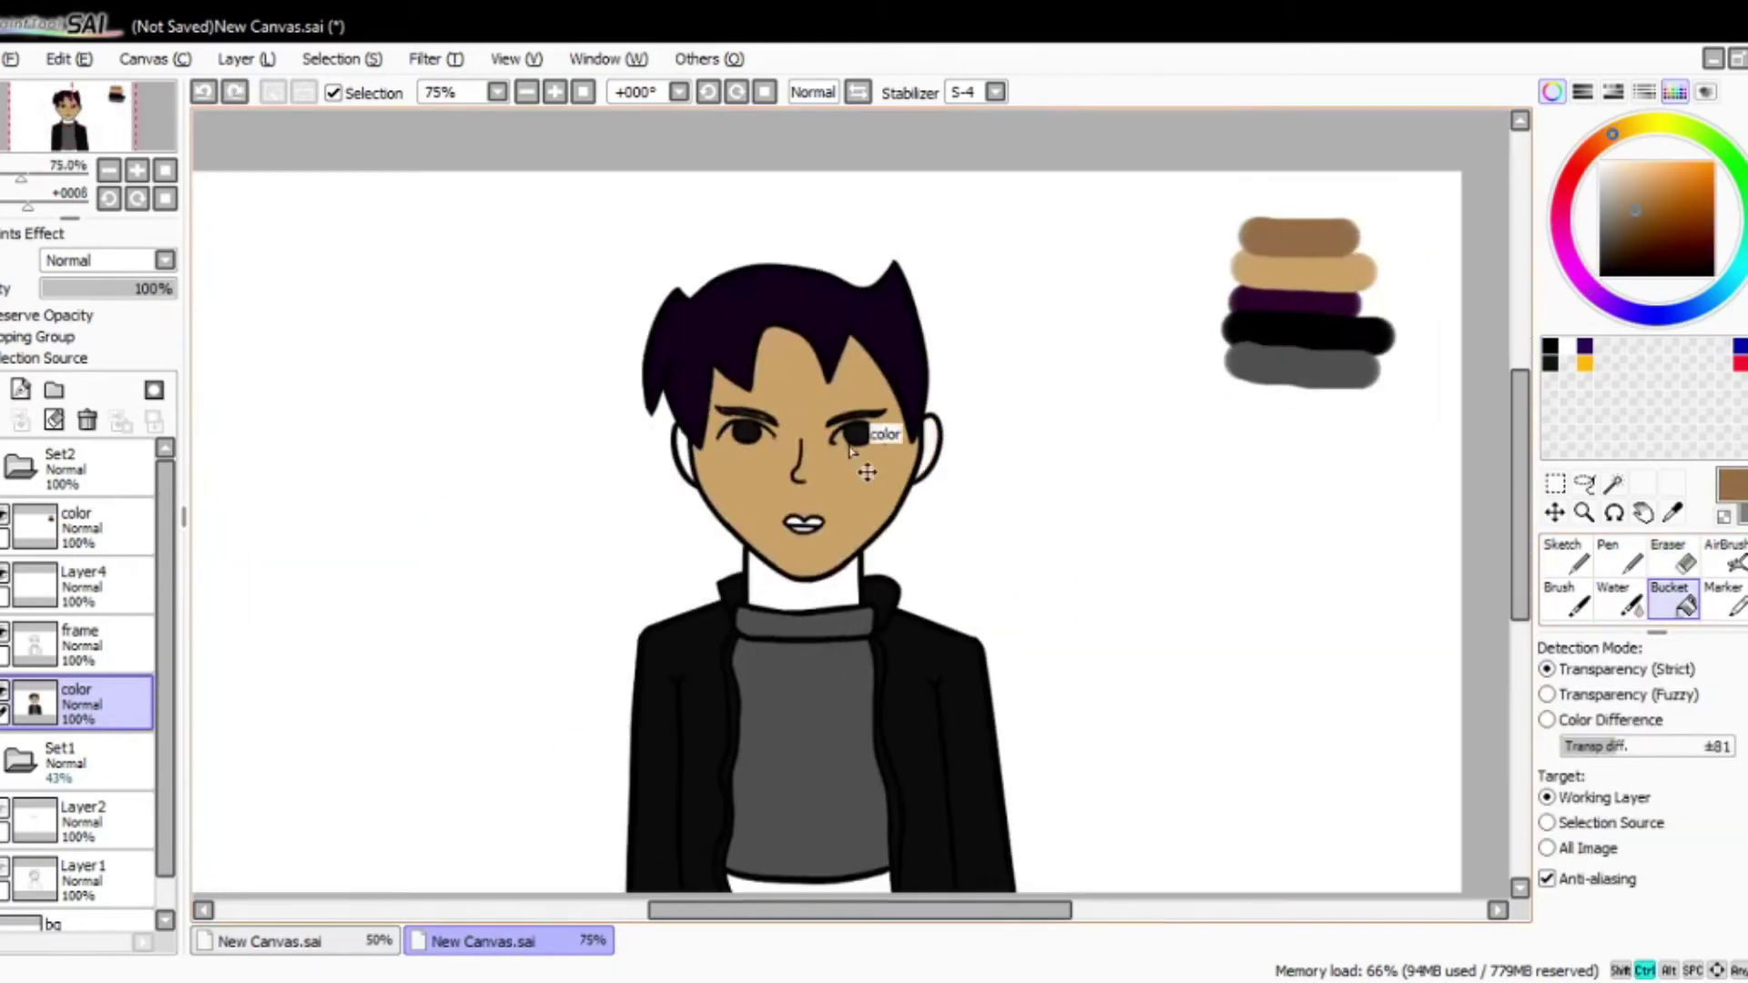
pyautogui.hotkey('ctrl', 'z')
pyautogui.hotkey('ctrl', 'y')
pyautogui.hotkey('ctrl', 'z')
pyautogui.hotkey('ctrl', 'y')
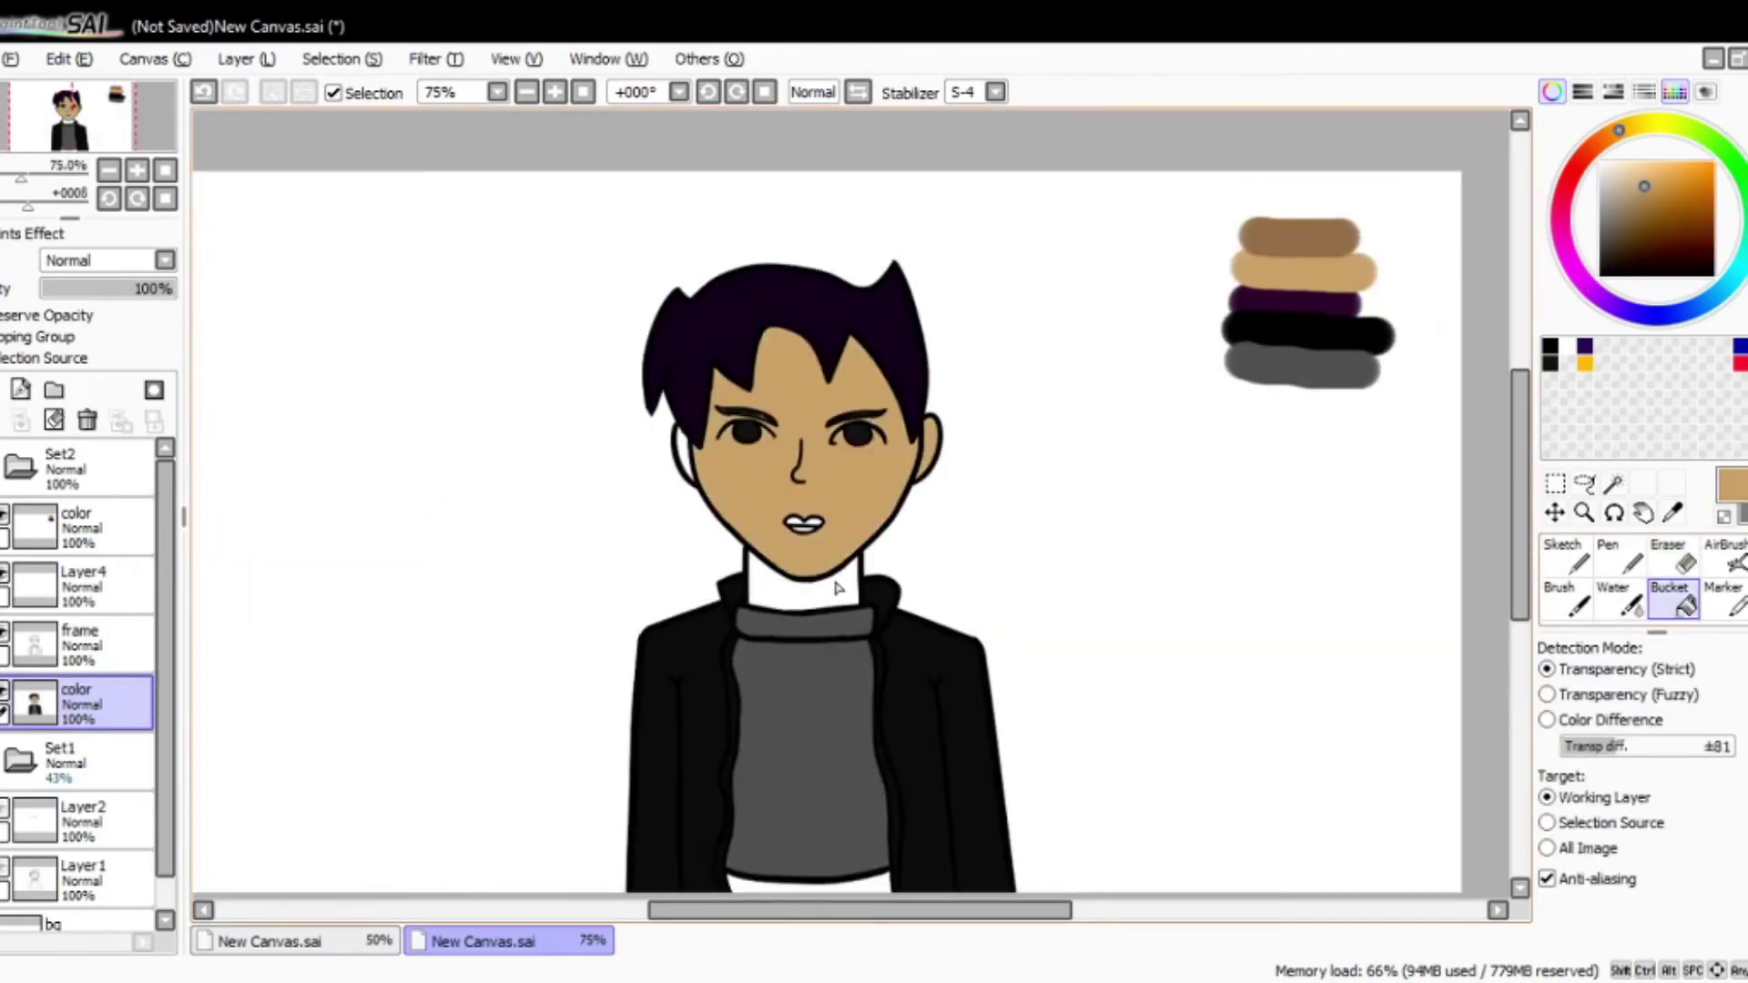
# Step: Try a lighter peach skin fill on the face and compare it with the reference images
pyautogui.hotkey('ctrl', 'Tab')
pyautogui.hotkey('ctrl', 'Tab')
pyautogui.scroll(2, 706, 484)
pyautogui.scroll(-1, 705, 484)
pyautogui.hotkey('ctrl', 'z')
pyautogui.hotkey('ctrl', 'y')
pyautogui.hotkey('ctrl', 'Tab')
pyautogui.hotkey('ctrl', 'Tab')
pyautogui.scroll(-2, 991, 340)
pyautogui.scroll(1, 1307, 223)
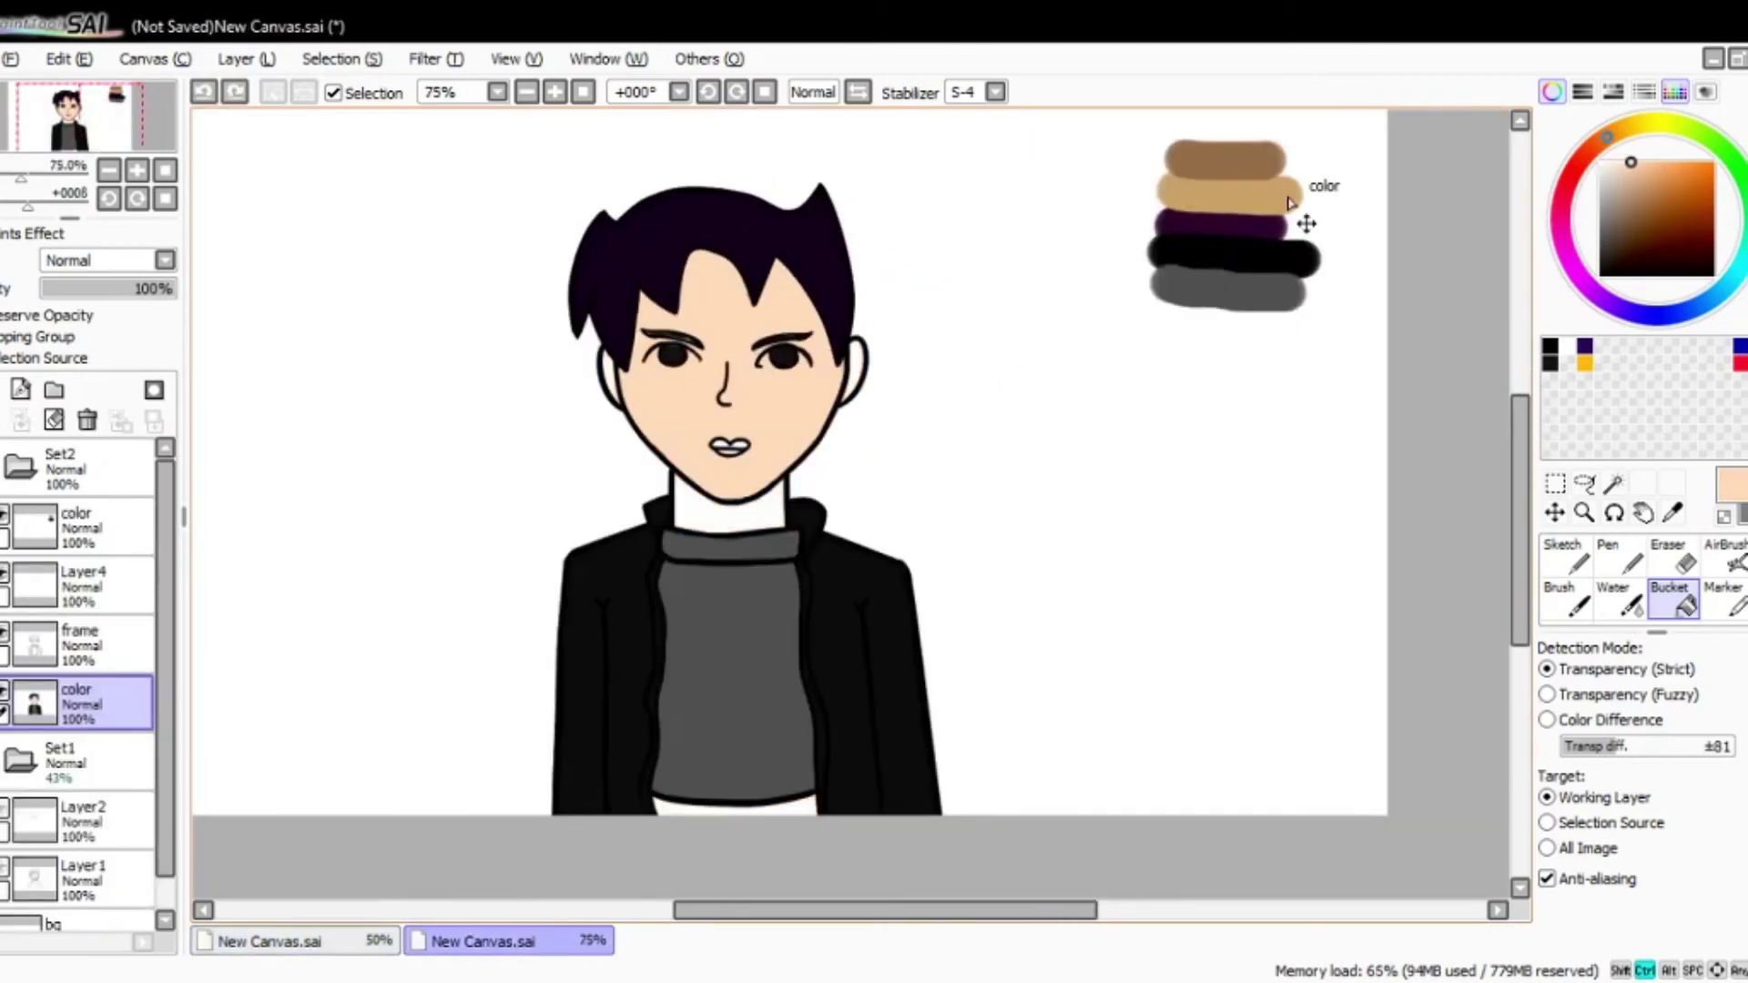
# Step: Restore the tan skin fill on the face and touch up the left eyebrow and eyelid with the Pen
pyautogui.hotkey('ctrl', 'y')
pyautogui.scroll(5, 689, 269)
pyautogui.click(1630, 551)
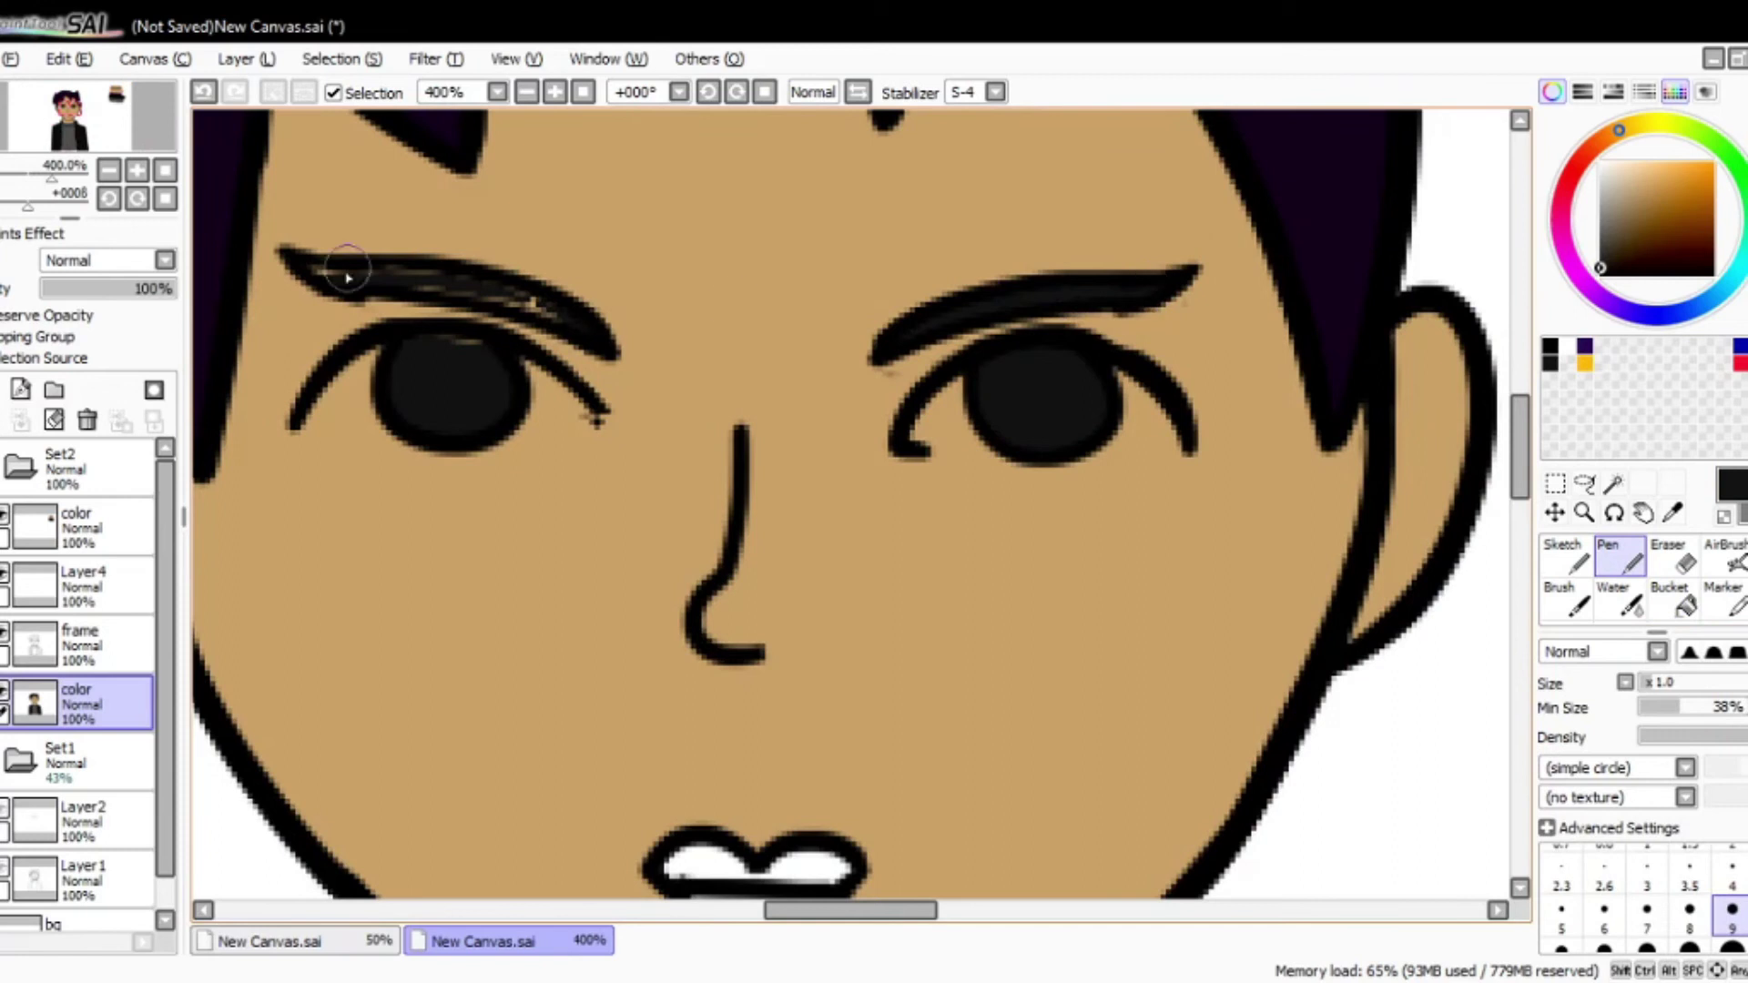
pyautogui.click(55, 648)
pyautogui.scroll(-1, 593, 401)
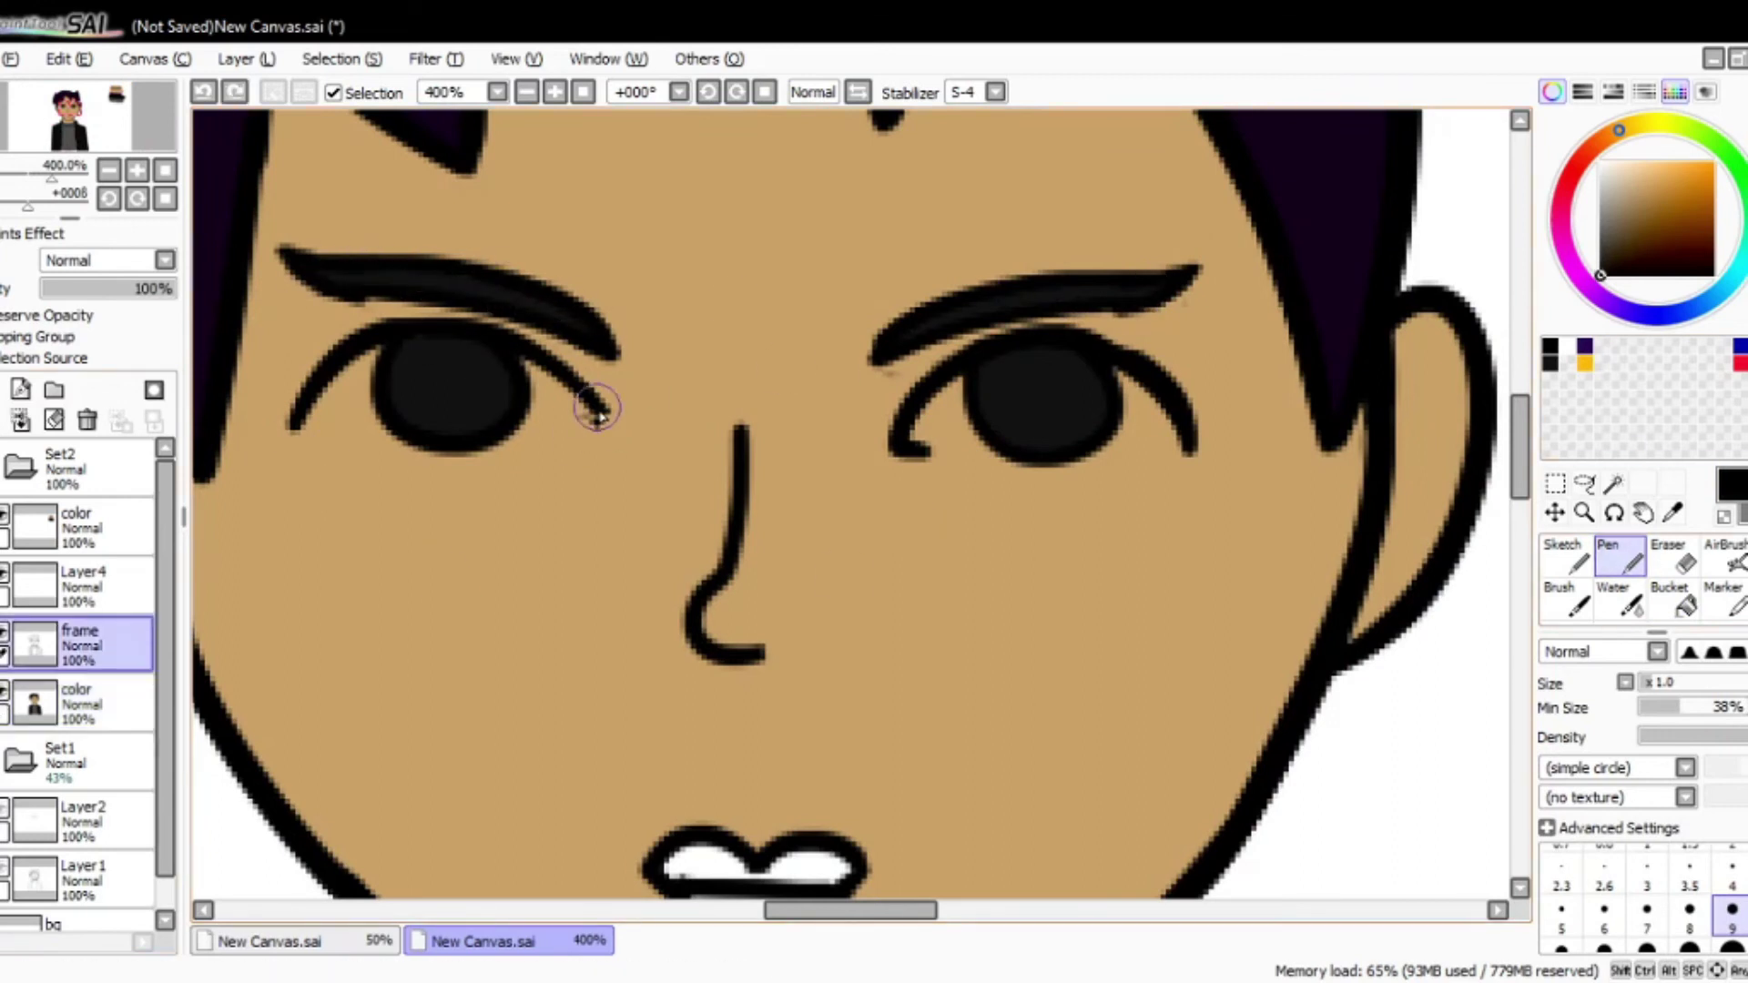
# Step: Fill the lips with the brown swatch color on the color layer, using the reference images as a guide
pyautogui.scroll(-5, 637, 409)
pyautogui.hotkey('ctrl', 'Tab')
pyautogui.hotkey('ctrl', 'Tab')
pyautogui.scroll(4, 1256, 318)
pyautogui.click(1671, 603)
pyautogui.click(55, 704)
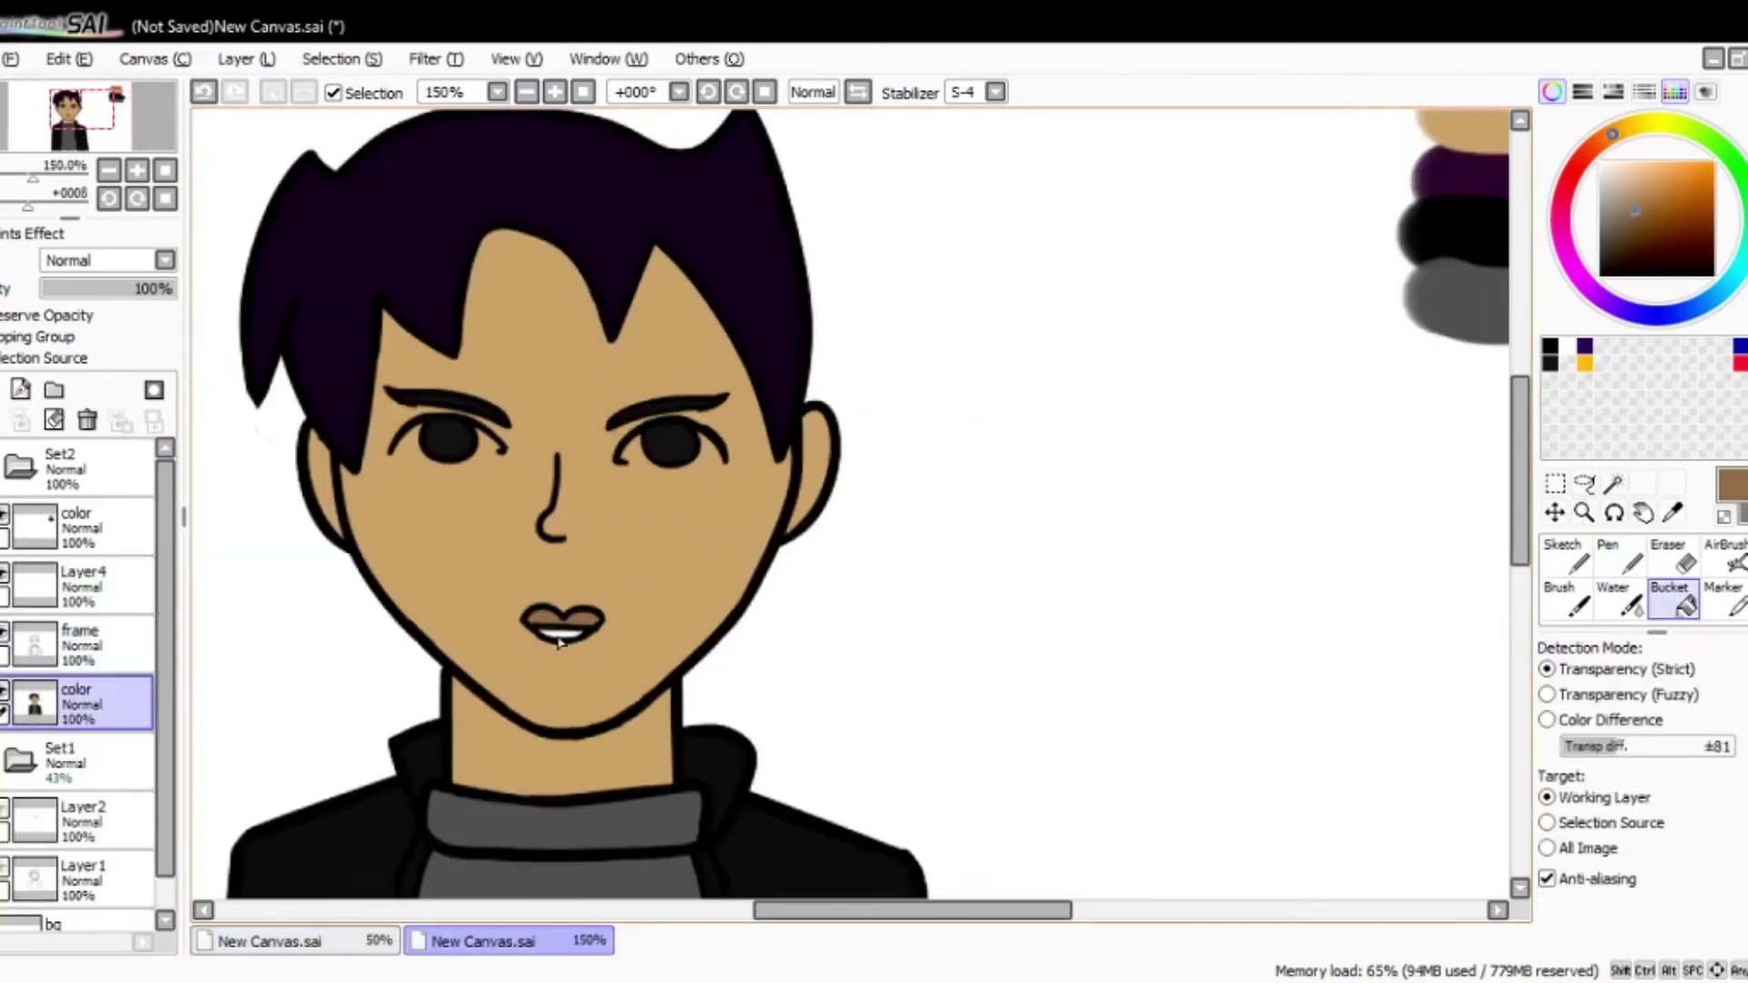
# Step: Paint a lighter purple highlight along the upper-left edge of the hair with the Pen at size 12
pyautogui.scroll(-3, 638, 456)
pyautogui.scroll(2, 558, 823)
pyautogui.hotkey('ctrl', 'Tab')
pyautogui.hotkey('ctrl', 'Tab')
pyautogui.press('n')
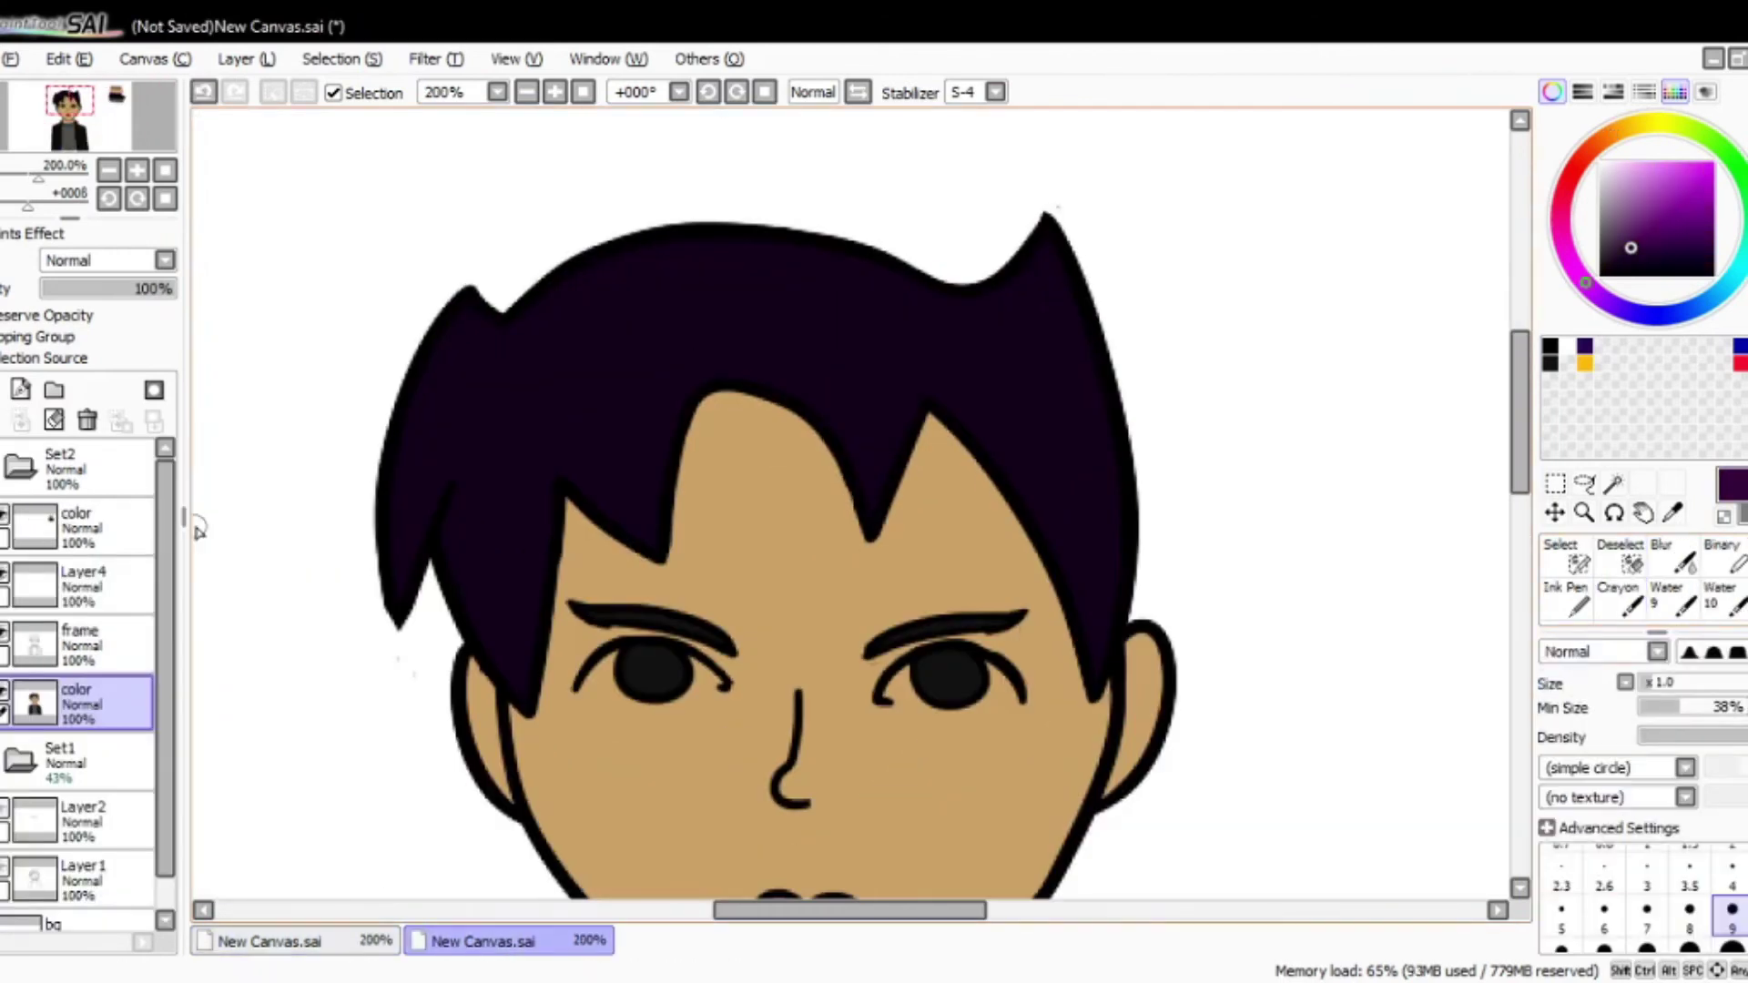
pyautogui.scroll(1, 1093, 628)
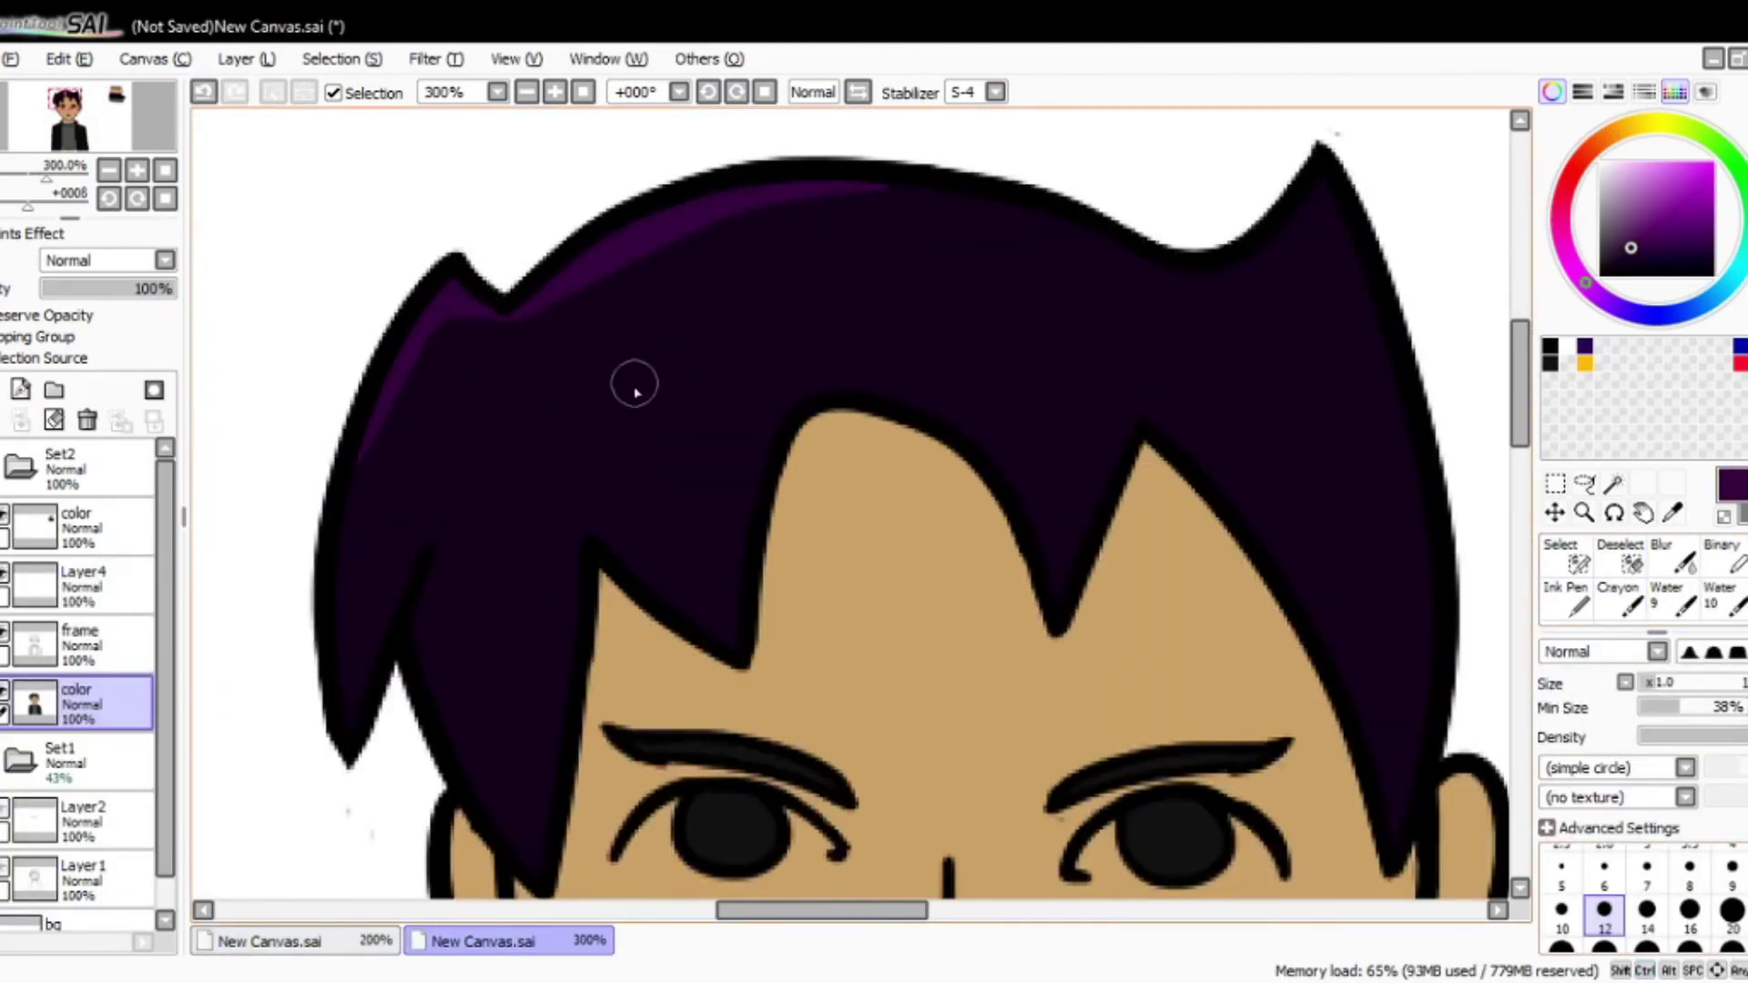
# Step: Add a plum accent sampled from the reference to the hair's left tip and blend the highlights with Blur
pyautogui.hotkey('ctrl', 'Tab')
pyautogui.scroll(-3, 1002, 371)
pyautogui.keyDown('alt'); pyautogui.click(738, 396); pyautogui.keyUp('alt')
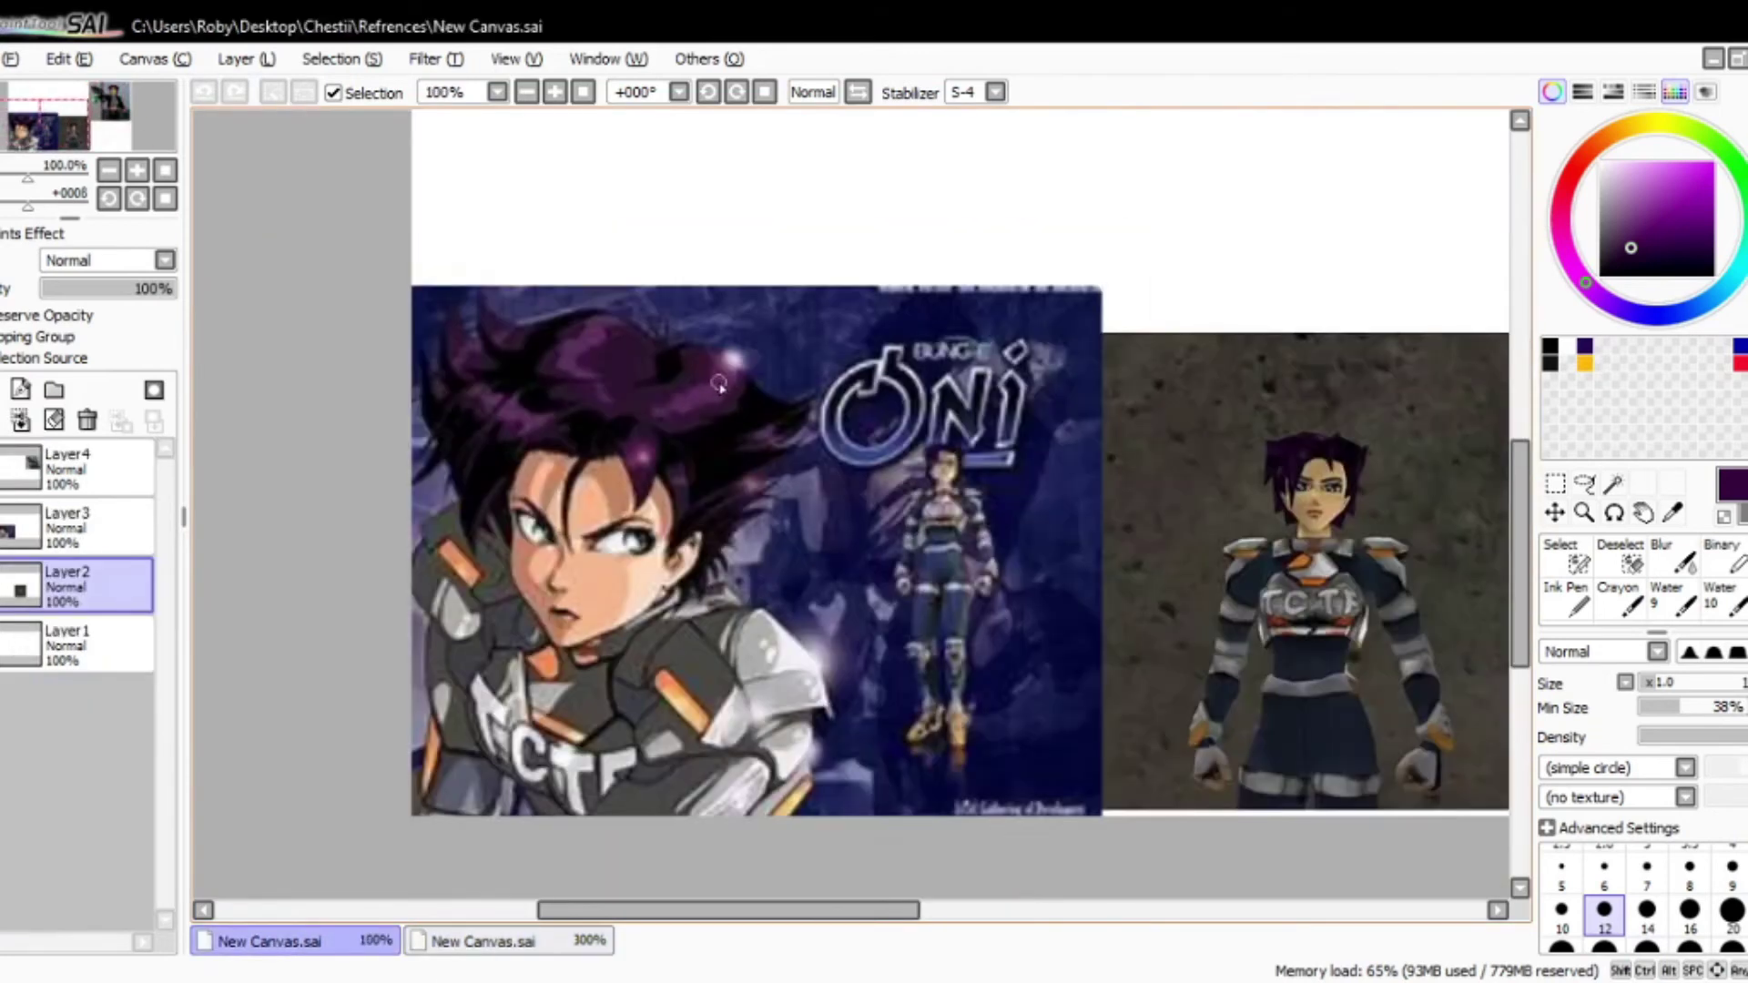
pyautogui.hotkey('ctrl', 'Tab')
pyautogui.hotkey('ctrl', 'z')
pyautogui.press('b')
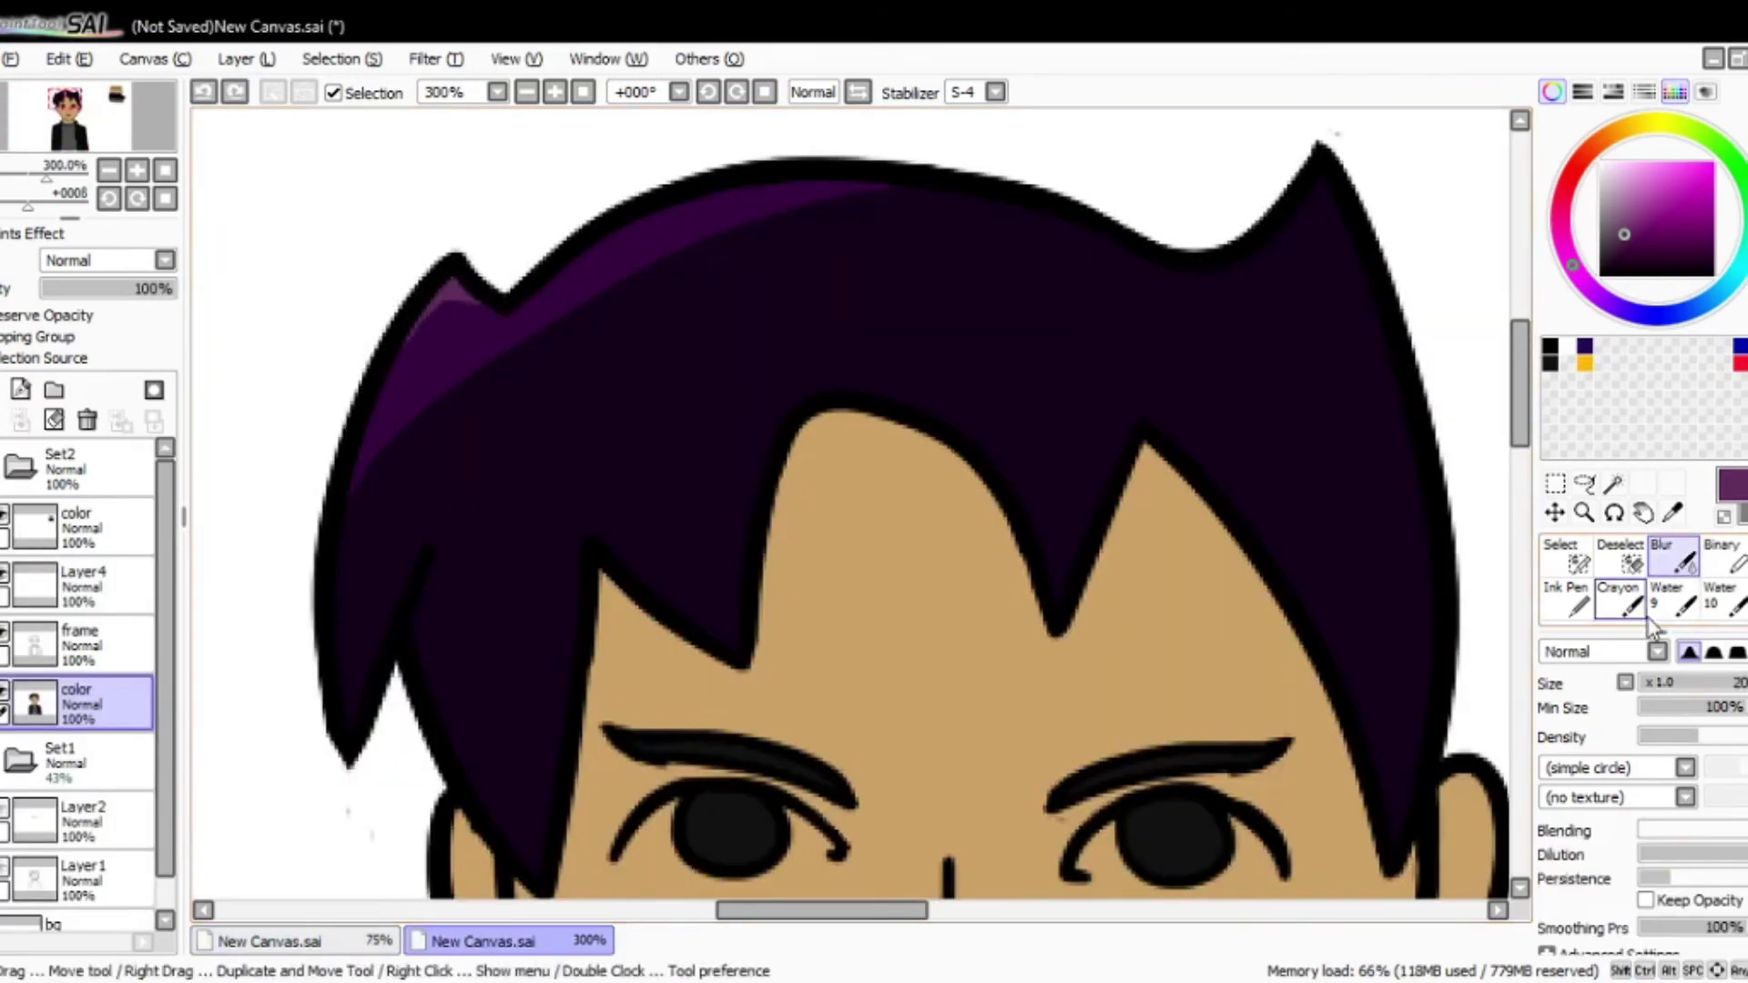
pyautogui.moveTo(1652, 627); pyautogui.dragTo(1652, 560)
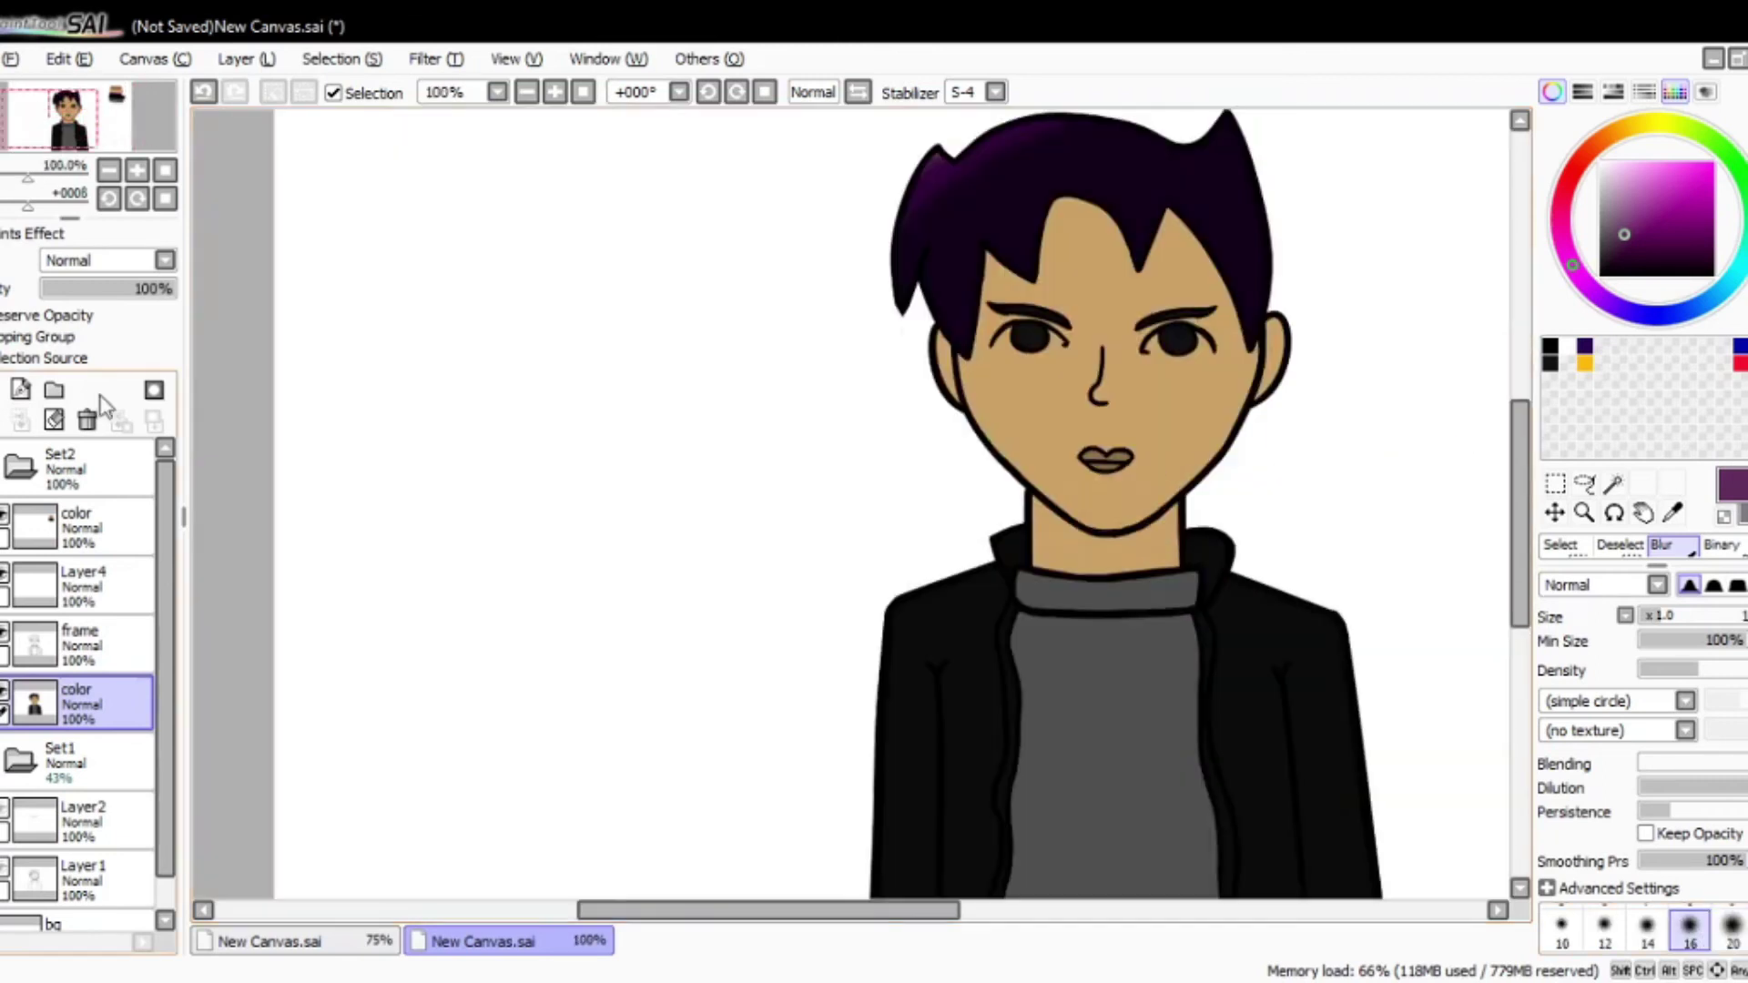
# Step: Hide the swatch layer and add a layer named light between the frame and color layers
pyautogui.click(14, 522)
pyautogui.click(114, 561)
pyautogui.scroll(5, 941, 634)
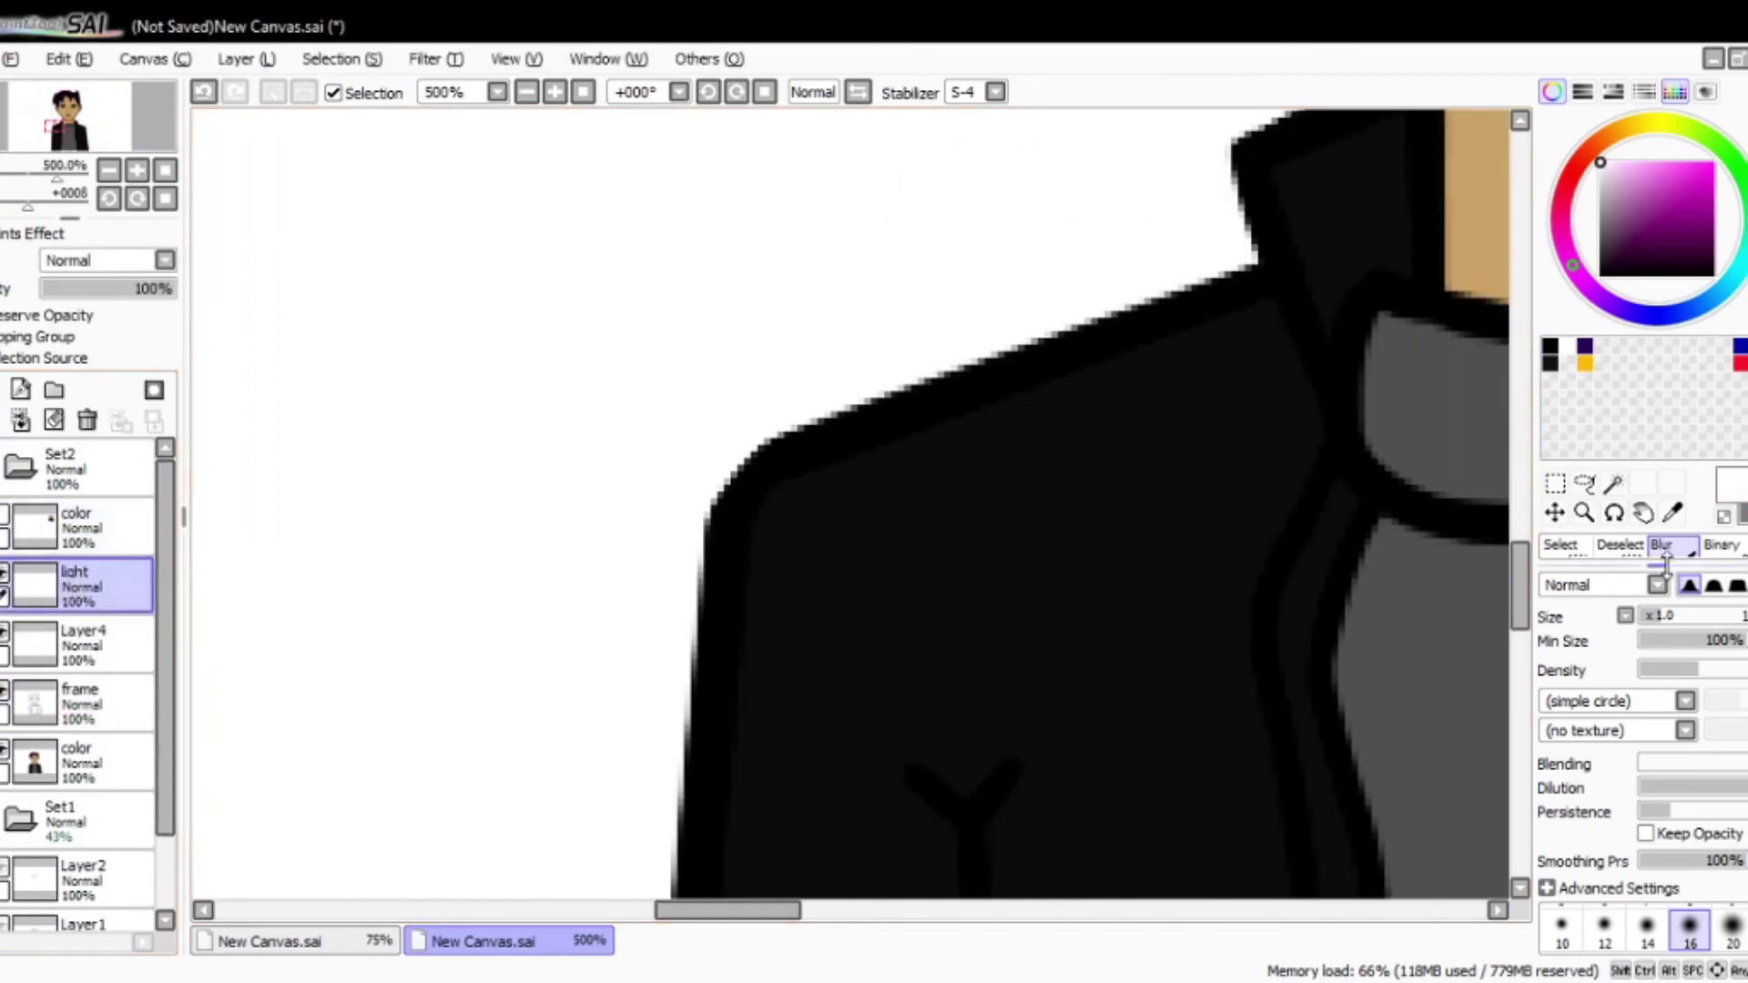
pyautogui.click(1621, 555)
pyautogui.moveTo(82, 583); pyautogui.dragTo(82, 701)
# Step: Paint white rim light along the jacket's left shoulder and collar on the light layer, trimming it with the Eraser
pyautogui.moveTo(1102, 369); pyautogui.dragTo(742, 710)
pyautogui.hotkey('ctrl', 'z')
pyautogui.moveTo(1175, 332); pyautogui.dragTo(851, 506)
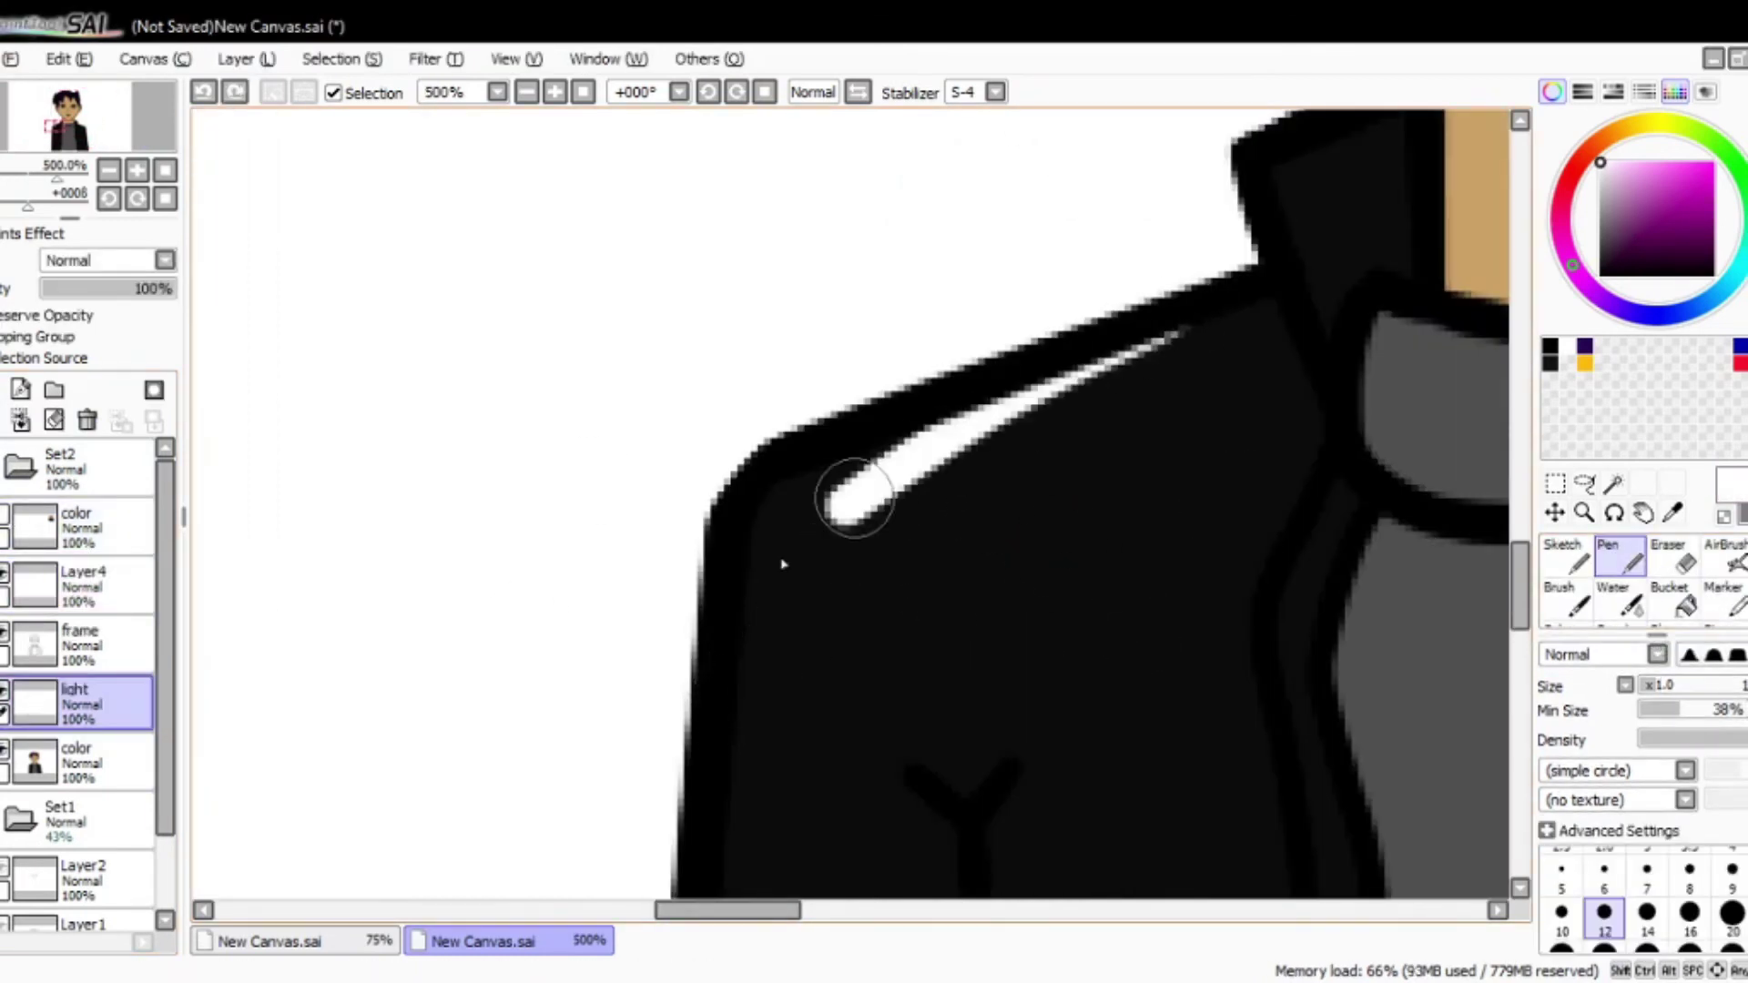
pyautogui.scroll(-5, 850, 469)
pyautogui.scroll(5, 850, 469)
pyautogui.scroll(-5, 910, 446)
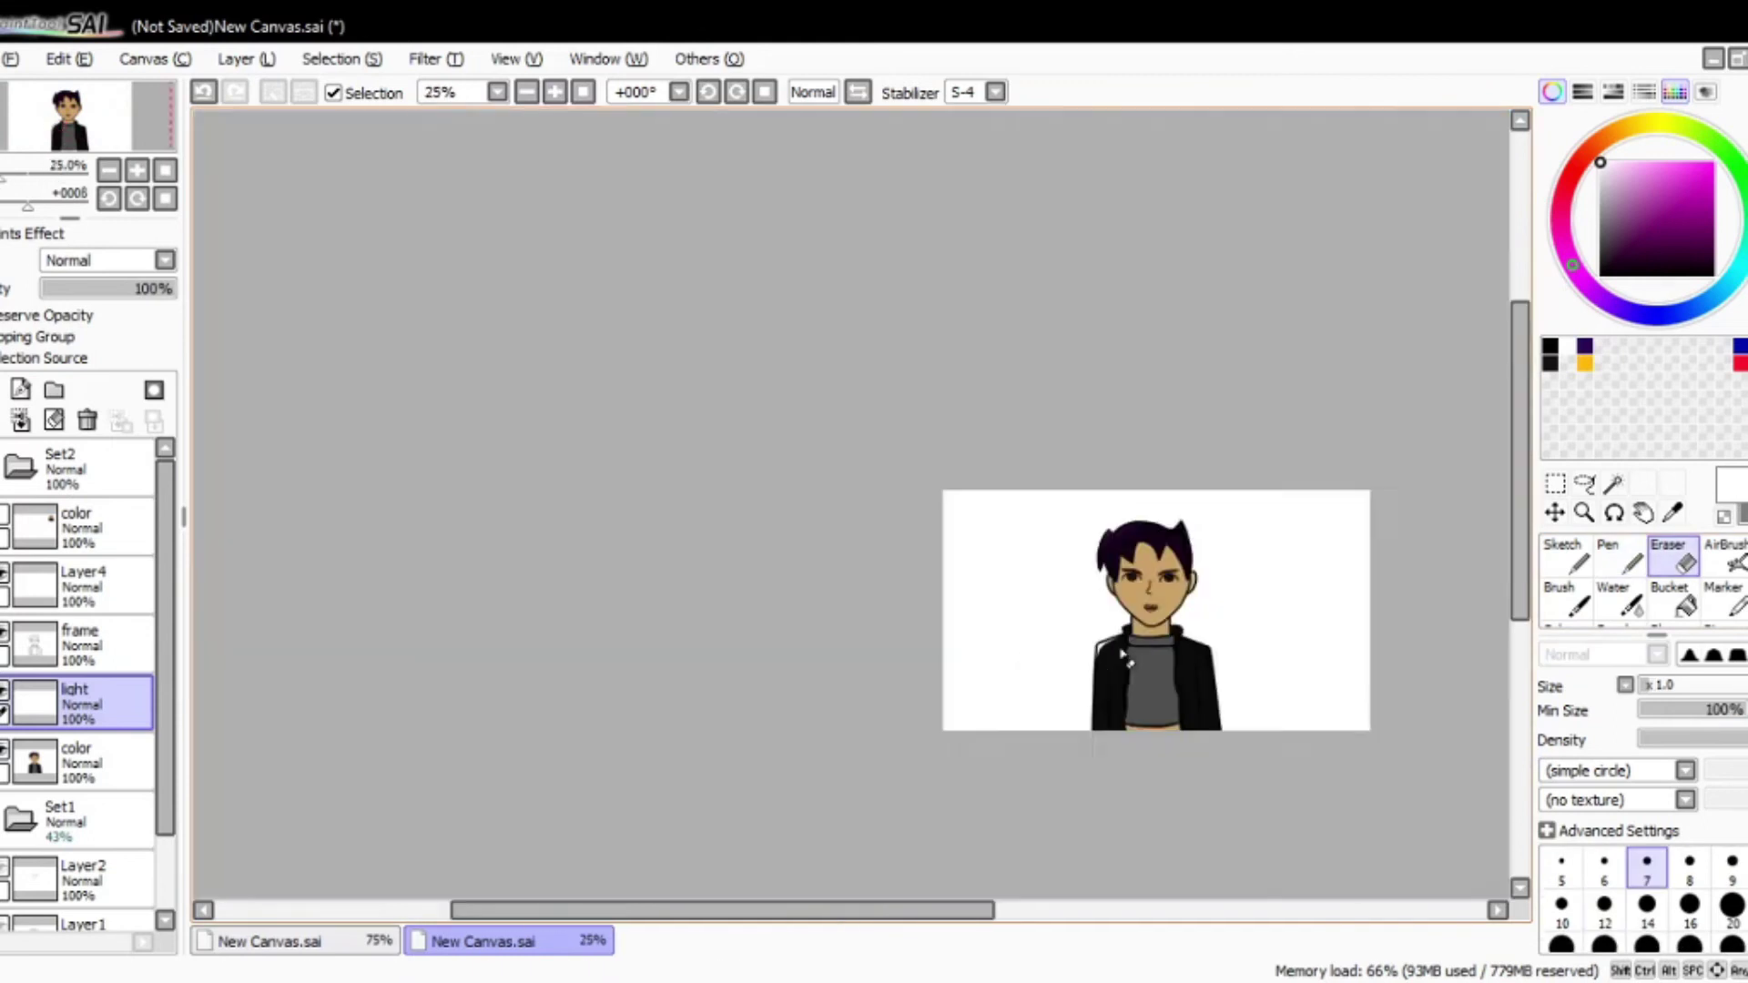
pyautogui.scroll(5, 929, 428)
pyautogui.scroll(-5, 914, 557)
pyautogui.scroll(4, 945, 244)
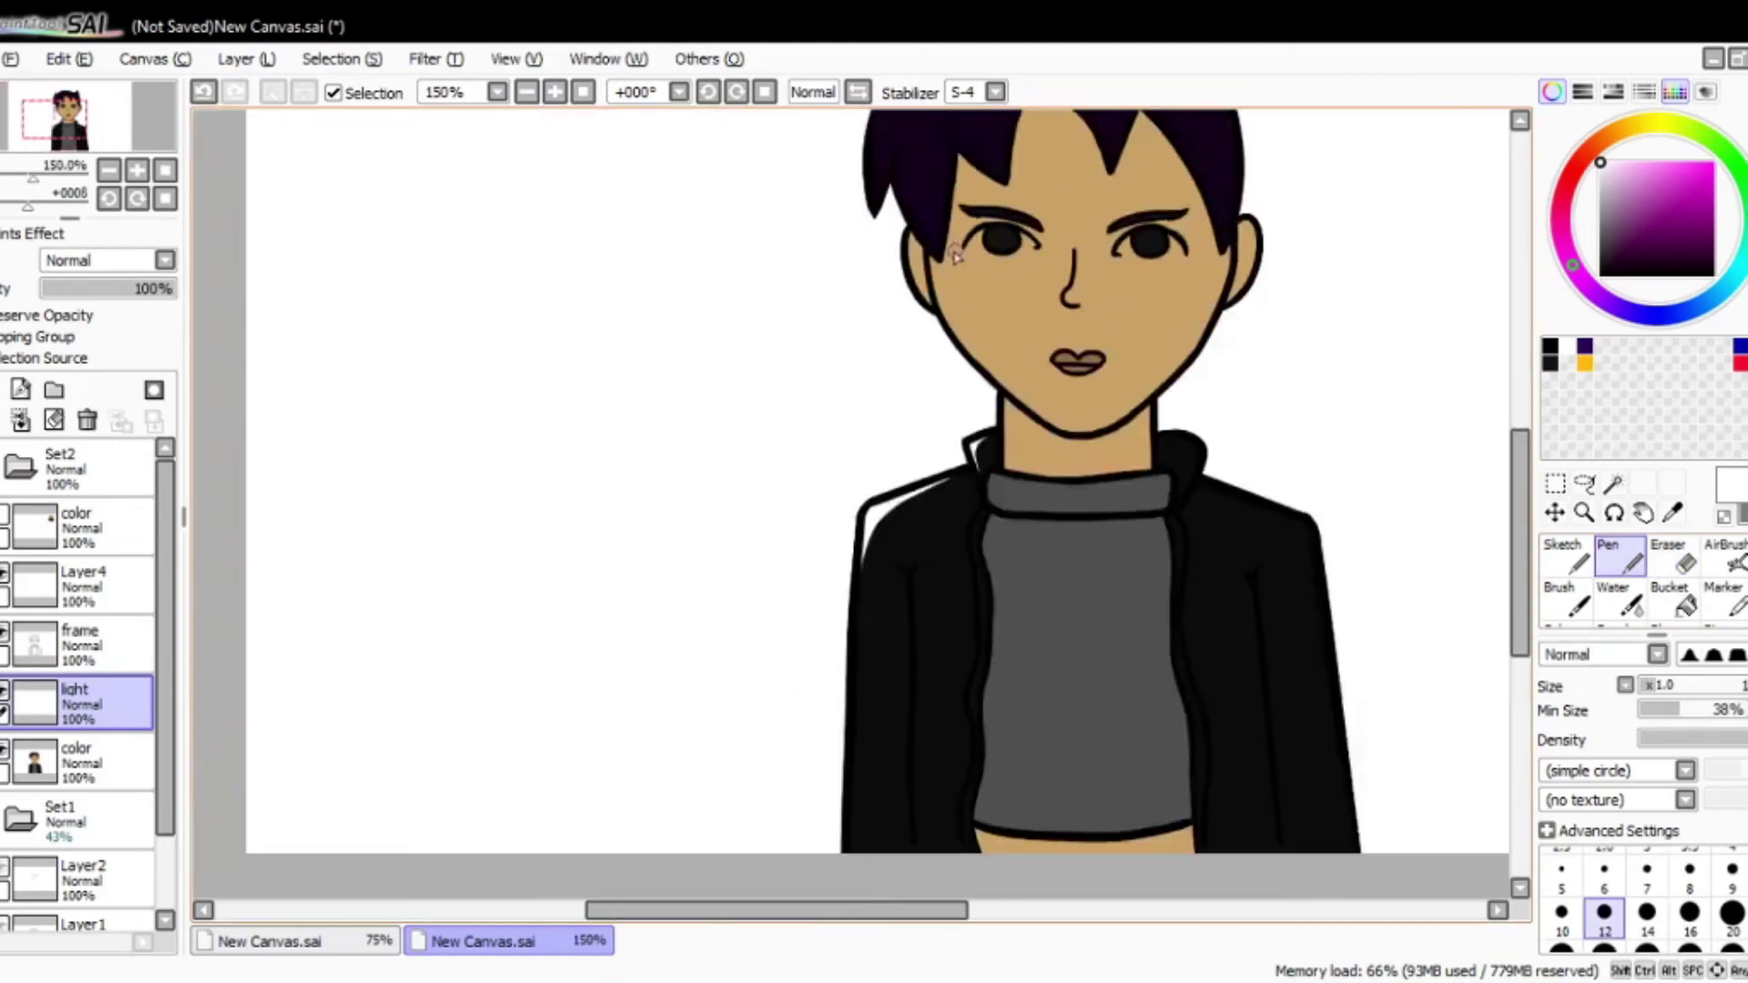
# Step: Extend the white rim light to the hair's left tip on the light layer, trimming it with the Eraser
pyautogui.scroll(-5, 953, 619)
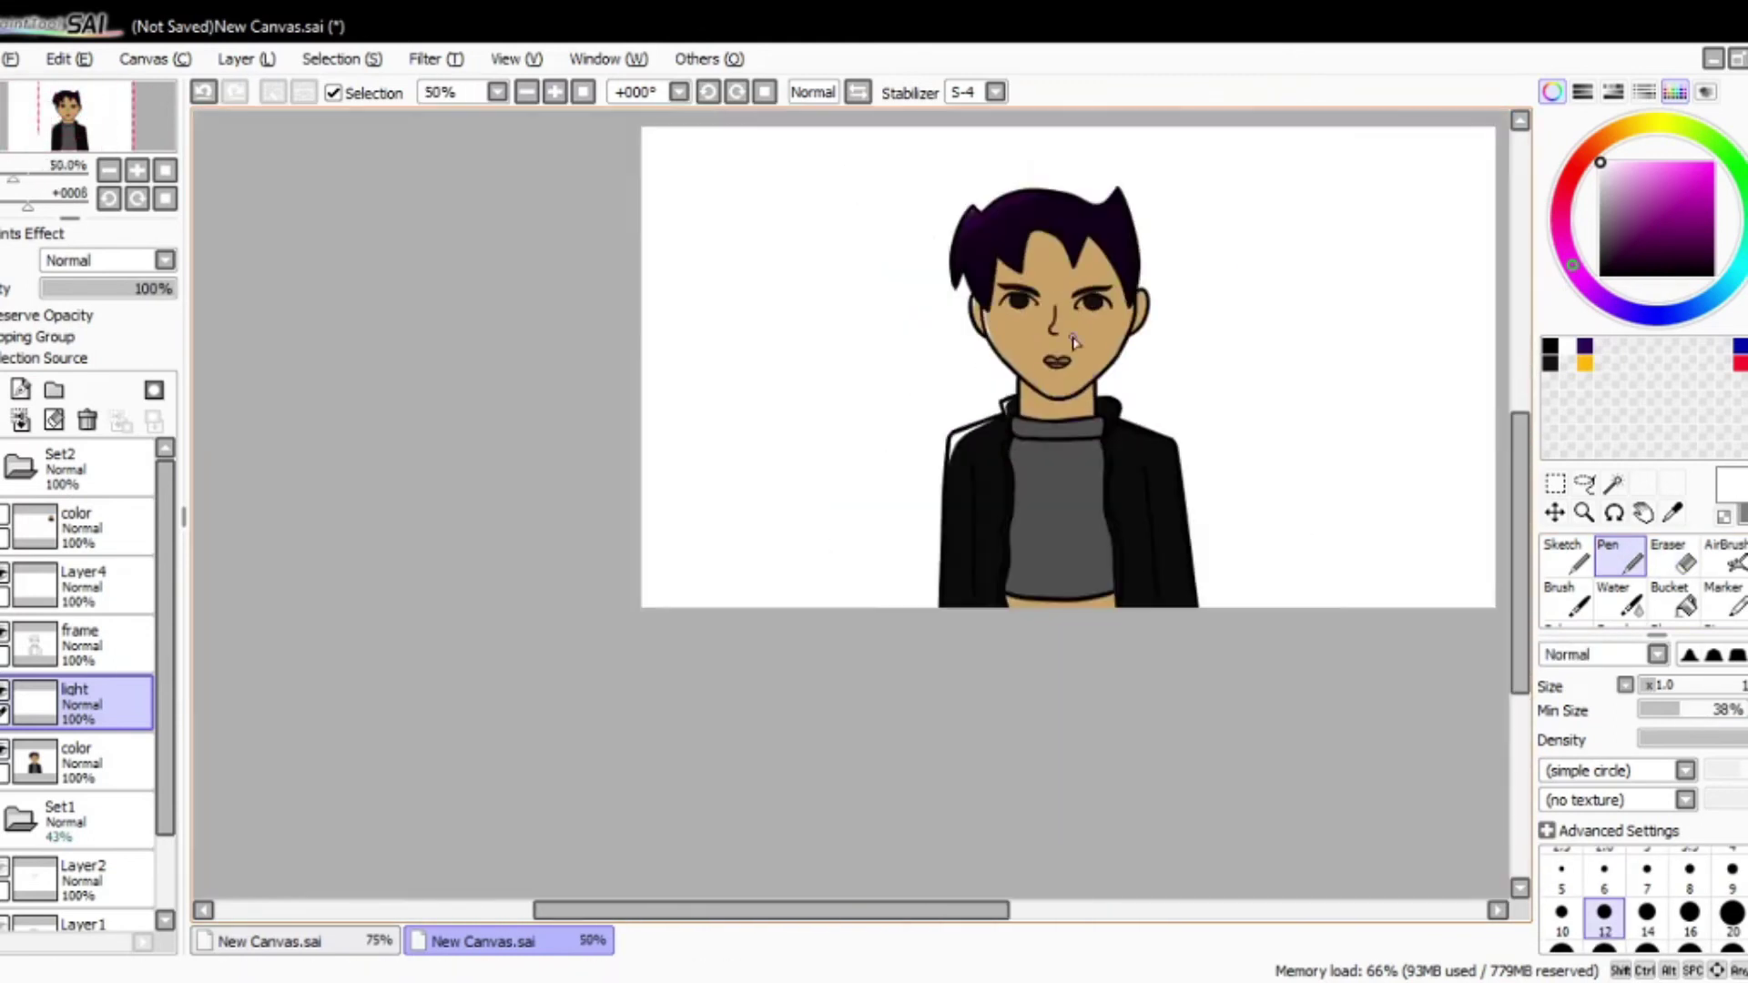
pyautogui.scroll(5, 1288, 527)
pyautogui.scroll(-3, 566, 706)
pyautogui.scroll(2, 1038, 597)
pyautogui.scroll(2, 1038, 596)
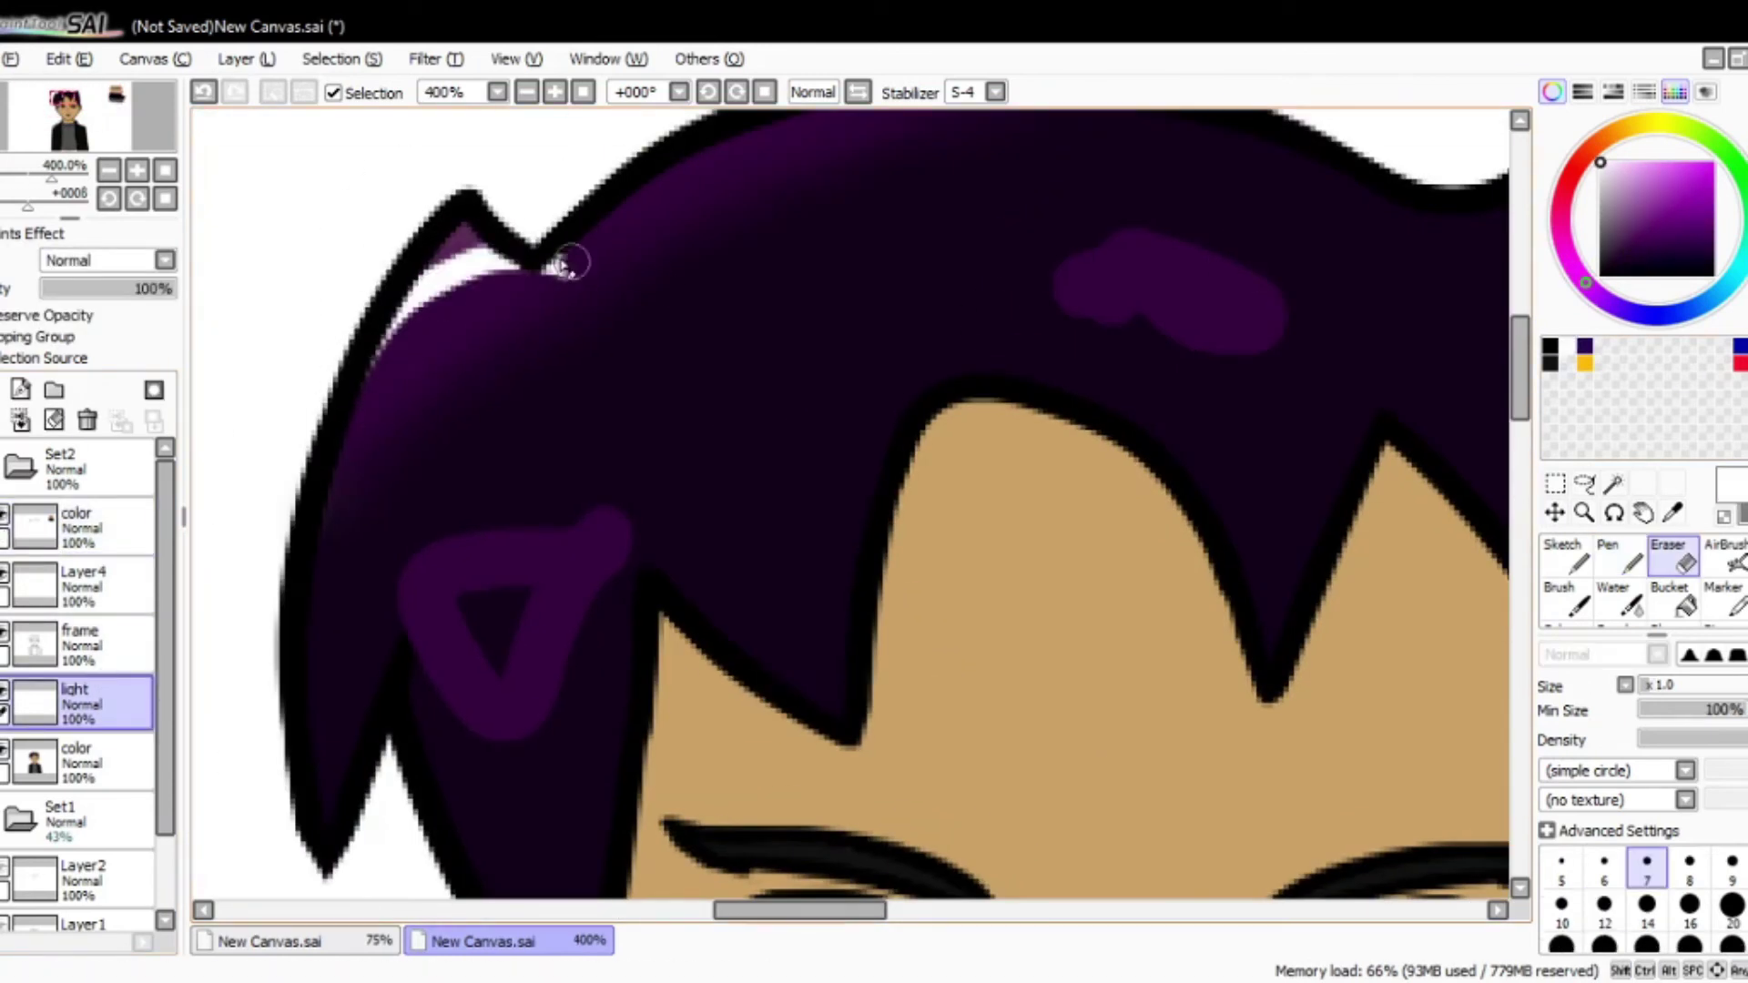
pyautogui.scroll(-1, 819, 327)
# Step: Paint purple highlight patches across the hair locks and soften the ones on the color layer with Blur
pyautogui.keyDown('alt'); pyautogui.click(929, 364); pyautogui.keyUp('alt')
pyautogui.keyDown('ctrl'); pyautogui.click(701, 421); pyautogui.keyUp('ctrl')
pyautogui.hscroll(2, 1339, 417)
pyautogui.scroll(-3, 1639, 582)
pyautogui.click(1670, 557)
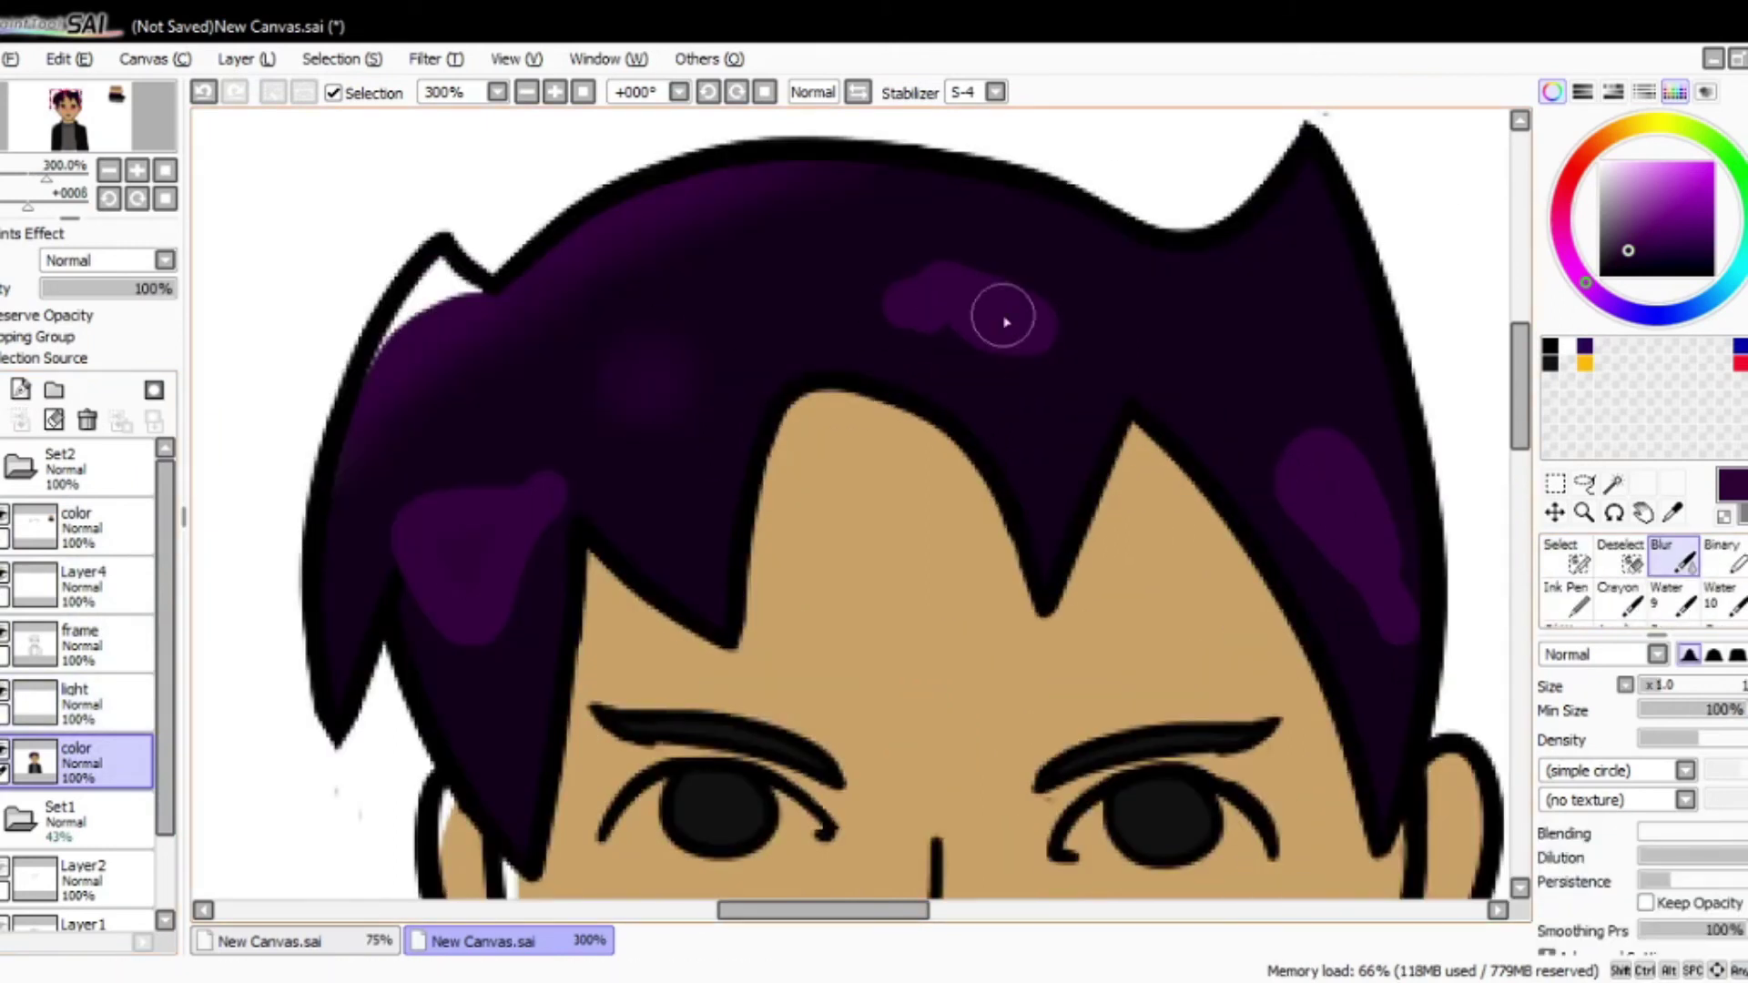
pyautogui.scroll(1, 330, 491)
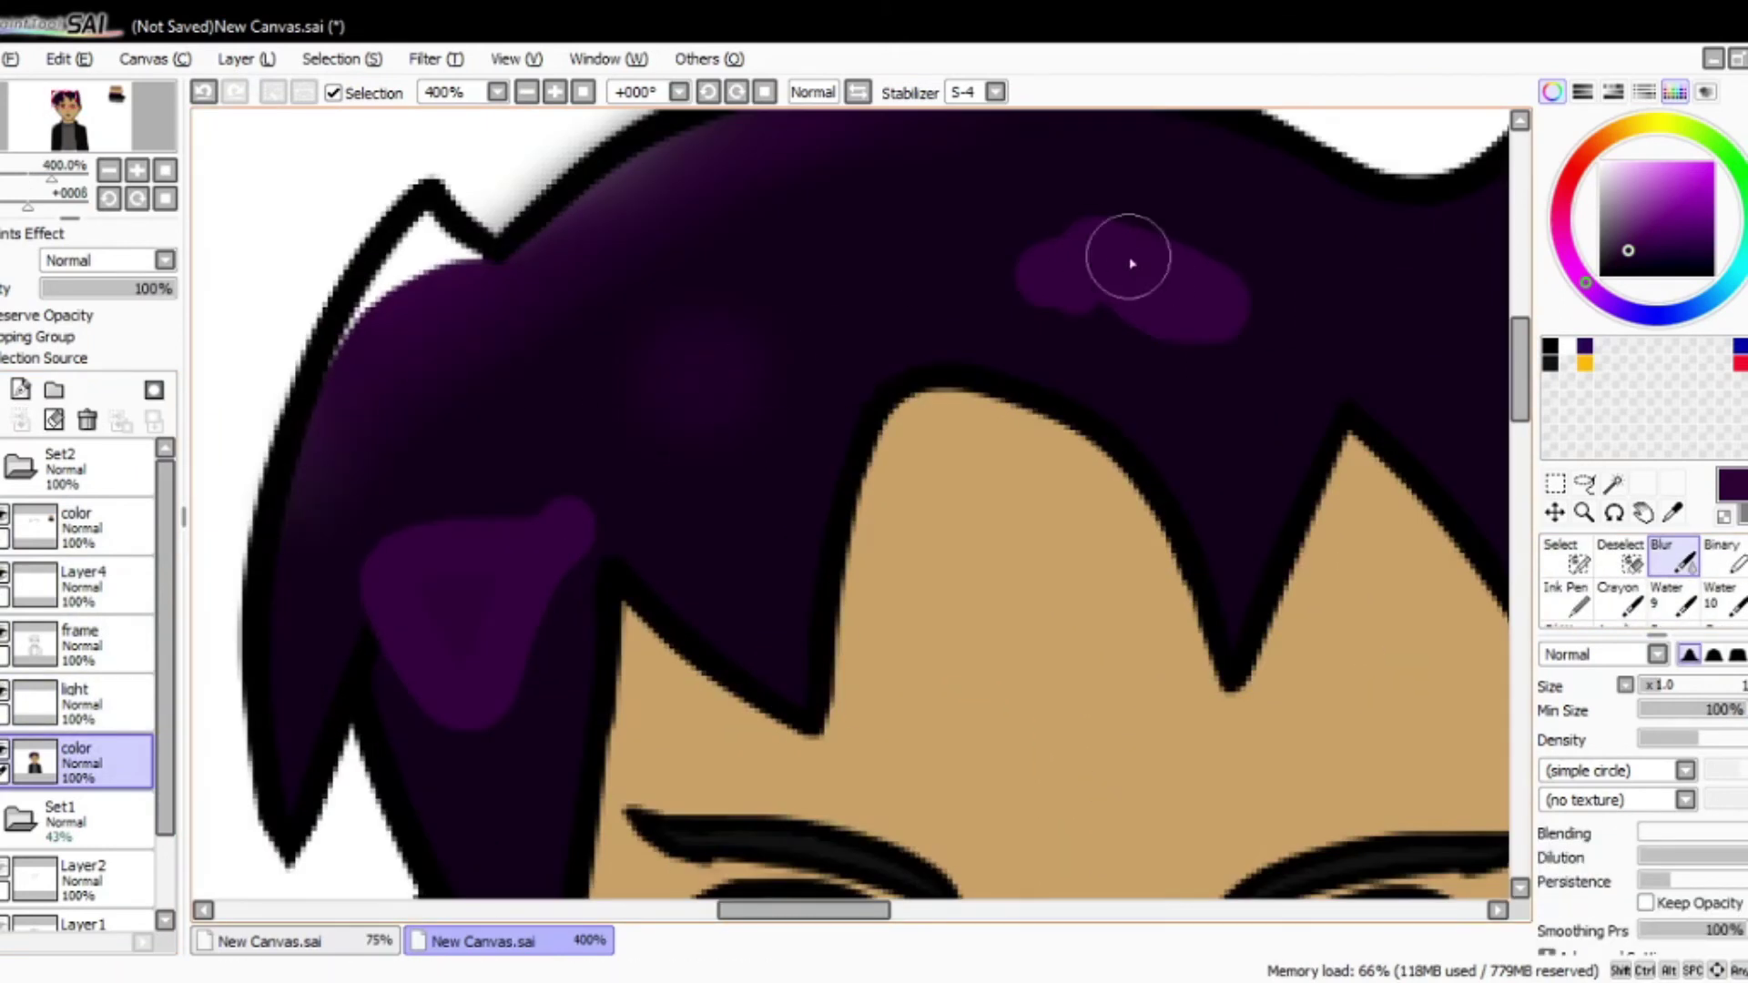
# Step: Clear the stray purple patches that lie outside the hair's color layer and remove Layer4
pyautogui.keyDown('ctrl'); pyautogui.click(1190, 344); pyautogui.keyUp('ctrl')
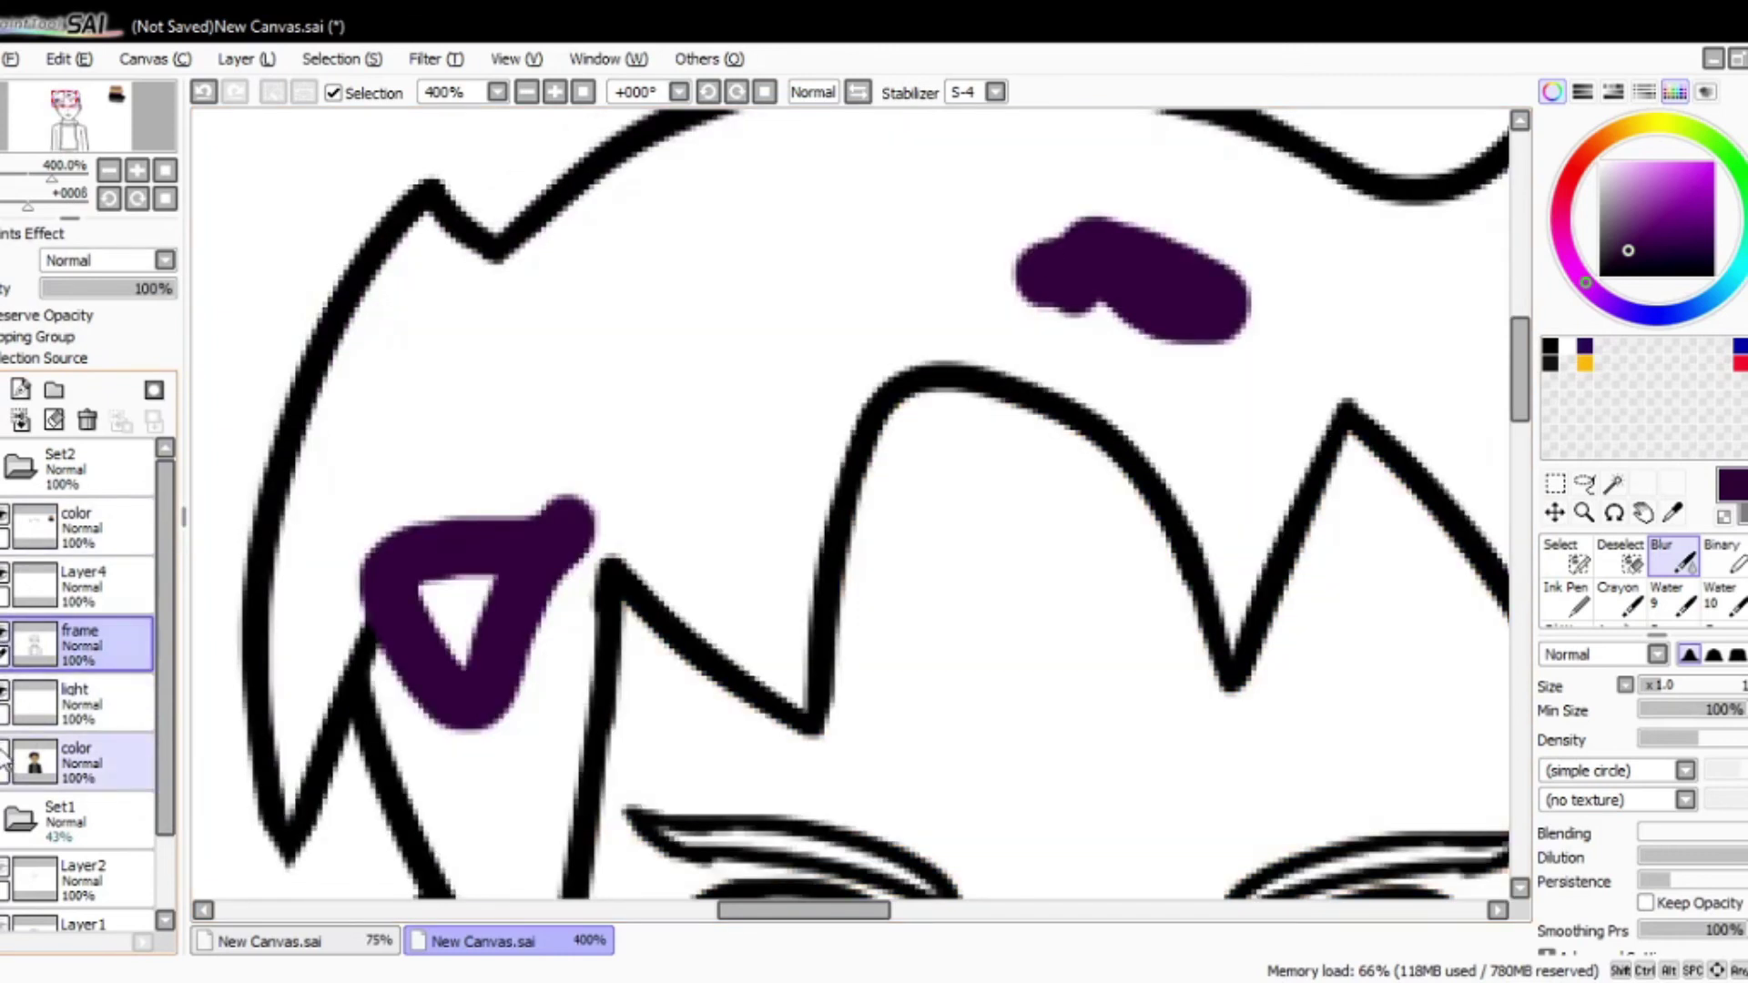
pyautogui.scroll(-4, 524, 742)
pyautogui.scroll(-1, 523, 742)
pyautogui.keyDown('ctrl'); pyautogui.click(523, 742); pyautogui.keyUp('ctrl')
pyautogui.scroll(-1, 755, 277)
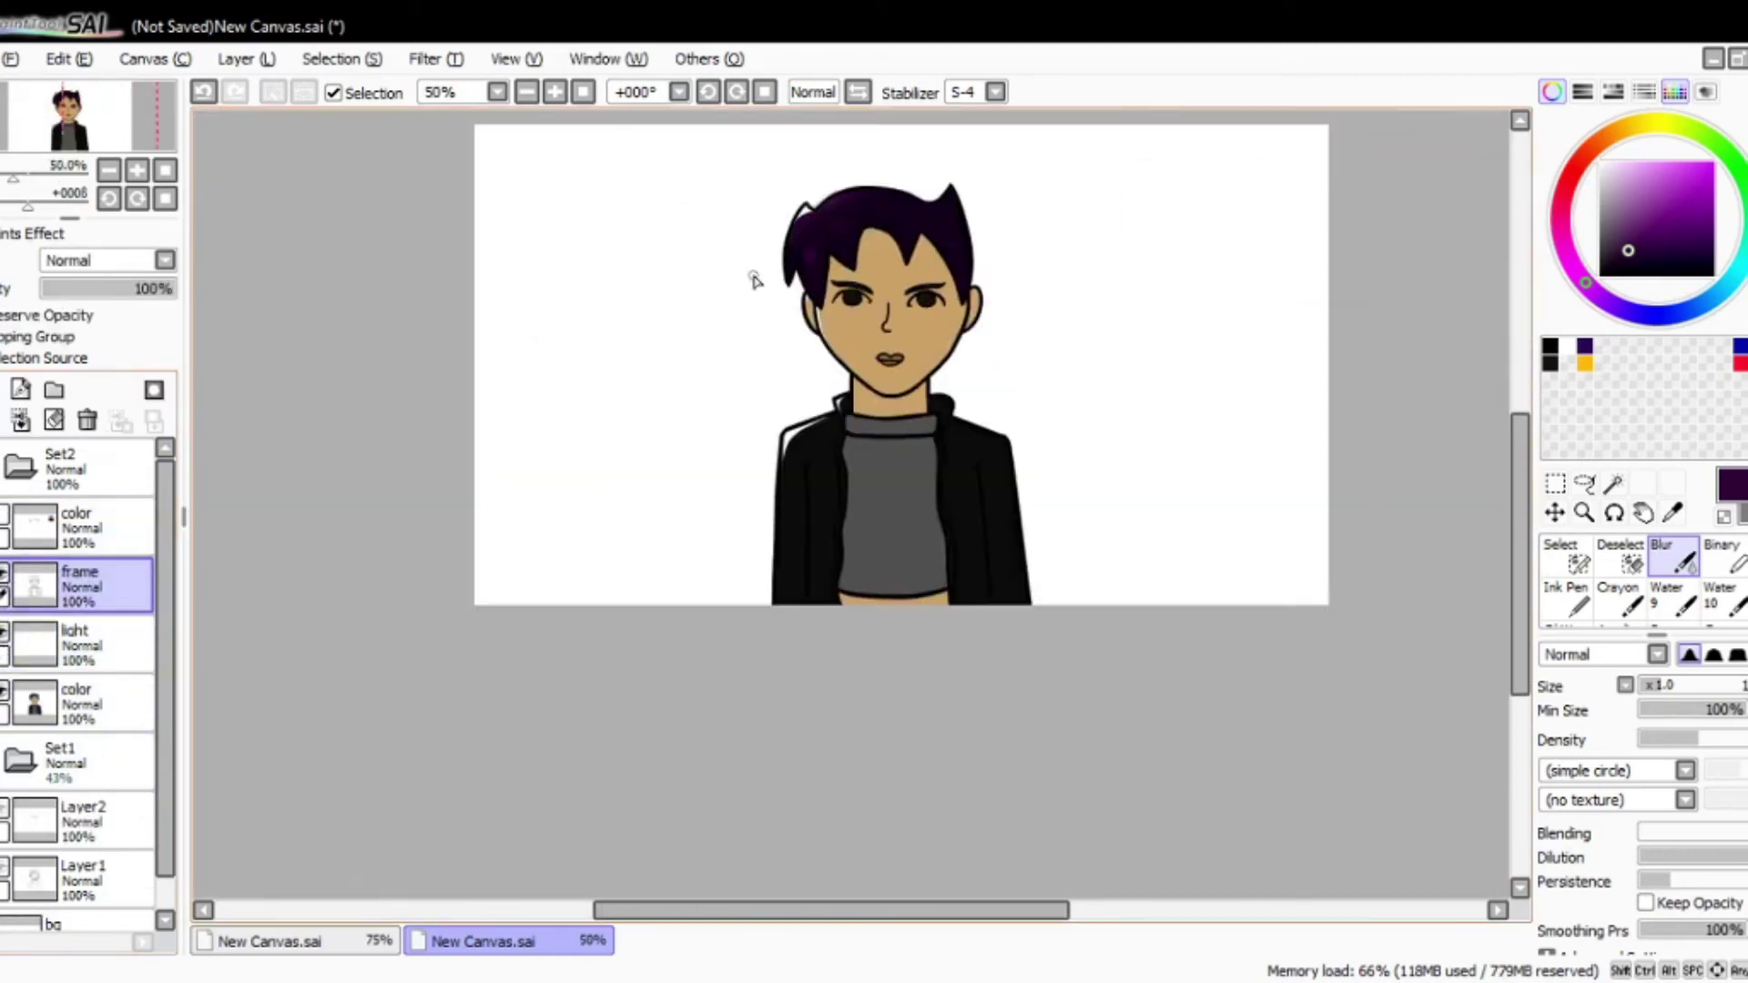
# Step: Paint a purple highlight above the central fringe spike on the color layer and soften it with Blur
pyautogui.scroll(5, 415, 483)
pyautogui.moveTo(1029, 364); pyautogui.dragTo(1131, 255)
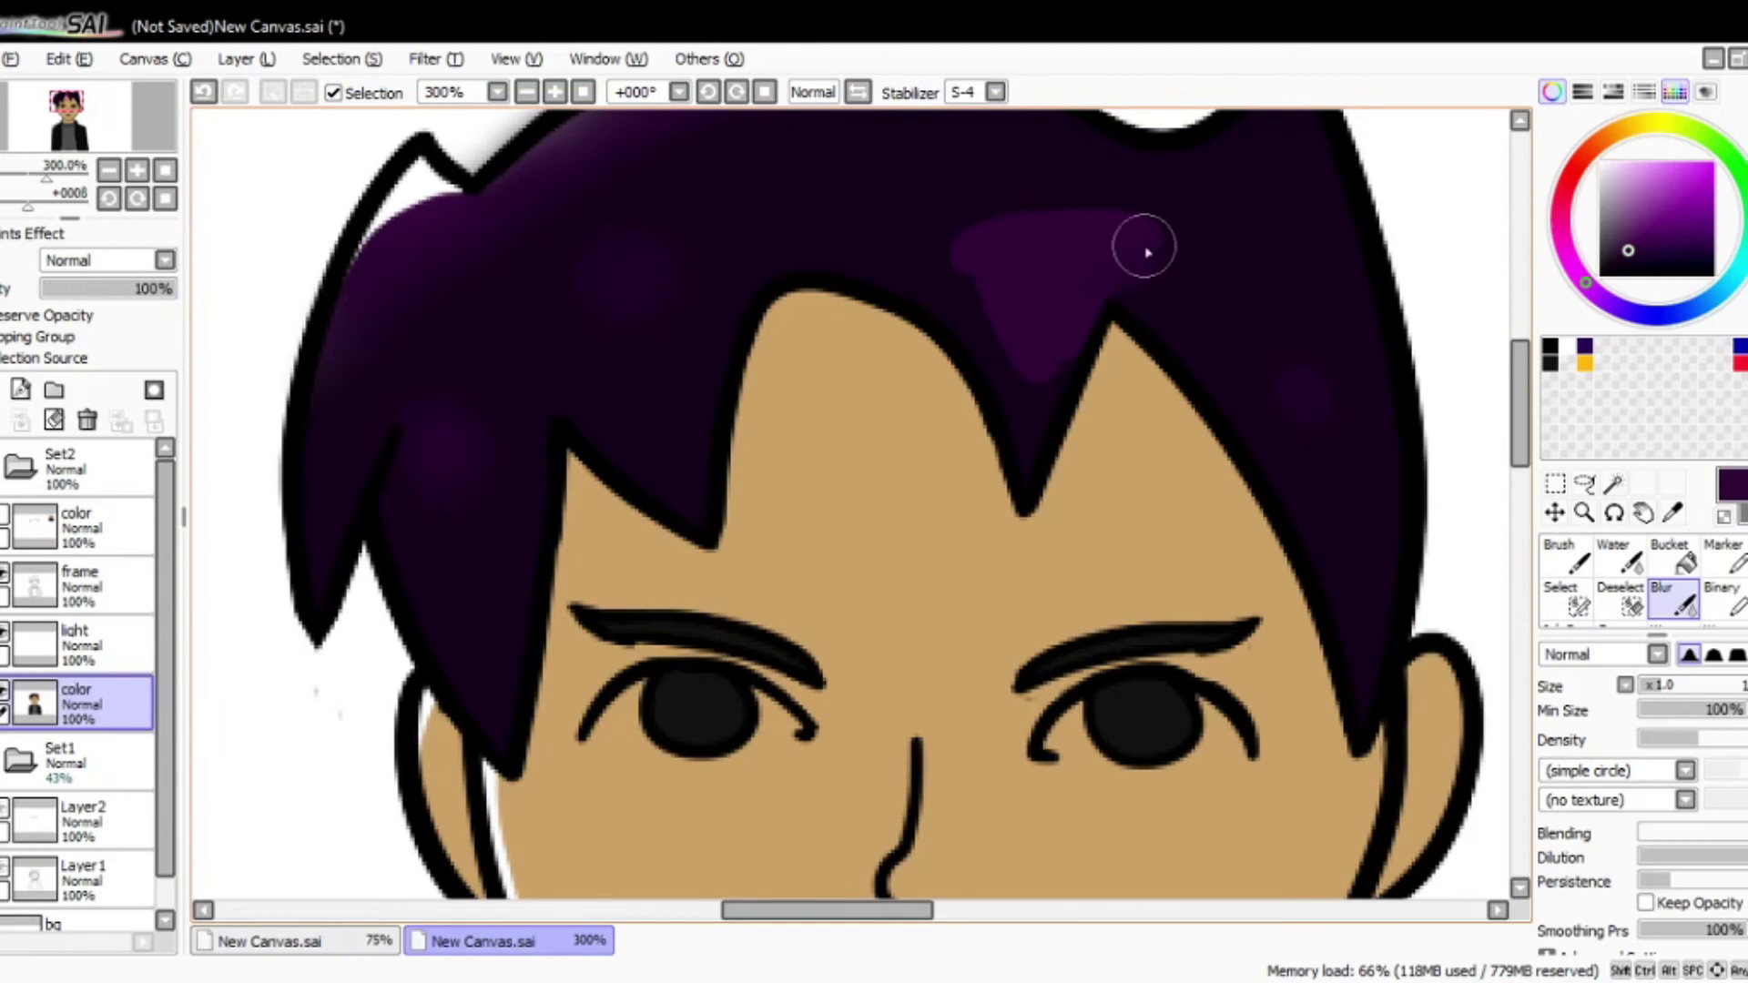
pyautogui.scroll(2, 1335, 515)
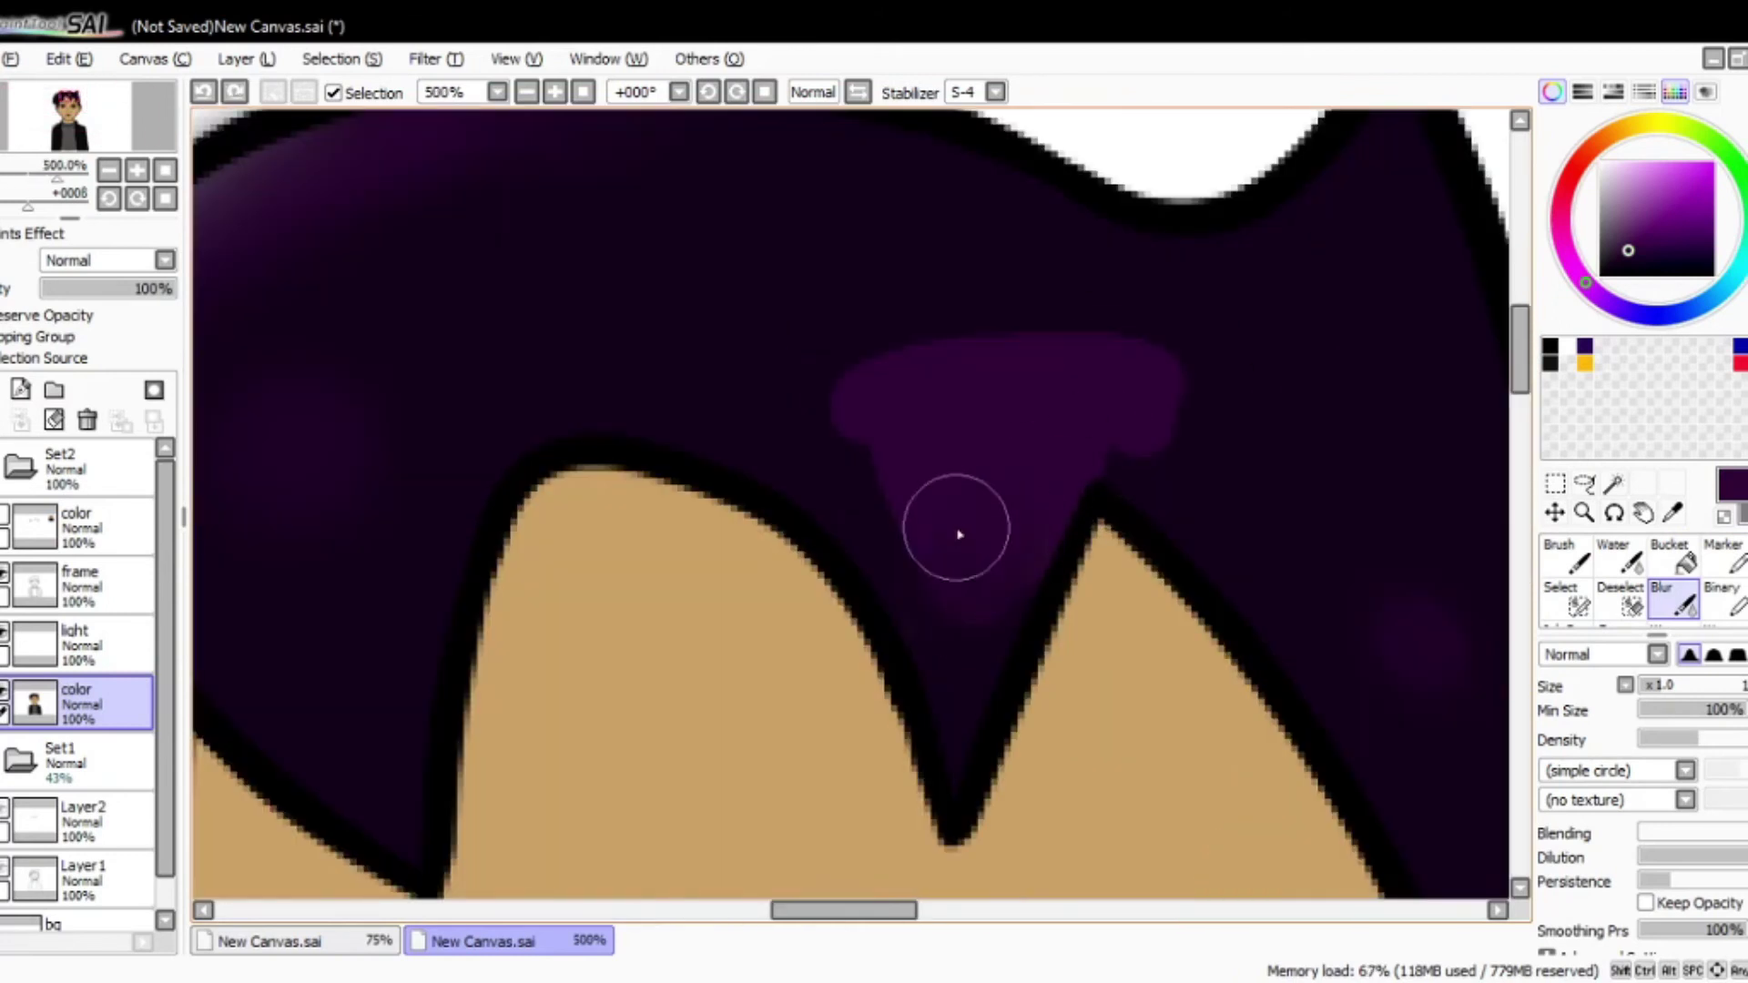
pyautogui.scroll(-4, 1041, 436)
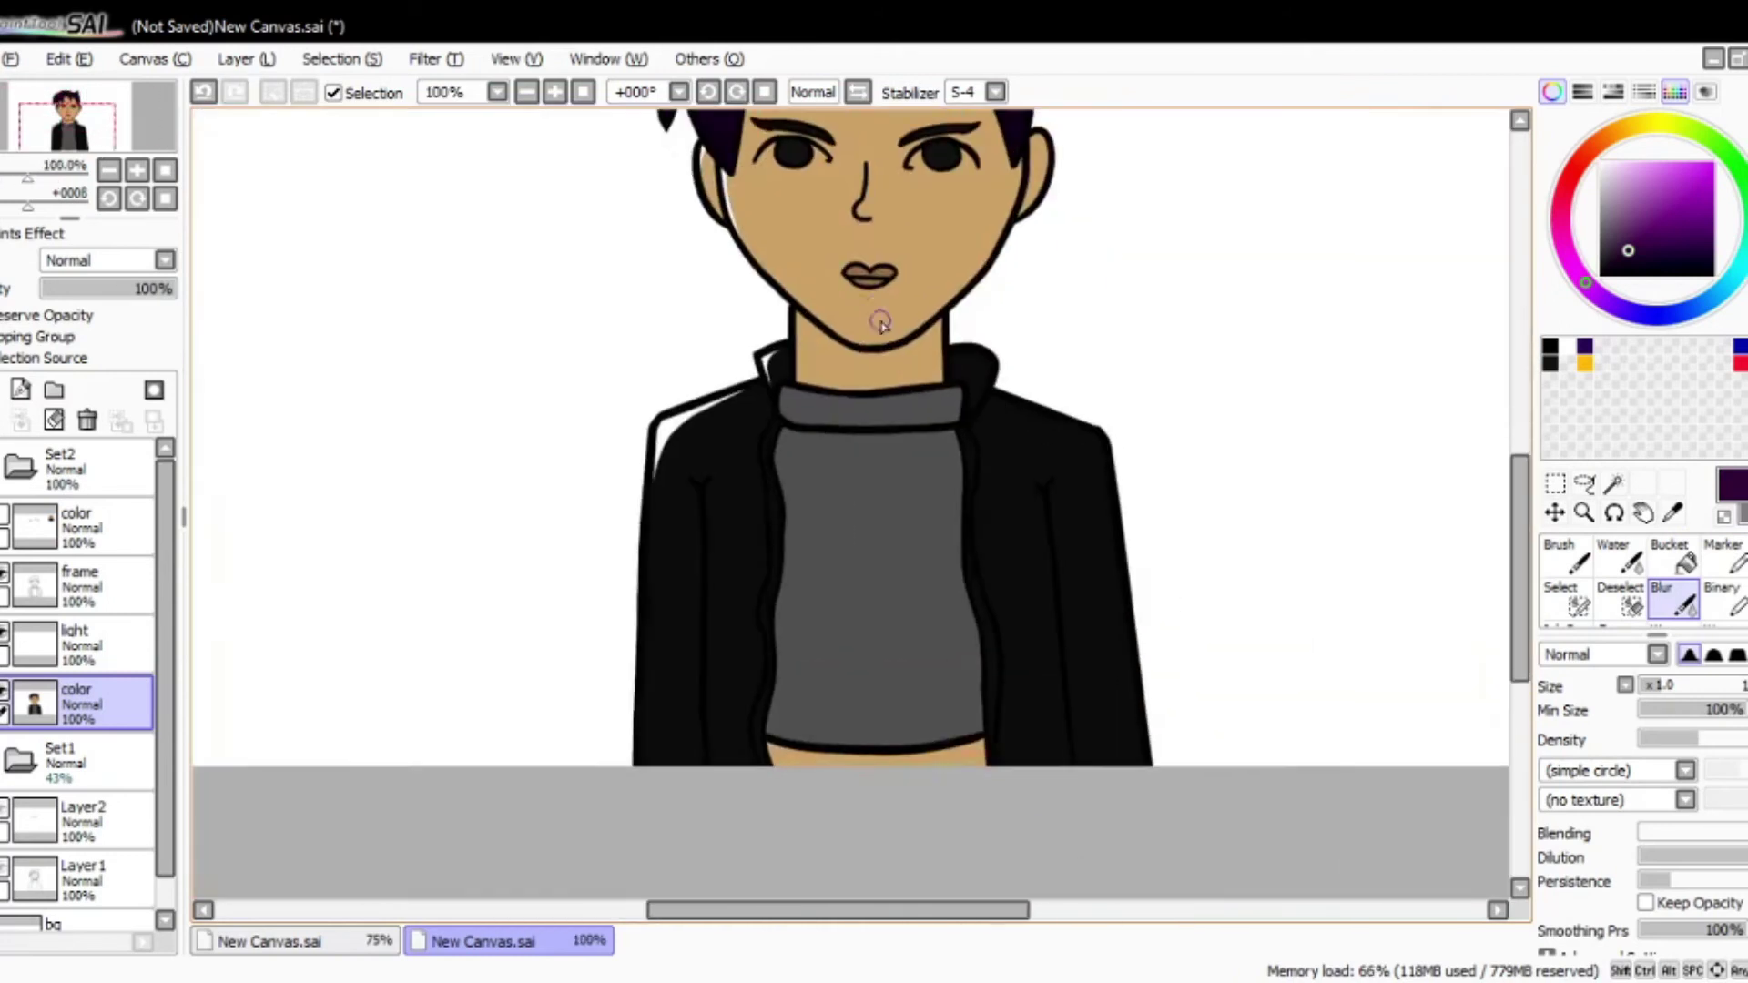
# Step: Add a purple highlight below the hair's right tip and blend it into the dark hair with Blur
pyautogui.scroll(3, 710, 242)
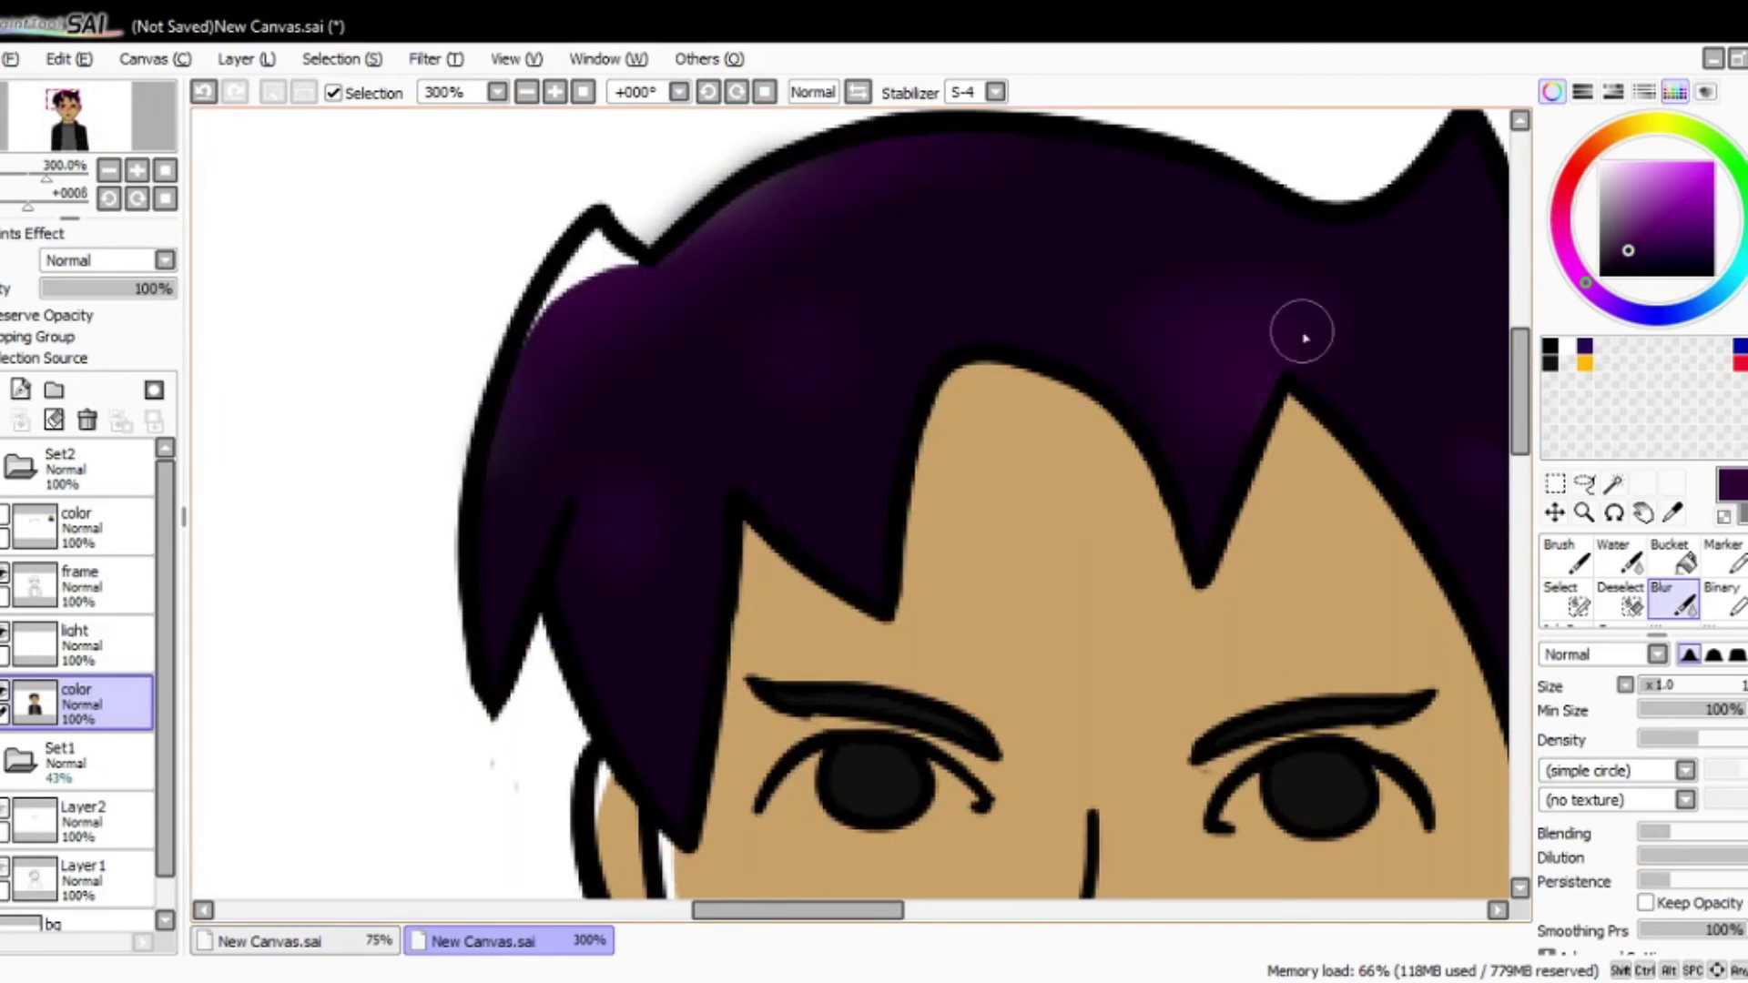
pyautogui.scroll(-4, 1304, 337)
pyautogui.scroll(5, 1393, 282)
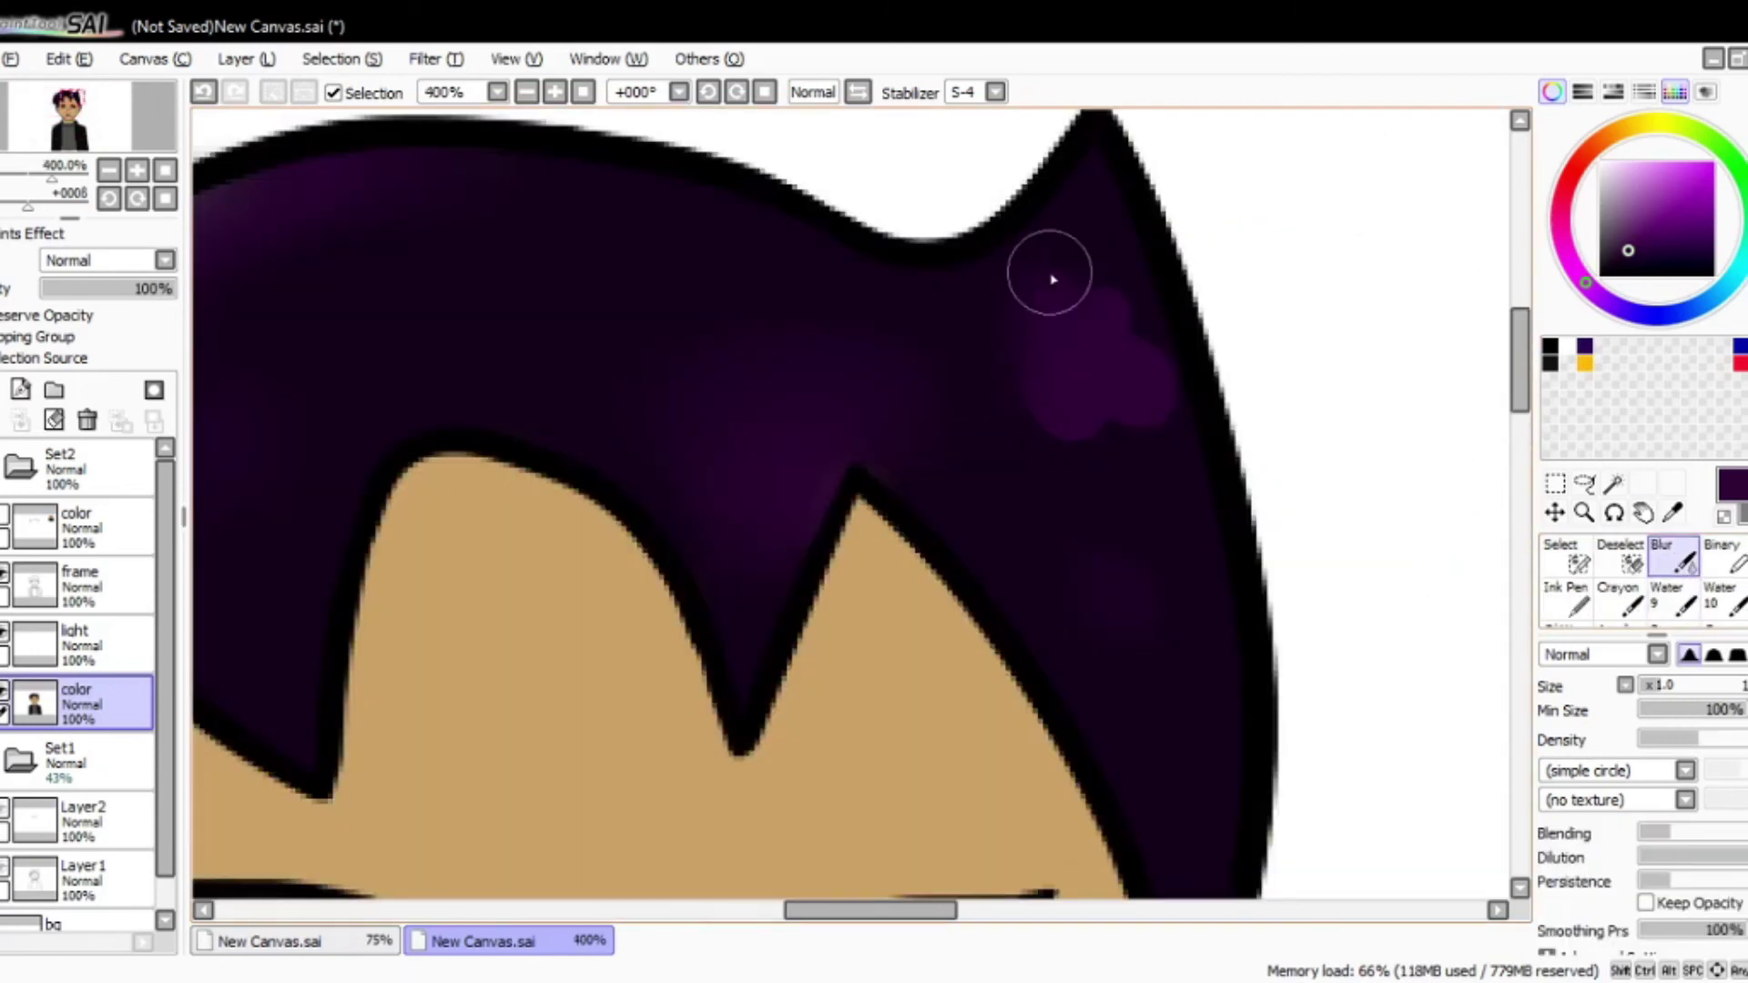
pyautogui.scroll(-4, 1115, 452)
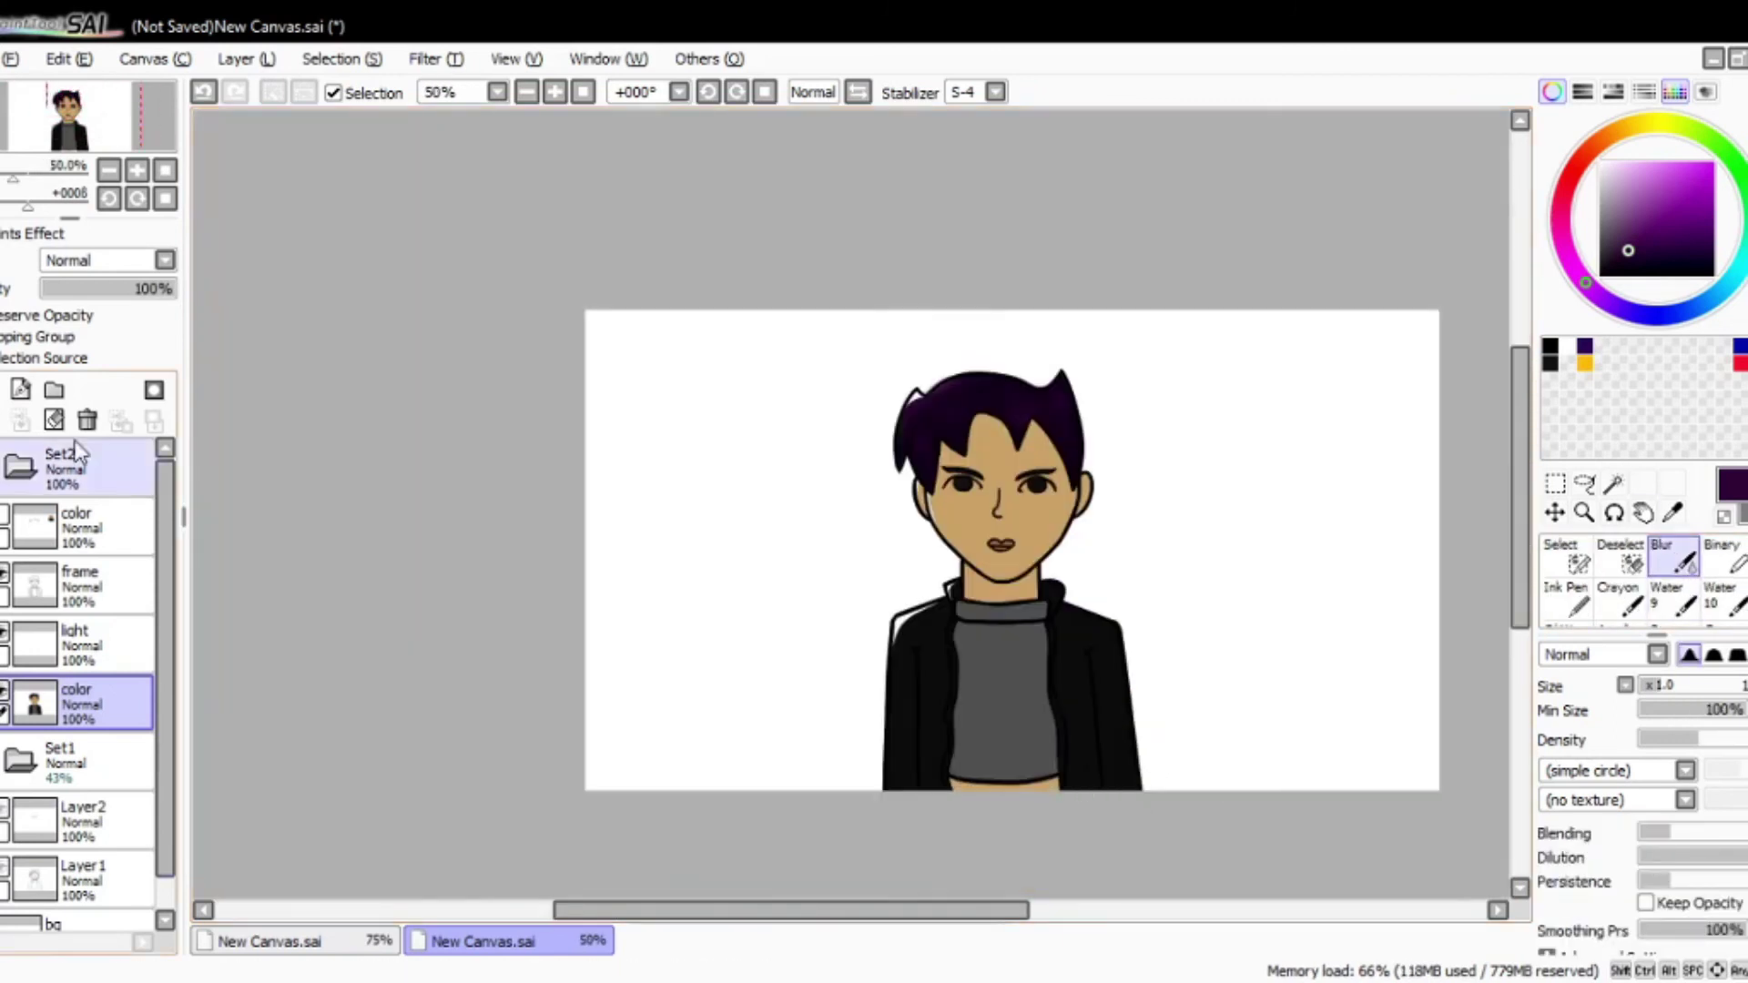
# Step: Hide the character layers and try dark blue background strokes with different brushes on the bg layer
pyautogui.click(301, 942)
pyautogui.click(482, 942)
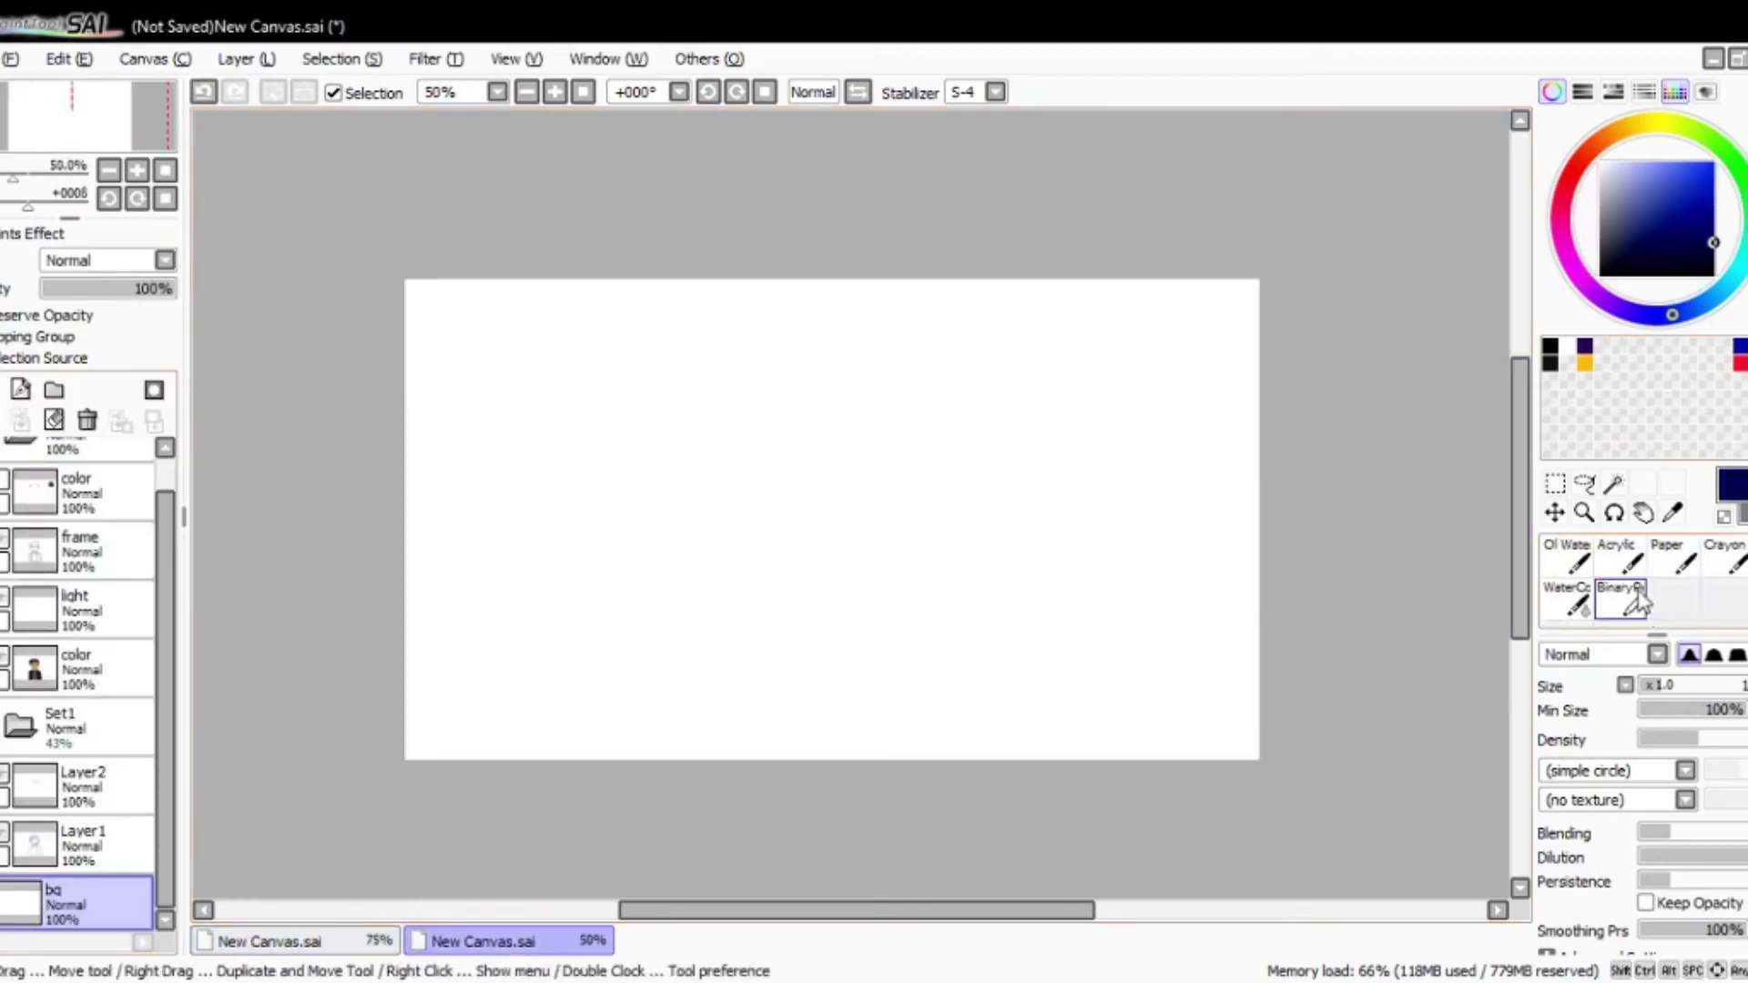
pyautogui.click(1718, 596)
pyautogui.moveTo(910, 387)
pyautogui.mouseDown()
pyautogui.moveTo(725, 402)
pyautogui.moveTo(616, 347)
pyautogui.moveTo(765, 297)
pyautogui.moveTo(1293, 364)
pyautogui.moveTo(826, 363)
pyautogui.moveTo(910, 546)
pyautogui.moveTo(1062, 640)
pyautogui.moveTo(968, 455)
pyautogui.moveTo(847, 402)
pyautogui.mouseUp()
pyautogui.click(1662, 544)
pyautogui.moveTo(1084, 332)
pyautogui.mouseDown()
pyautogui.moveTo(773, 597)
pyautogui.moveTo(986, 474)
pyautogui.moveTo(805, 578)
pyautogui.moveTo(932, 554)
pyautogui.moveTo(850, 837)
pyautogui.moveTo(1268, 740)
pyautogui.mouseUp()
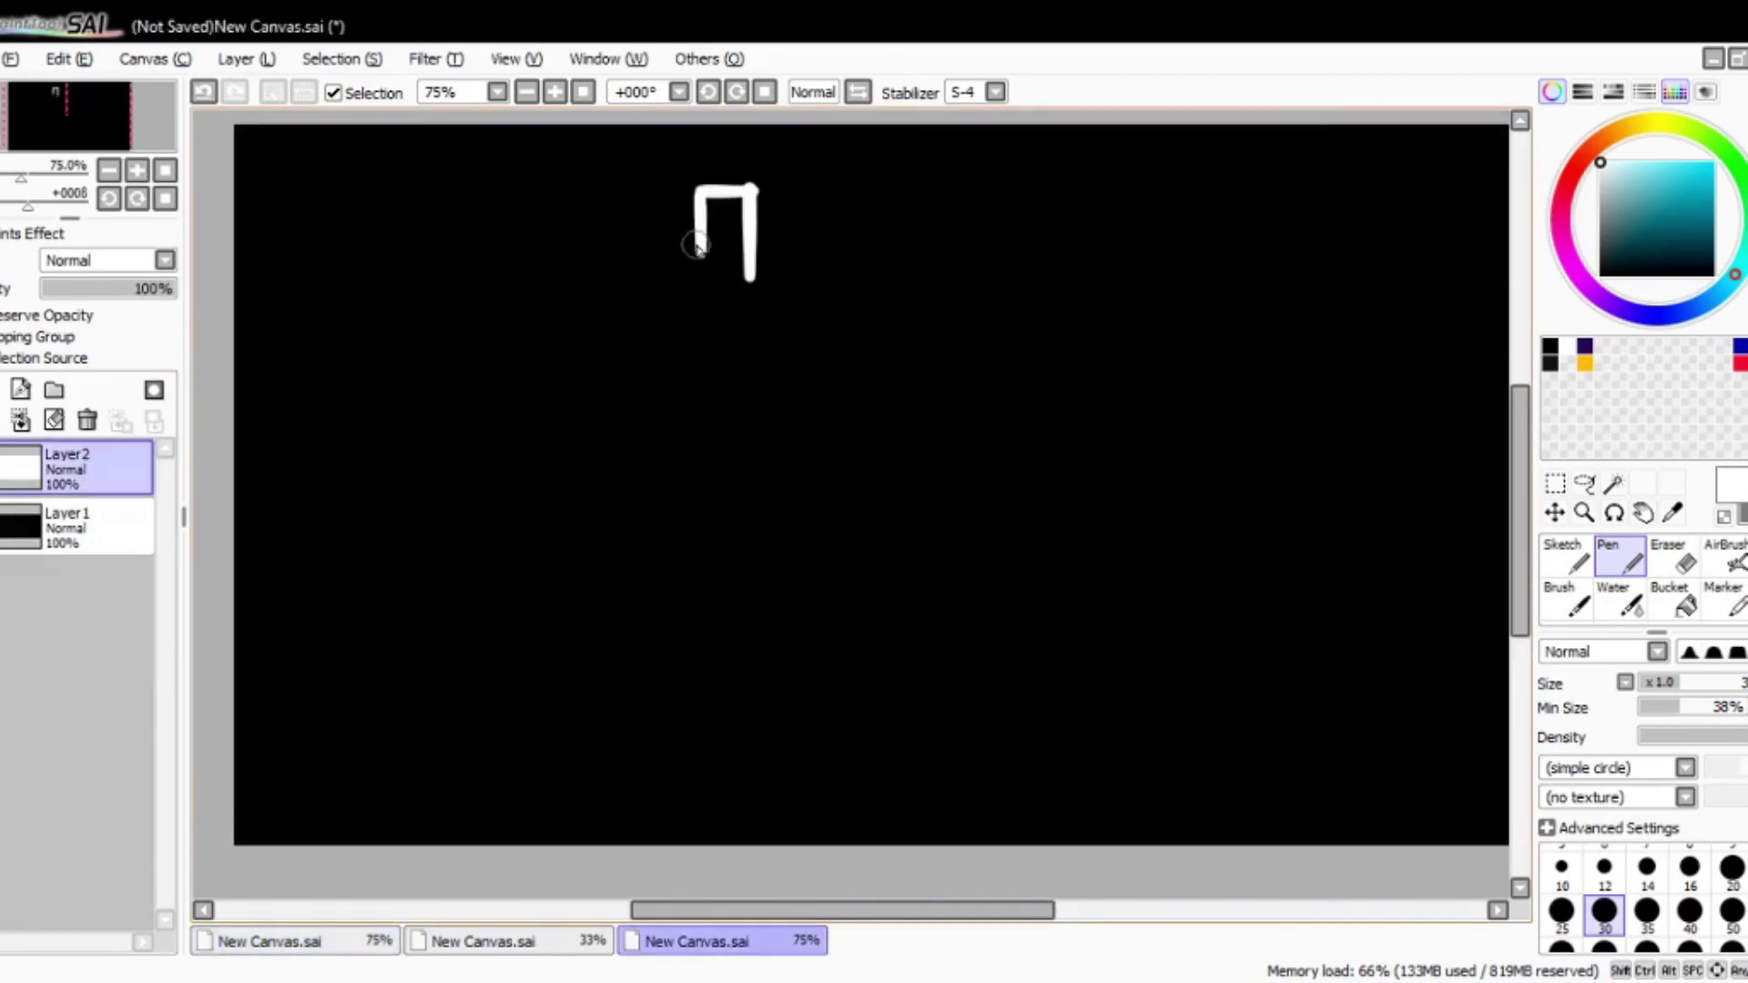
# Step: Draw a white freehand circle for the logo's O and scale a copy of it to form a double ring
pyautogui.press('e')
pyautogui.press('n')
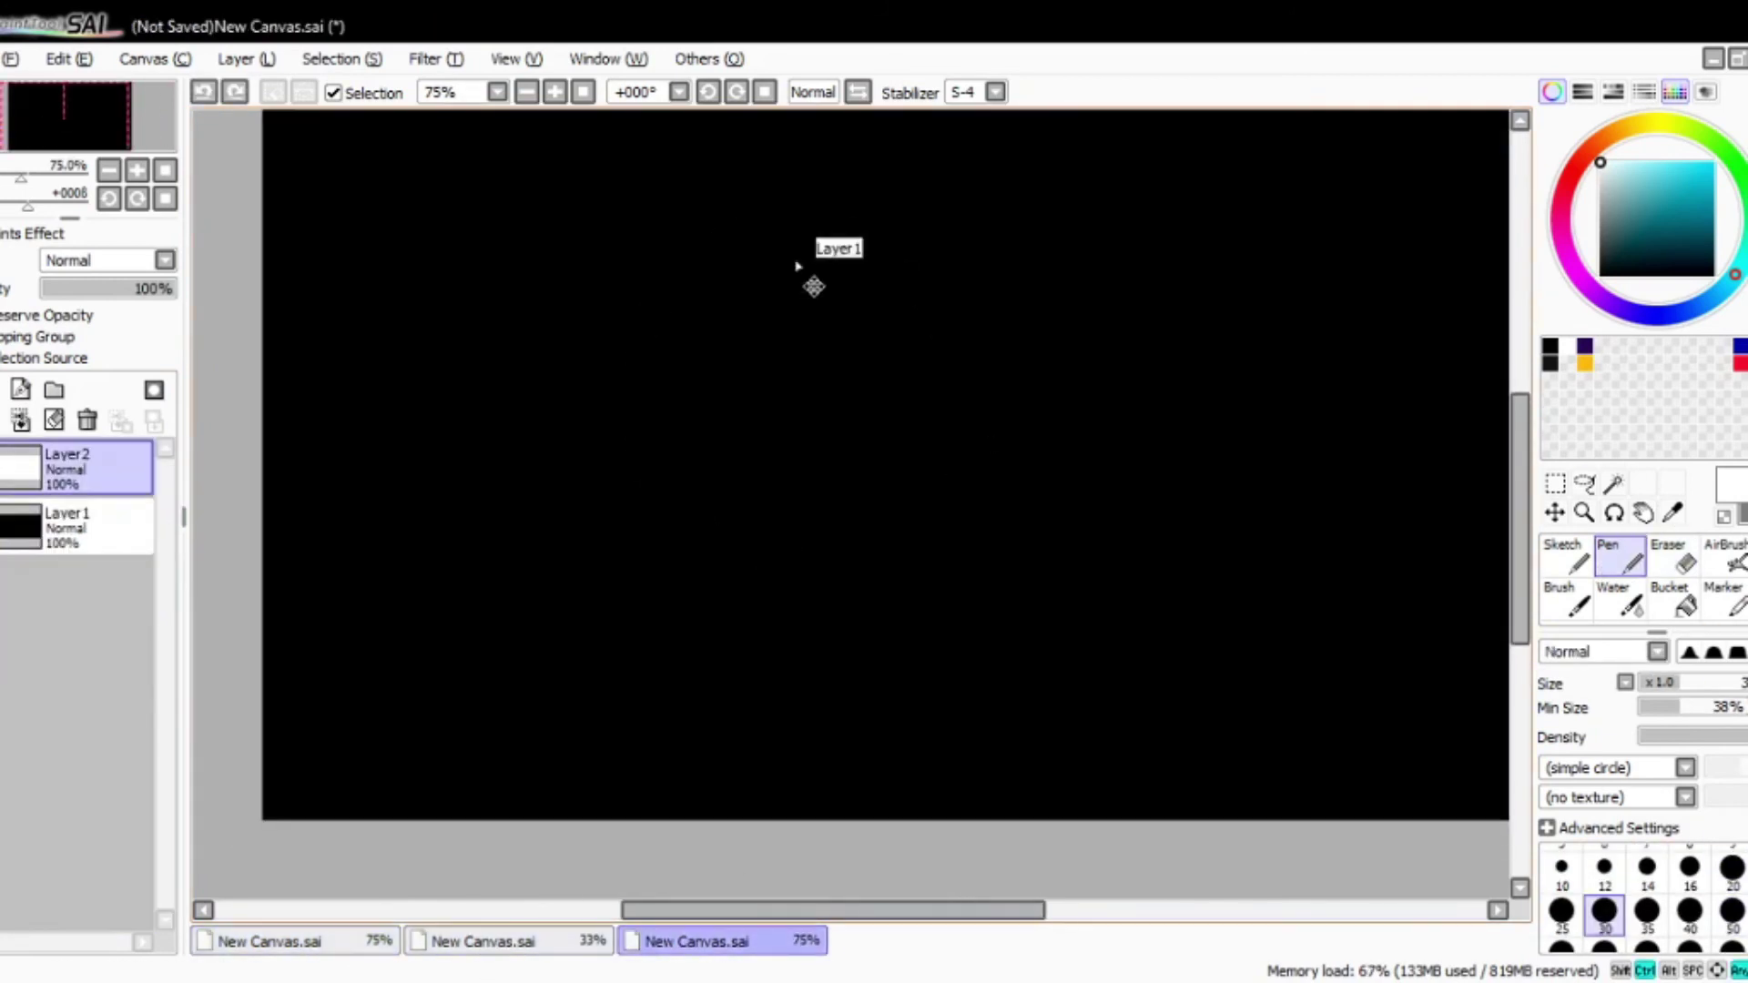
pyautogui.moveTo(813, 287); pyautogui.dragTo(800, 352)
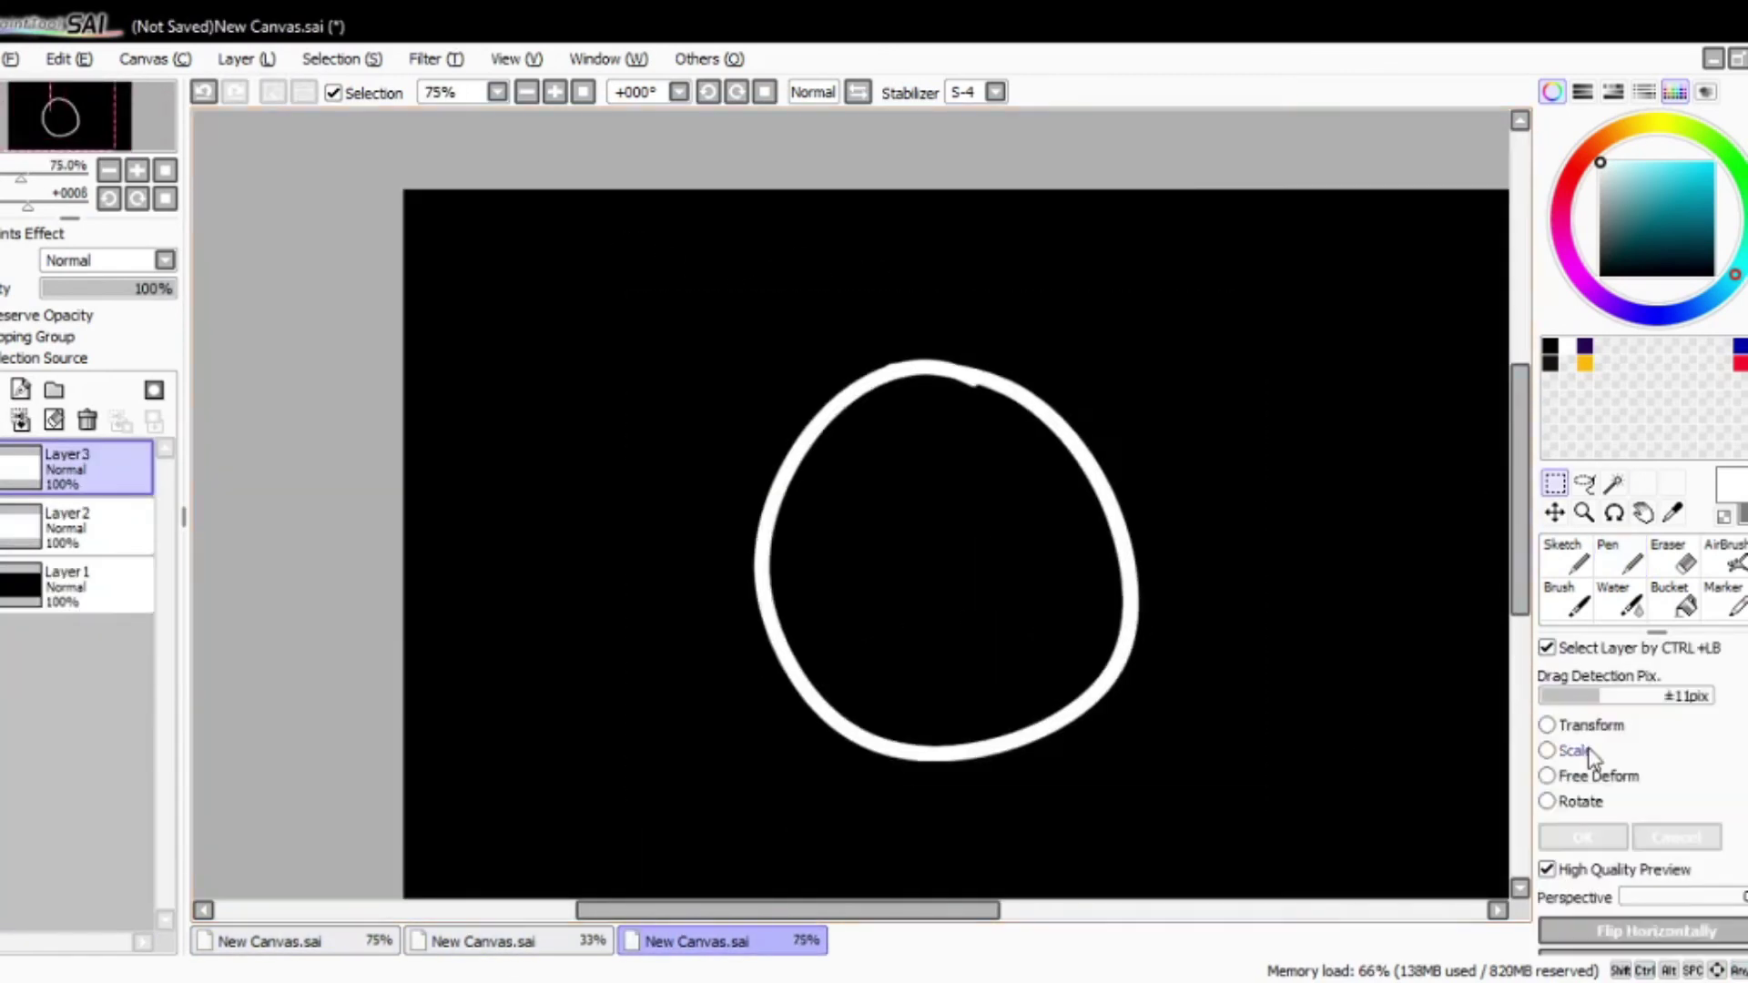
pyautogui.moveTo(965, 492); pyautogui.dragTo(978, 446)
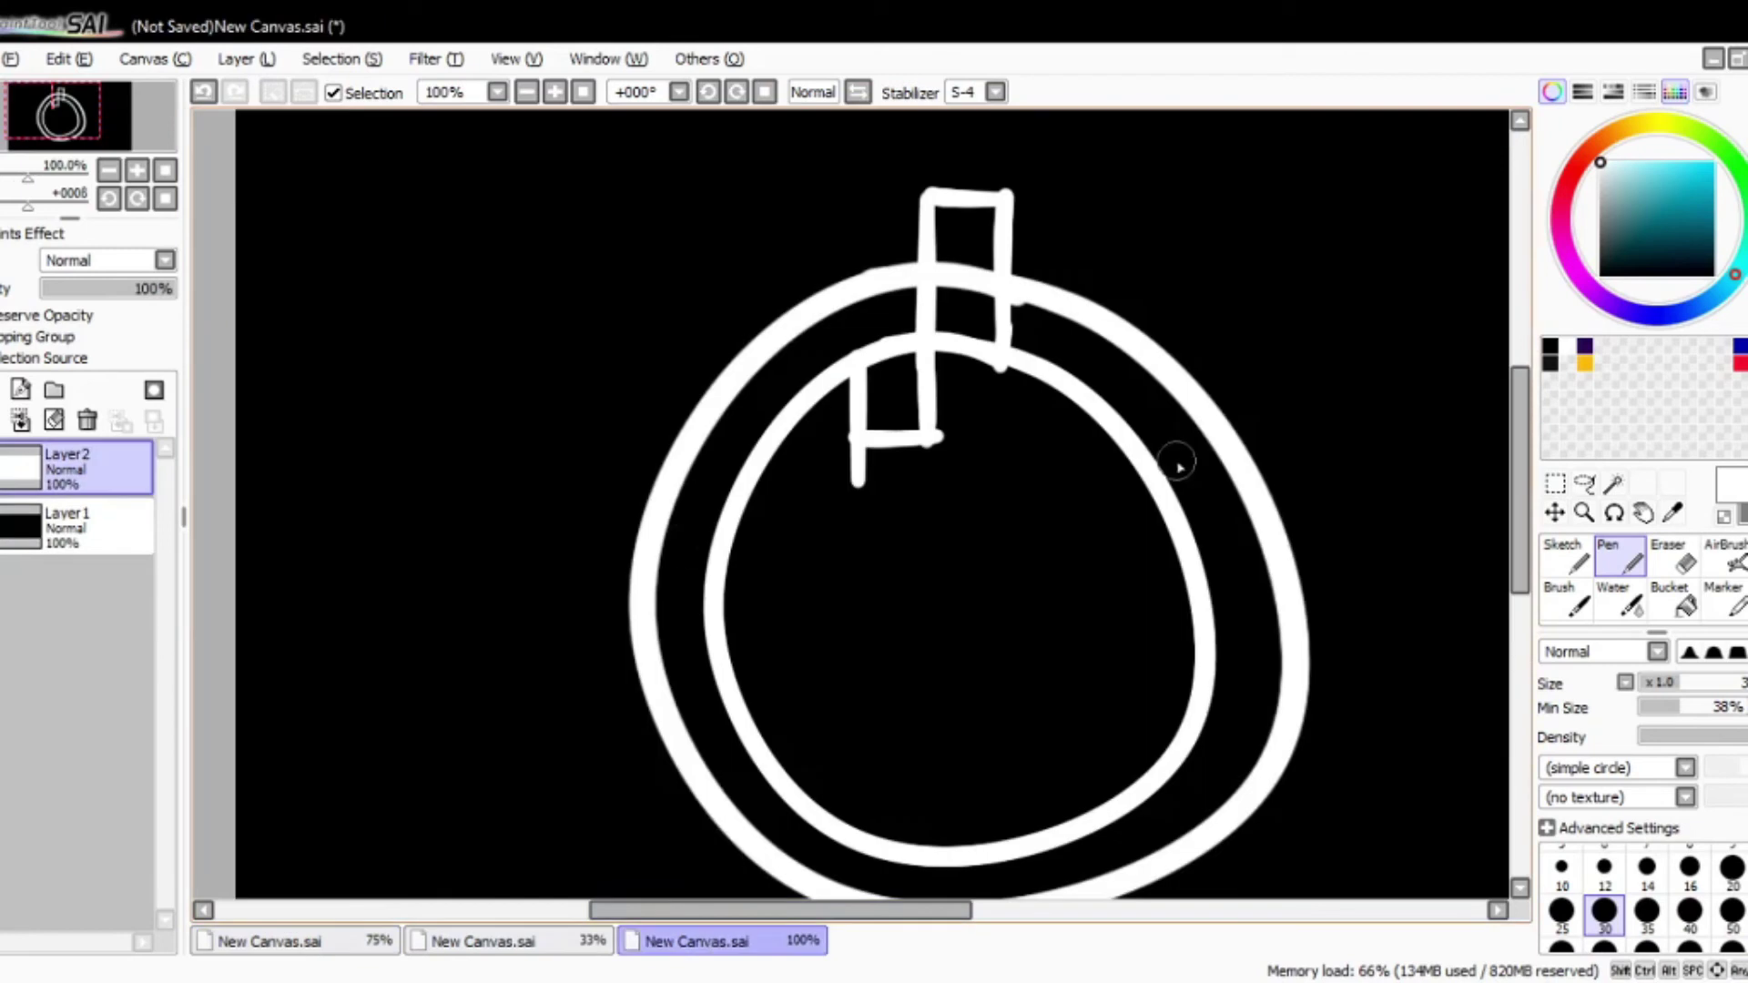
# Step: Erase the rectangular notch's overlapping lines inside the O's ring so the notch opens into the band
pyautogui.scroll(2, 910, 364)
pyautogui.press('e')
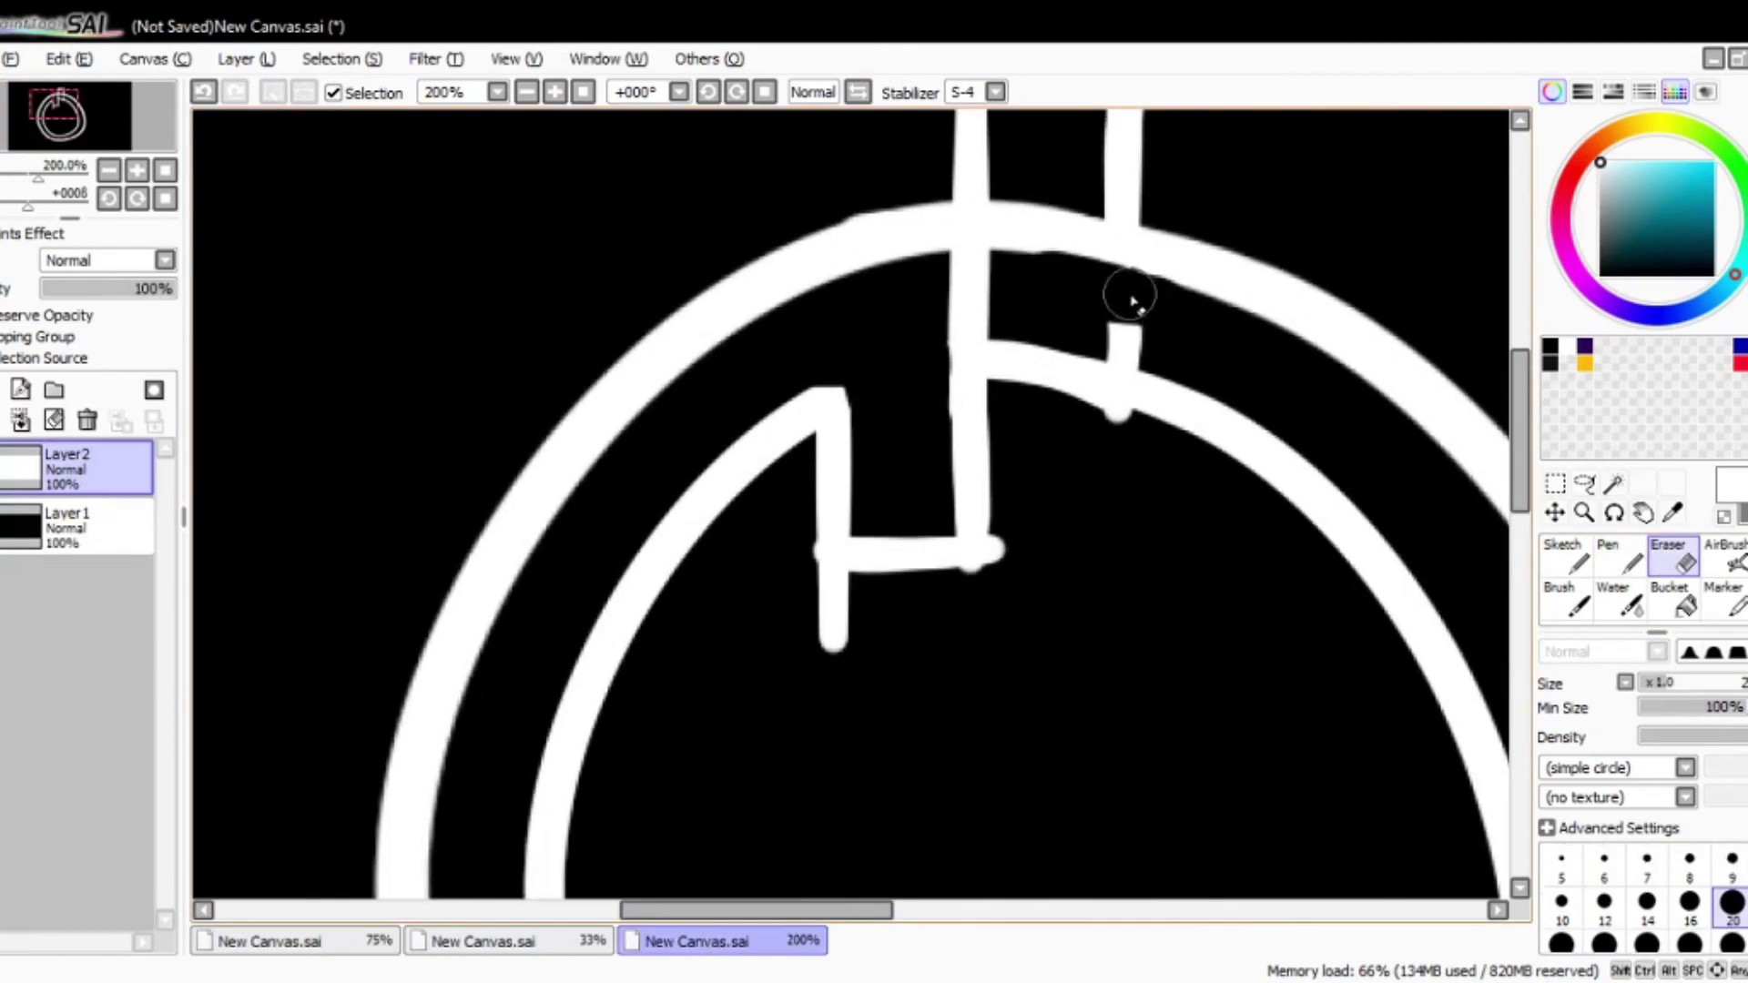
pyautogui.press('n')
pyautogui.hotkey('ctrl', 'z')
pyautogui.press('e')
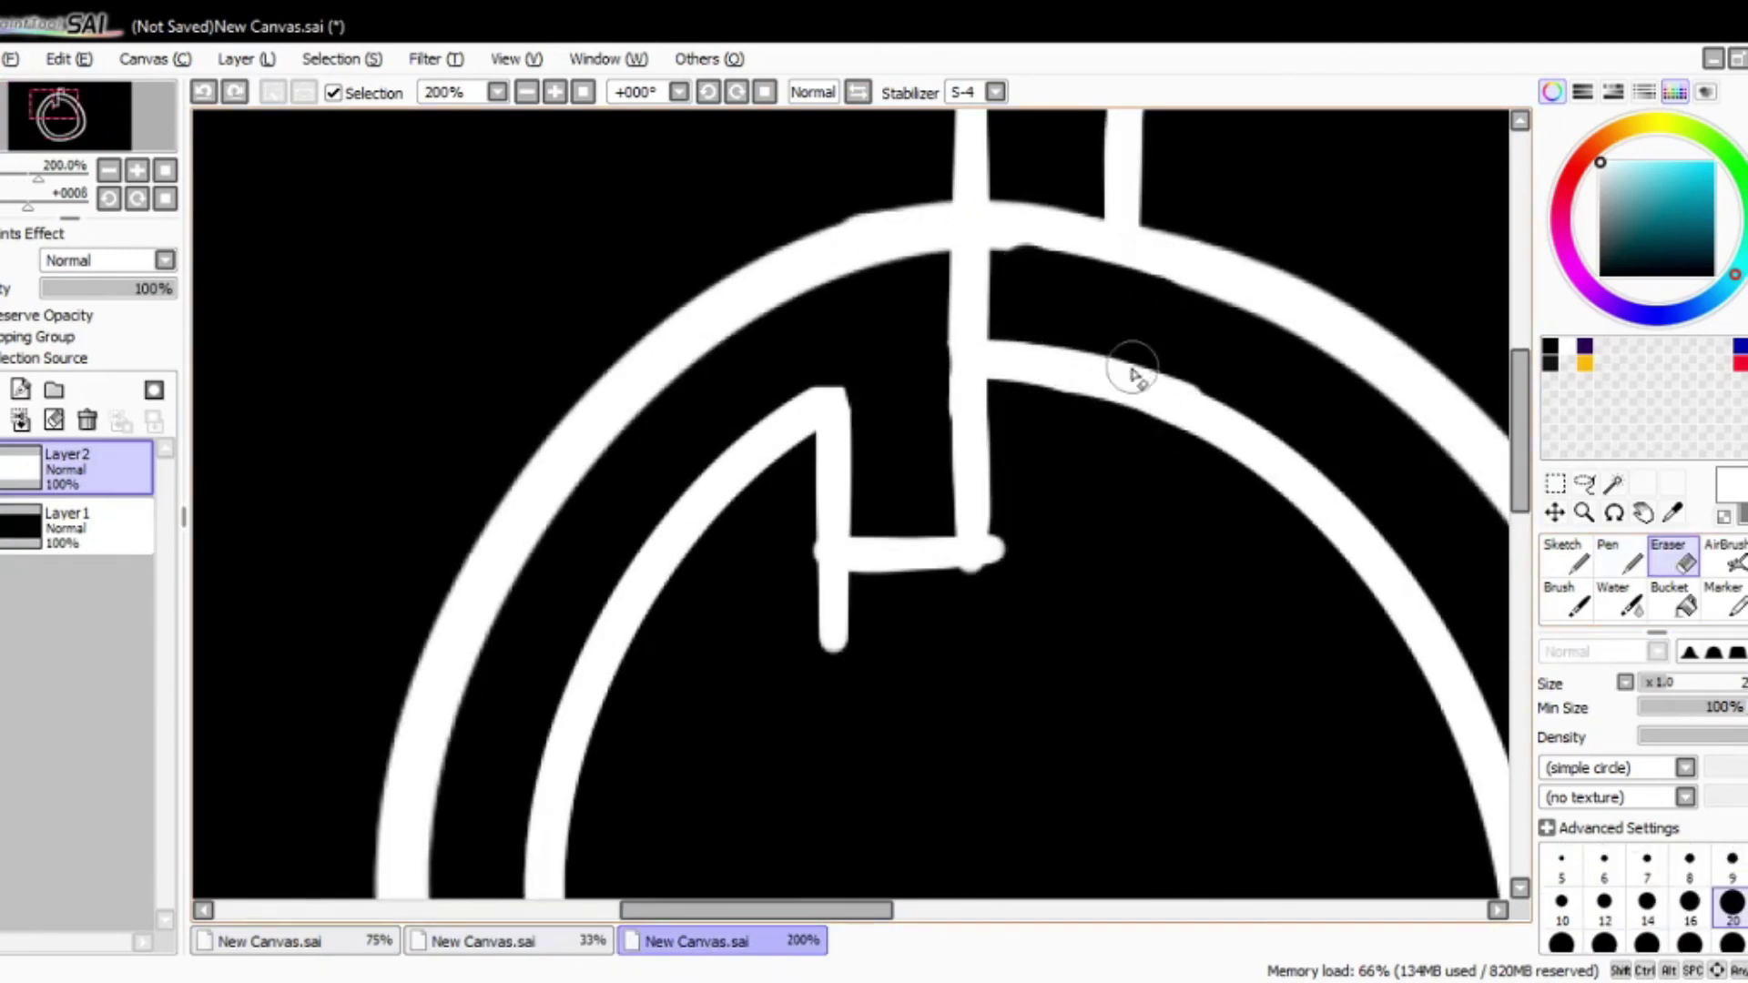
pyautogui.scroll(3, 1190, 574)
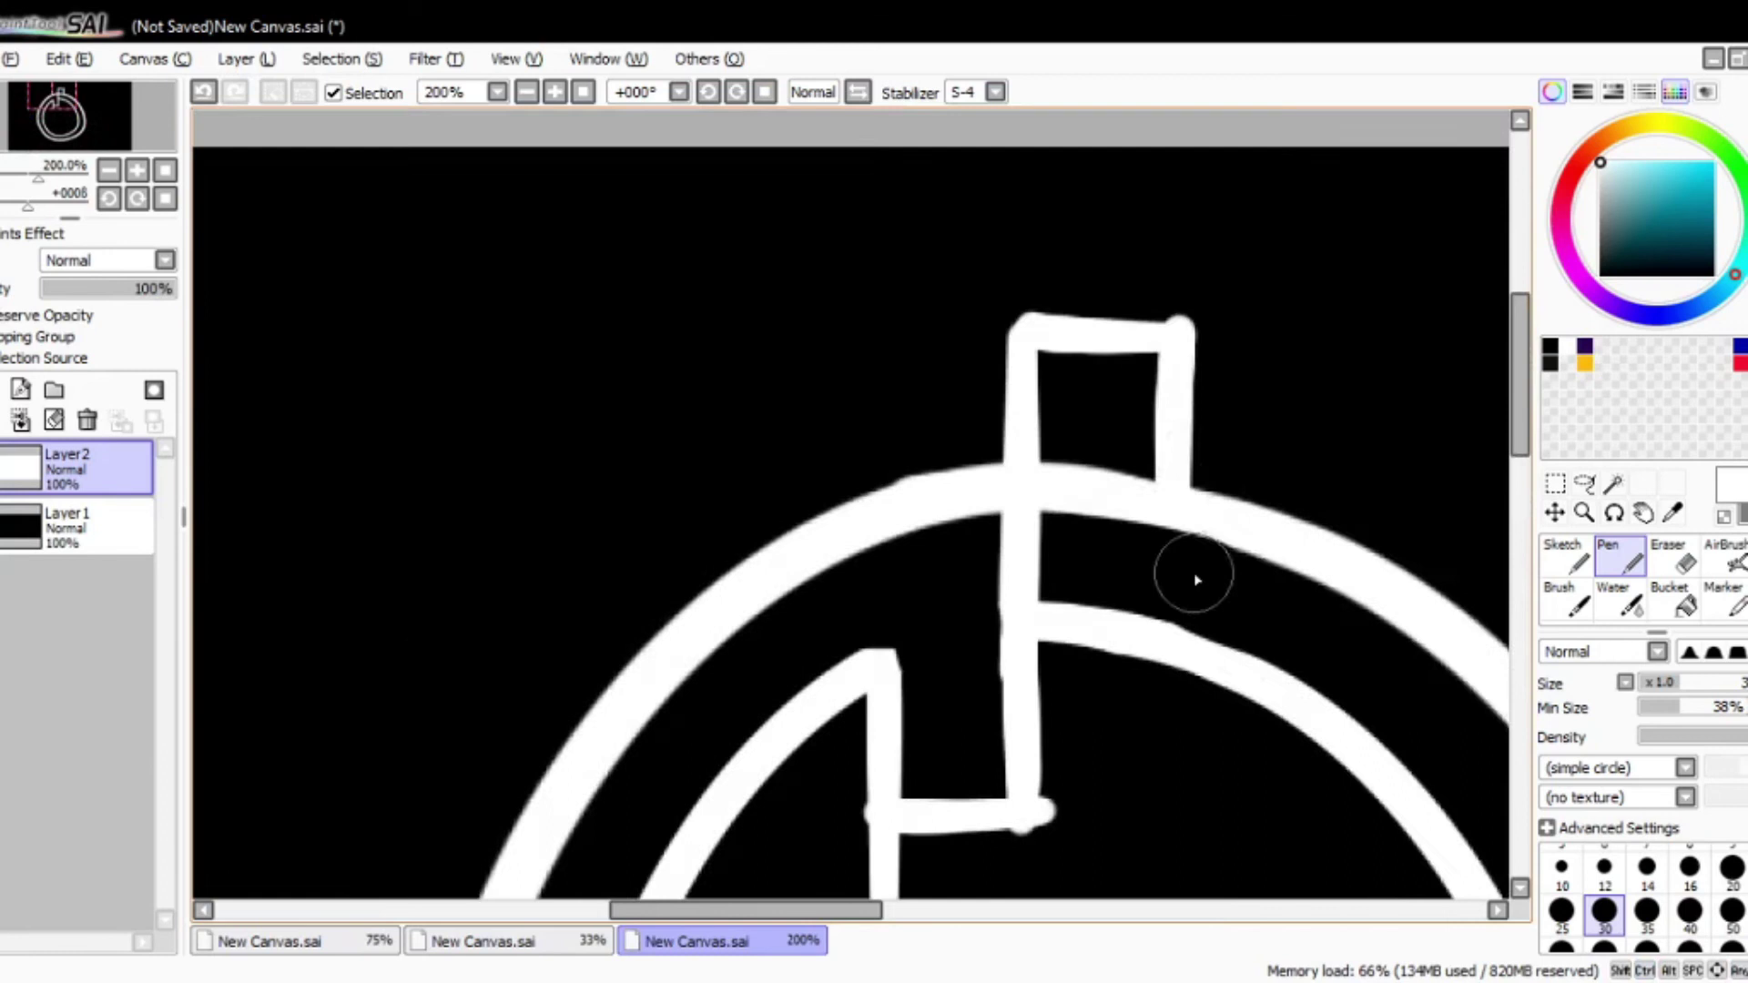
# Step: Trim the overshooting line ends at the notch's lower end and square off its corners
pyautogui.scroll(1, 1190, 574)
pyautogui.moveTo(1005, 401); pyautogui.dragTo(1005, 501)
pyautogui.scroll(-1, 1120, 455)
pyautogui.scroll(2, 916, 507)
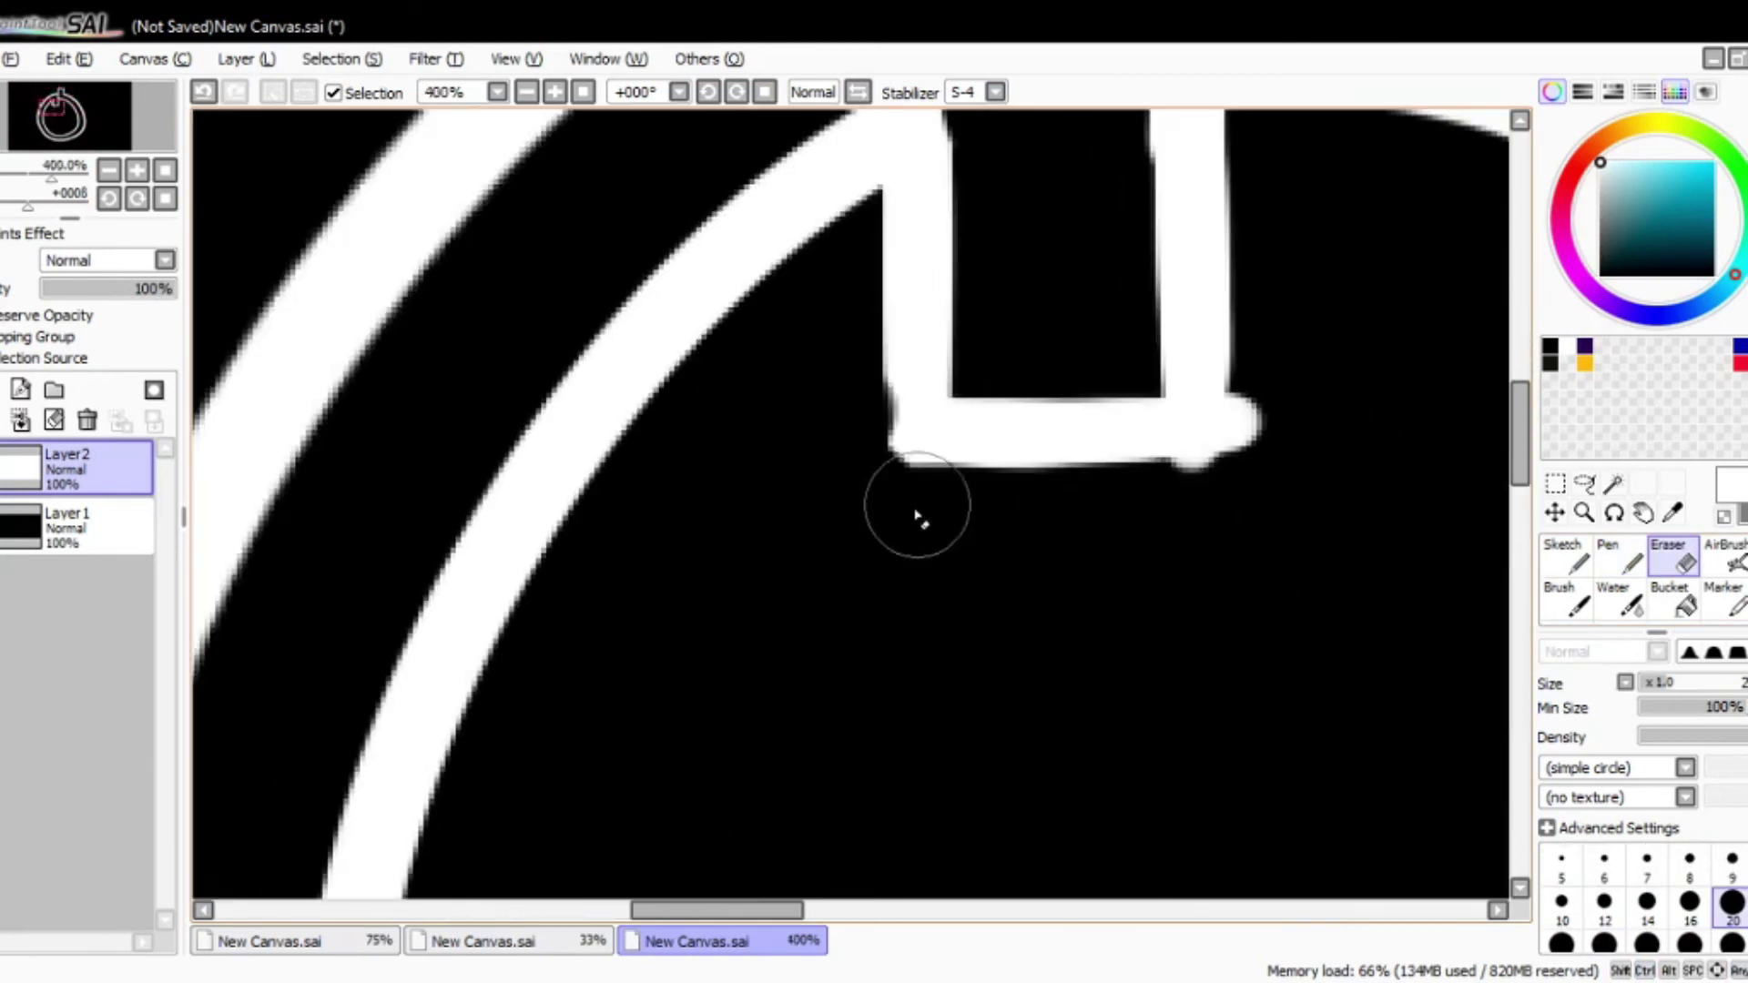
pyautogui.press('n')
pyautogui.moveTo(913, 455); pyautogui.dragTo(1102, 469)
pyautogui.press('e')
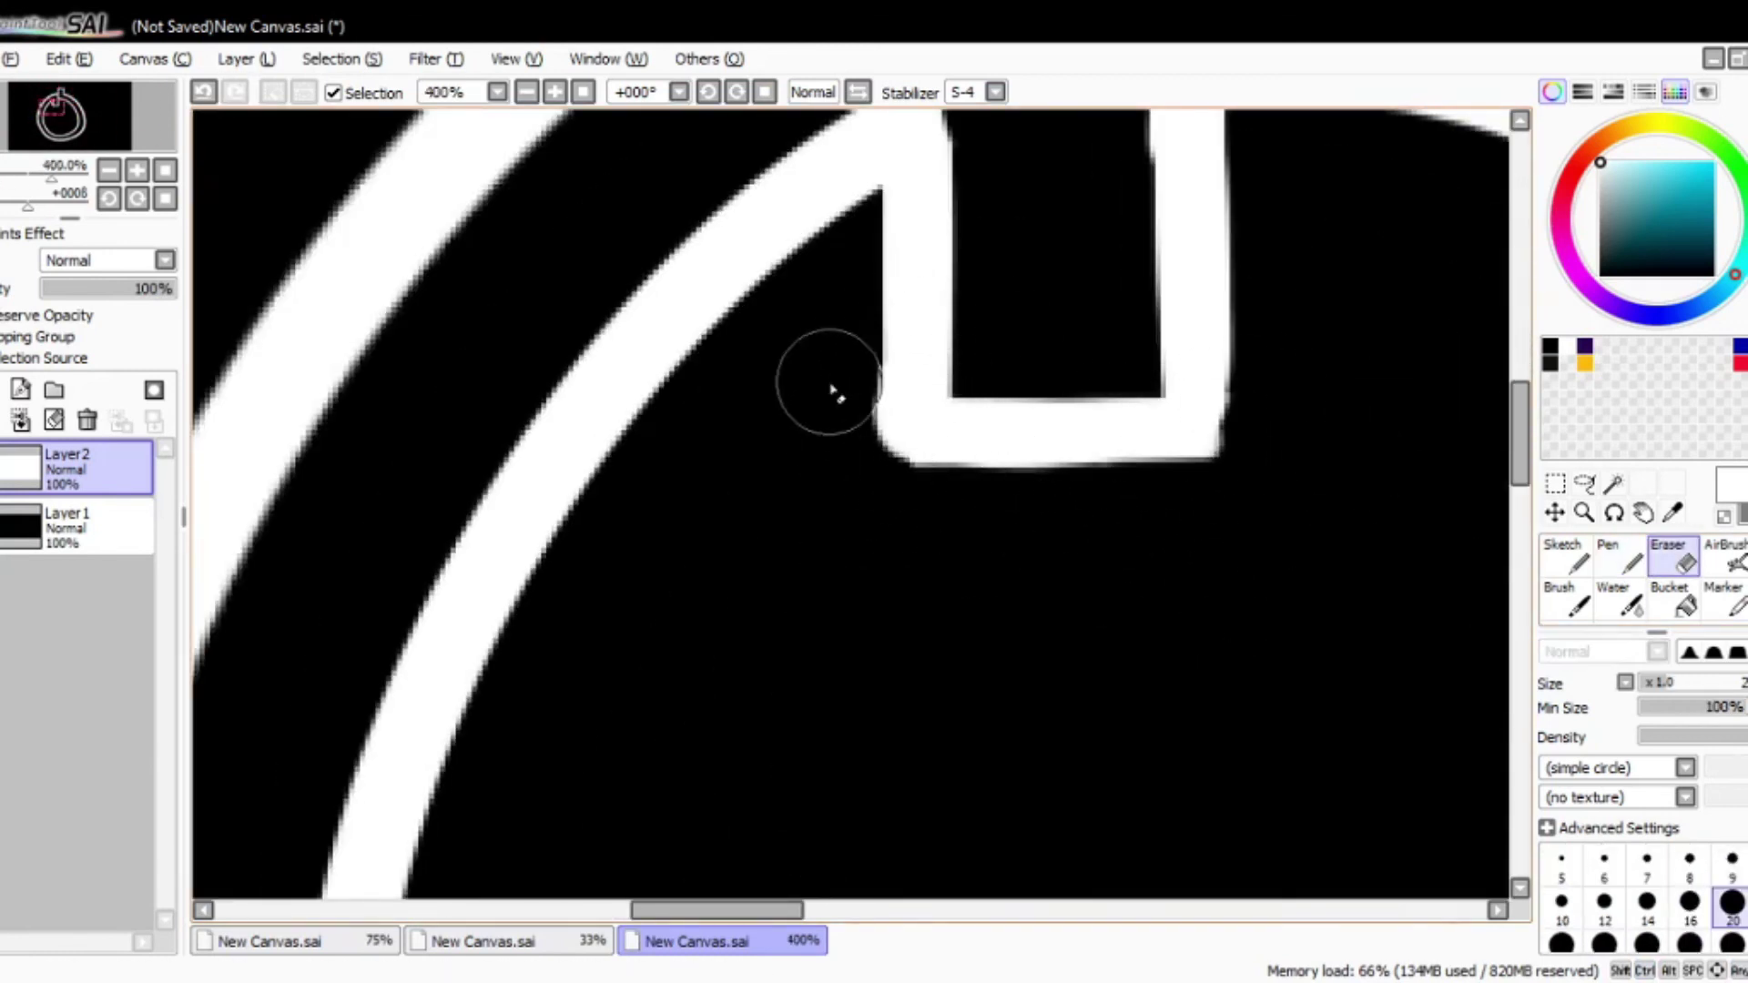
# Step: Scale the O down and move it to the left side of the black canvas
pyautogui.scroll(-5, 830, 391)
pyautogui.hotkey('ctrl', 't')
pyautogui.moveTo(1014, 258); pyautogui.dragTo(981, 681)
# Step: Draw the N's inner stem, diagonal and right edge in white beside the O, following the Oni logo reference
pyautogui.hotkey('ctrl', 'Tab')
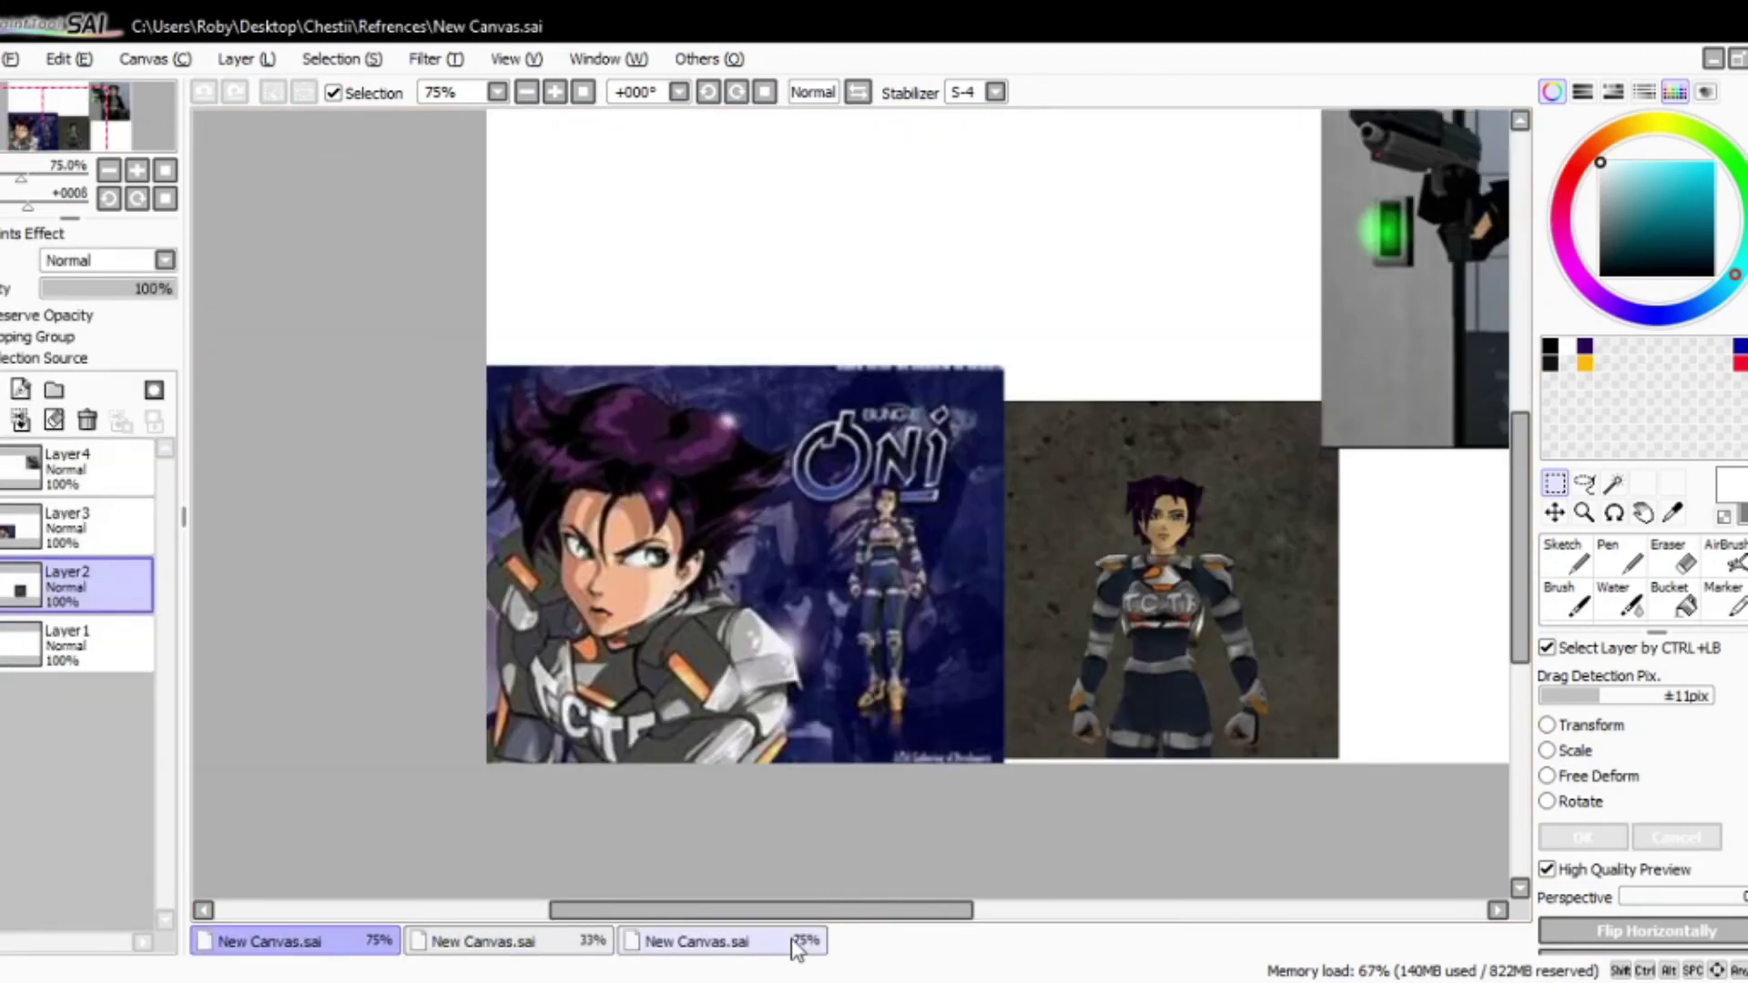
pyautogui.click(783, 941)
pyautogui.hotkey('ctrl', 'Tab')
pyautogui.hotkey('ctrl', 'shift', 'Tab')
pyautogui.moveTo(824, 326); pyautogui.dragTo(948, 663)
pyautogui.hotkey('ctrl', 'shift', 'Tab')
pyautogui.hotkey('ctrl', 'shift', 'Tab')
pyautogui.hotkey('ctrl', 'shift', 'Tab')
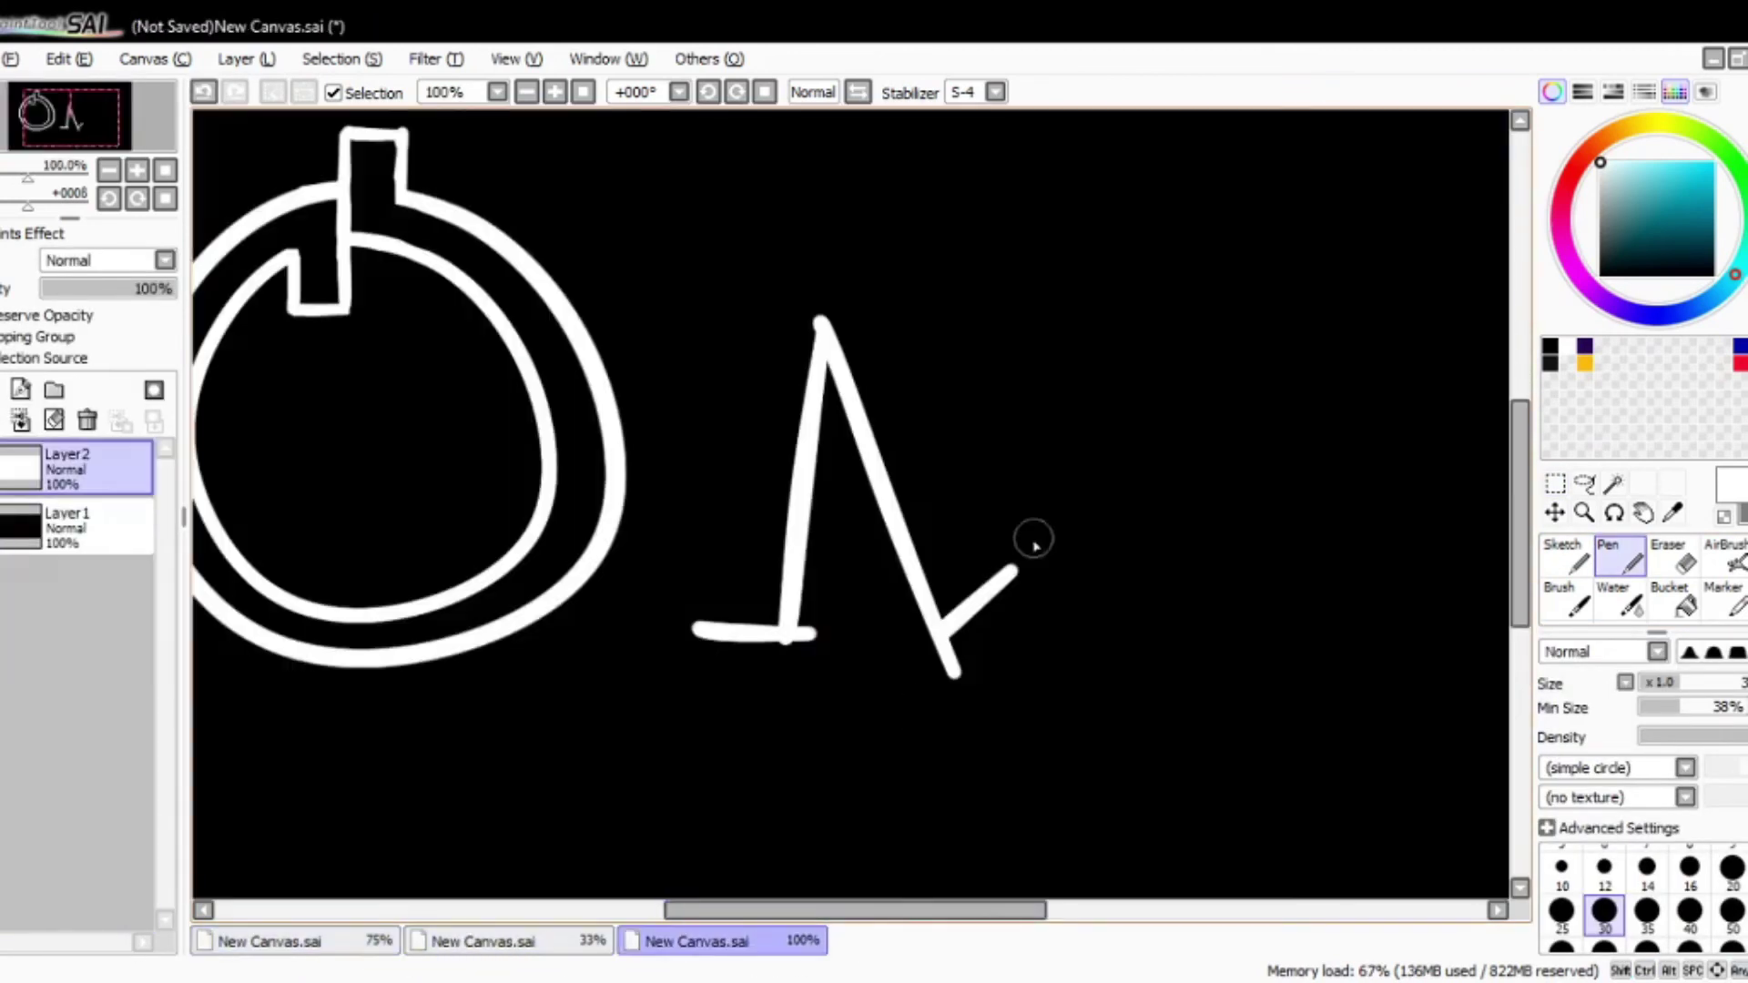
pyautogui.moveTo(1001, 587); pyautogui.dragTo(1044, 308)
pyautogui.hotkey('ctrl', 'Tab')
pyautogui.hotkey('ctrl', 'shift', 'Tab')
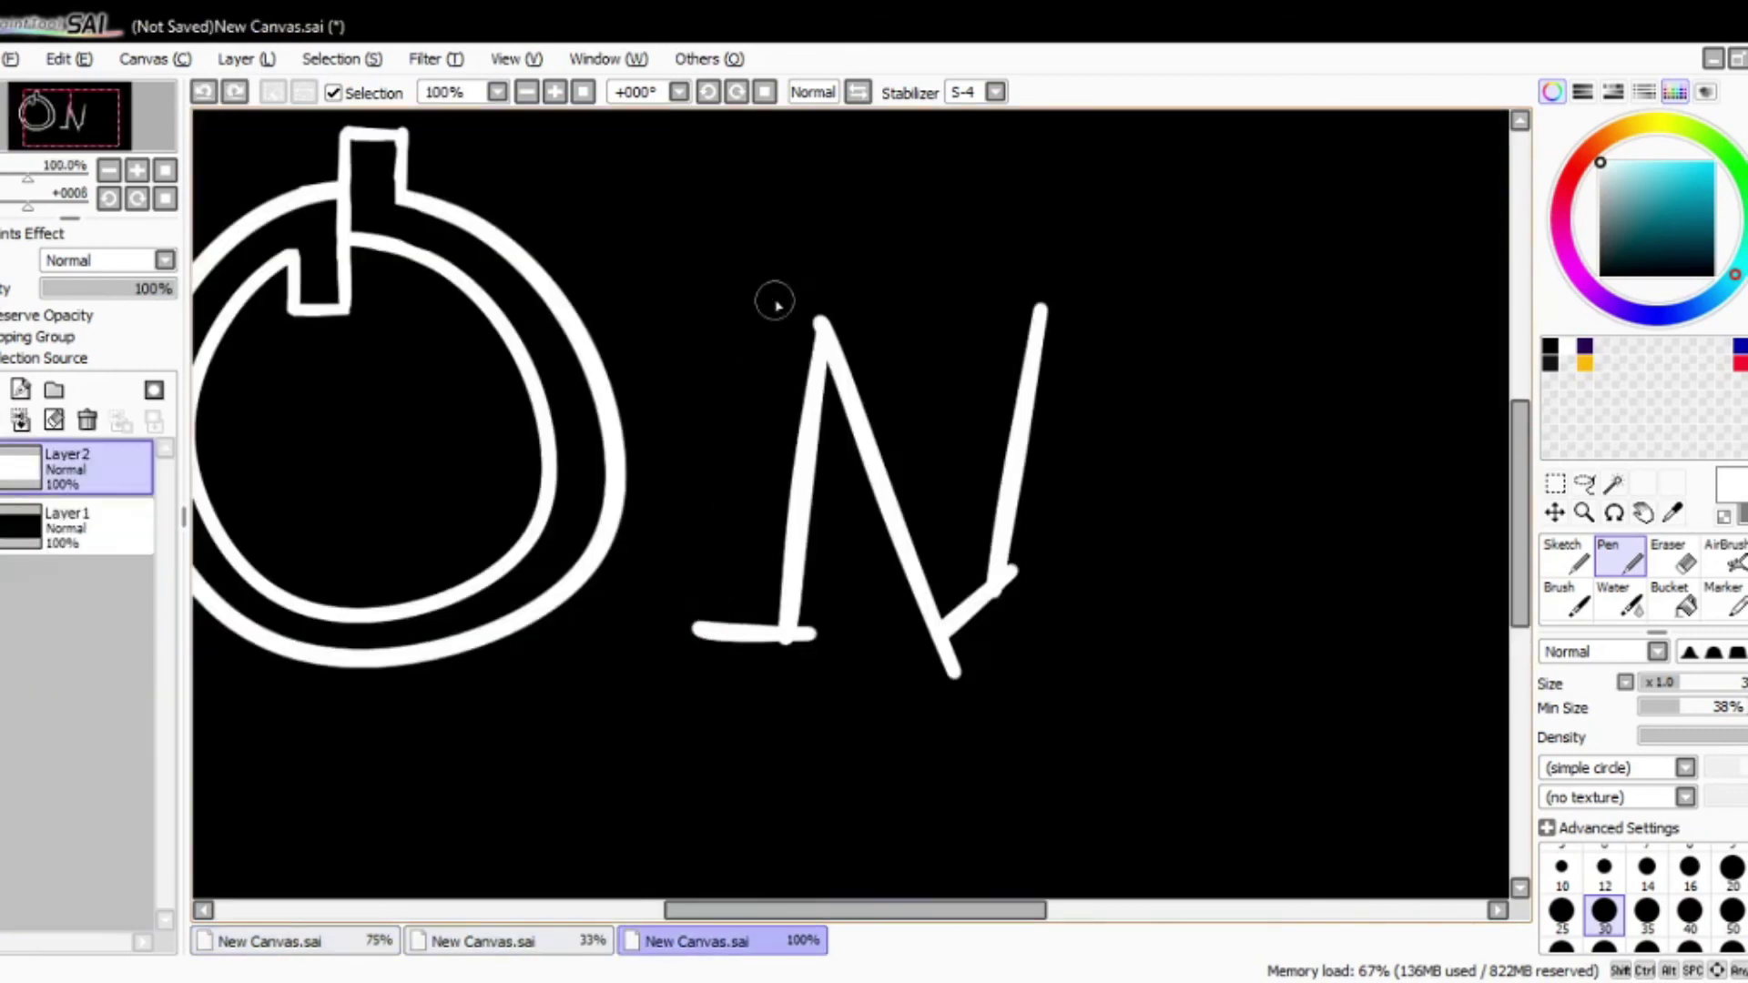
# Step: Draw the N's slanted left outer edge and the angled serif above it, following the reference logo
pyautogui.hotkey('ctrl', 'Tab')
pyautogui.hotkey('ctrl', 'shift', 'Tab')
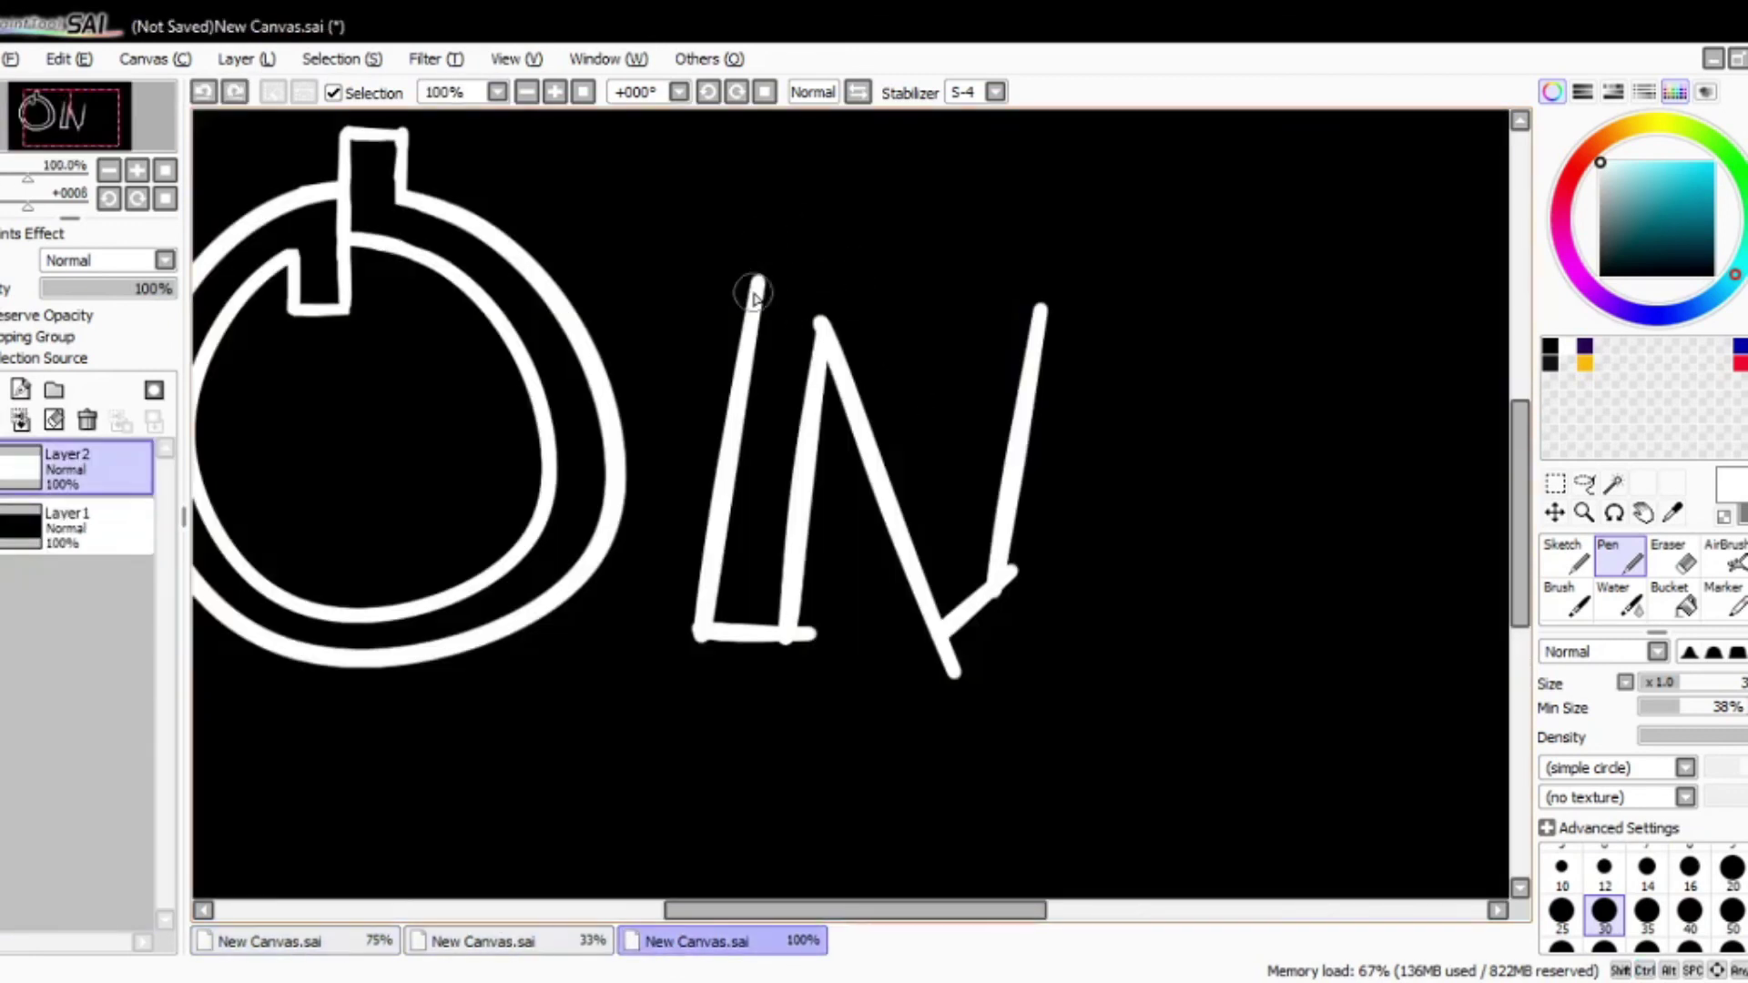
pyautogui.hotkey('ctrl', 'Tab')
pyautogui.hotkey('ctrl', 'shift', 'Tab')
pyautogui.moveTo(769, 168); pyautogui.dragTo(810, 150)
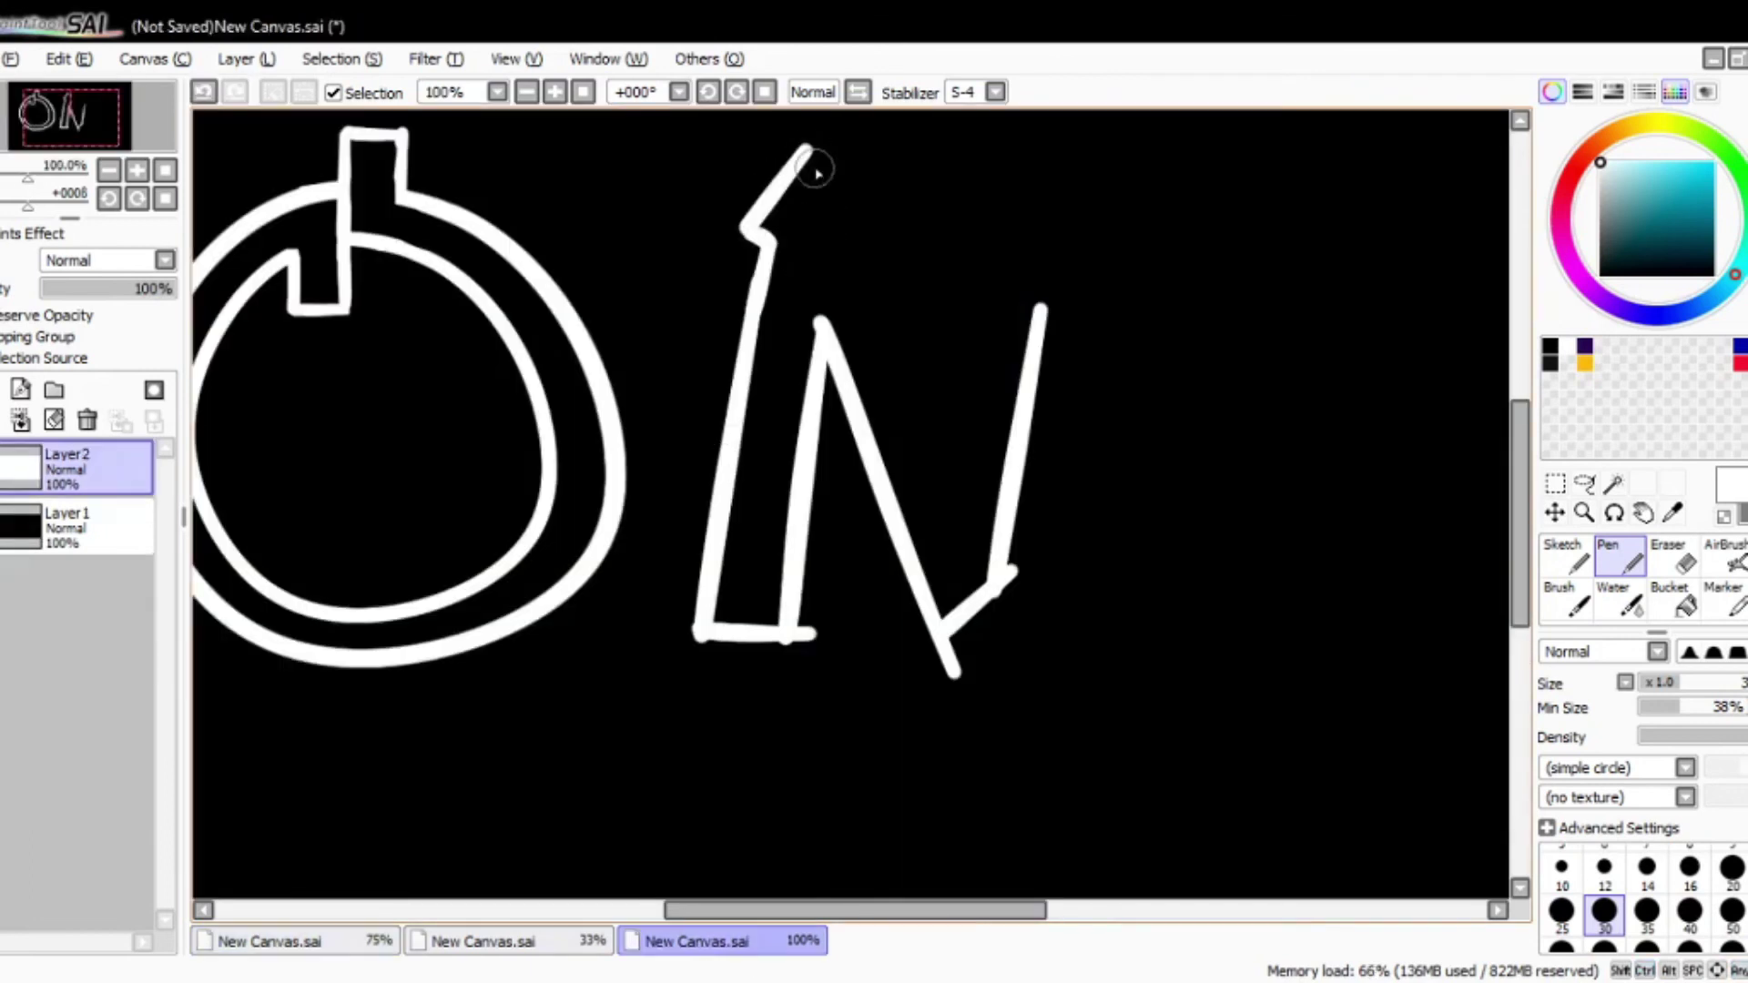
pyautogui.hotkey('ctrl', 'Tab')
pyautogui.hotkey('ctrl', 'shift', 'Tab')
# Step: Close the remaining outline of the N and erase the line ends that overshoot its corners
pyautogui.scroll(3, 1047, 182)
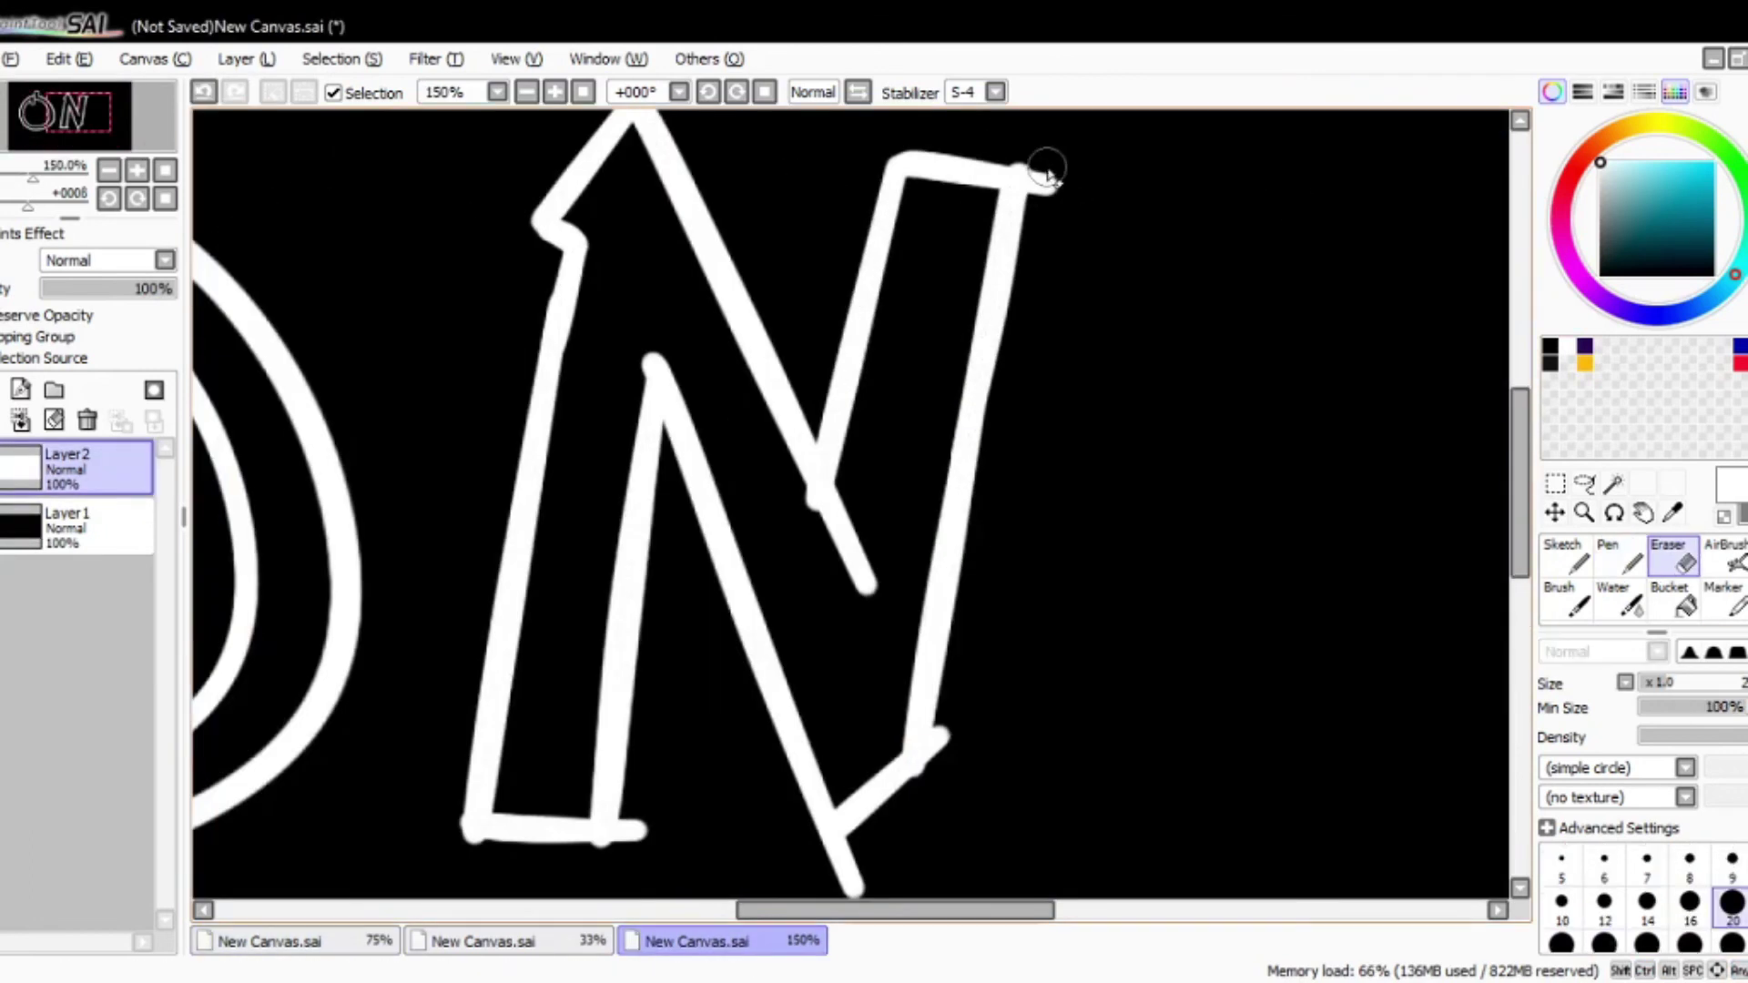
pyautogui.scroll(-1, 800, 300)
pyautogui.hotkey('ctrl', 'Tab')
pyautogui.hotkey('ctrl', 'shift', 'Tab')
pyautogui.press('e')
pyautogui.moveTo(646, 289); pyautogui.dragTo(722, 495)
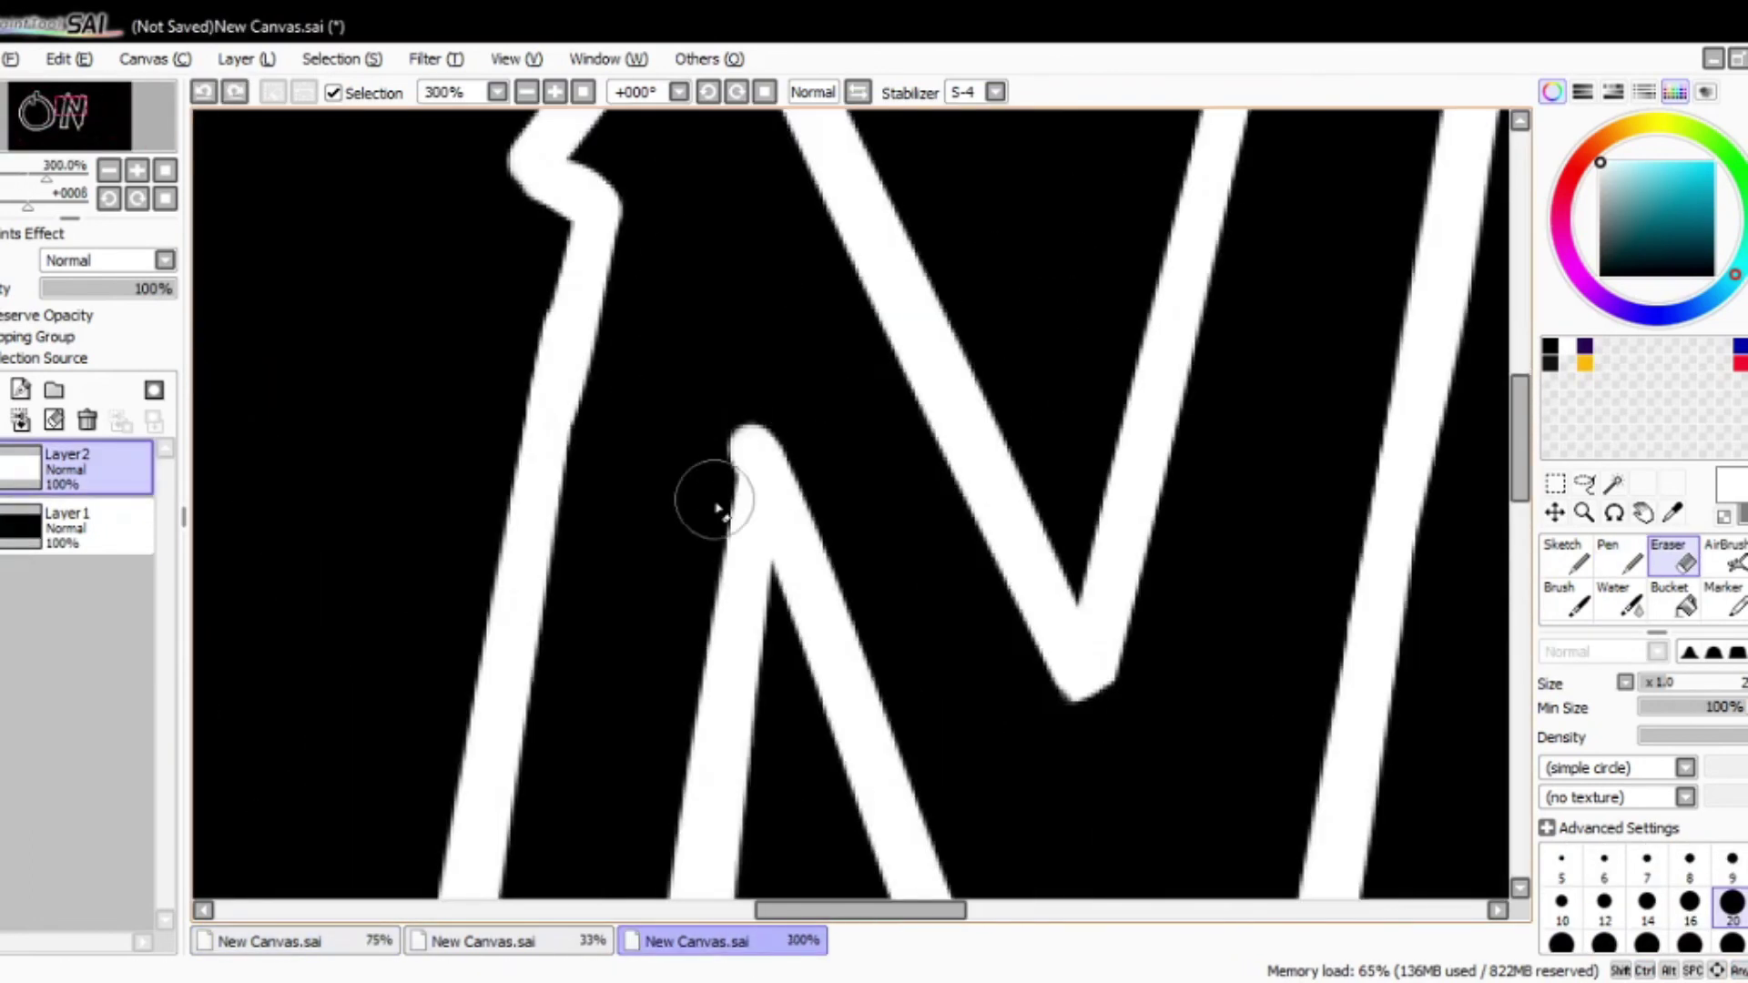
pyautogui.hotkey('ctrl', 'Tab')
pyautogui.hotkey('ctrl', 'shift', 'Tab')
pyautogui.scroll(1, 722, 510)
pyautogui.scroll(-6, 850, 460)
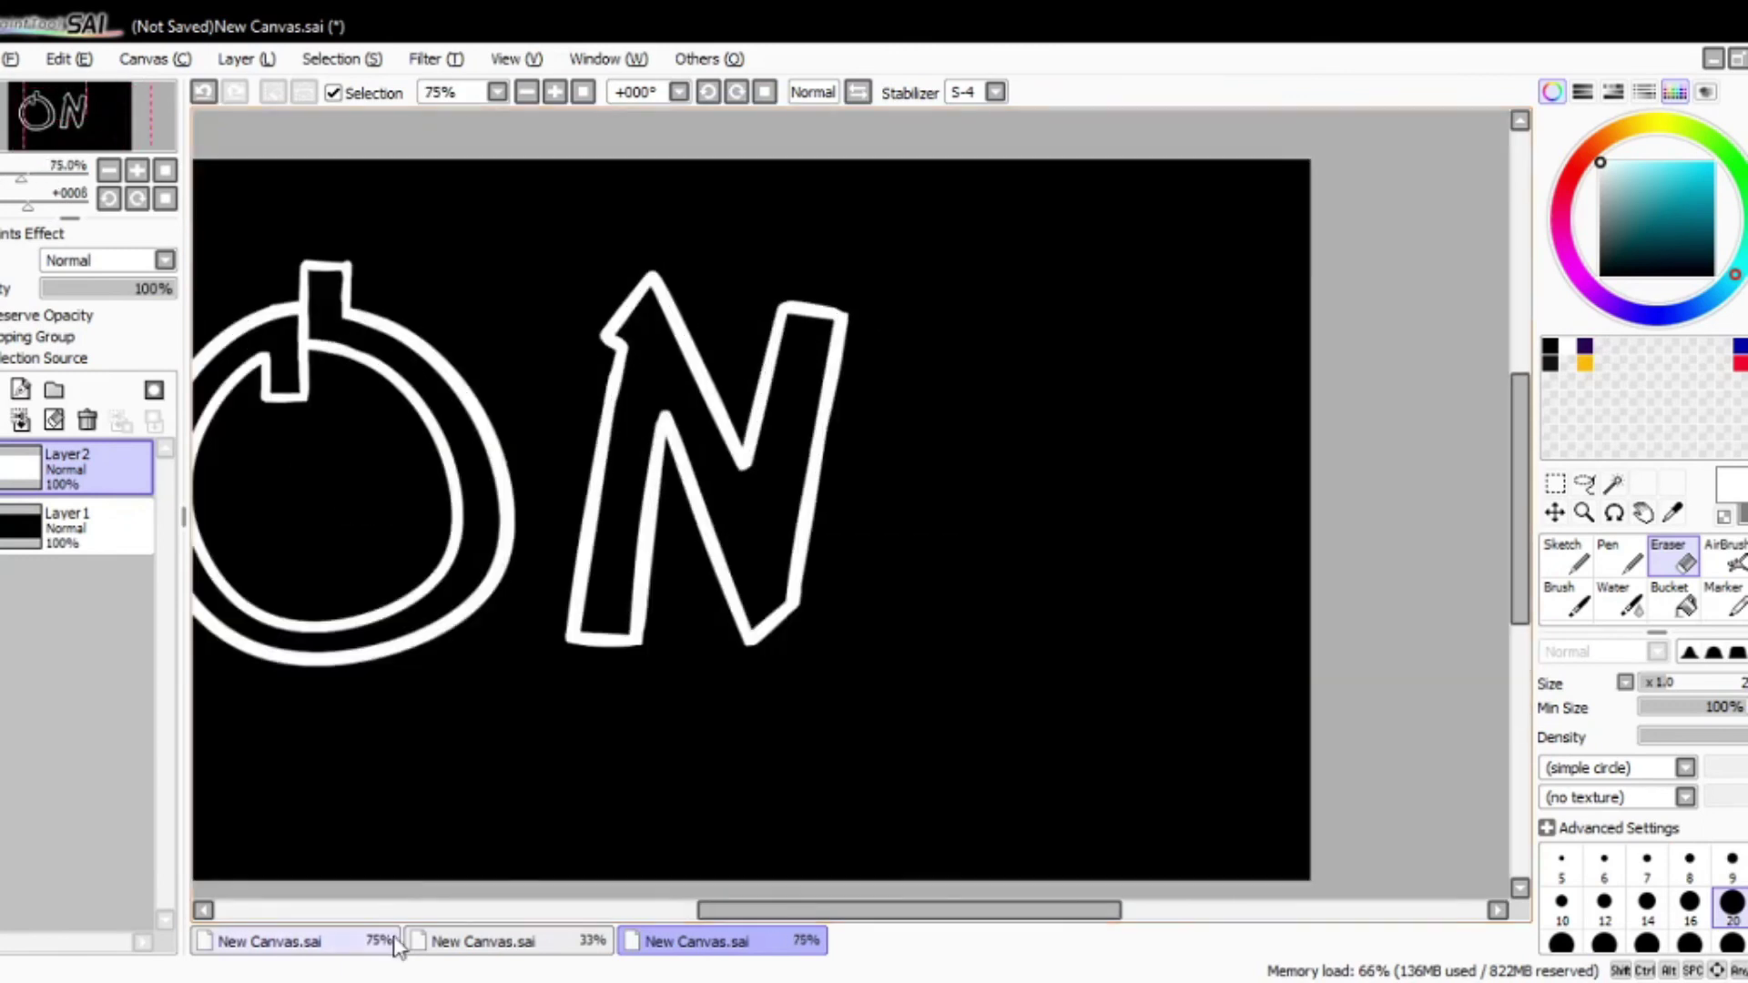
# Step: Draw the outlined i with a pointed upper end and an angular dot, following the reference logo
pyautogui.click(394, 944)
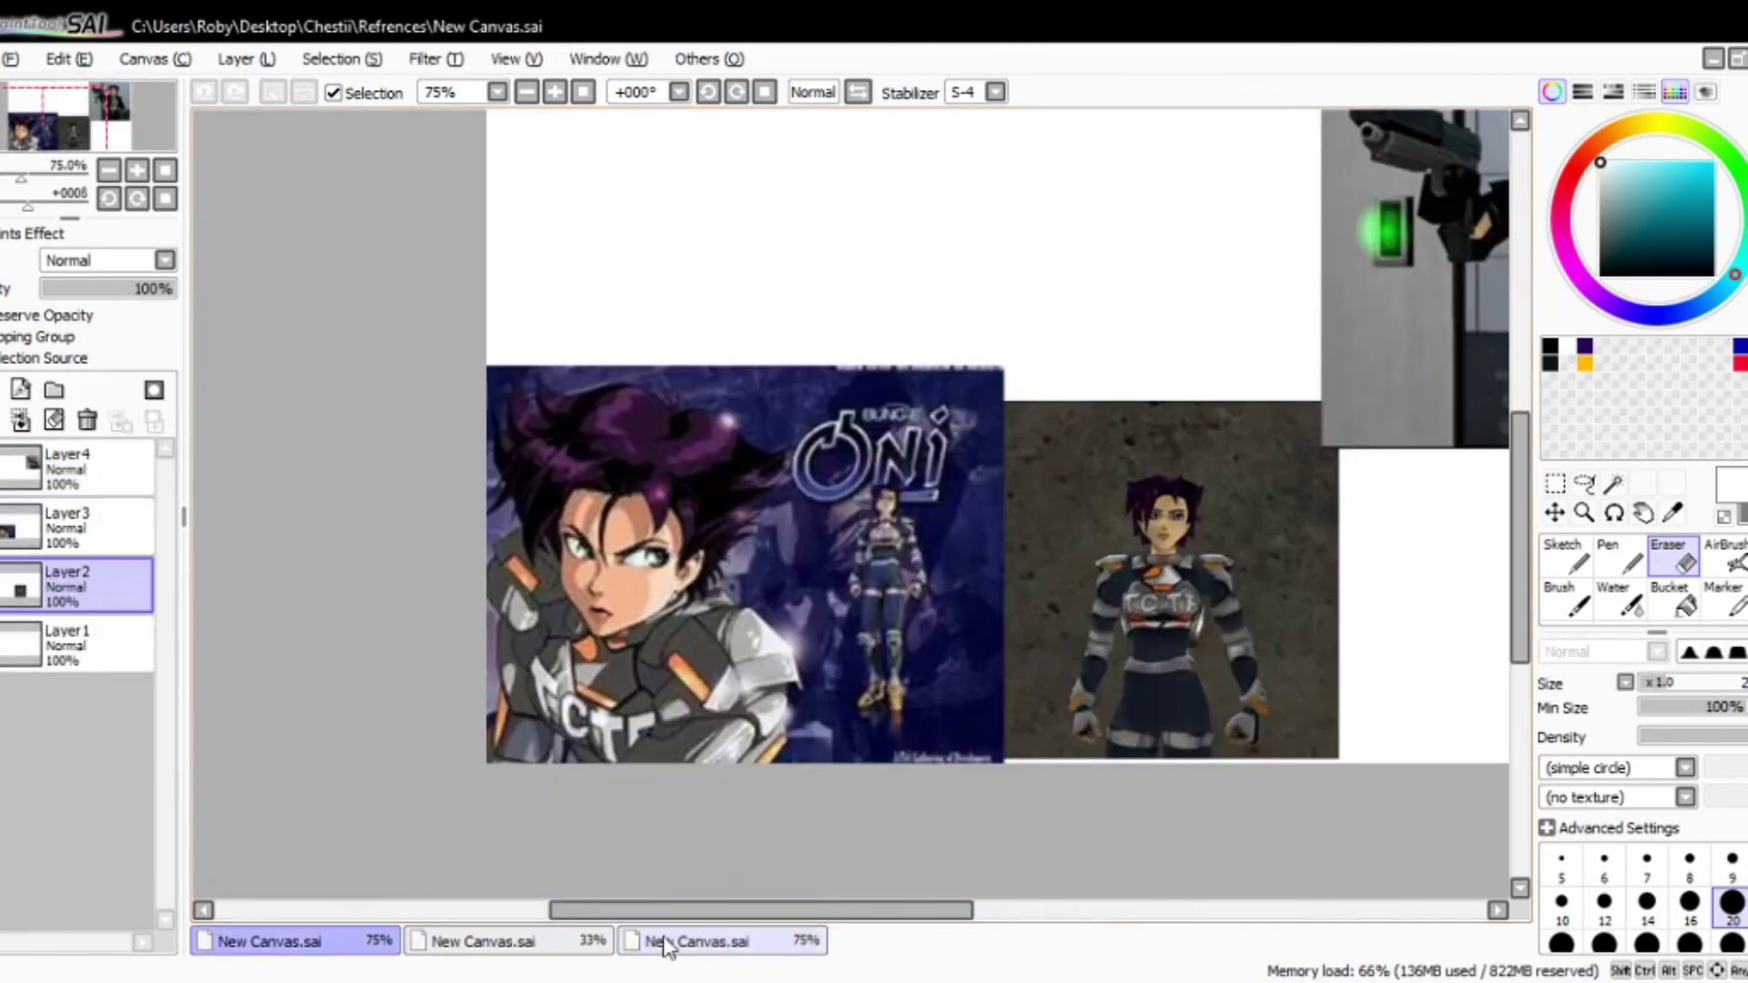
pyautogui.click(664, 945)
pyautogui.press('n')
pyautogui.moveTo(942, 659); pyautogui.dragTo(1003, 665)
pyautogui.hotkey('ctrl', 'z')
pyautogui.moveTo(1034, 421)
pyautogui.mouseDown()
pyautogui.moveTo(991, 346)
pyautogui.moveTo(956, 387)
pyautogui.mouseUp()
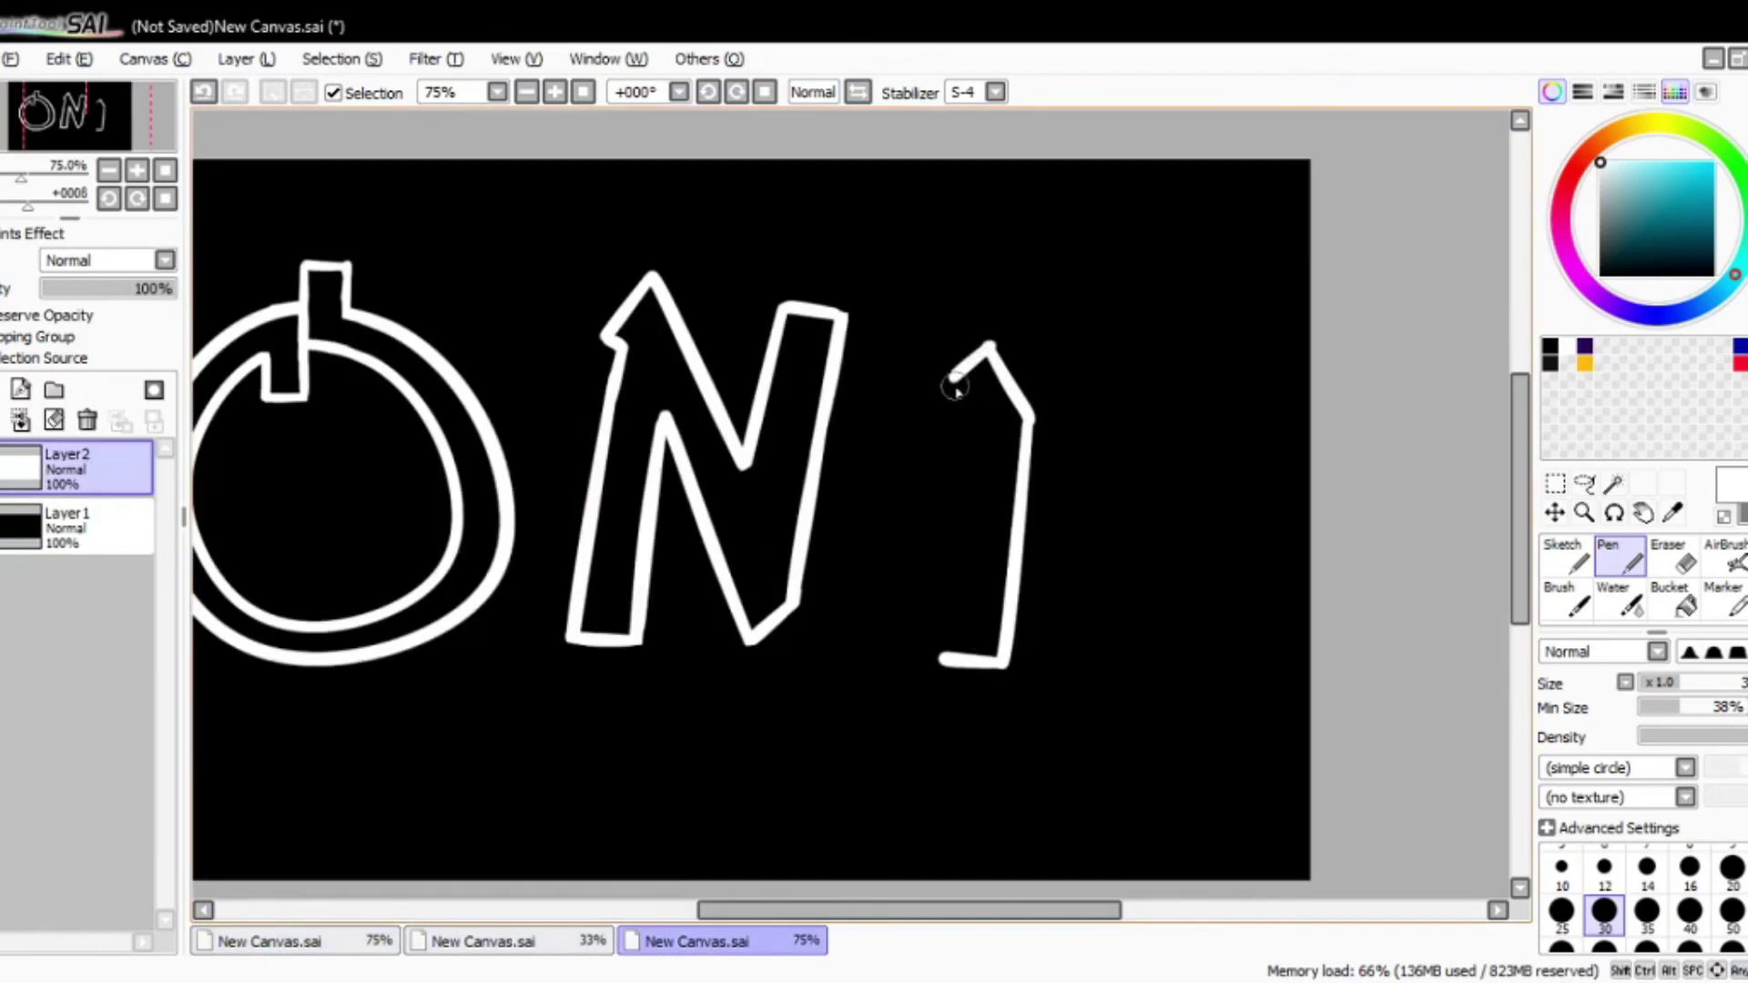
pyautogui.moveTo(963, 289)
pyautogui.mouseDown()
pyautogui.moveTo(1009, 313)
pyautogui.moveTo(967, 282)
pyautogui.mouseUp()
# Step: Erase the rough, overshooting line ends around the i and its dot
pyautogui.scroll(5, 1041, 312)
pyautogui.press('e')
pyautogui.scroll(-3, 690, 304)
pyautogui.scroll(-5, 703, 353)
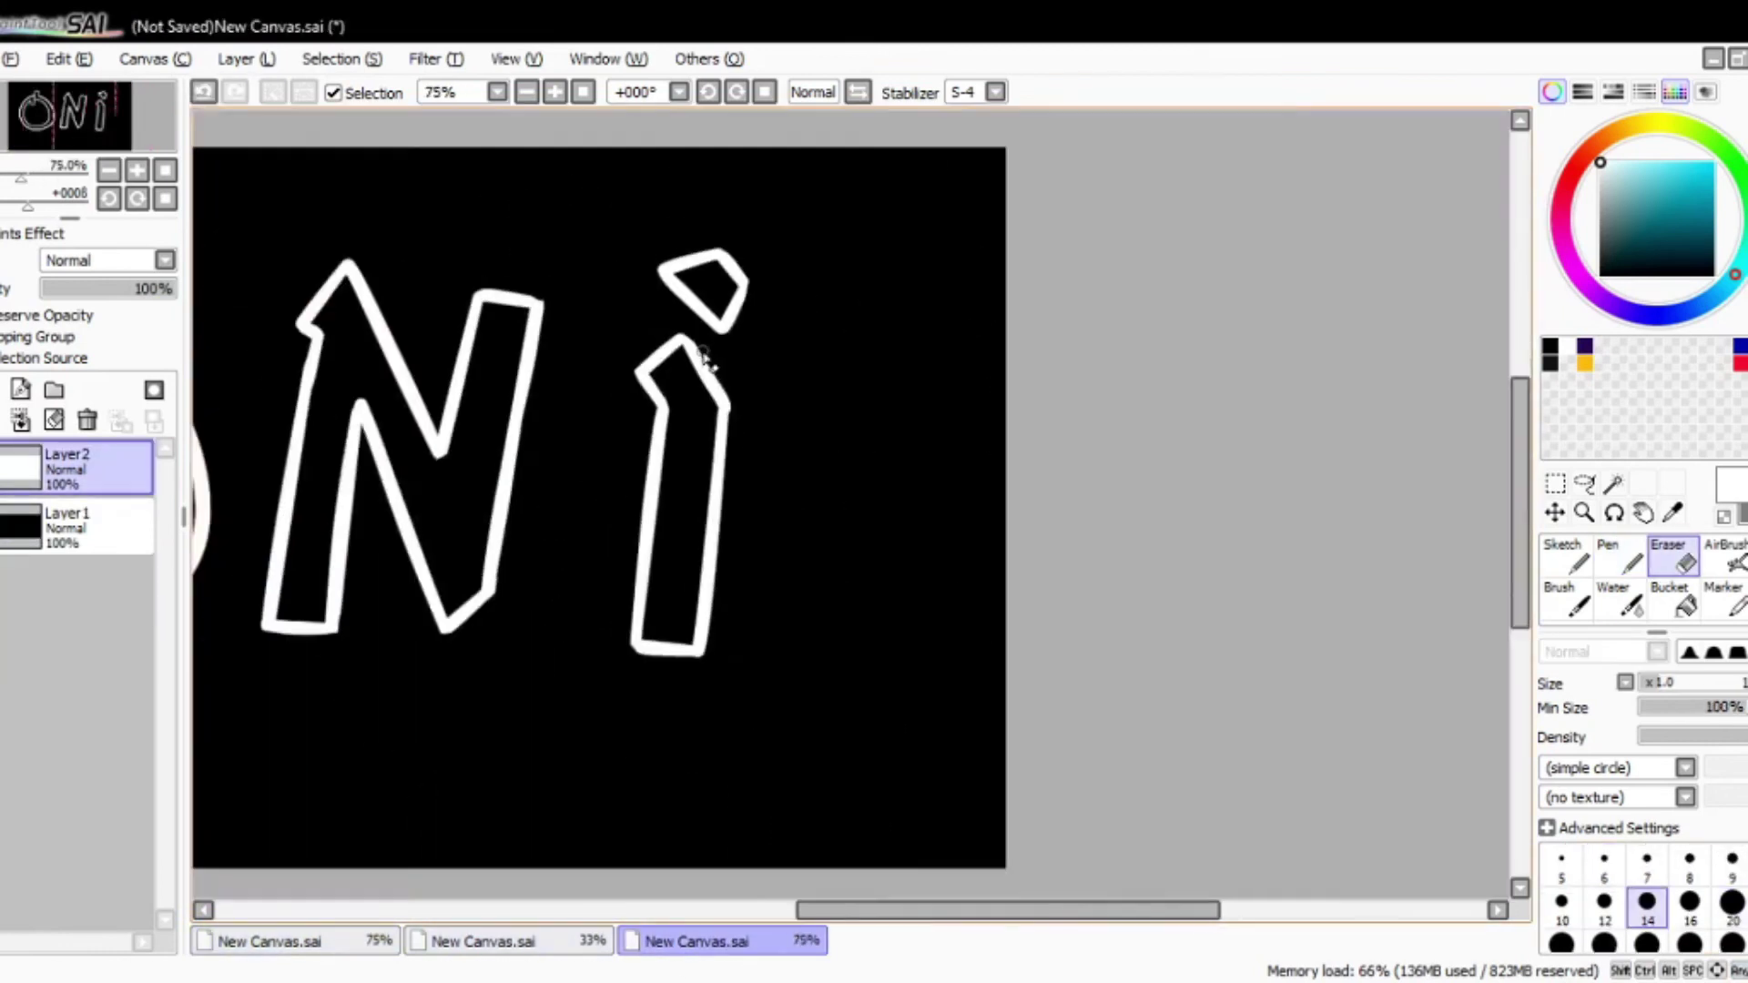
# Step: Select the O and adjust its size and placement beside the N
pyautogui.scroll(-5, 706, 358)
pyautogui.scroll(5, 706, 357)
pyautogui.press('m')
pyautogui.moveTo(391, 266); pyautogui.dragTo(770, 674)
pyautogui.scroll(-3, 1293, 619)
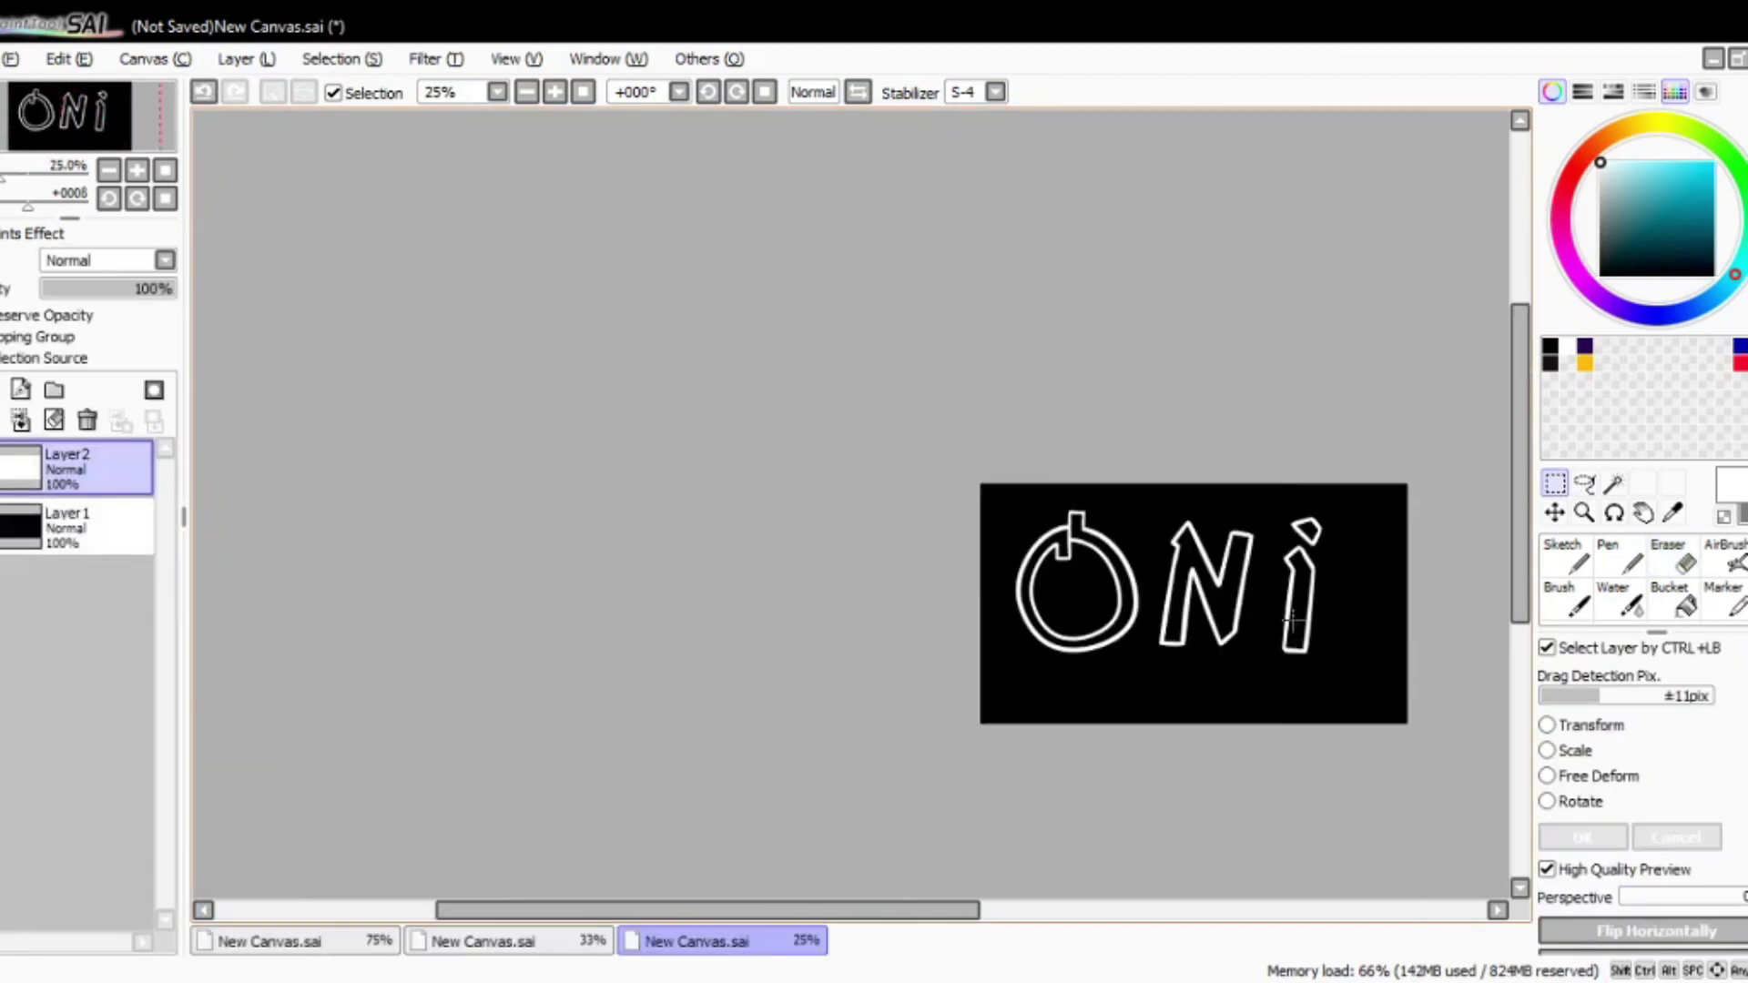
# Step: Add a new layer beneath the white outlines and fill the letters with a very dark navy
pyautogui.scroll(2, 1293, 619)
pyautogui.click(20, 389)
pyautogui.moveTo(73, 469); pyautogui.dragTo(97, 524)
pyautogui.scroll(2, 685, 525)
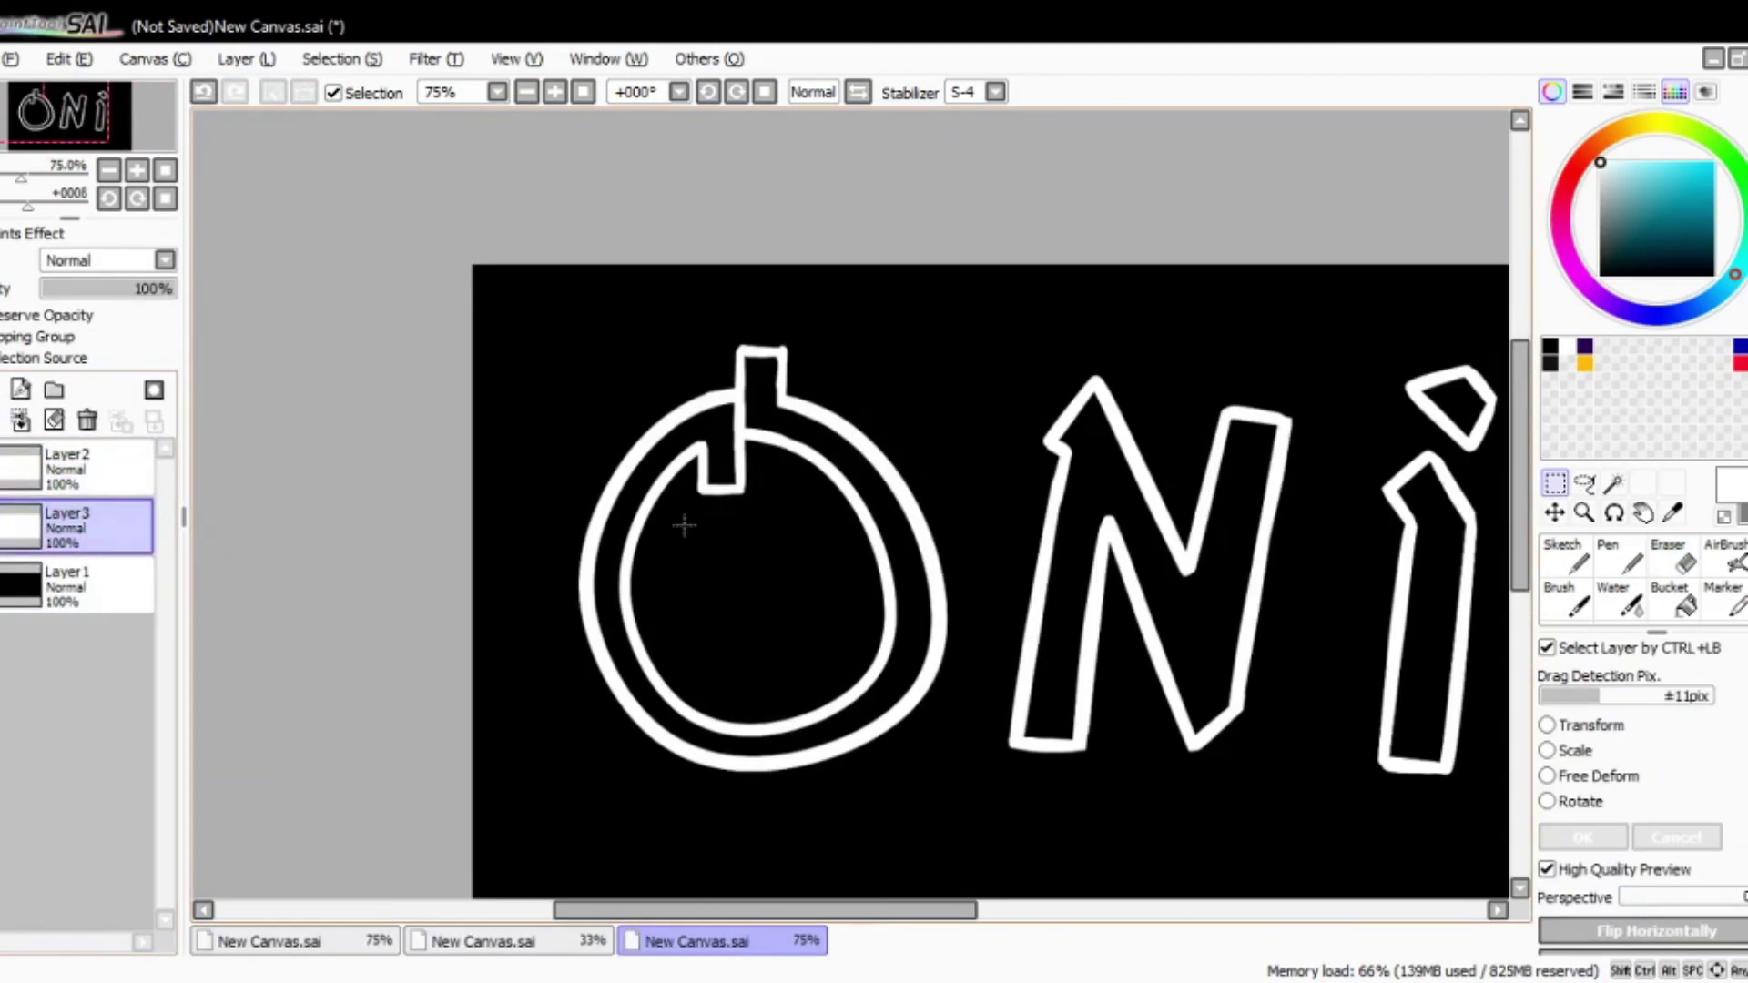
pyautogui.press('b')
pyautogui.click(685, 526)
pyautogui.click(270, 941)
pyautogui.click(697, 940)
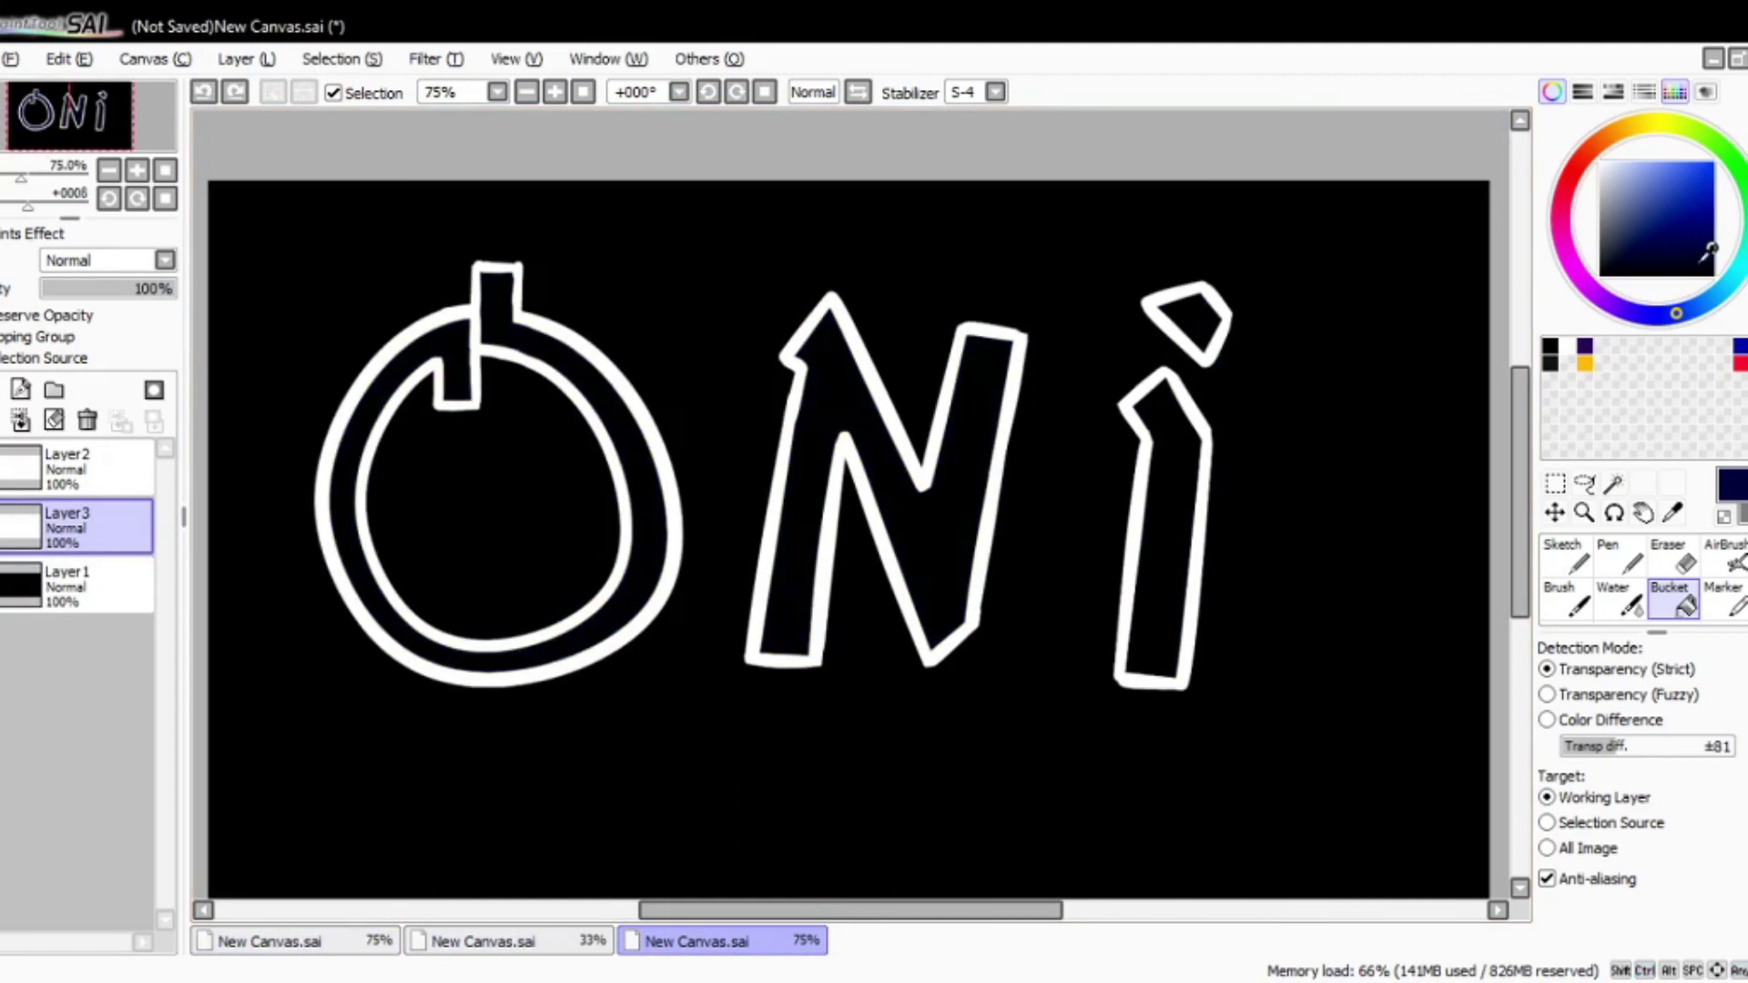
pyautogui.click(451, 368)
# Step: Try painting the lower half of the O's band bright blue with the Pen
pyautogui.scroll(1, 451, 369)
pyautogui.click(269, 940)
pyautogui.click(696, 941)
pyautogui.scroll(1, 692, 510)
pyautogui.click(1714, 182)
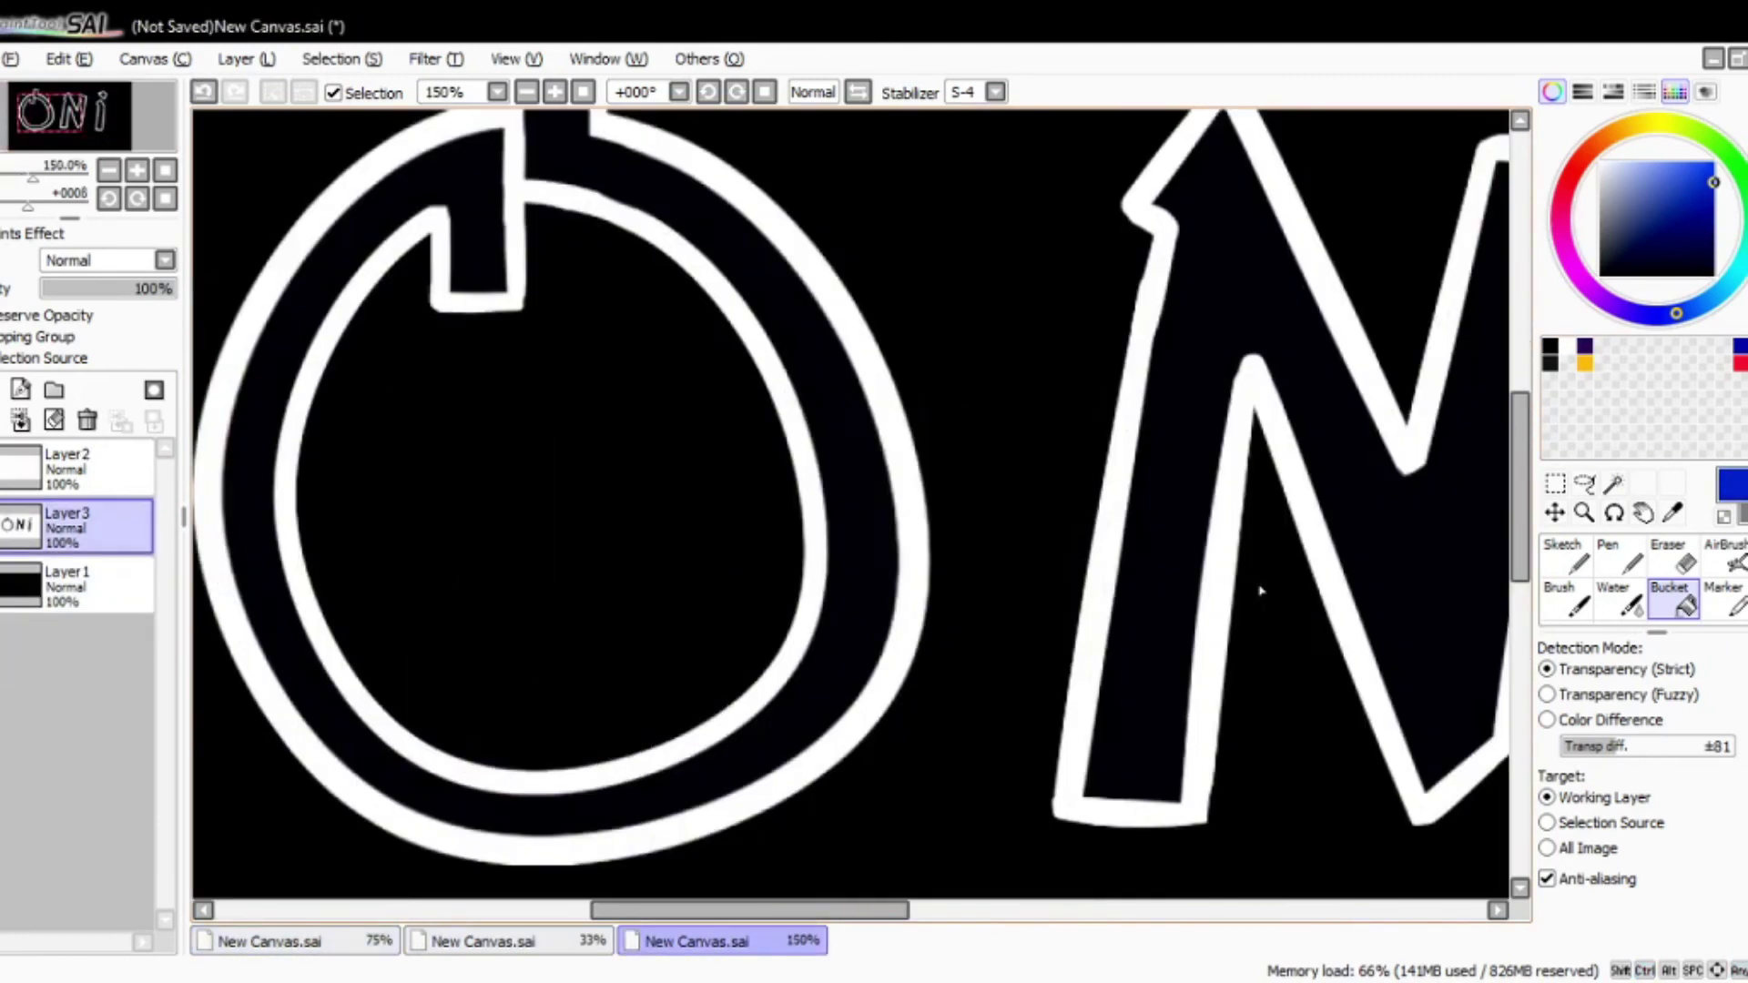
pyautogui.click(1615, 555)
pyautogui.moveTo(460, 545); pyautogui.dragTo(597, 754)
pyautogui.moveTo(471, 573); pyautogui.dragTo(937, 769)
pyautogui.scroll(1, 546, 578)
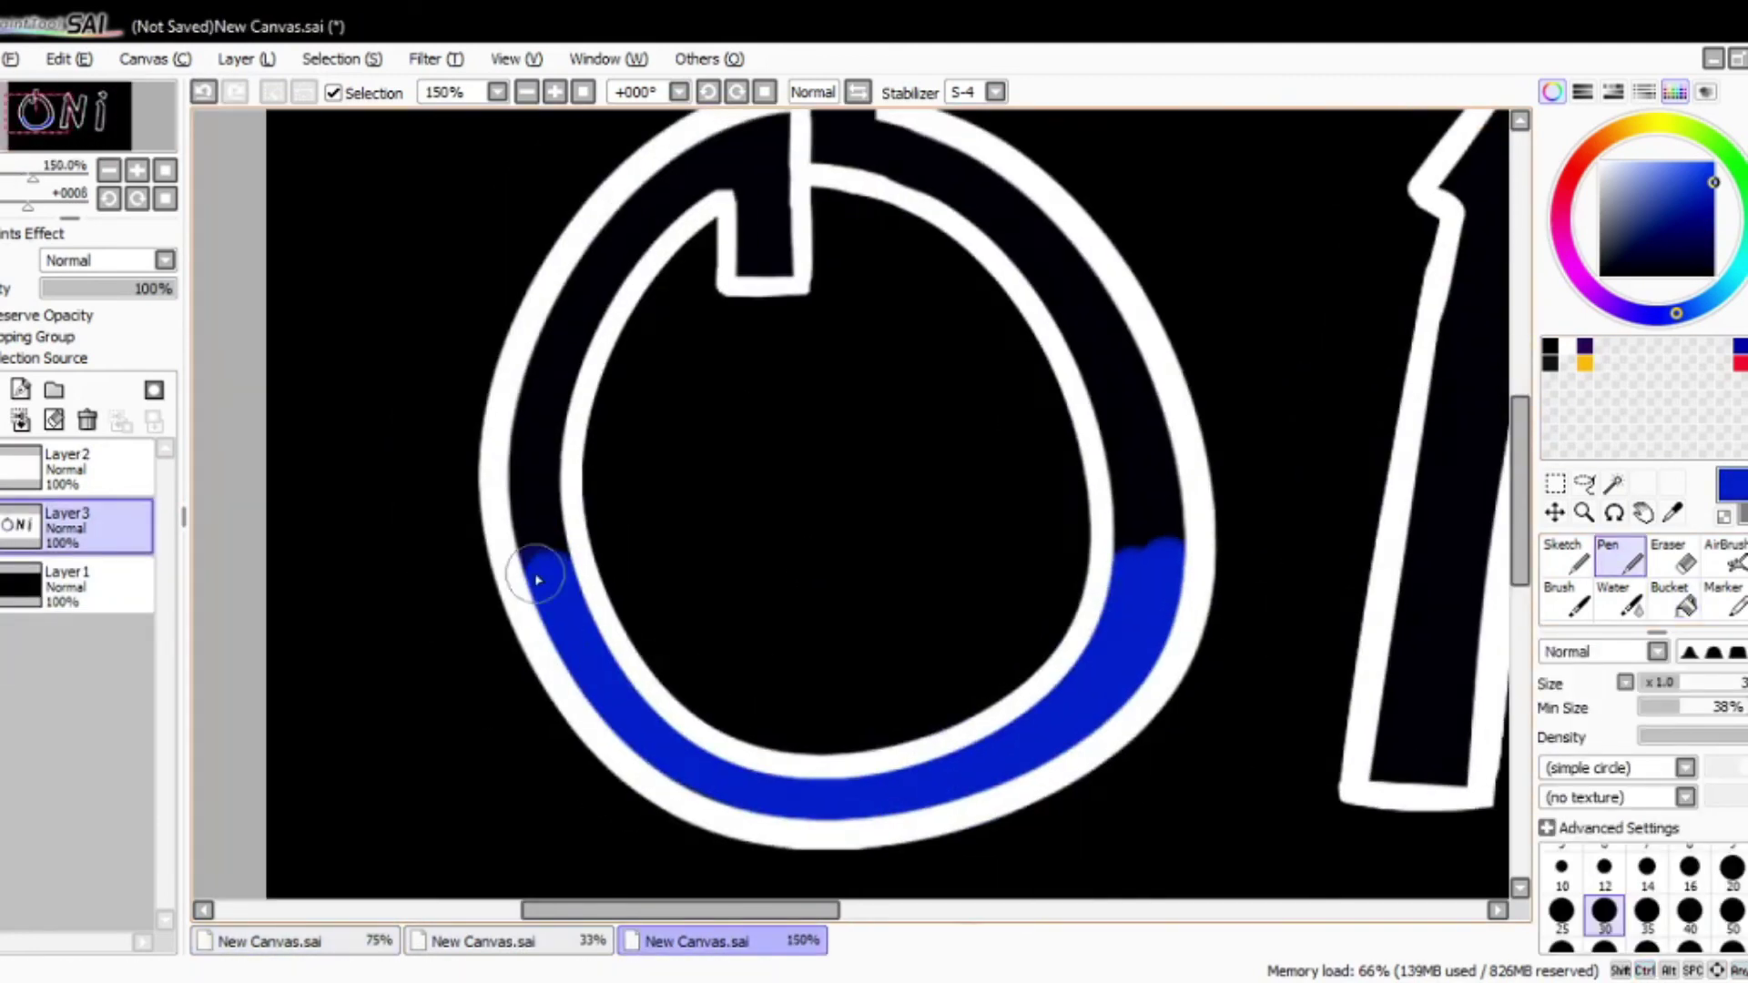
# Step: Try blending the blue paint into the O's dark fill with Blur
pyautogui.scroll(-1, 1630, 583)
pyautogui.click(1674, 601)
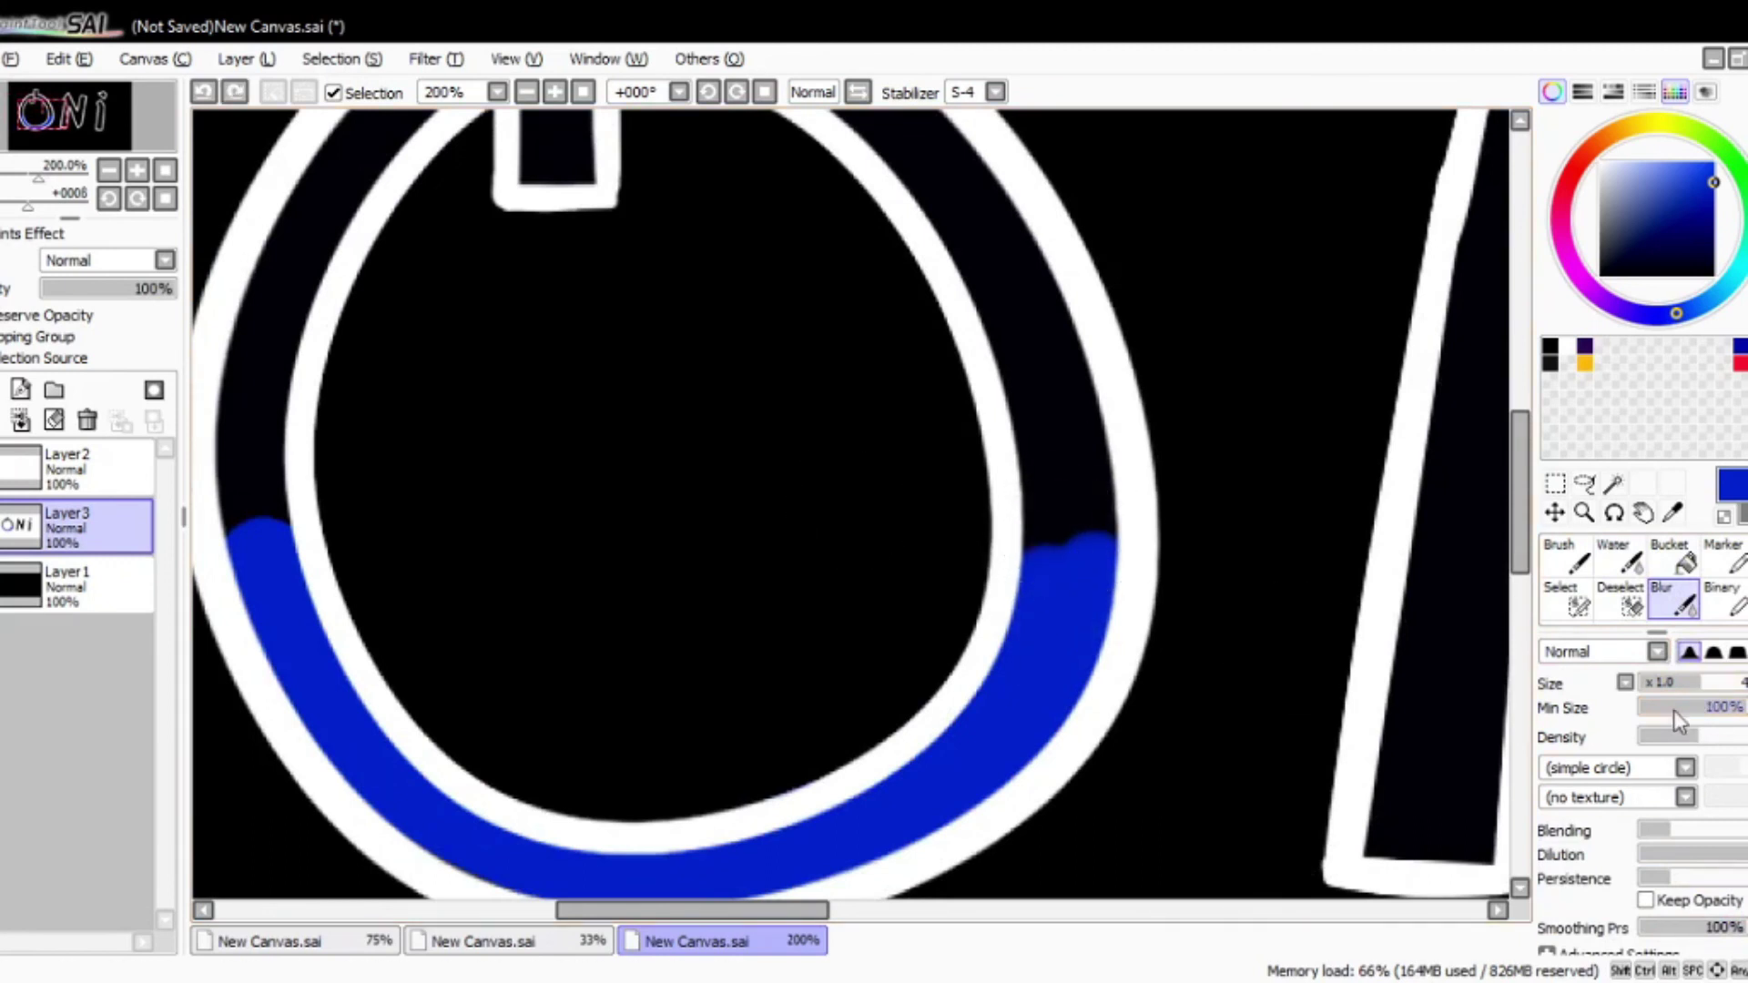
pyautogui.moveTo(273, 523); pyautogui.dragTo(406, 456)
pyautogui.scroll(-1, 406, 456)
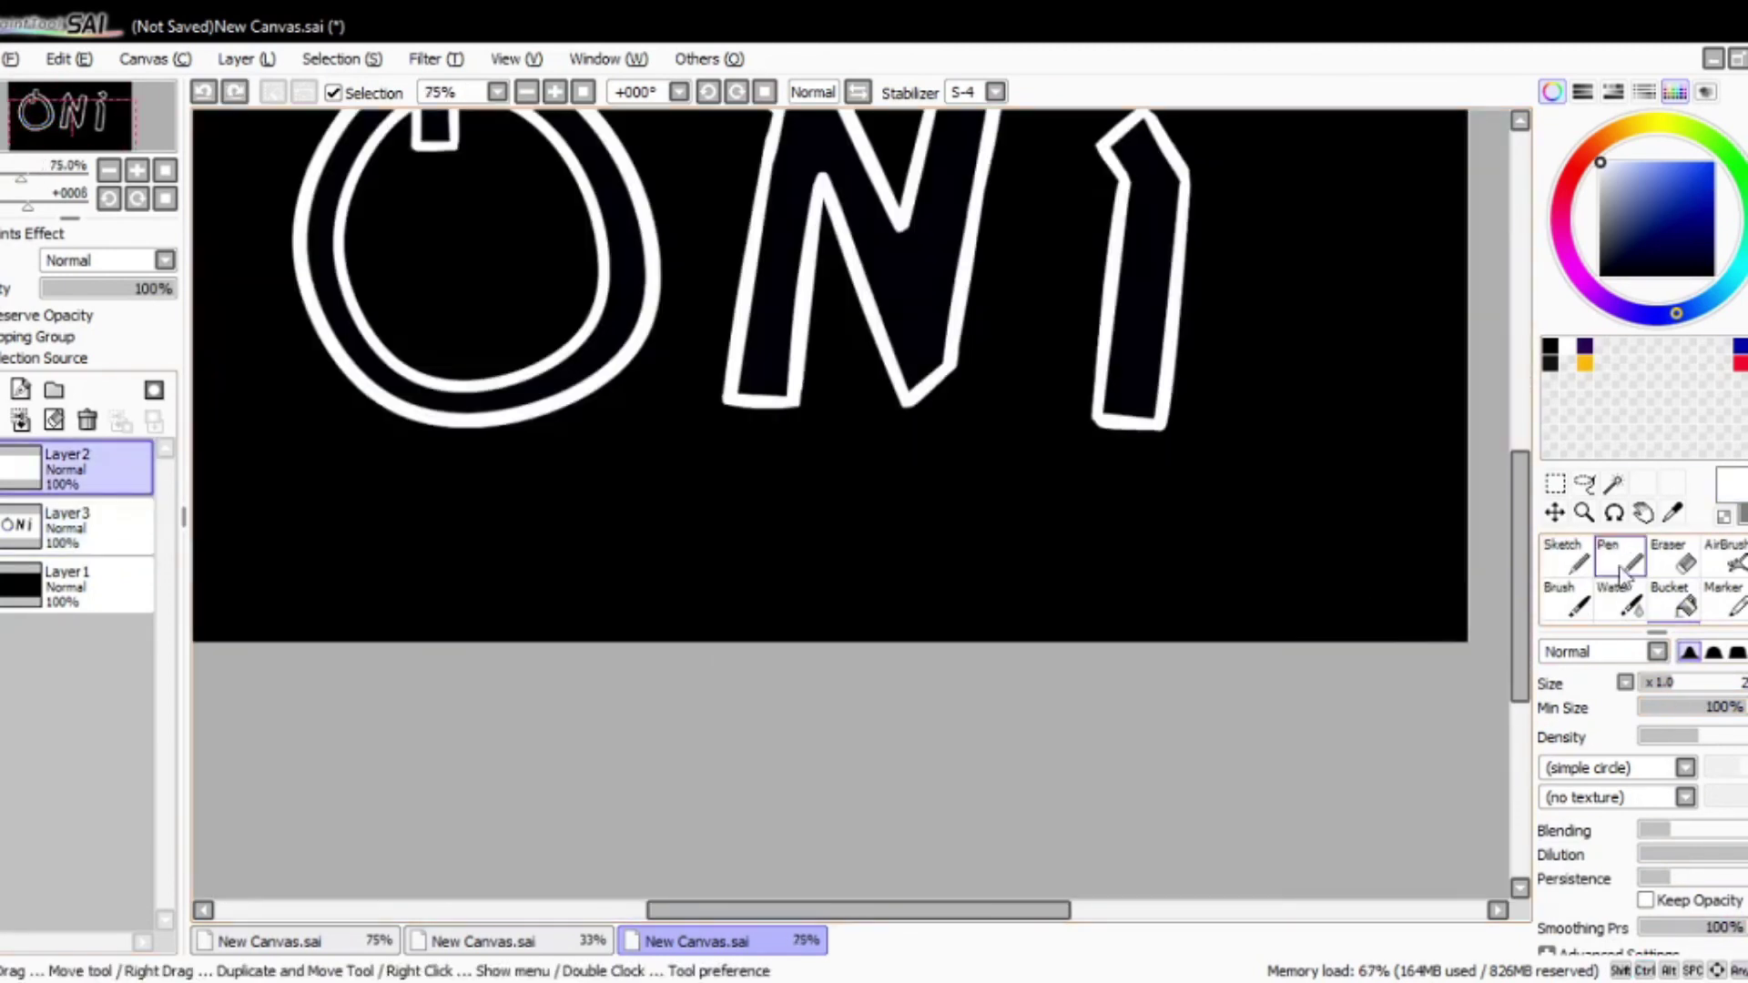
# Step: Draw a long white wedge-shaped underline on Layer2 below the letters
pyautogui.moveTo(436, 585); pyautogui.dragTo(998, 500)
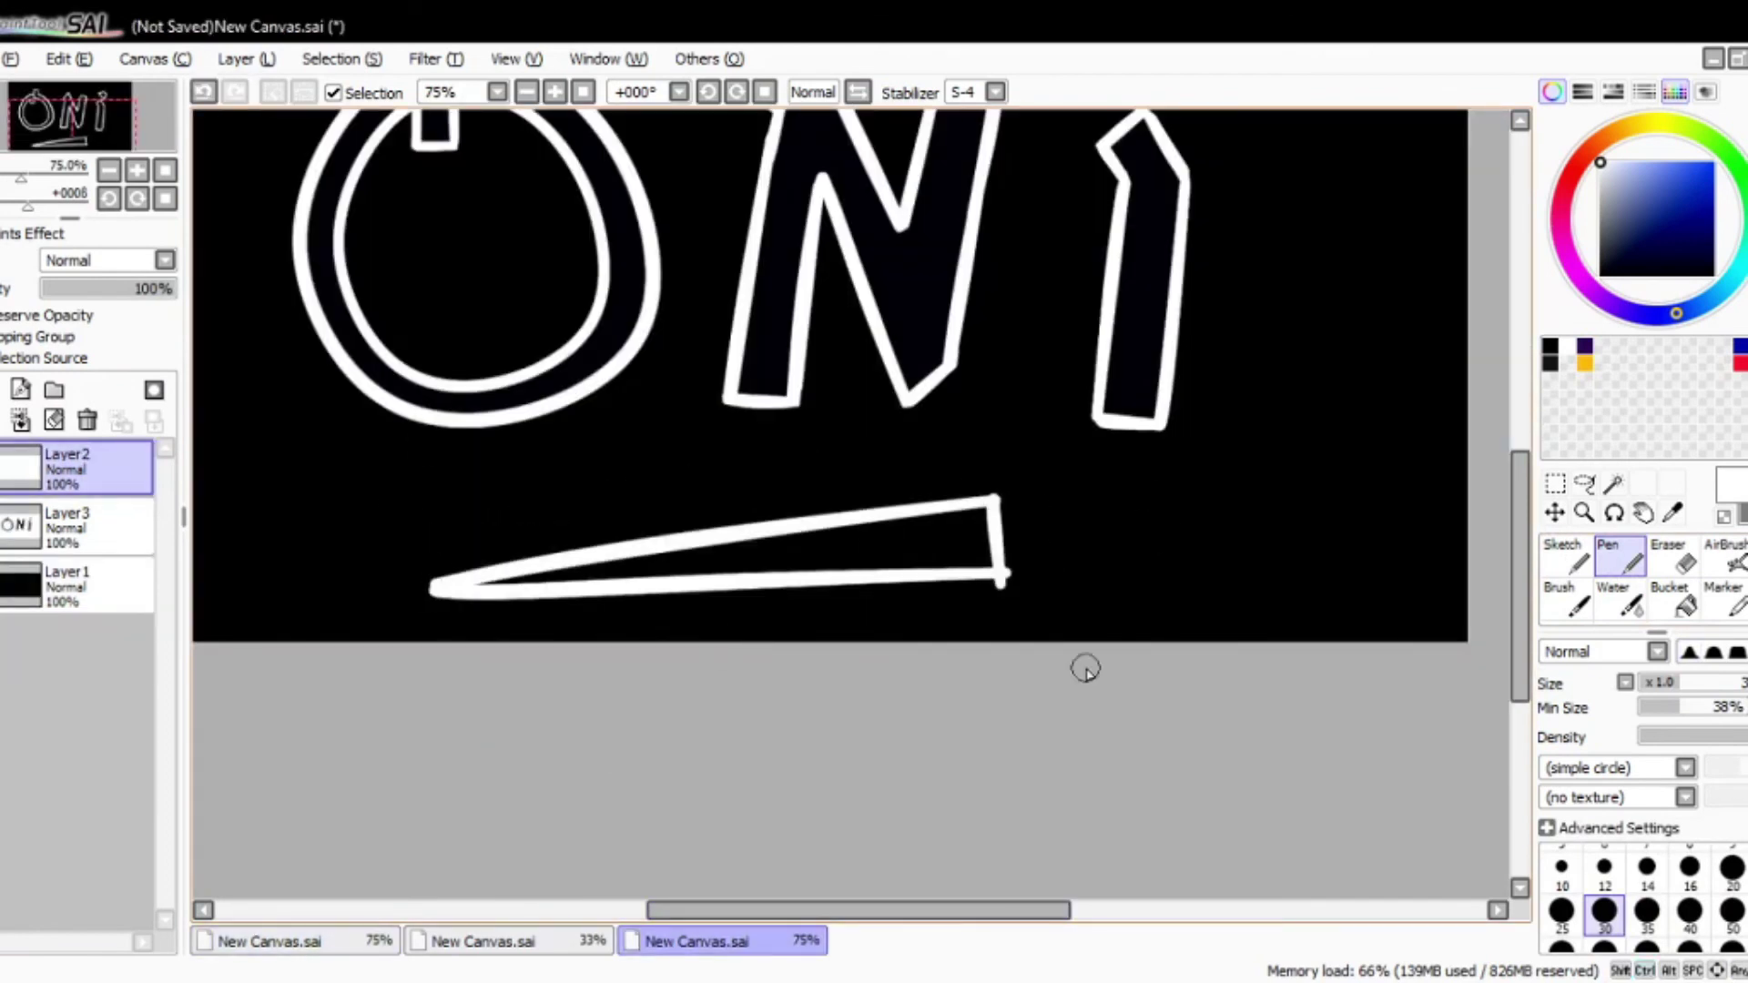
pyautogui.scroll(3, 850, 250)
pyautogui.scroll(-4, 850, 250)
# Step: Select the wedge underline and transform it so its upper edge runs nearly level beneath the letters, as in the reference
pyautogui.moveTo(419, 483); pyautogui.dragTo(1020, 610)
pyautogui.click(274, 941)
pyautogui.click(696, 940)
pyautogui.hotkey('ctrl', 't')
pyautogui.moveTo(1225, 637)
pyautogui.mouseDown()
pyautogui.moveTo(1226, 652)
pyautogui.moveTo(1257, 592)
pyautogui.mouseUp()
pyautogui.press('Return')
# Step: Fill the wedge underline with the letters' dark navy on Layer3, beneath the white outlines
pyautogui.scroll(-1, 1256, 592)
pyautogui.scroll(3, 1256, 593)
pyautogui.keyDown('ctrl'); pyautogui.click(1257, 593); pyautogui.keyUp('ctrl')
pyautogui.click(1685, 601)
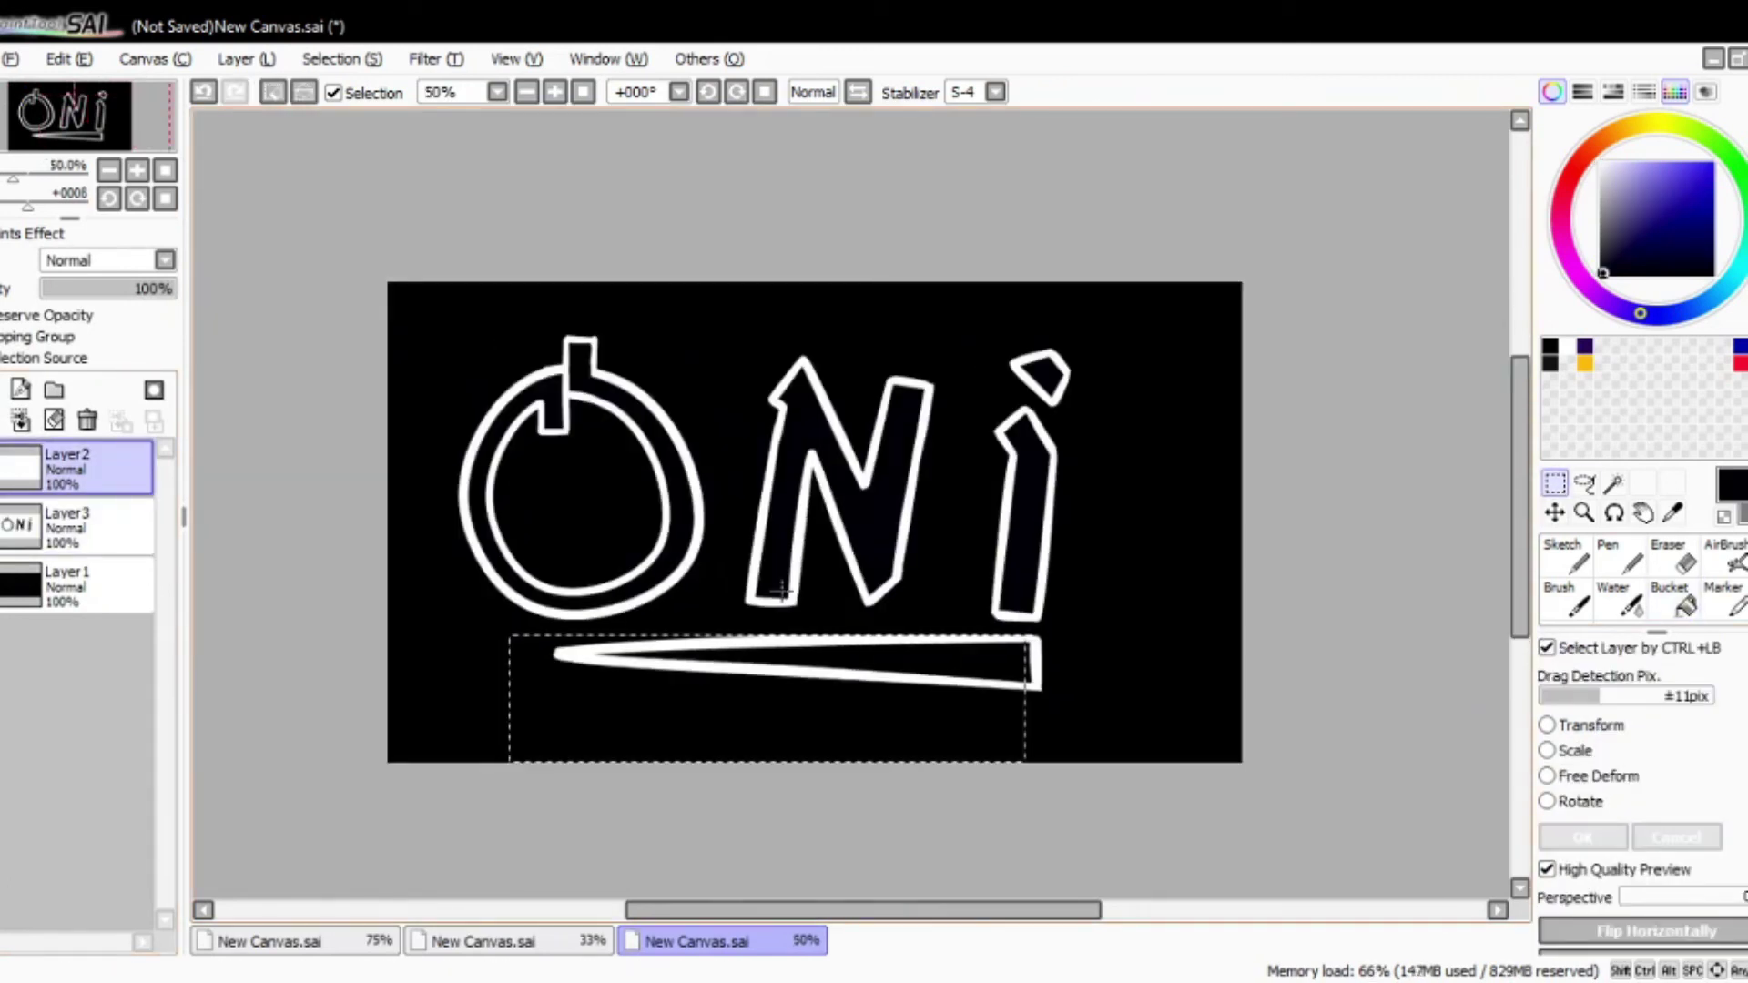
pyautogui.press('Return')
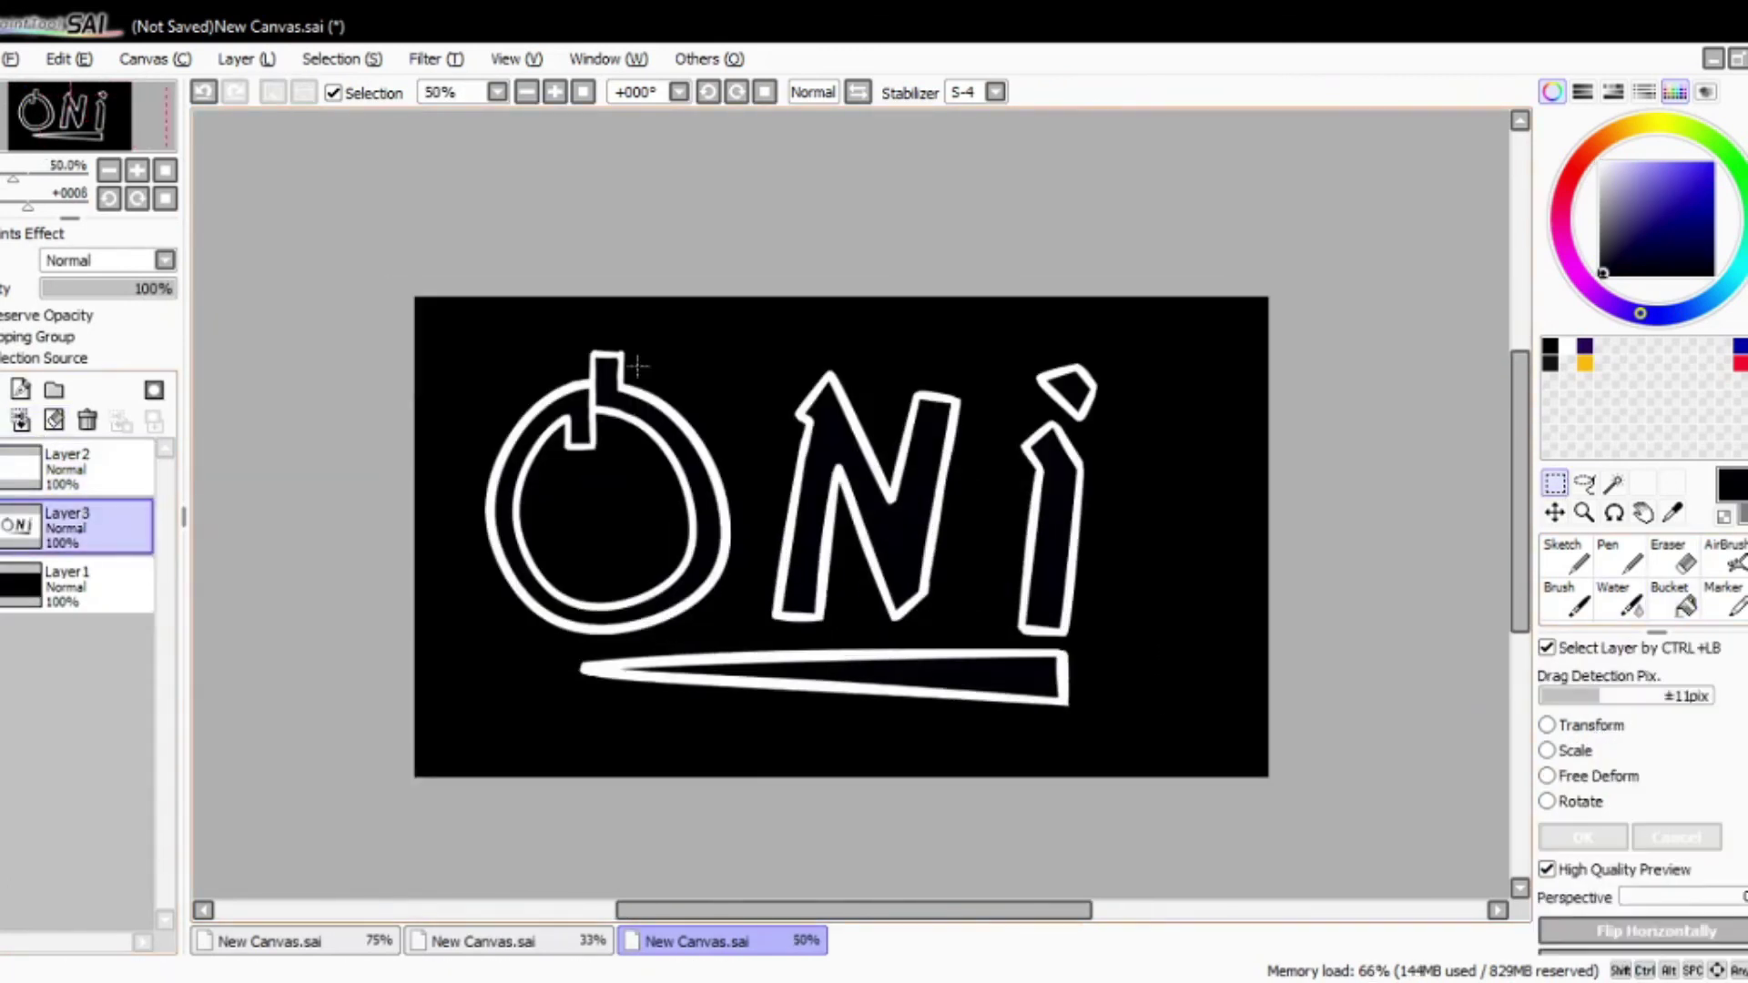
pyautogui.click(92, 469)
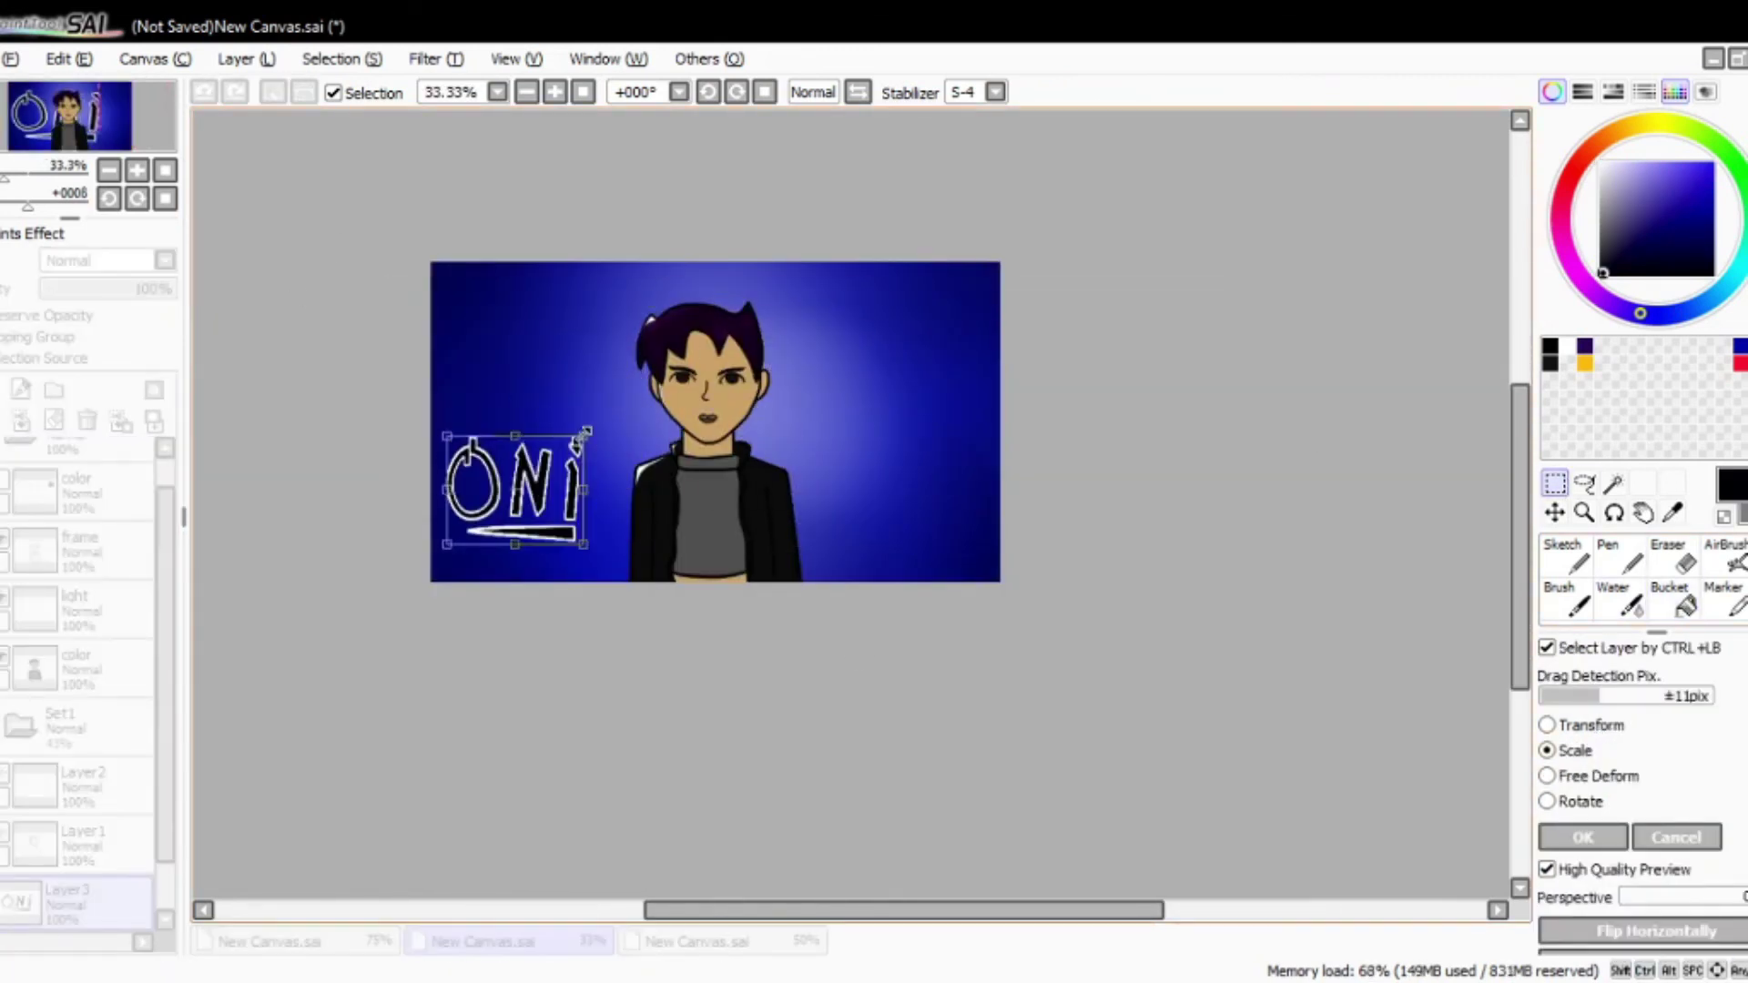